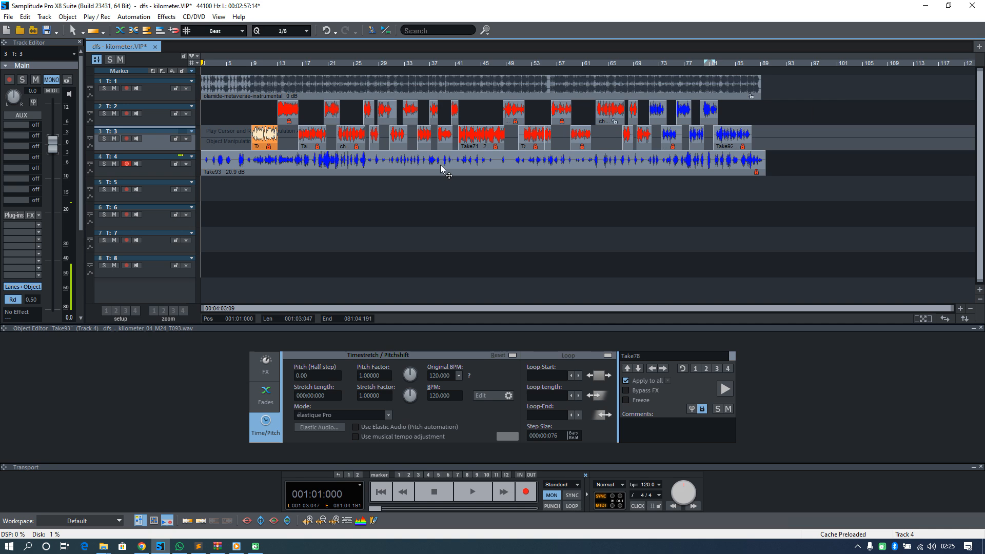
# Play a short passage of the arrangement from just before bar 9, with the instrumental clip on track 1 selected
pyautogui.scroll(3, 523, 160)
pyautogui.scroll(-2, 527, 159)
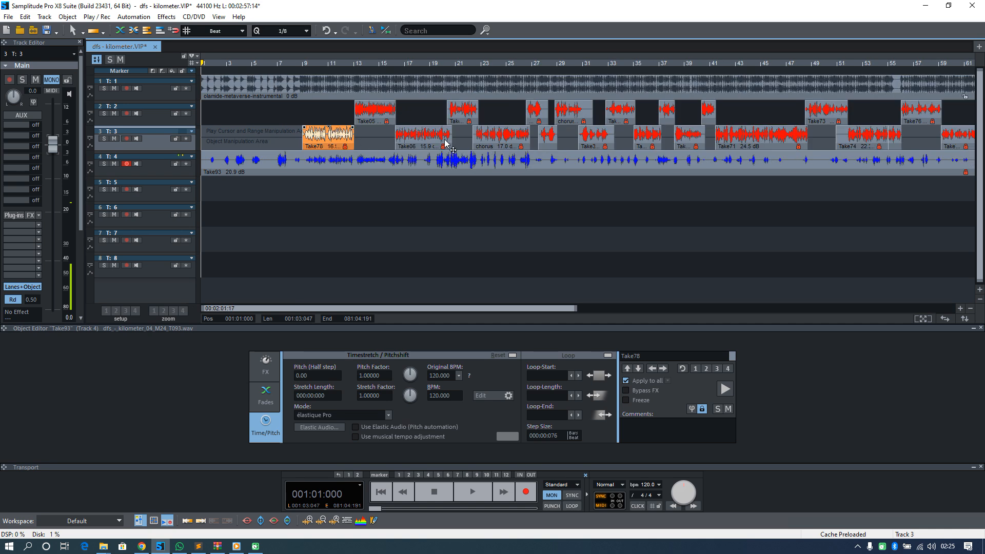
pyautogui.scroll(-1, 361, 158)
pyautogui.scroll(2, 362, 158)
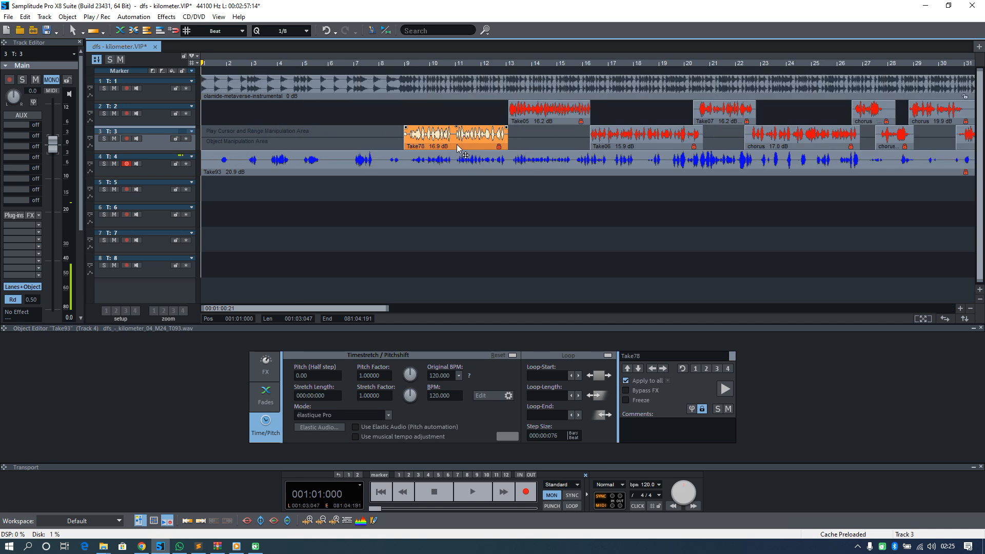
pyautogui.click(410, 140)
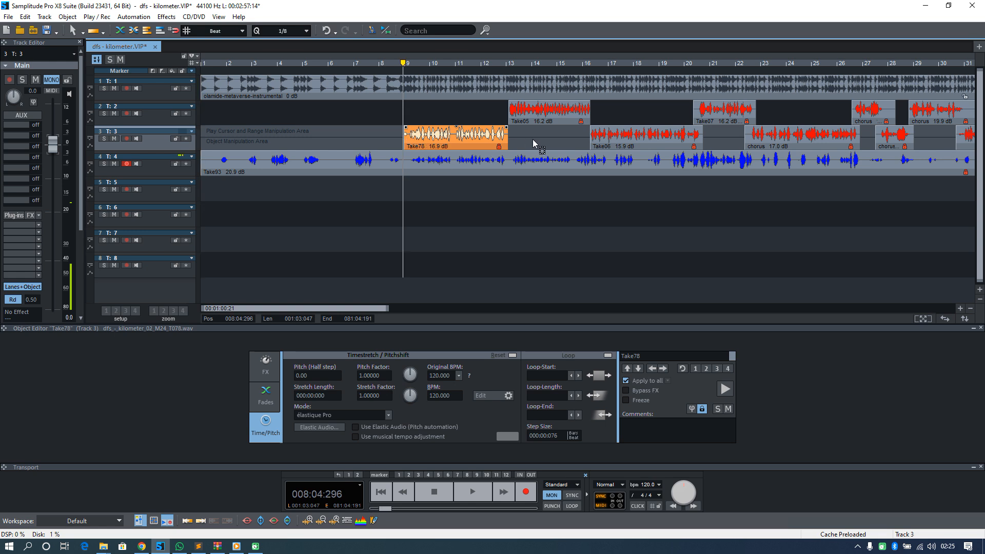
pyautogui.moveTo(533, 139); pyautogui.dragTo(465, 115)
pyautogui.click(398, 89)
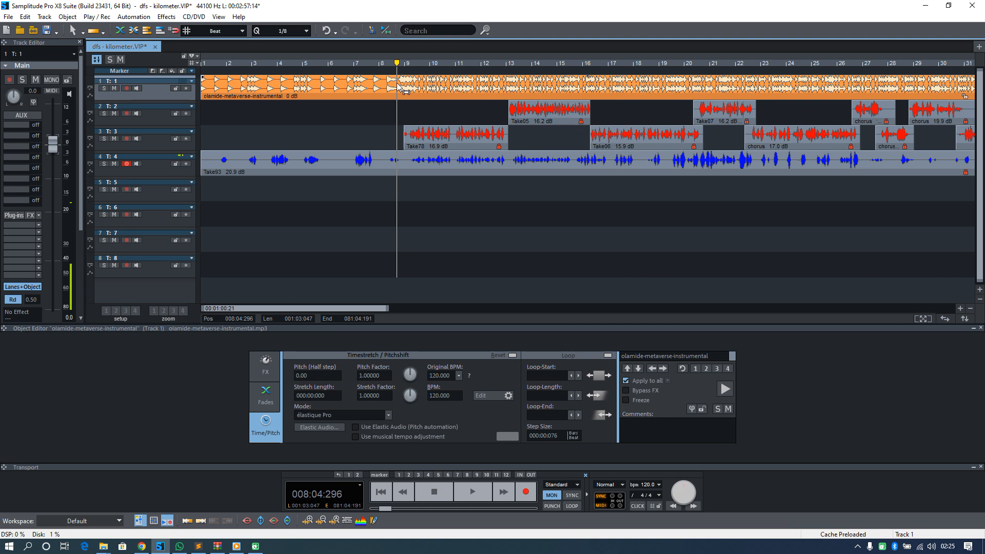
pyautogui.press('space')
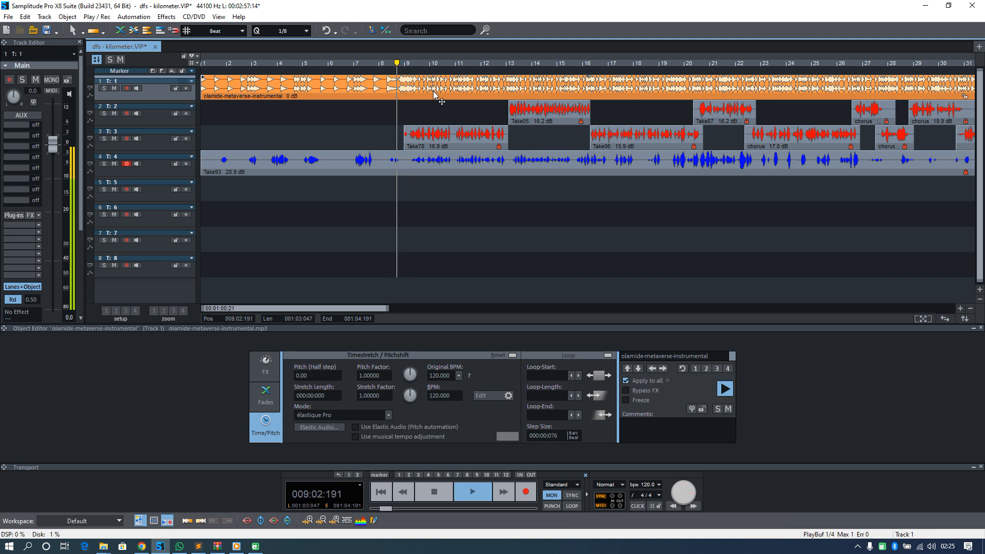
pyautogui.press('space')
pyautogui.rightClick(433, 91)
pyautogui.click(473, 385)
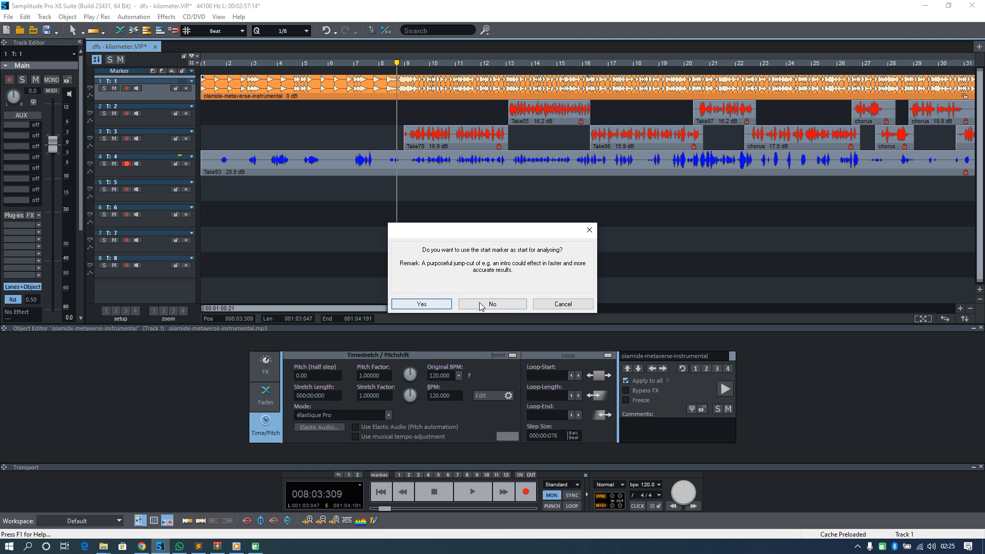
pyautogui.click(588, 230)
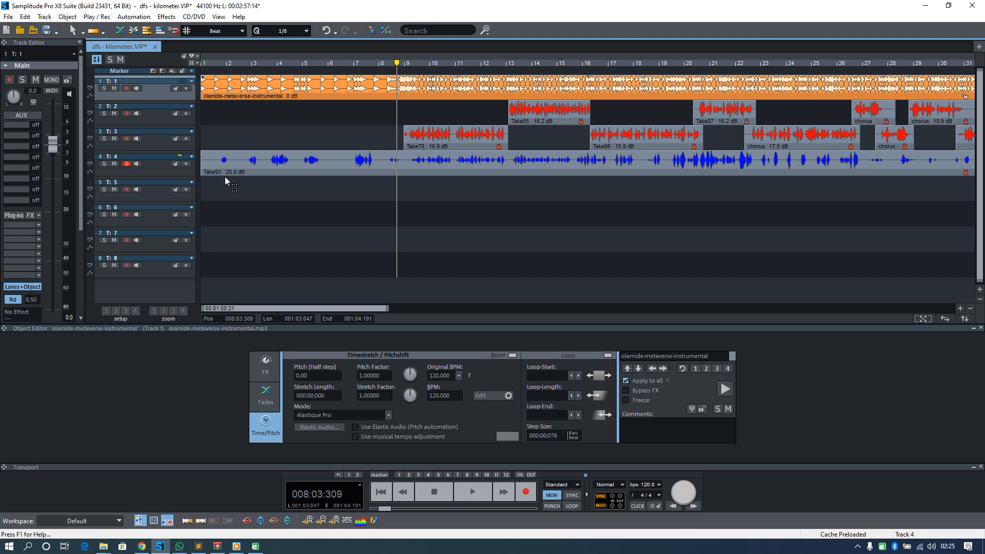
# Listen to the vocal entry from just before bar 9, checking the Take78 and Take05 clips
pyautogui.press('space')
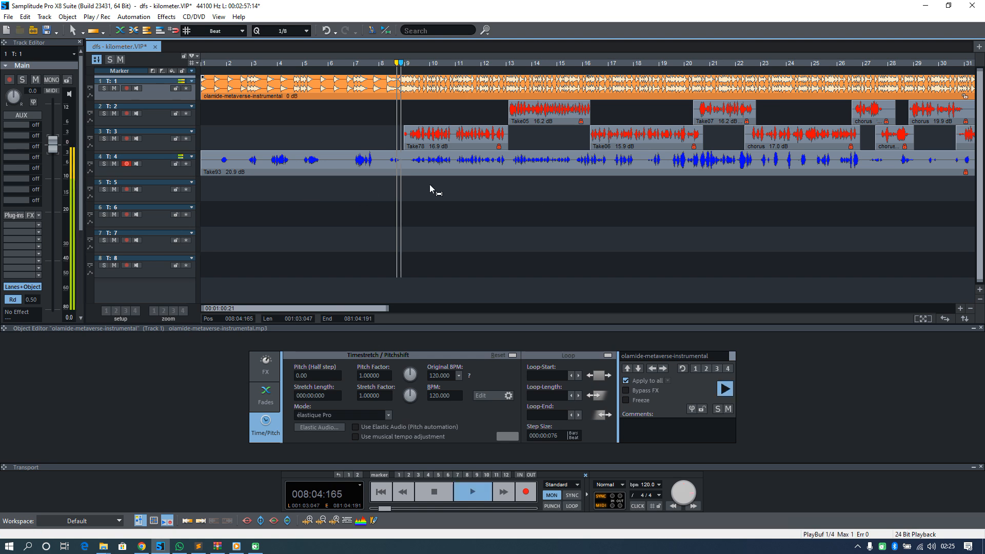
pyautogui.moveTo(486, 124); pyautogui.dragTo(588, 162)
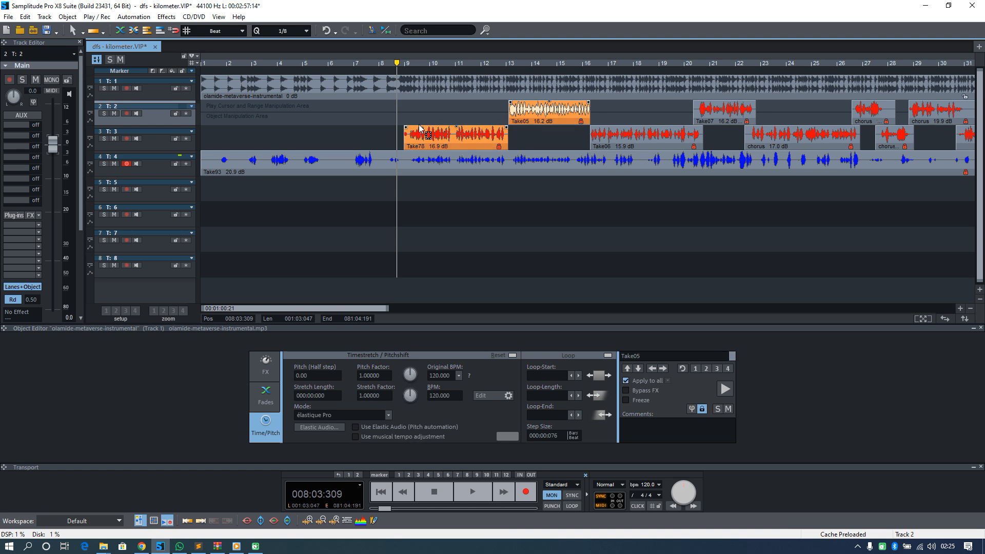
pyautogui.click(417, 110)
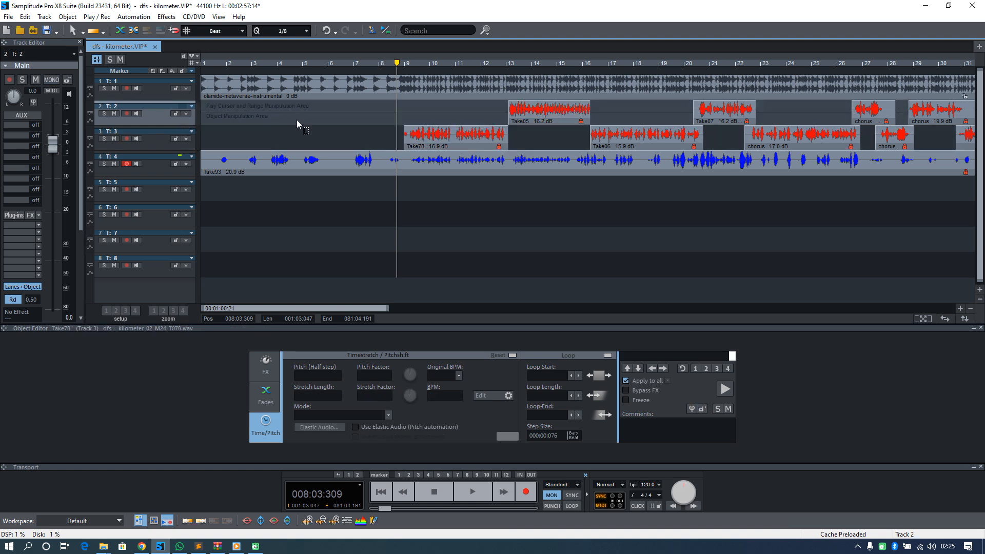
# Play the arrangement from about bar 11 to check the handover from Take78 to Take05
pyautogui.click(160, 138)
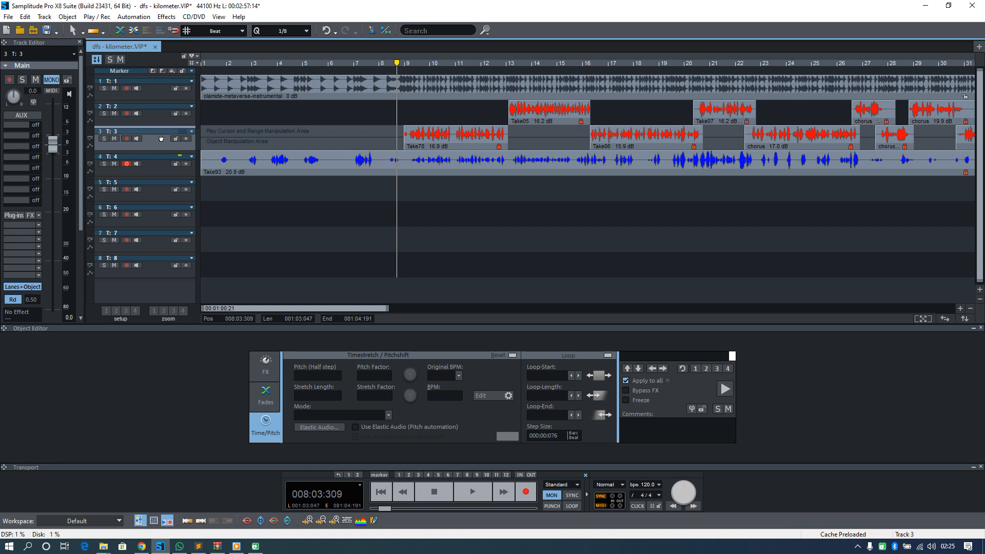
pyautogui.click(450, 115)
pyautogui.click(464, 111)
pyautogui.press('space')
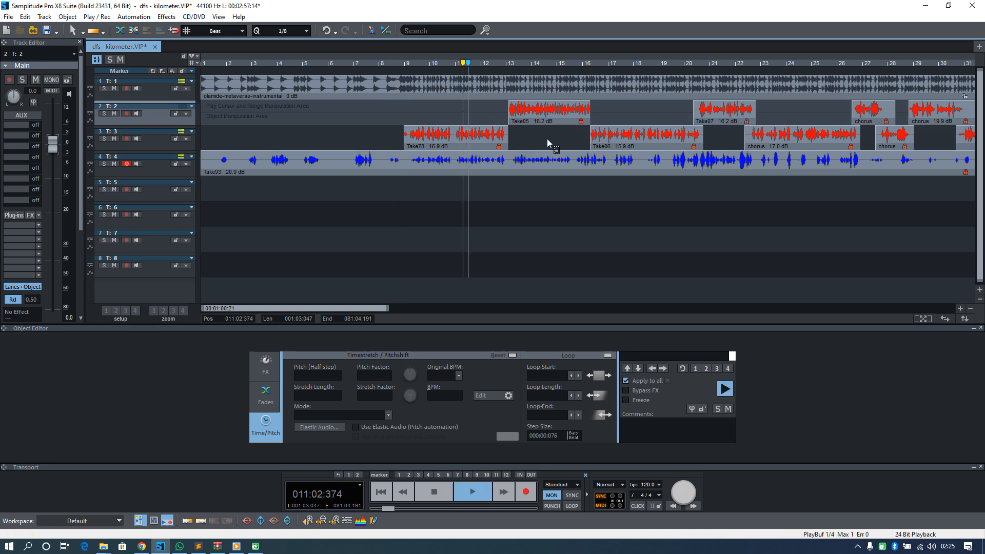
pyautogui.scroll(3, 585, 133)
pyautogui.hscroll(7, 610, 132)
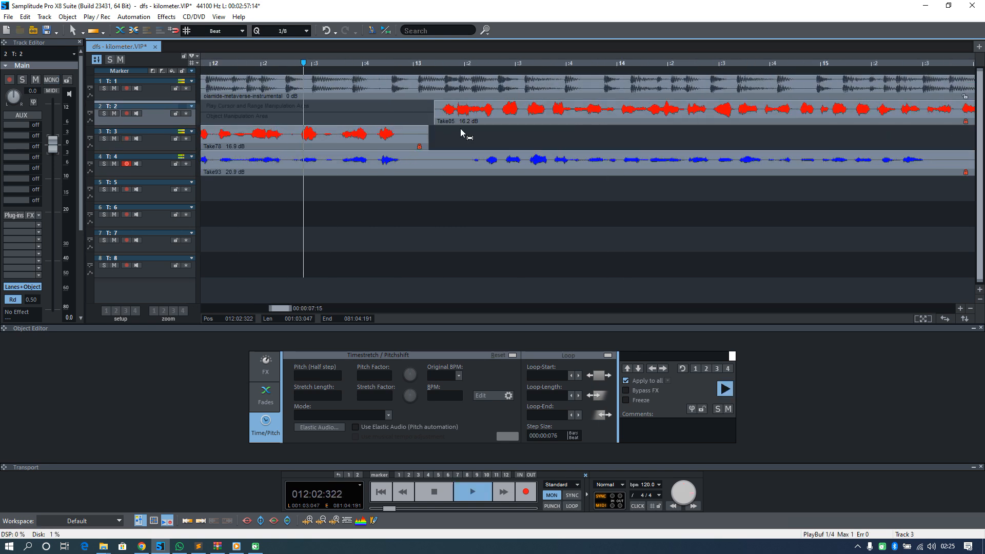
pyautogui.scroll(-3, 463, 126)
pyautogui.press('space')
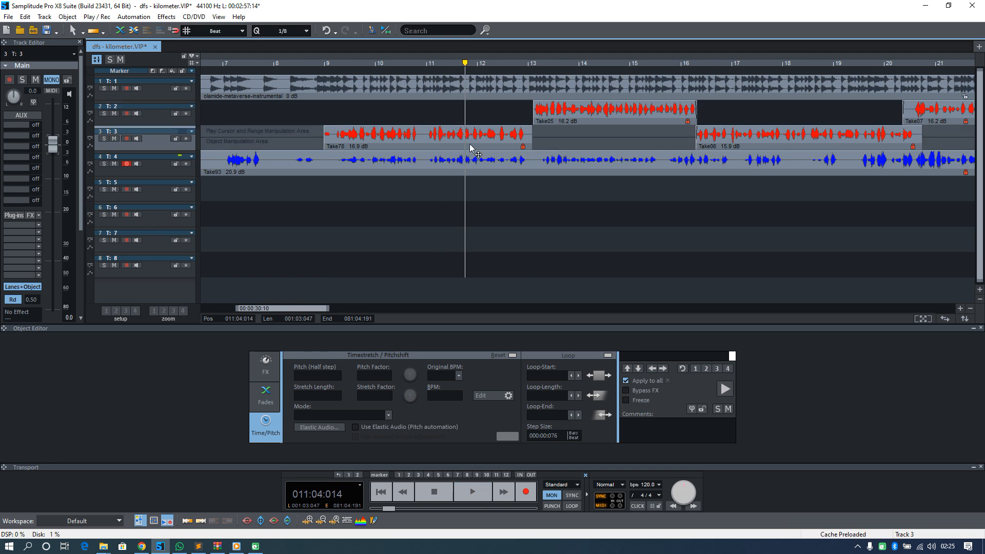
# Select the Take93 clip on track 4 and audition it from about bar 11
pyautogui.click(430, 164)
pyautogui.scroll(-4, 430, 164)
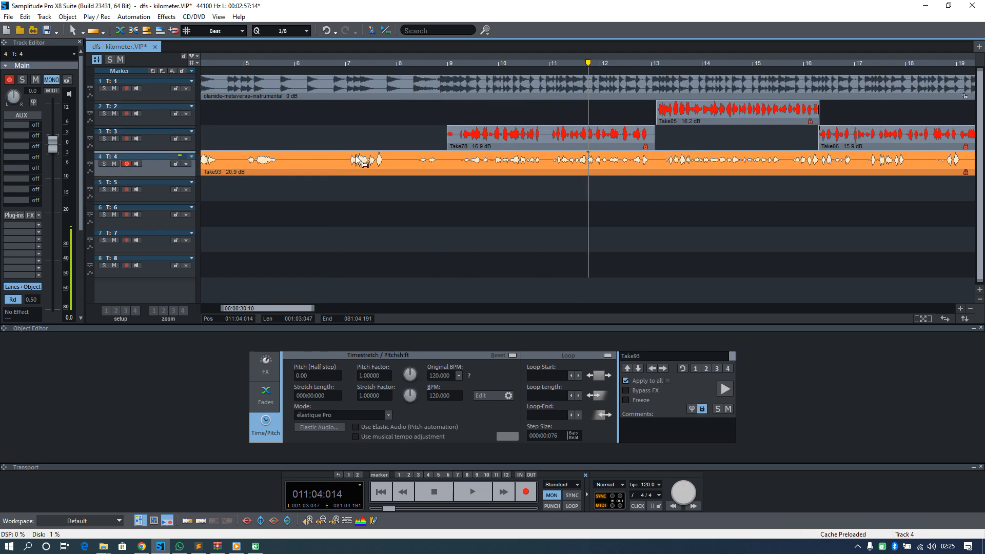
pyautogui.click(453, 161)
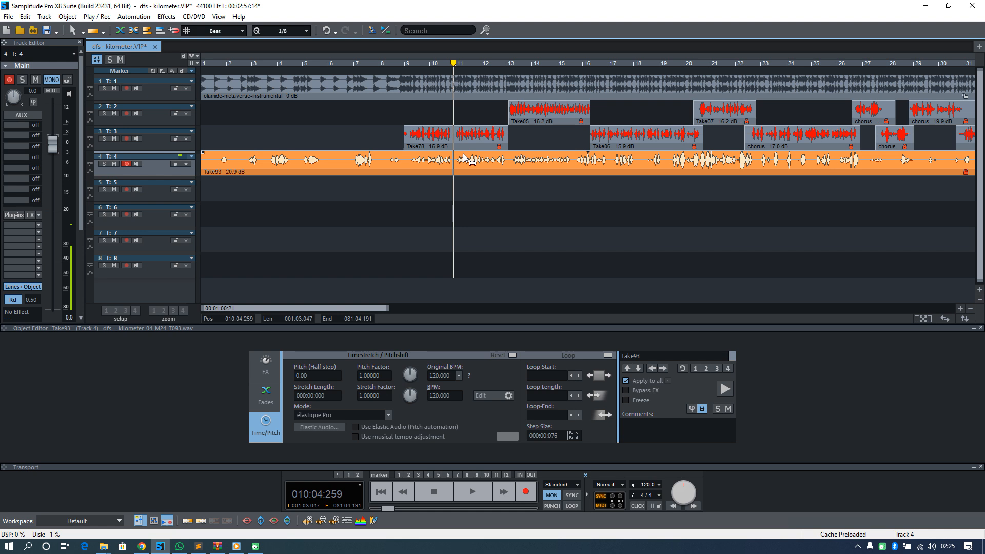
pyautogui.press('space')
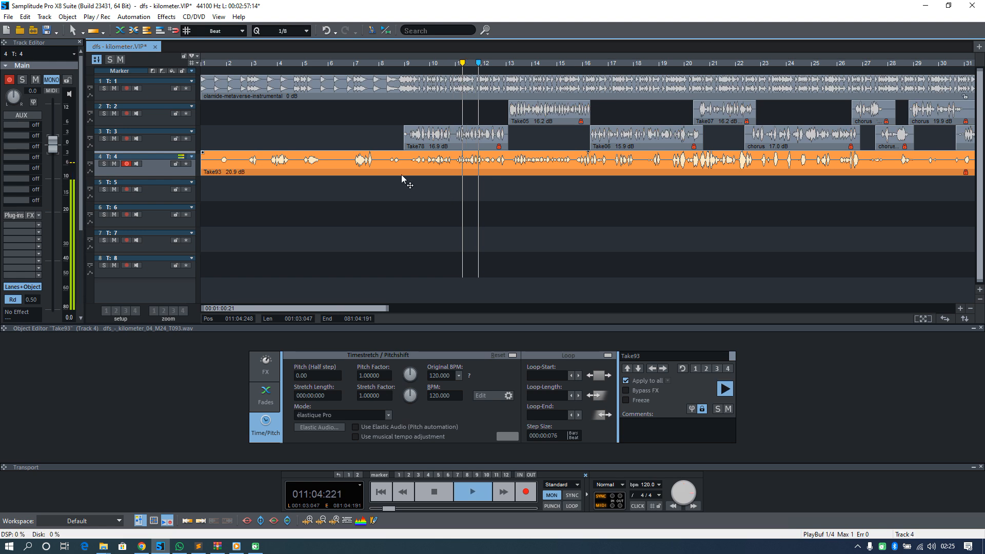
# Split the Take93 clip on track 4 just before bar 9 and move its first part up to track 2
pyautogui.click(399, 161)
pyautogui.press('space')
pyautogui.press('t')
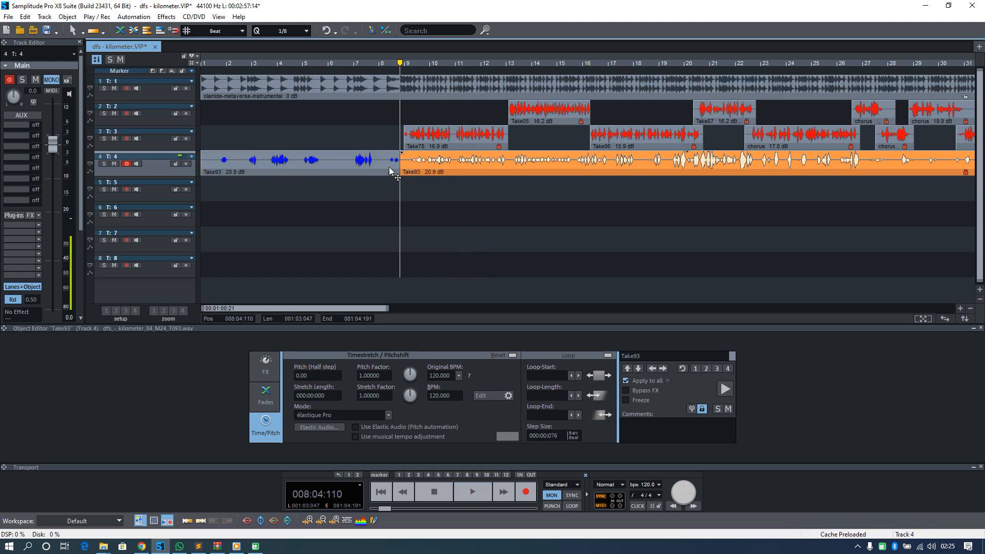
pyautogui.click(384, 170)
pyautogui.moveTo(367, 171); pyautogui.dragTo(368, 121)
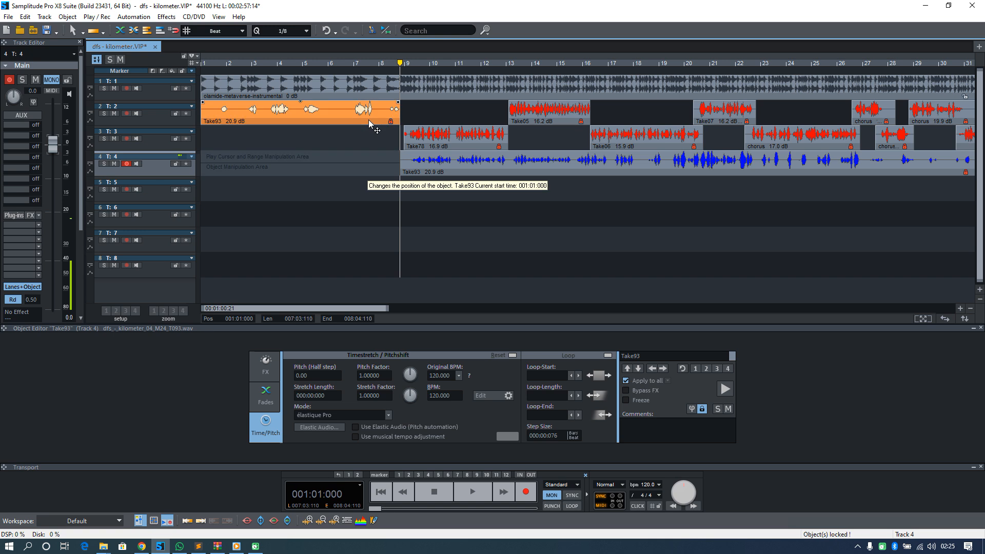
# Play the Take93 section on track 2 from between bars 2 and 3
pyautogui.click(245, 109)
pyautogui.press('space')
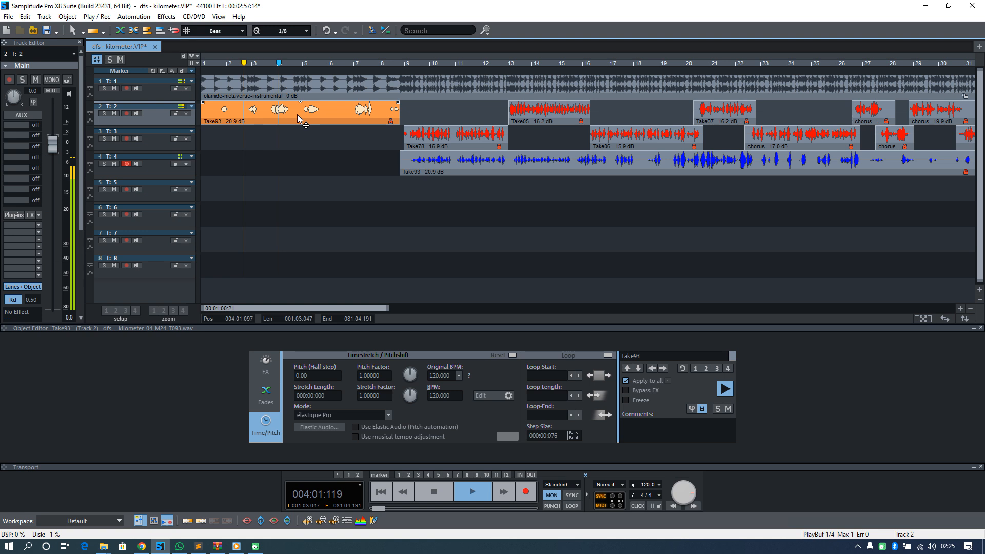
pyautogui.press('space')
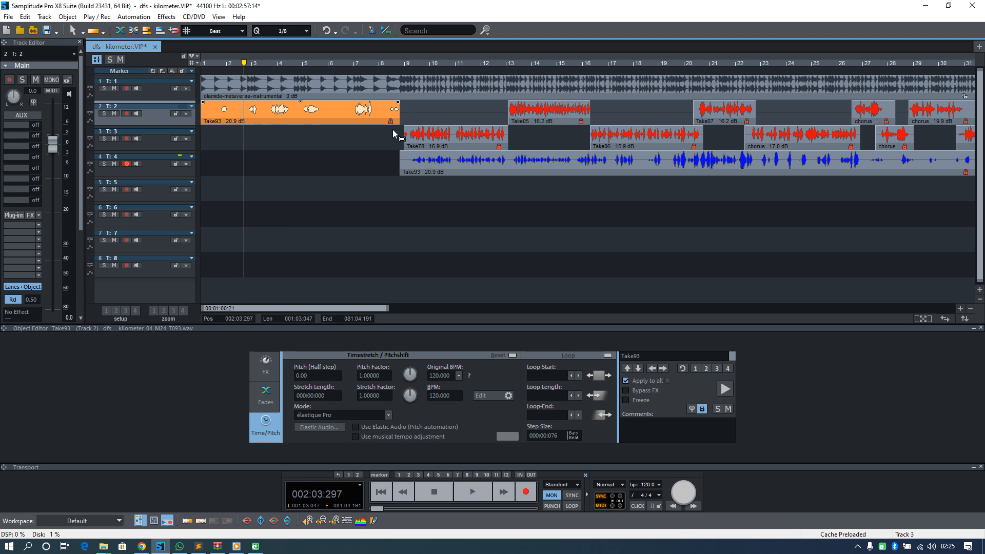
pyautogui.click(361, 139)
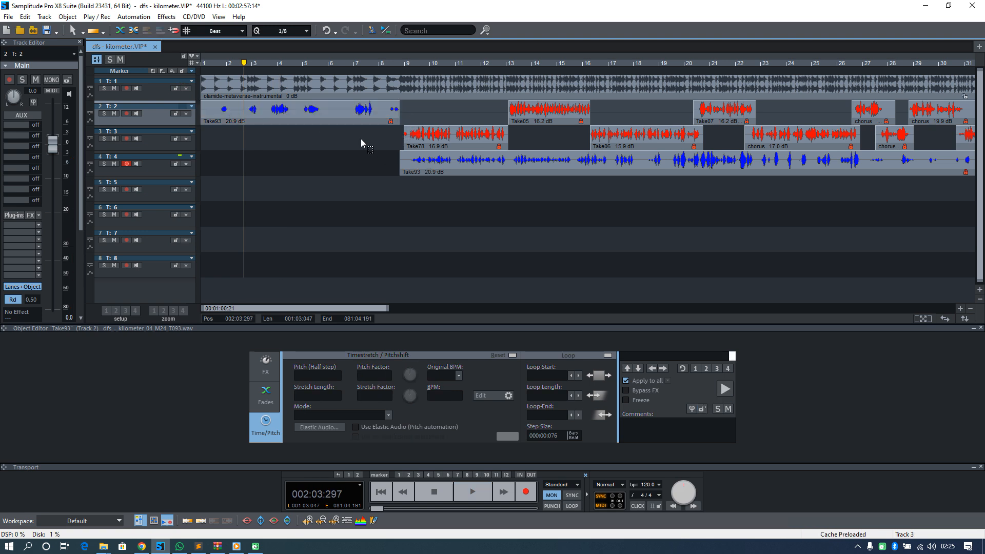
pyautogui.click(292, 113)
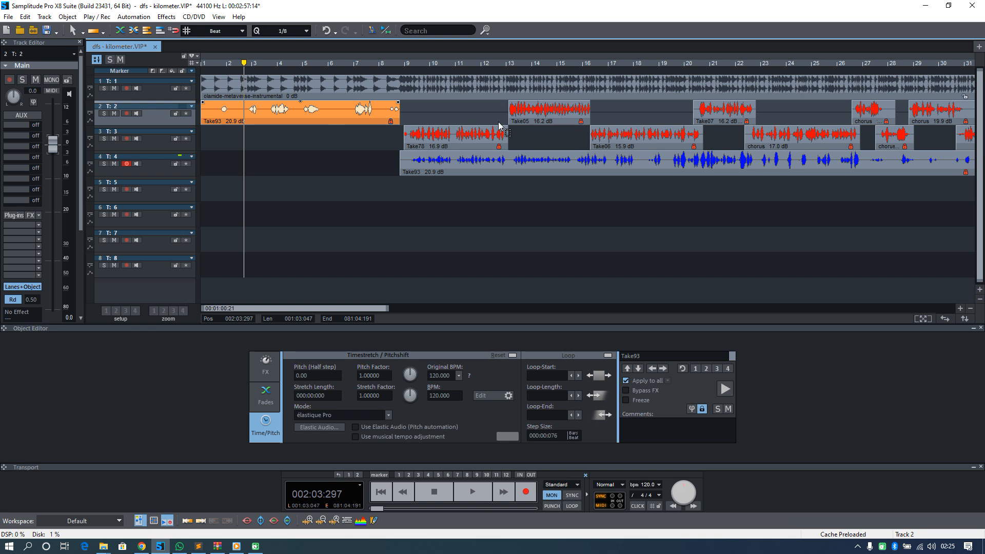
pyautogui.click(515, 121)
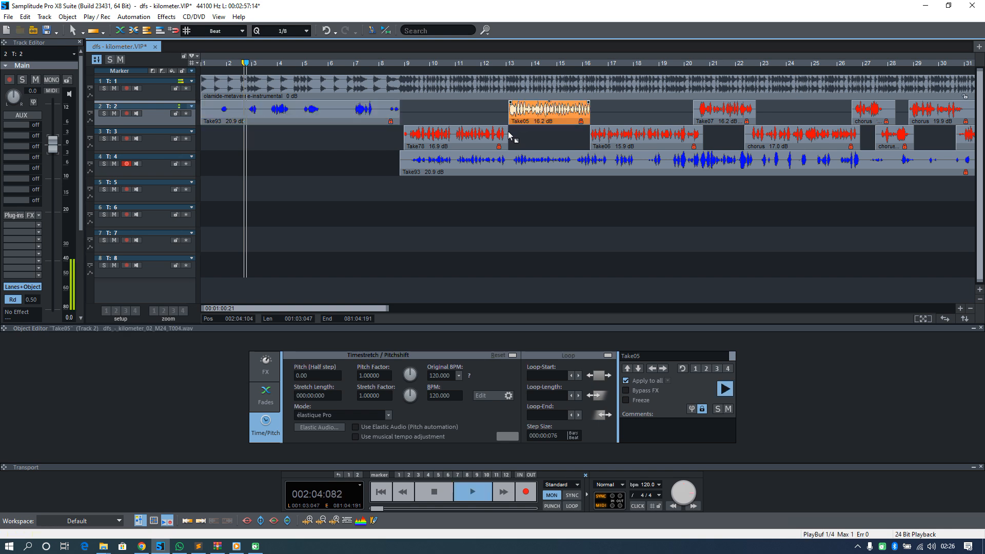
pyautogui.click(506, 133)
pyautogui.click(369, 139)
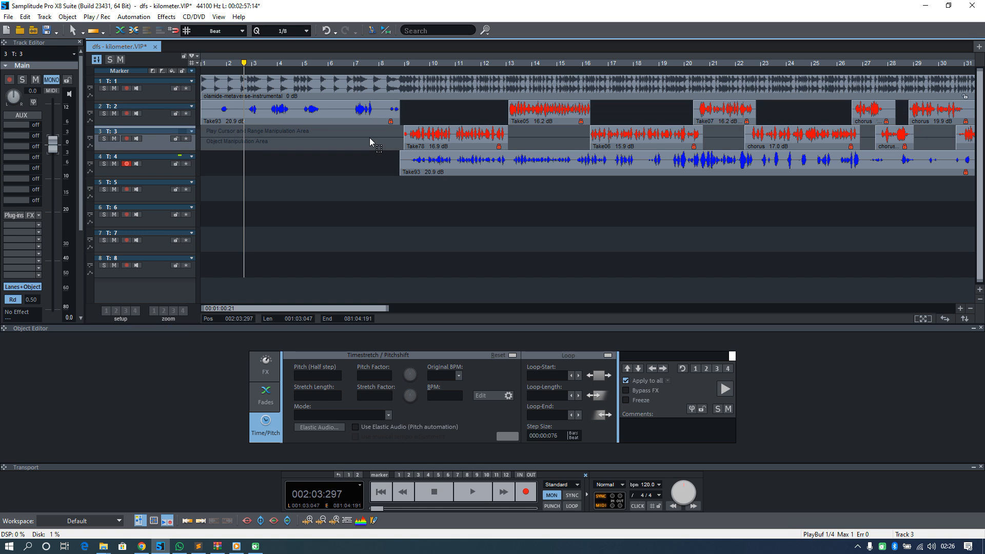
pyautogui.click(374, 120)
pyautogui.click(376, 162)
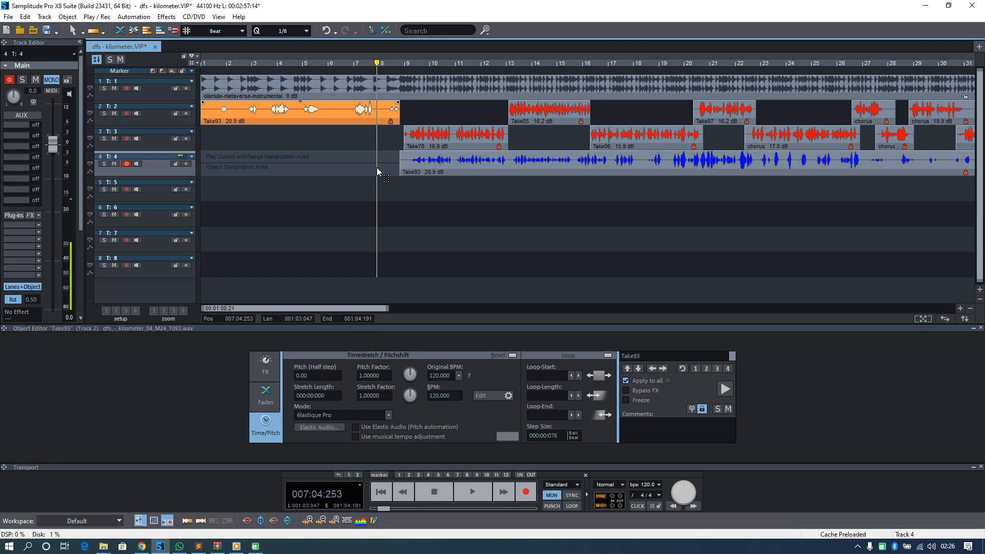
# Delete the empty tracks 6 to 8 and adjust the track height so all five remaining tracks fit the view
pyautogui.rightClick(154, 269)
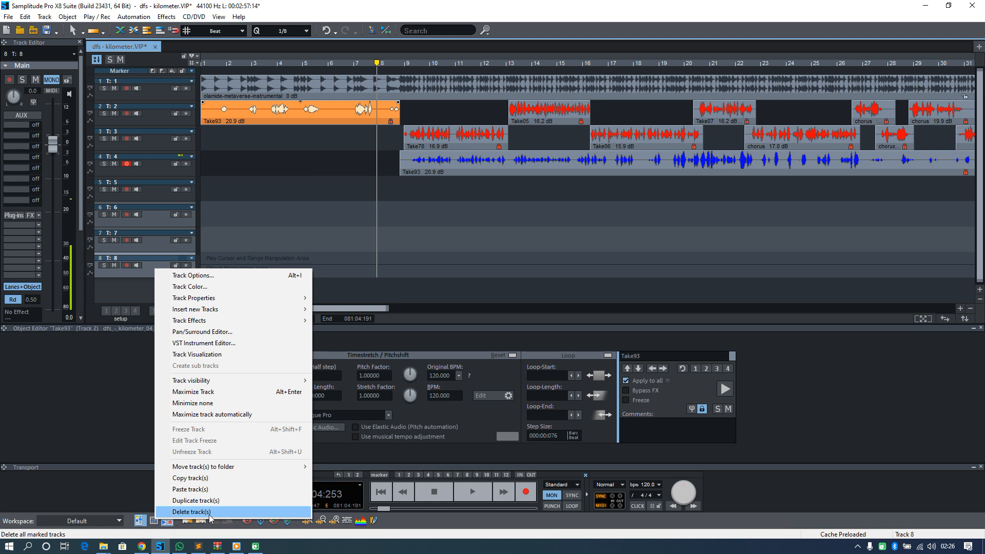
pyautogui.click(191, 512)
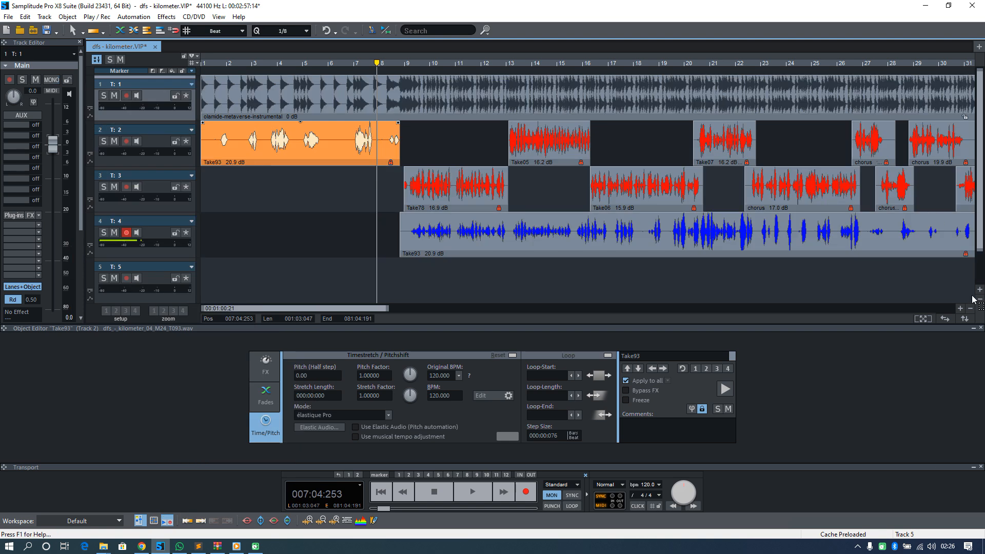
pyautogui.moveTo(982, 251); pyautogui.dragTo(982, 282)
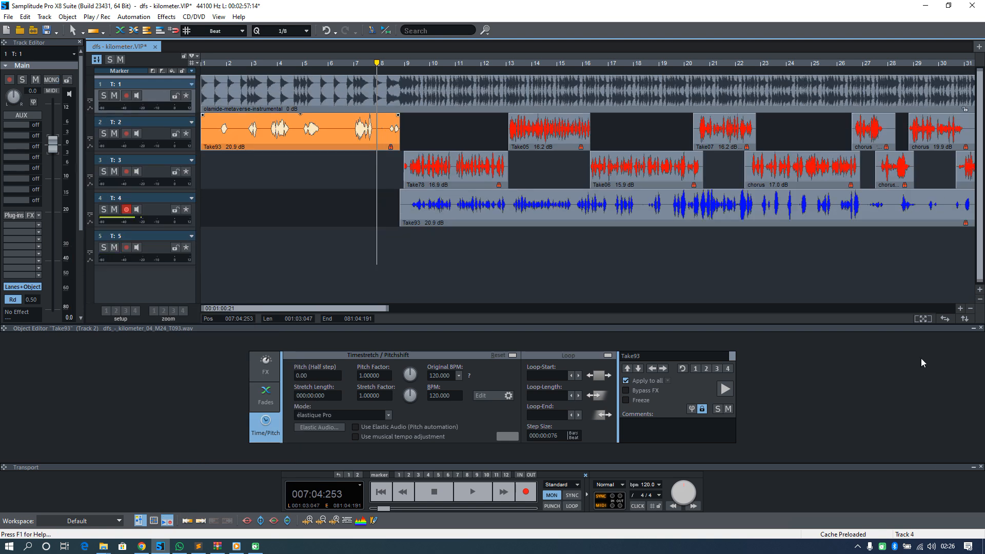
# Add a new submix bus below track 5
pyautogui.rightClick(150, 294)
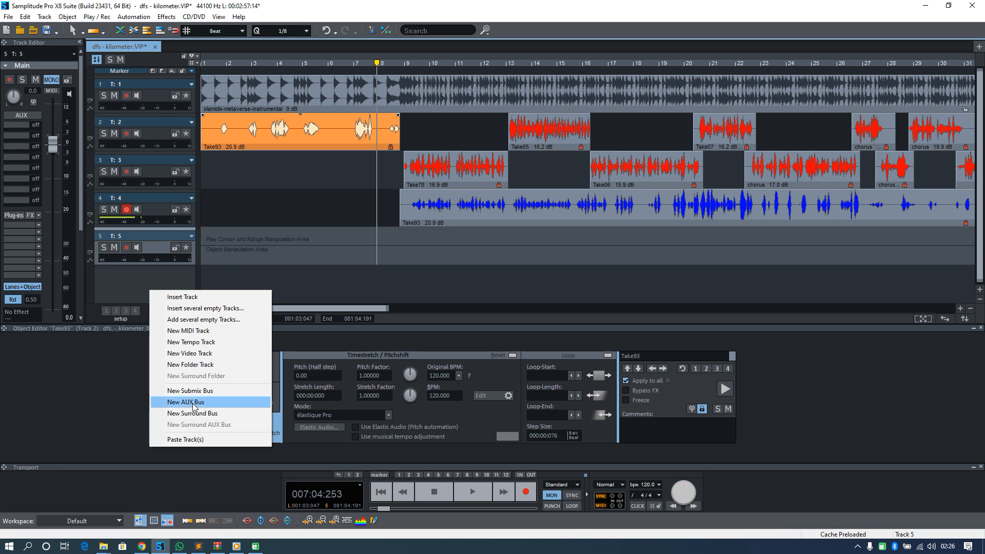
pyautogui.click(202, 391)
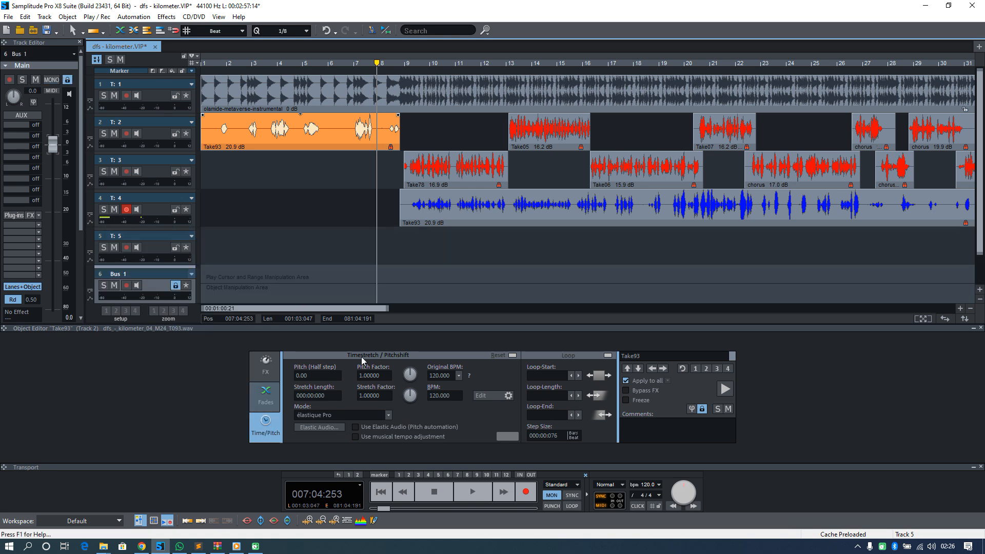
pyautogui.moveTo(980, 205); pyautogui.dragTo(979, 242)
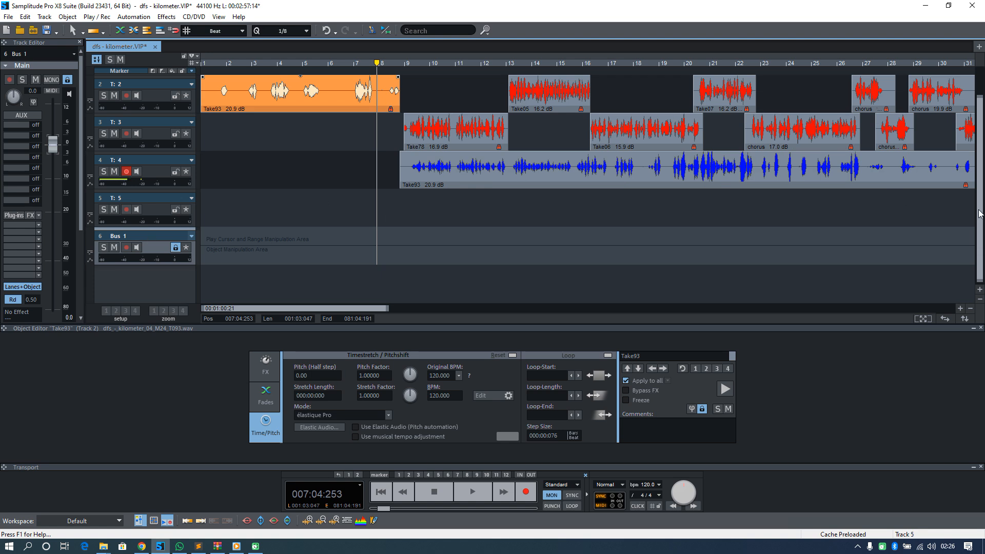
pyautogui.moveTo(980, 214); pyautogui.dragTo(982, 180)
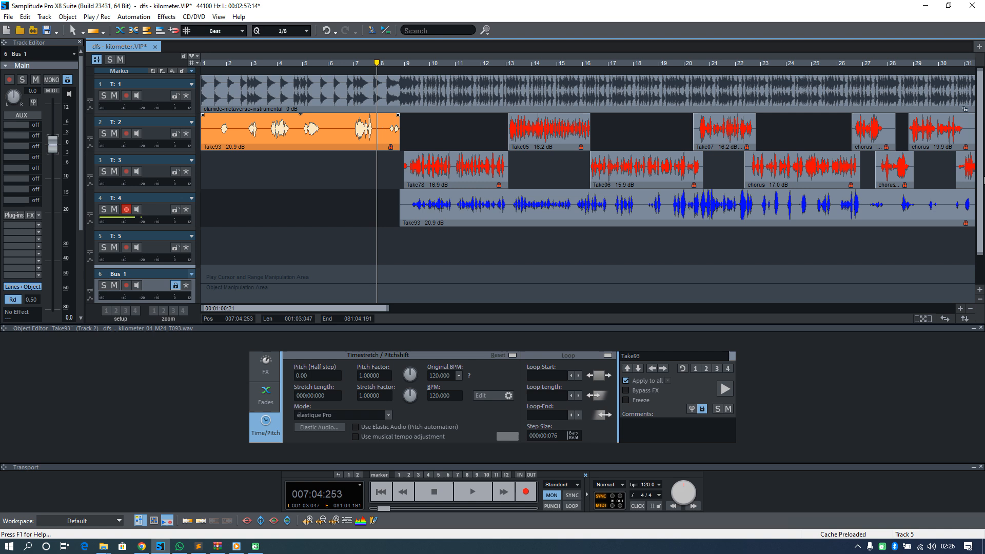
# Rename the new submix bus on track 6 as "fx channel"
pyautogui.click(173, 224)
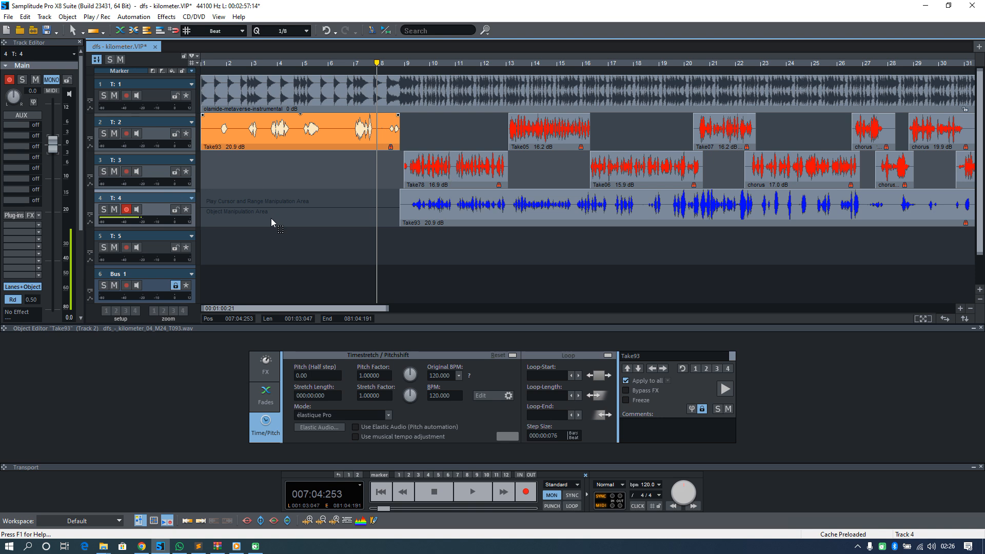
pyautogui.rightClick(103, 210)
pyautogui.click(59, 297)
pyautogui.doubleClick(113, 274)
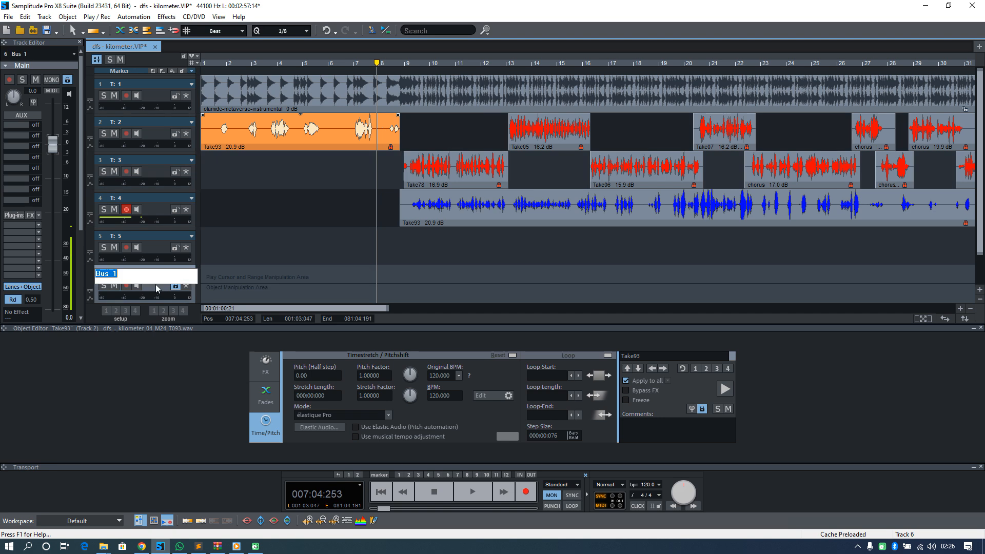
pyautogui.write('fx cham')
pyautogui.press('BackSpace')
pyautogui.write('nnel')
pyautogui.press('Return')
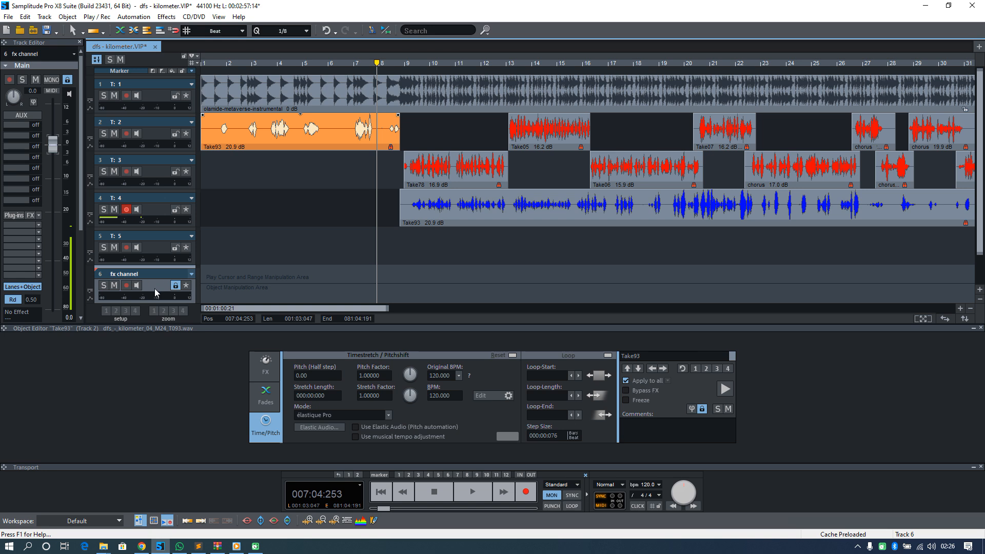
# Close the Object Editor and look over the full arrangement of vocal clips
pyautogui.click(981, 329)
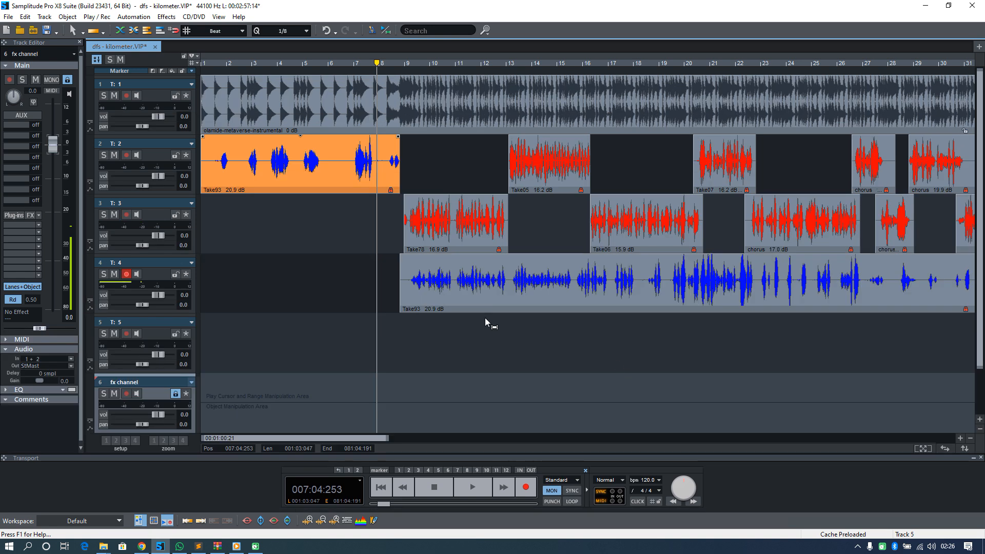
pyautogui.scroll(-3, 451, 290)
pyautogui.click(748, 222)
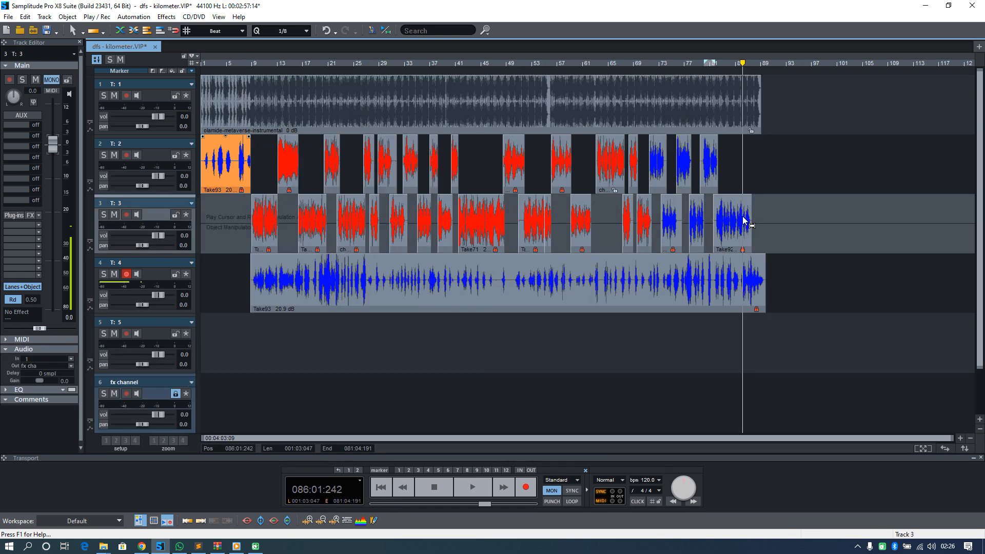
pyautogui.click(253, 207)
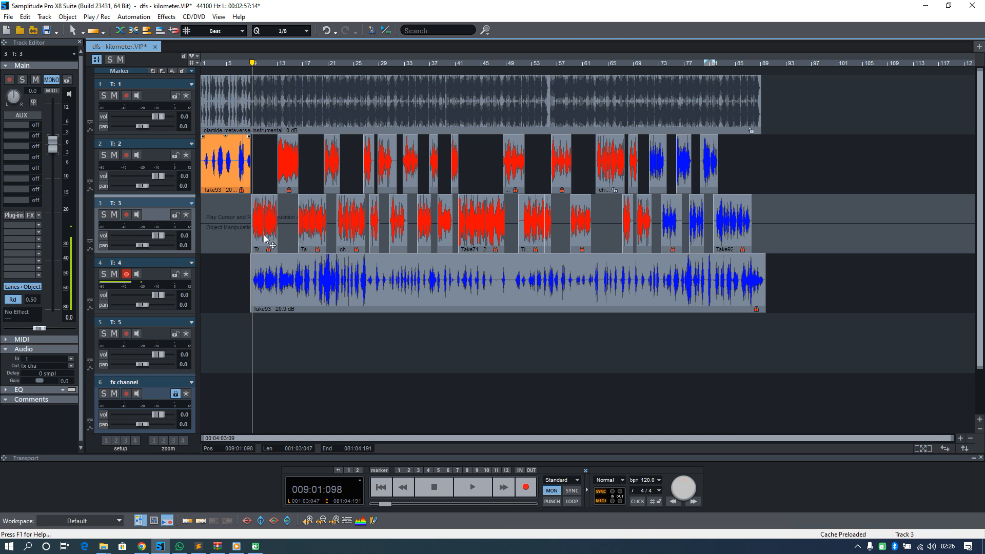
# Play the opening of the Take93 clip on track 2, from just before beat 2 of bar 1
pyautogui.scroll(3, 262, 236)
pyautogui.click(214, 162)
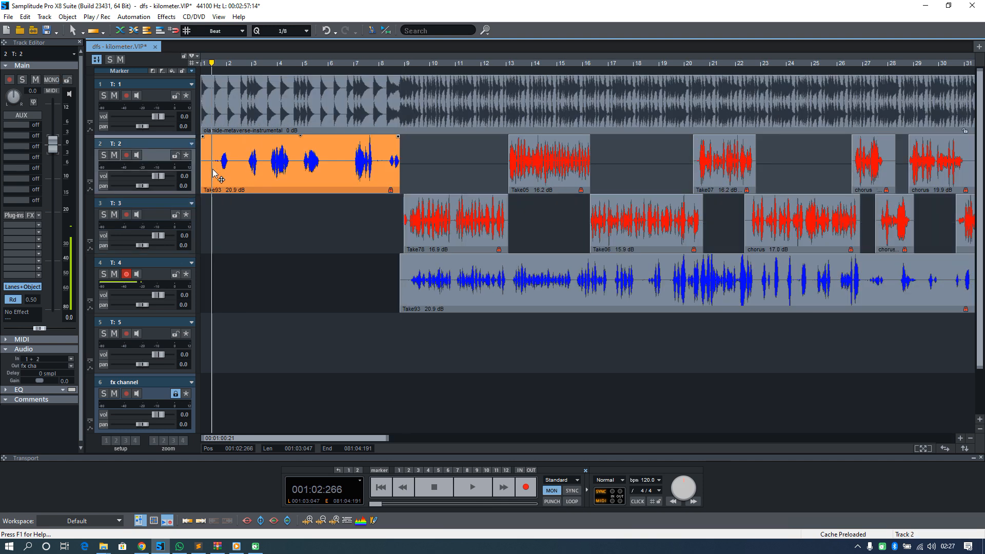
pyautogui.scroll(3, 226, 160)
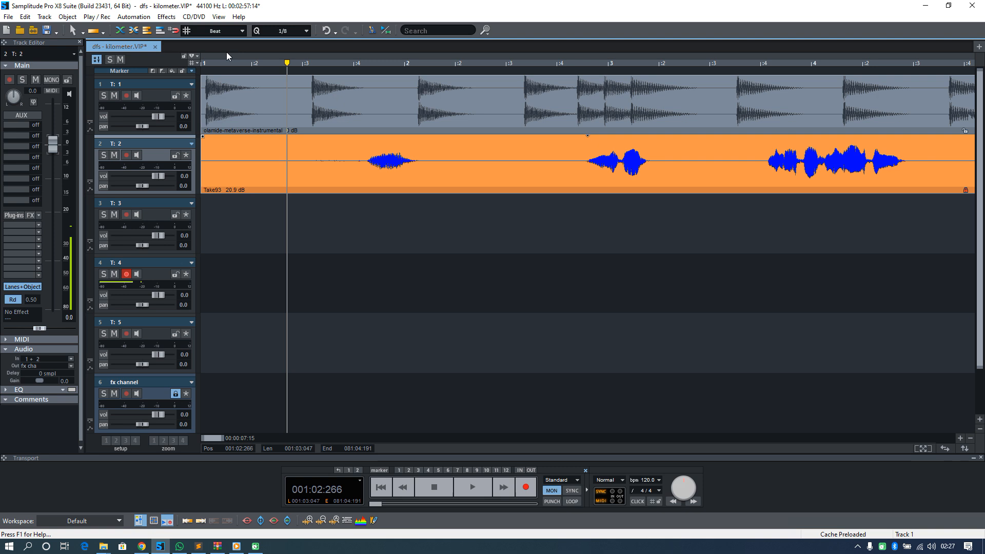
pyautogui.press('space')
pyautogui.press('space')
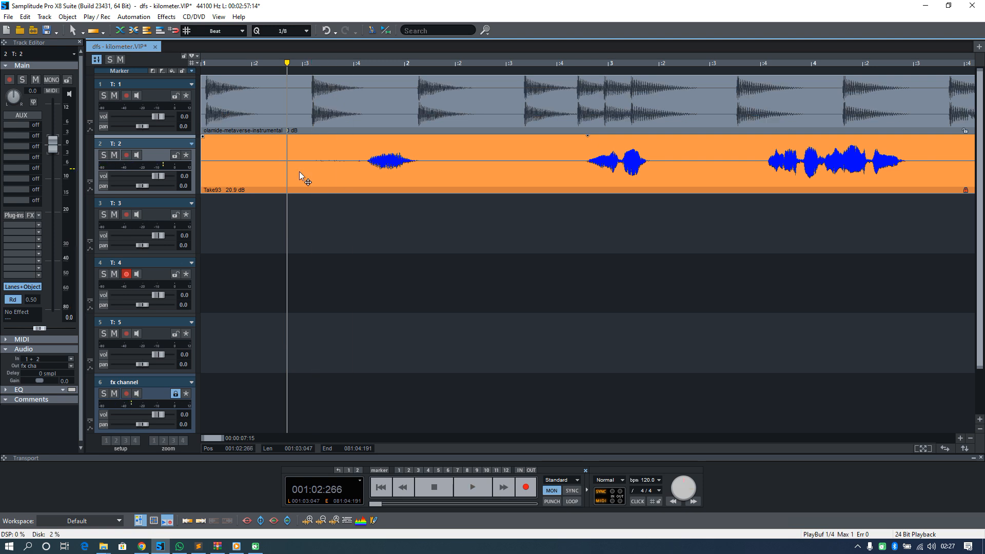
pyautogui.click(242, 152)
pyautogui.press('space')
pyautogui.press('space')
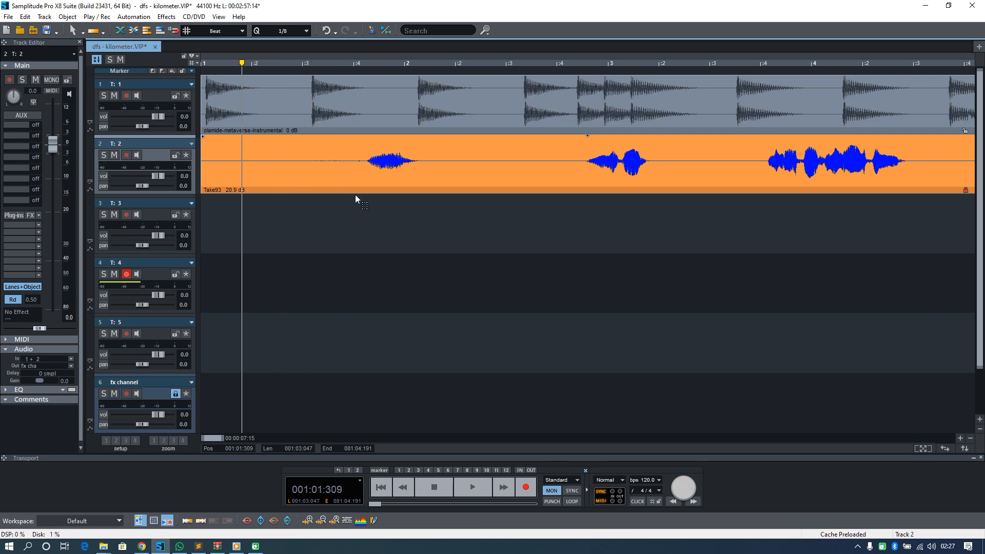
pyautogui.press('space')
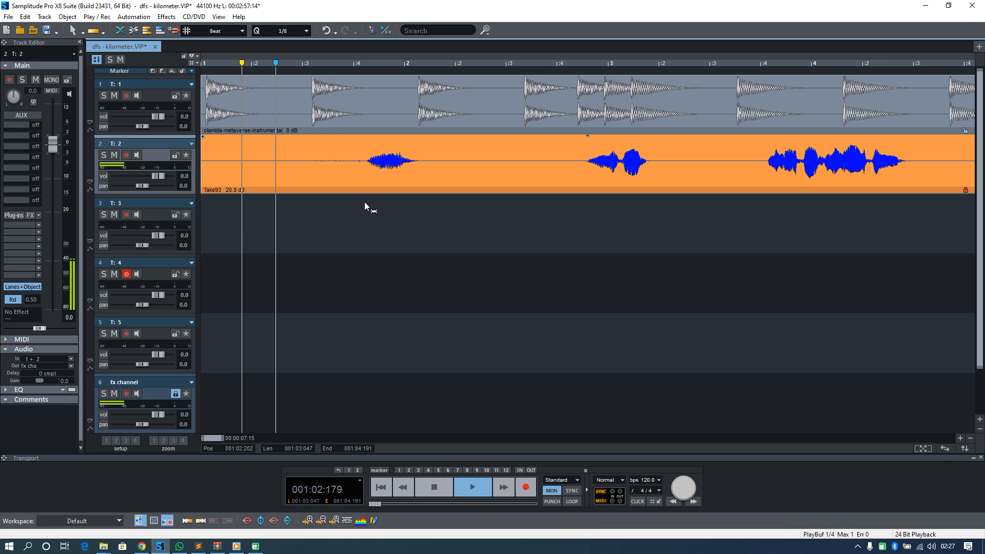
pyautogui.press('space')
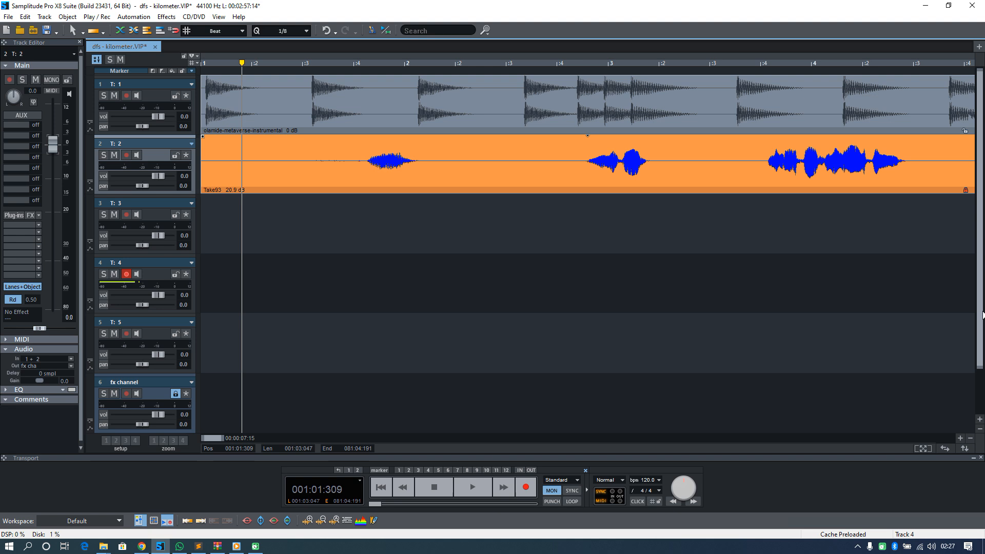
# Reduce the track height slightly and insert the FabFilter Pro-G plug-in on the fx channel bus
pyautogui.click(979, 429)
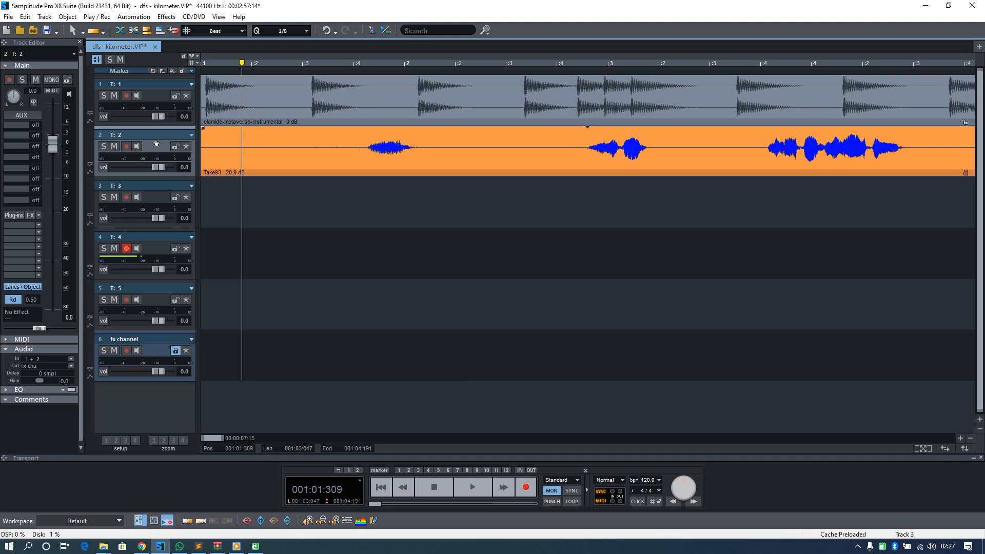
pyautogui.click(157, 242)
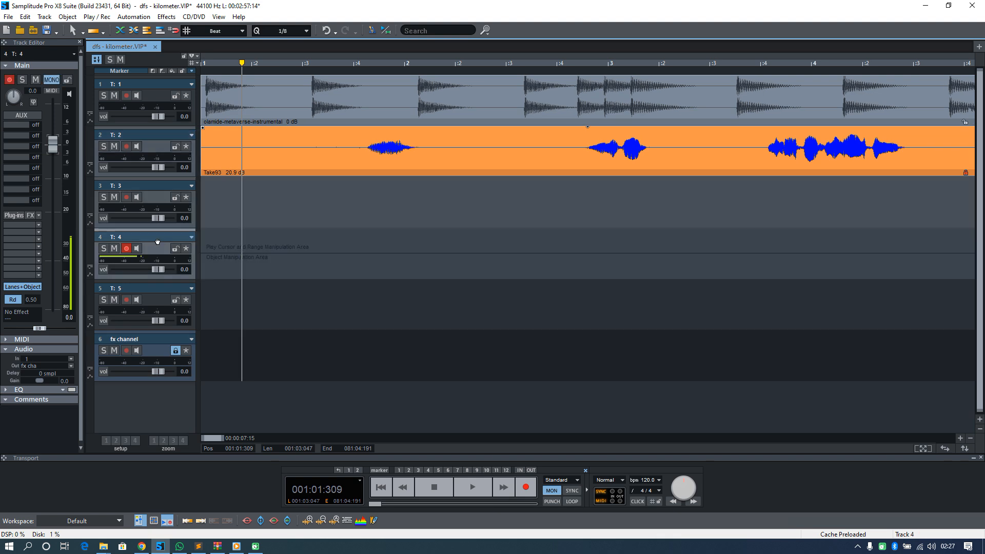
pyautogui.click(155, 354)
pyautogui.click(21, 232)
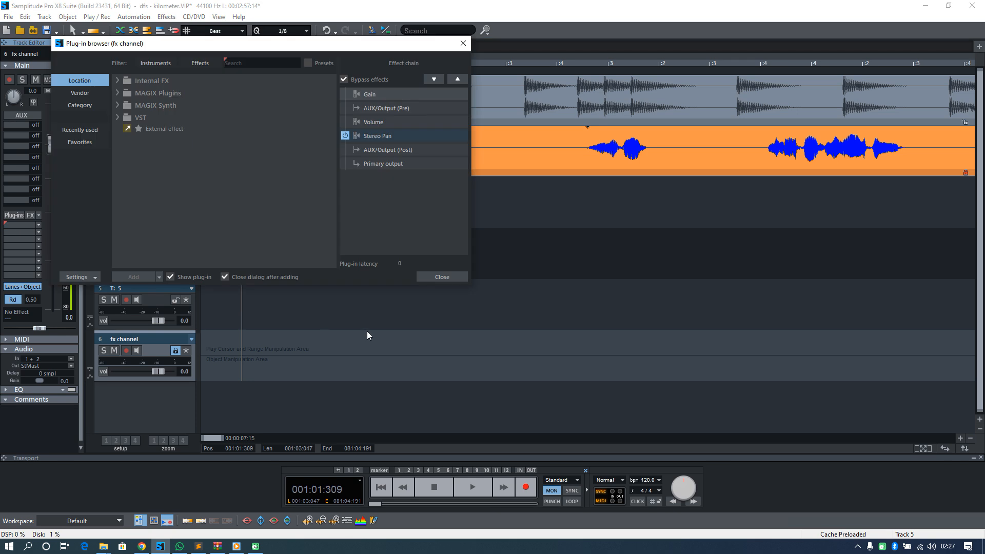
pyautogui.write('-g')
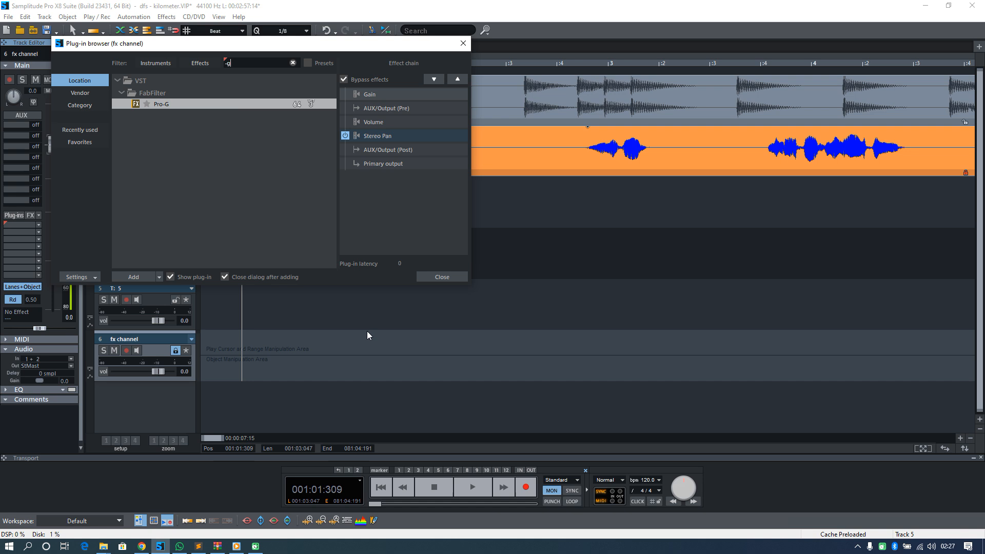
pyautogui.press('Return')
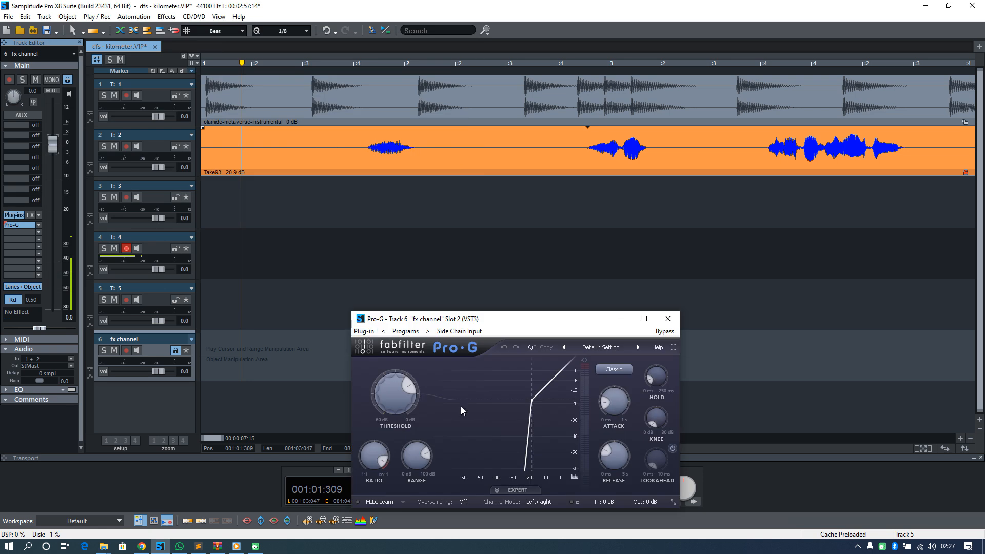
# Lower the Pro-G threshold to about -30 dB, raise ratio and range to maximum, and play the vocal through the gate
pyautogui.moveTo(395, 396); pyautogui.dragTo(381, 487)
pyautogui.moveTo(379, 454); pyautogui.dragTo(387, 383)
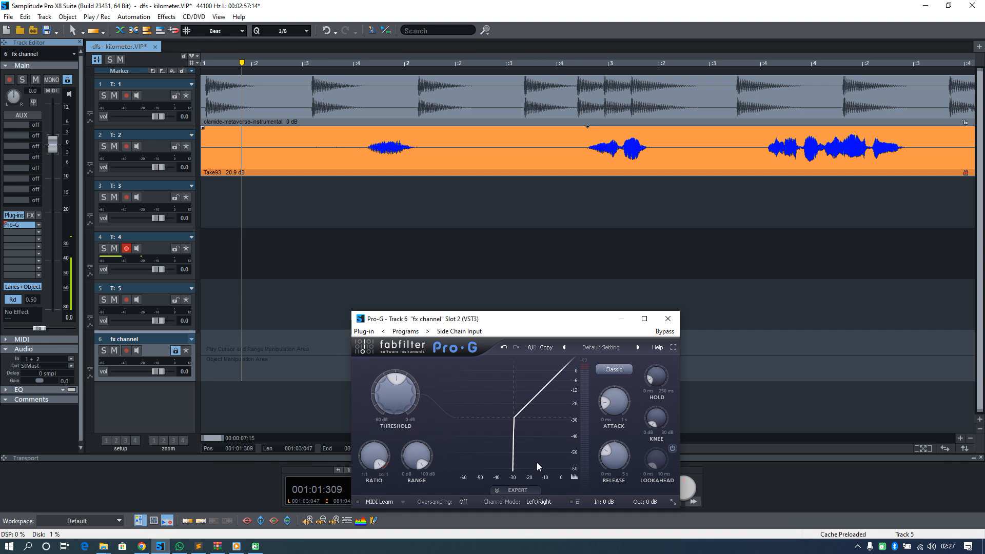
pyautogui.press('space')
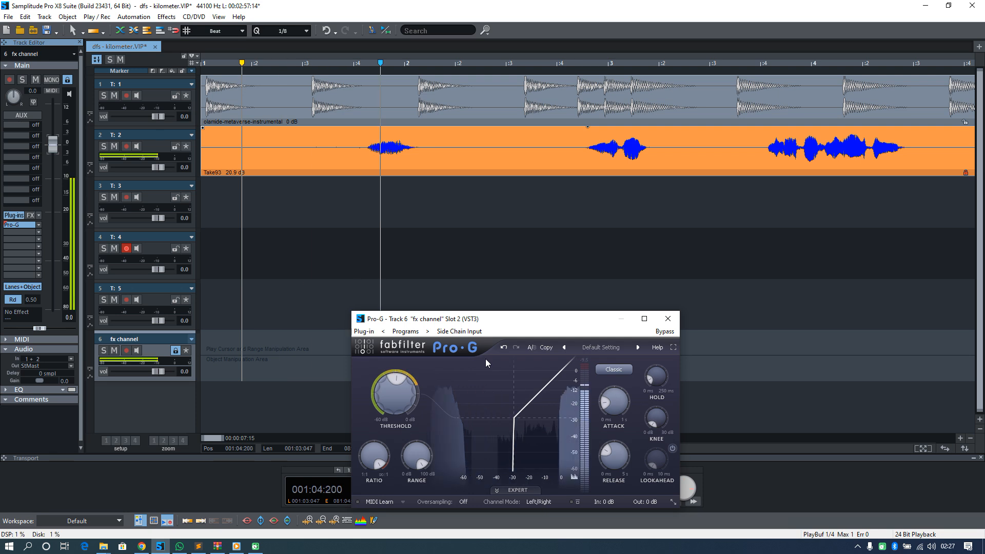
pyautogui.press('space')
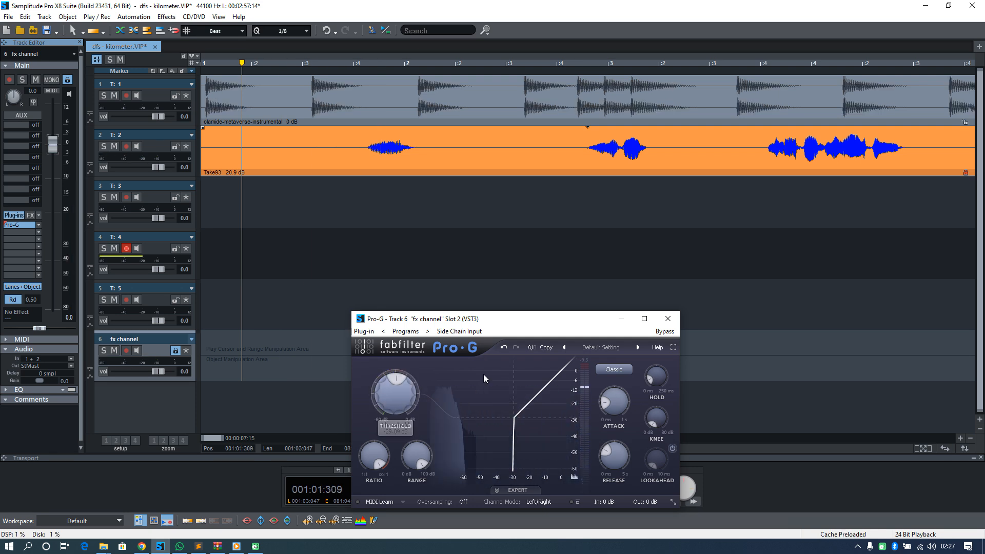
# Compare playback of the Take93 opening with Pro-G bypassed and with it active again
pyautogui.click(663, 332)
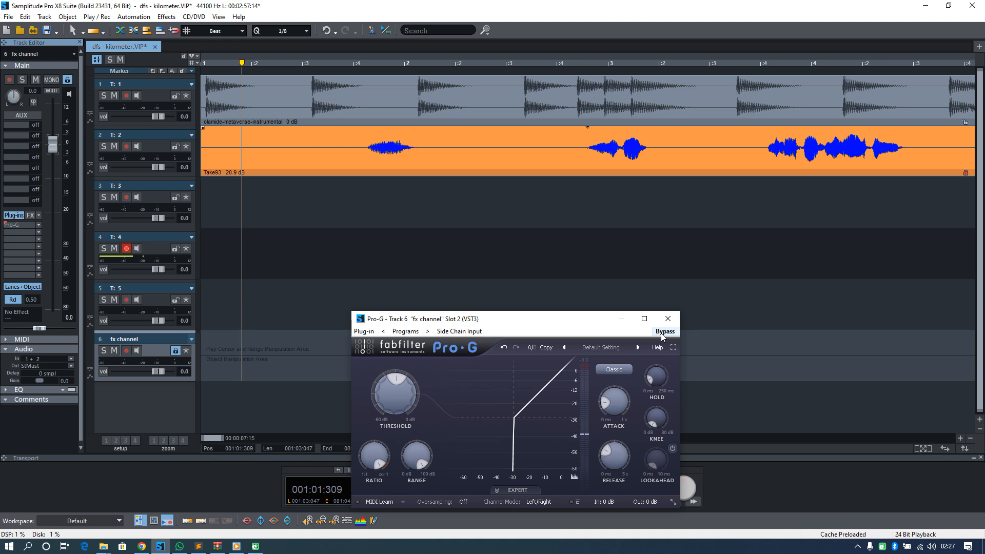
pyautogui.press('space')
pyautogui.press('space')
pyautogui.click(663, 332)
pyautogui.press('space')
pyautogui.press('space')
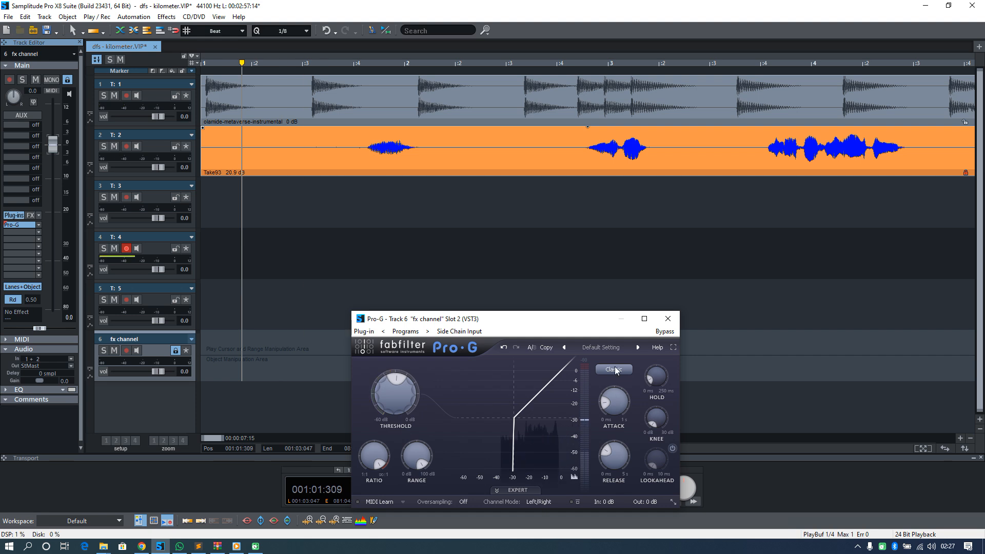
# Examine the vocal clip waveforms on tracks 2 and 3, including the chorus phrase between bars 24 and 25
pyautogui.scroll(-3, 667, 236)
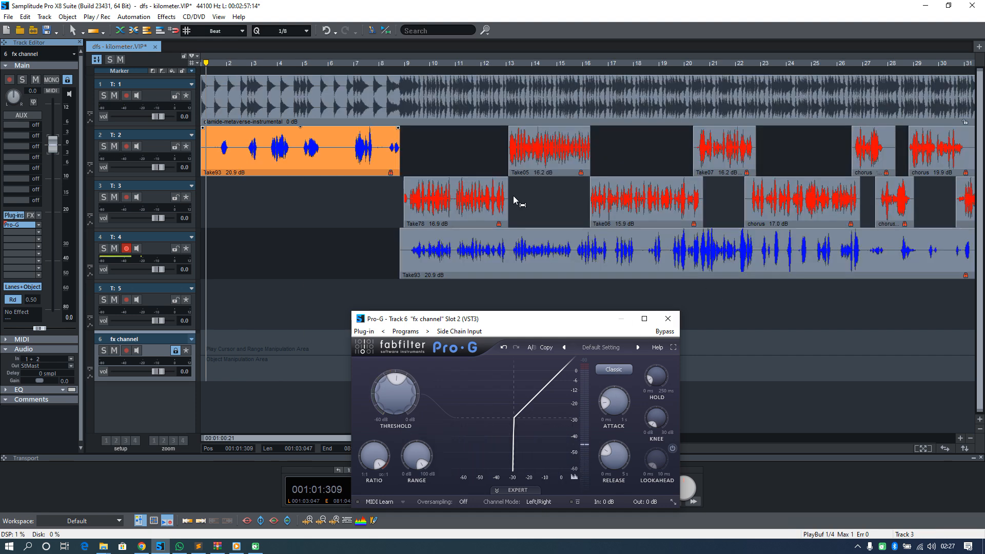
pyautogui.click(608, 199)
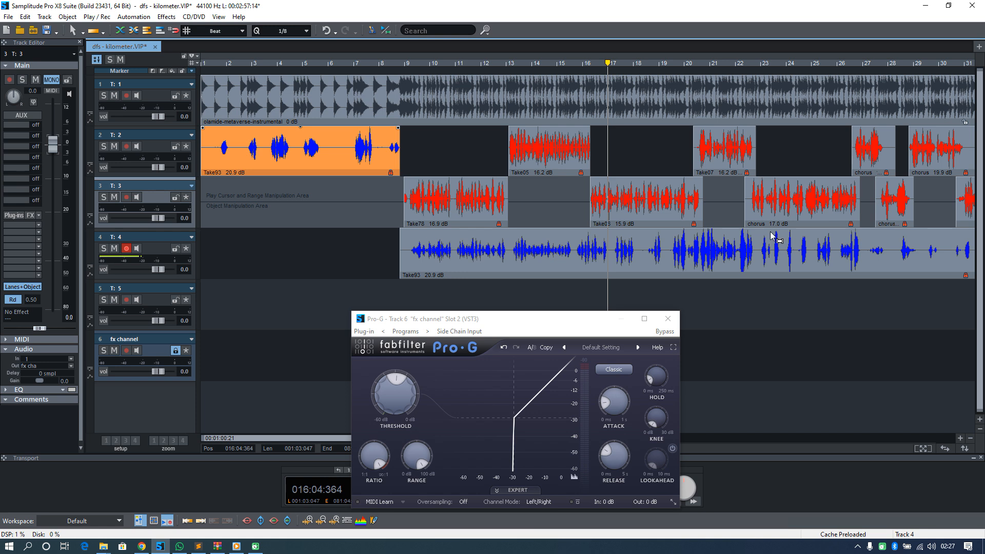
pyautogui.click(813, 198)
pyautogui.scroll(3, 826, 204)
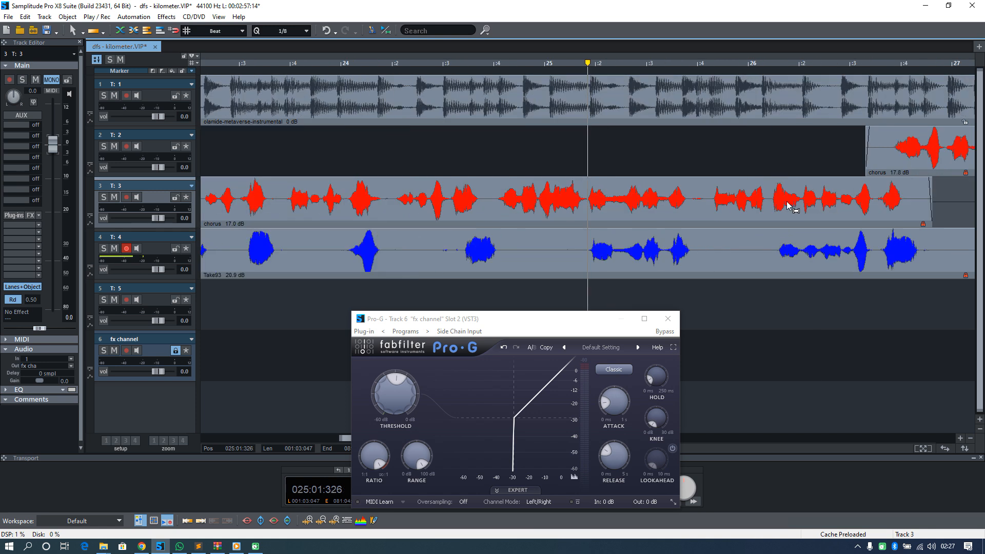
pyautogui.moveTo(696, 201); pyautogui.dragTo(498, 204)
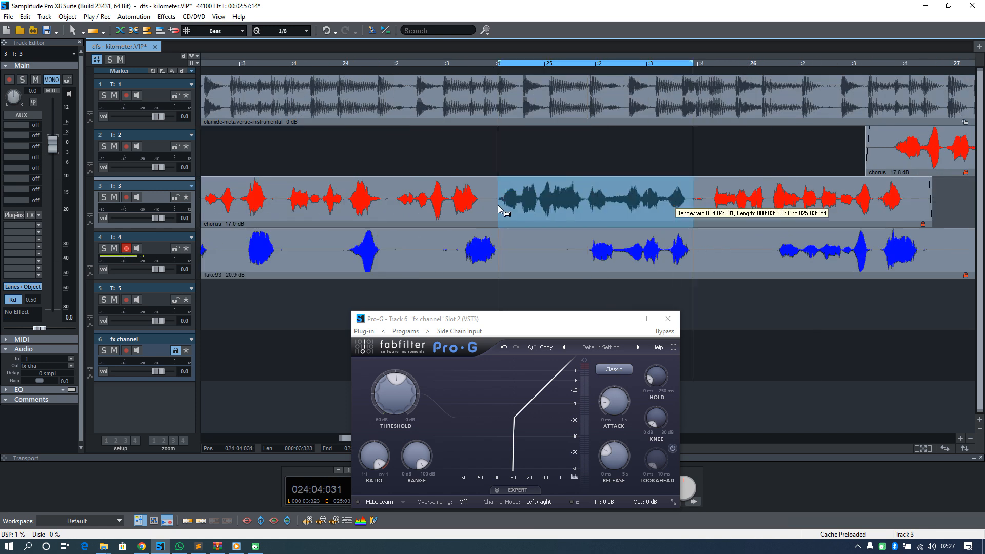
pyautogui.scroll(-5, 564, 221)
pyautogui.click(611, 142)
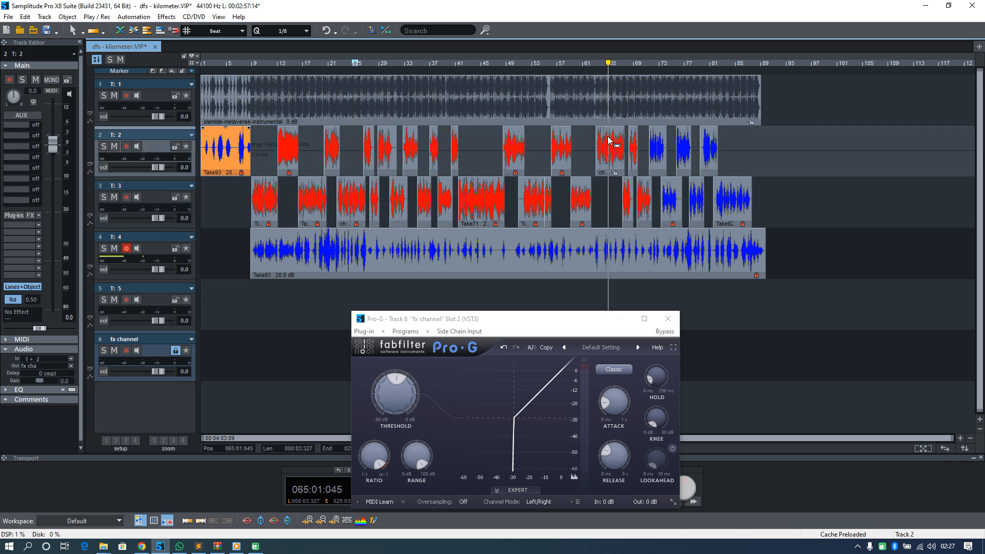
pyautogui.click(510, 159)
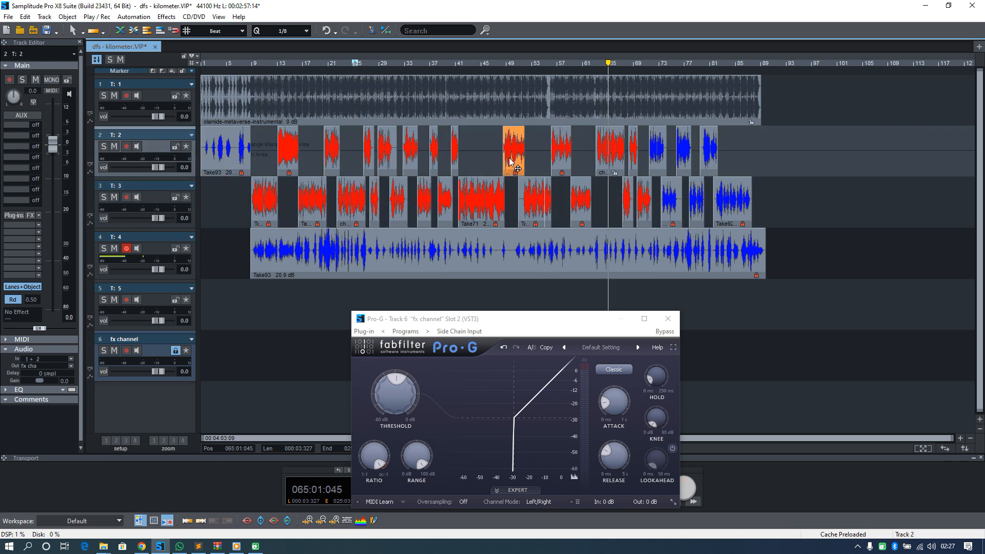
pyautogui.click(337, 140)
pyautogui.click(439, 204)
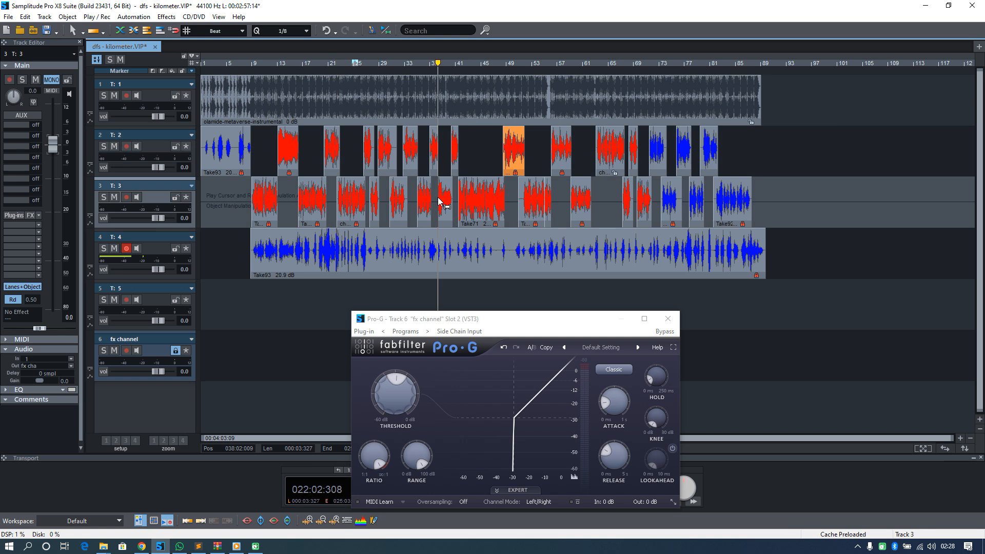
# Split the Take43 clip on track 3 just before bar 39 and raise its second part's volume to 21.6 dB
pyautogui.scroll(4, 509, 204)
pyautogui.click(647, 203)
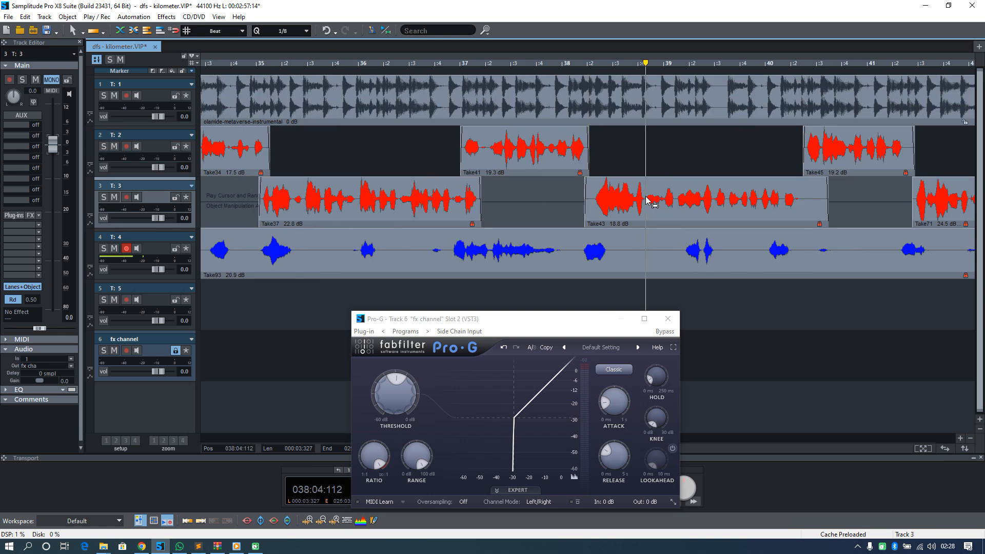
pyautogui.scroll(2, 656, 205)
pyautogui.click(585, 202)
pyautogui.press('t')
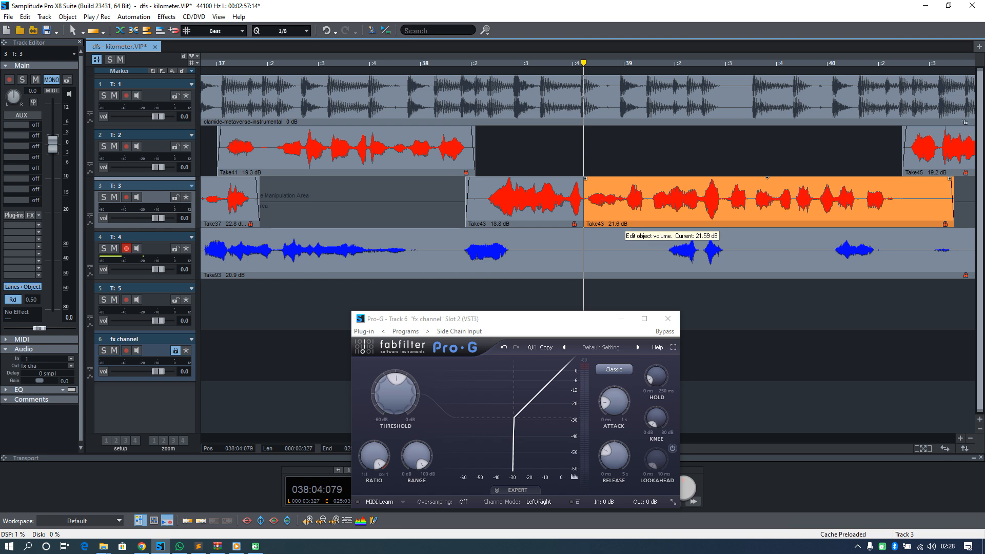
# Split the Take41 clip on track 2 at beat 2 of bar 37, after its first phrase
pyautogui.scroll(-4, 633, 232)
pyautogui.scroll(4, 495, 154)
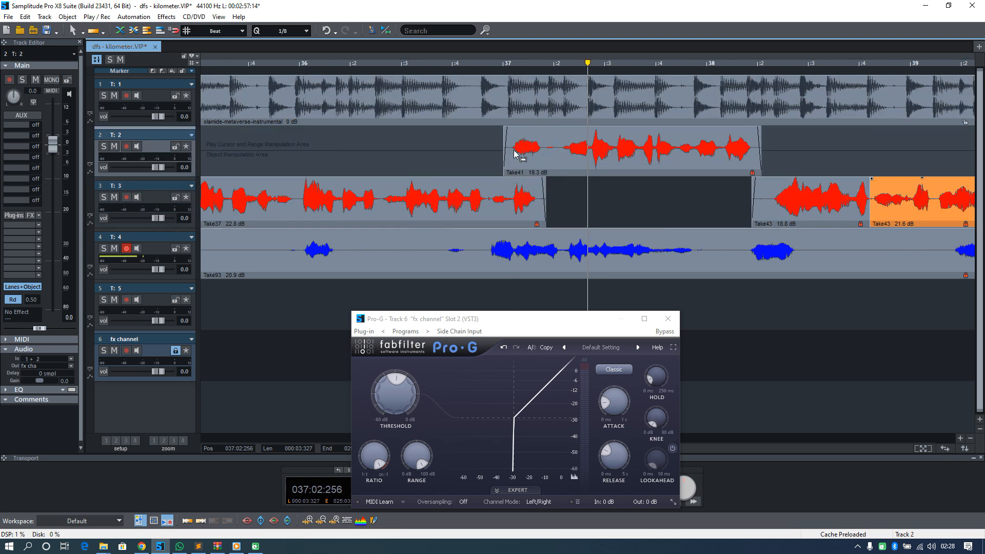
pyautogui.click(558, 143)
pyautogui.press('t')
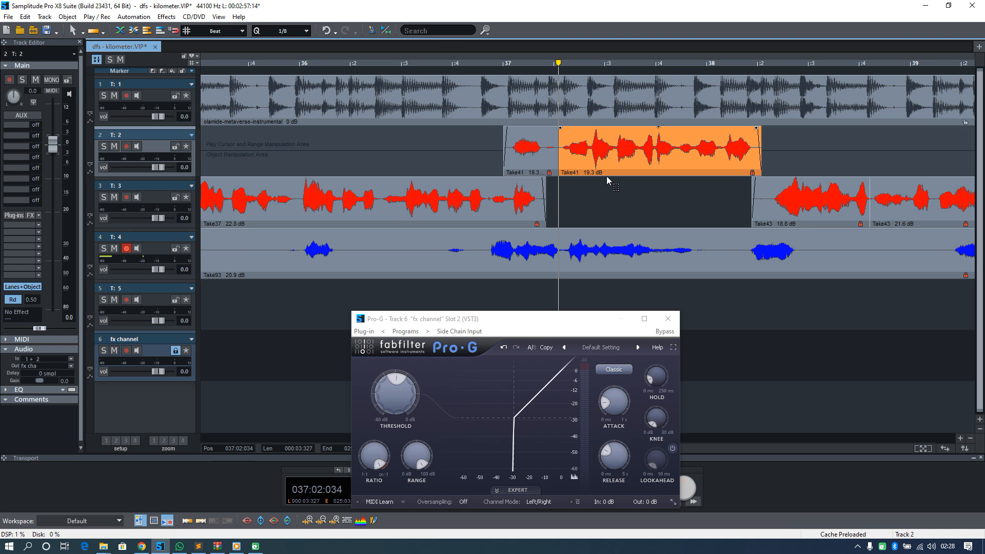
# Select the Take37 clip on track 3 and view it within the whole arrangement
pyautogui.scroll(-6, 552, 220)
pyautogui.click(554, 213)
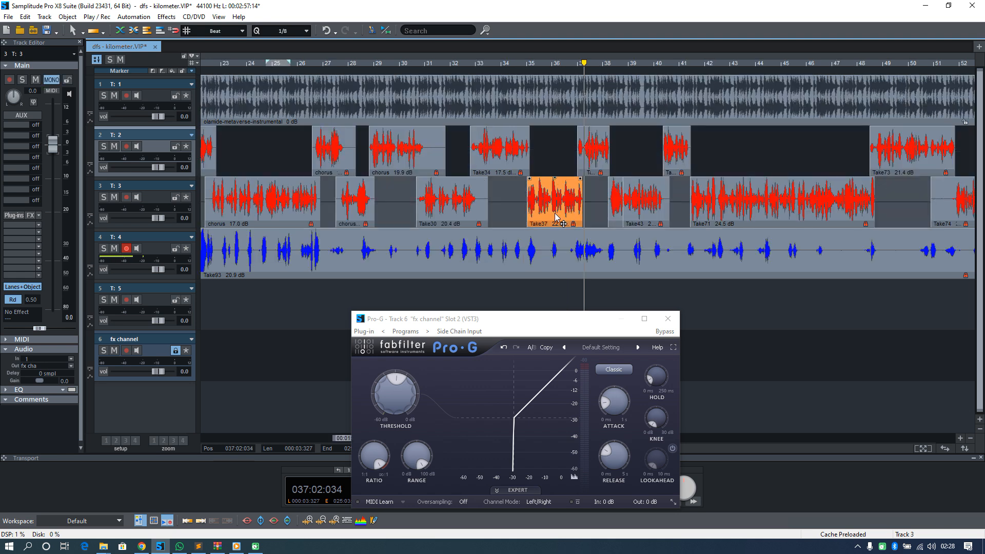
pyautogui.scroll(-3, 457, 230)
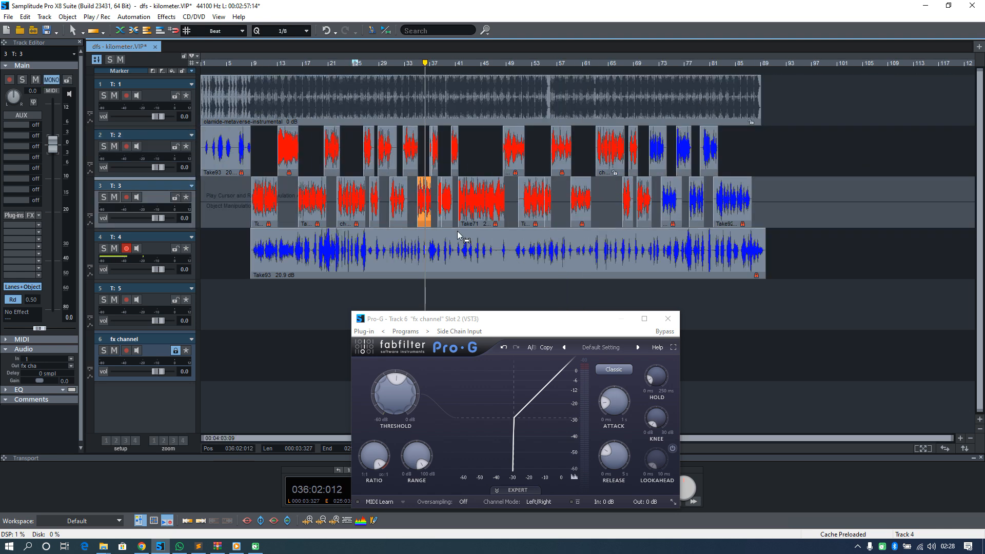
# Place the play cursor at the start of the first clip on track 3, just before bar 9, and close the Pro-G gate
pyautogui.click(627, 148)
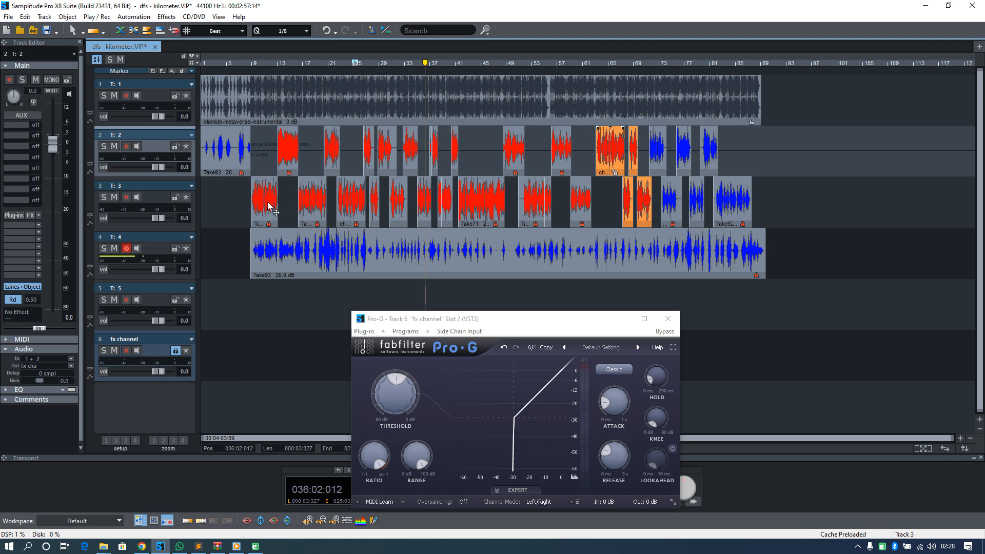
pyautogui.click(251, 192)
pyautogui.scroll(2, 293, 214)
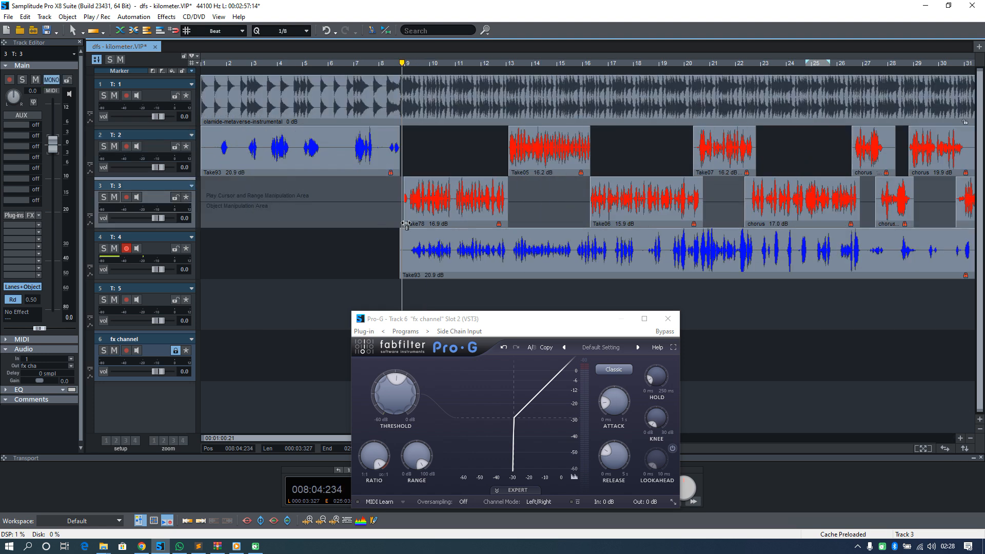
pyautogui.press('space')
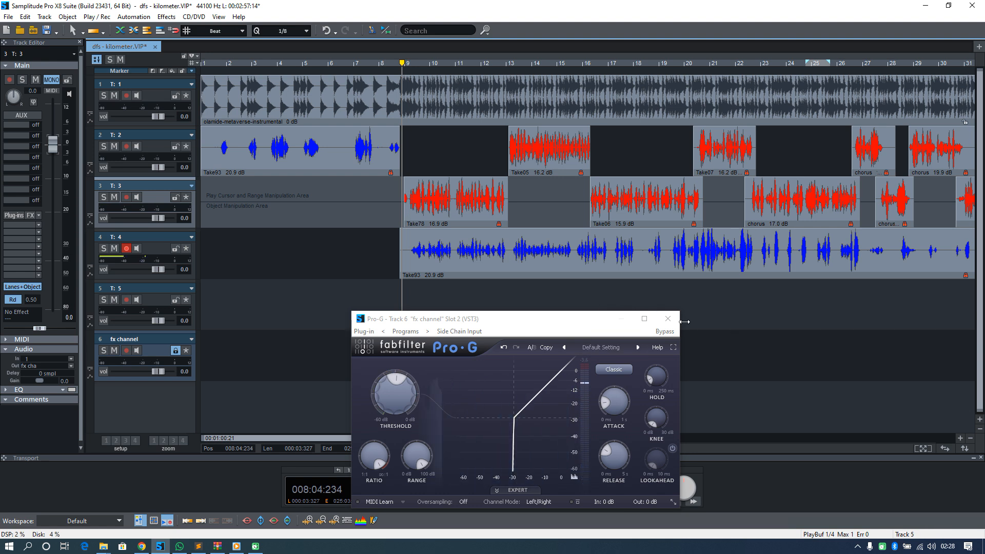
pyautogui.click(667, 318)
# Insert the FabFilter Pro-C 2 compressor on the fx channel track in the slot after Pro-G
pyautogui.scroll(-1, 327, 352)
pyautogui.click(285, 322)
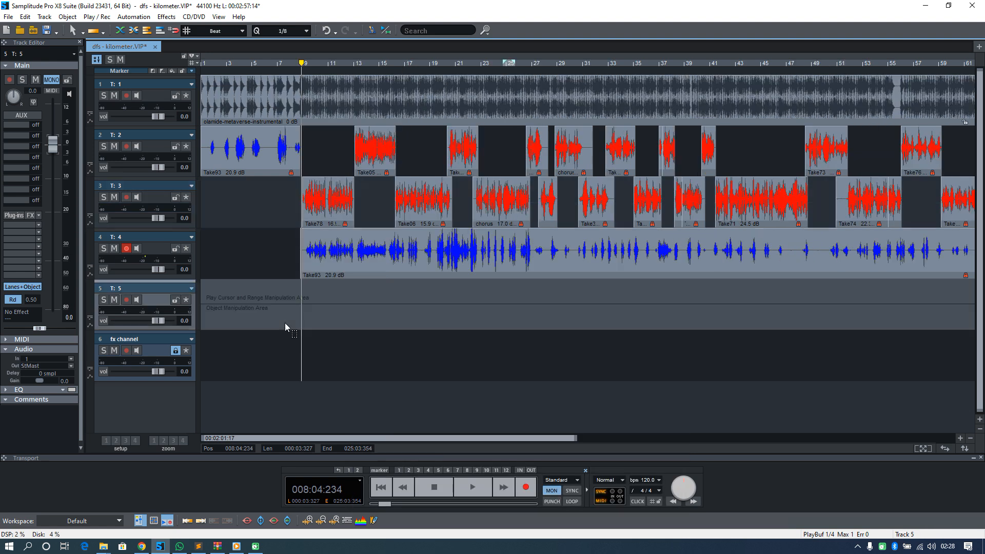
pyautogui.click(230, 362)
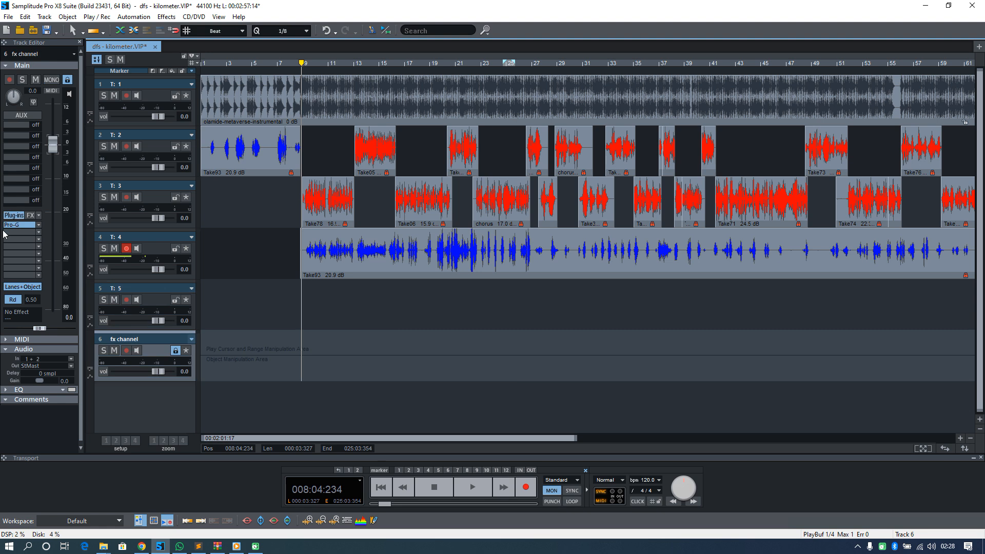
pyautogui.click(29, 231)
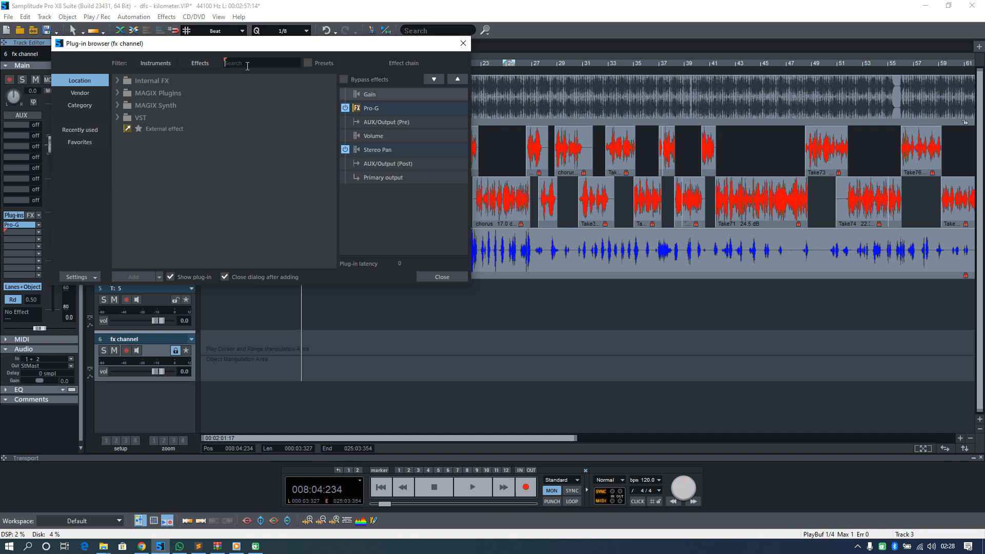
pyautogui.write('c 2')
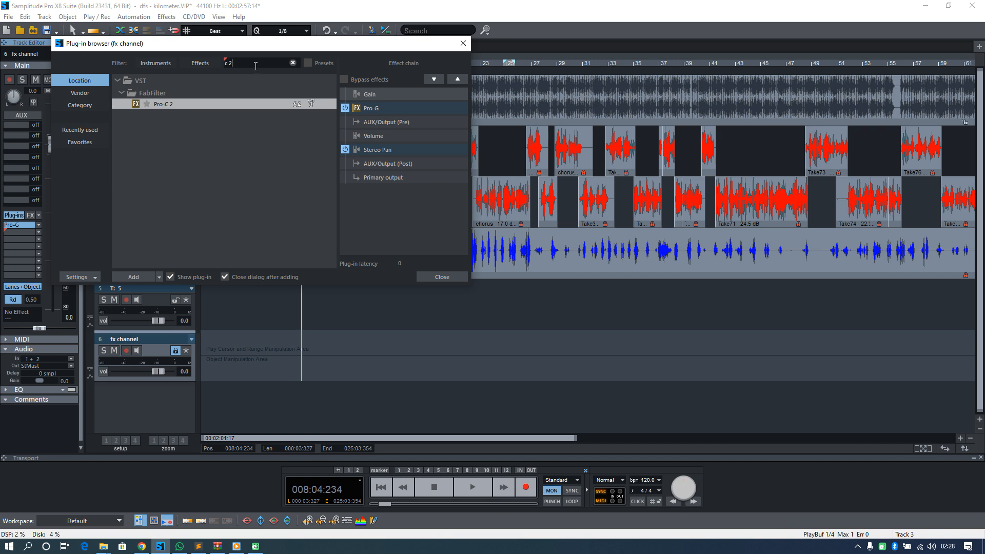
pyautogui.press('Return')
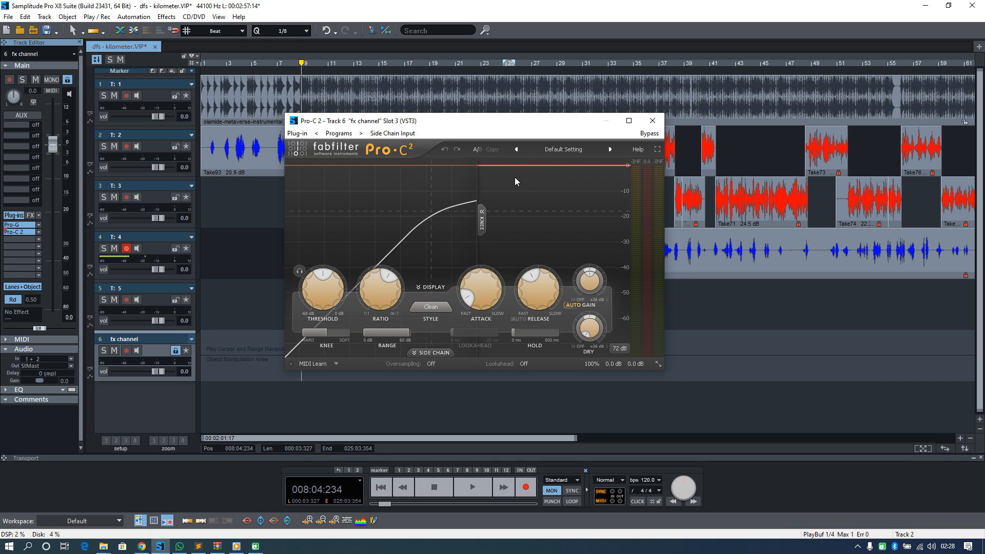
# Look through the Vocals presets of the Pro-C 2 compressor
pyautogui.click(571, 151)
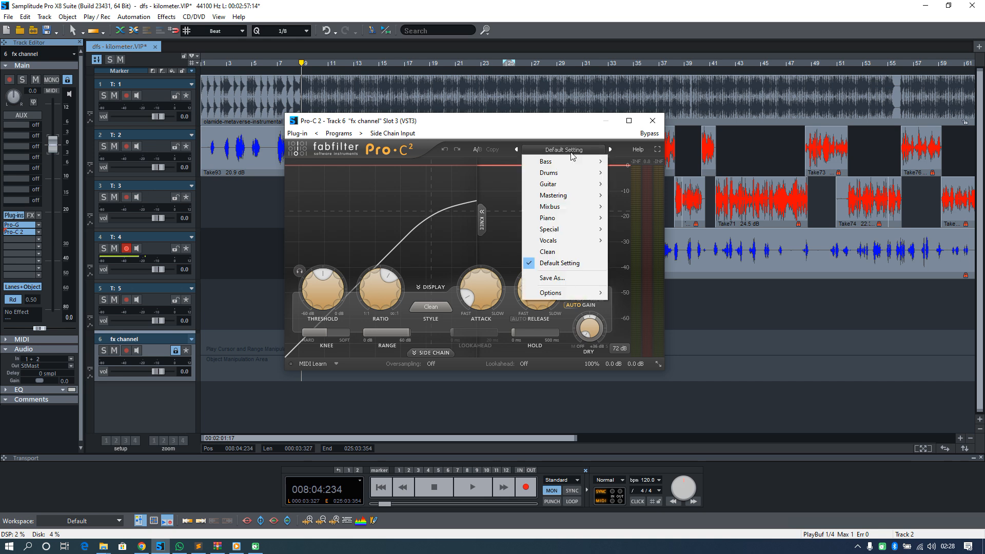
pyautogui.moveTo(565, 241)
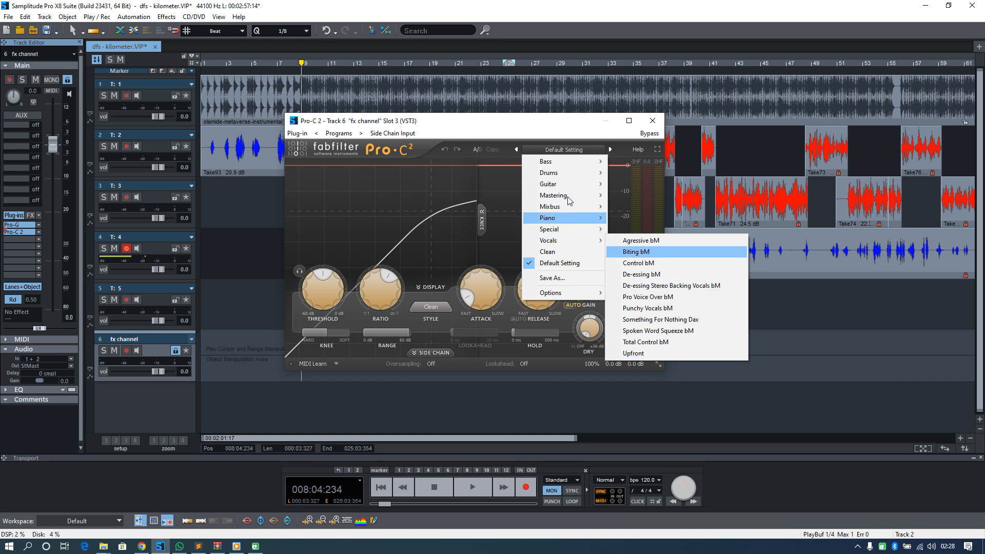
pyautogui.click(528, 131)
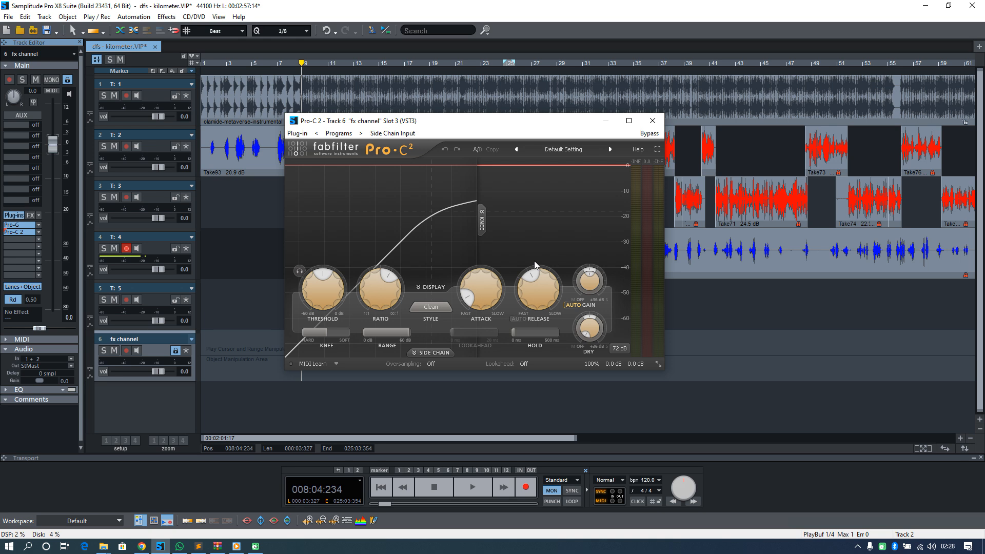
# Lower the Pro-C 2 threshold to -57.83 dB and play the song from just before bar 9
pyautogui.moveTo(481, 301)
pyautogui.moveTo(319, 297)
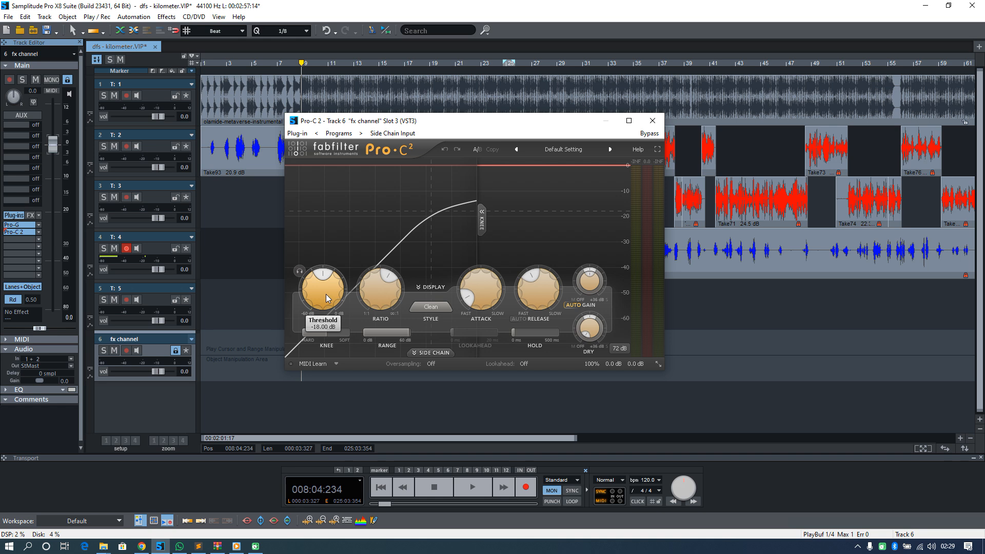
pyautogui.moveTo(325, 294); pyautogui.dragTo(325, 353)
pyautogui.press('space')
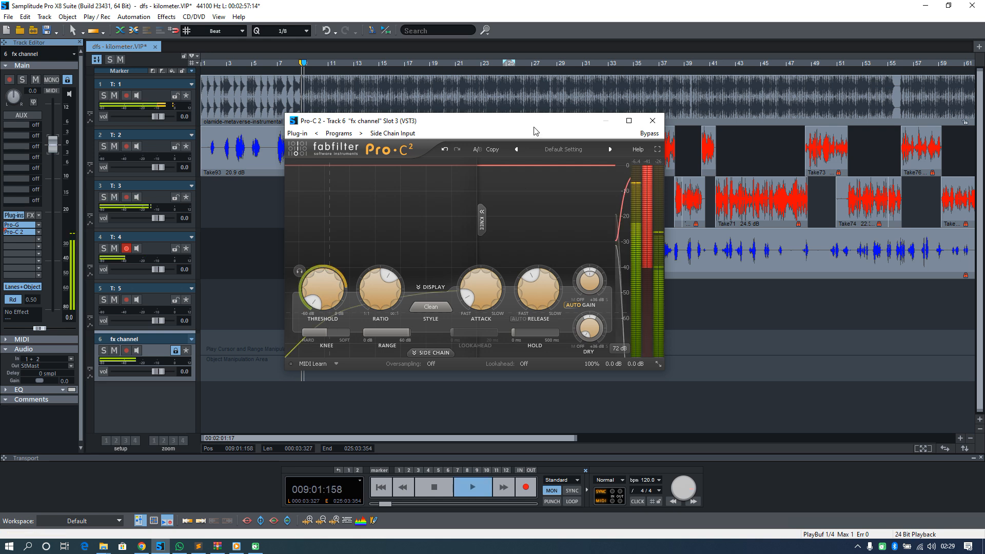
pyautogui.moveTo(533, 128); pyautogui.dragTo(540, 230)
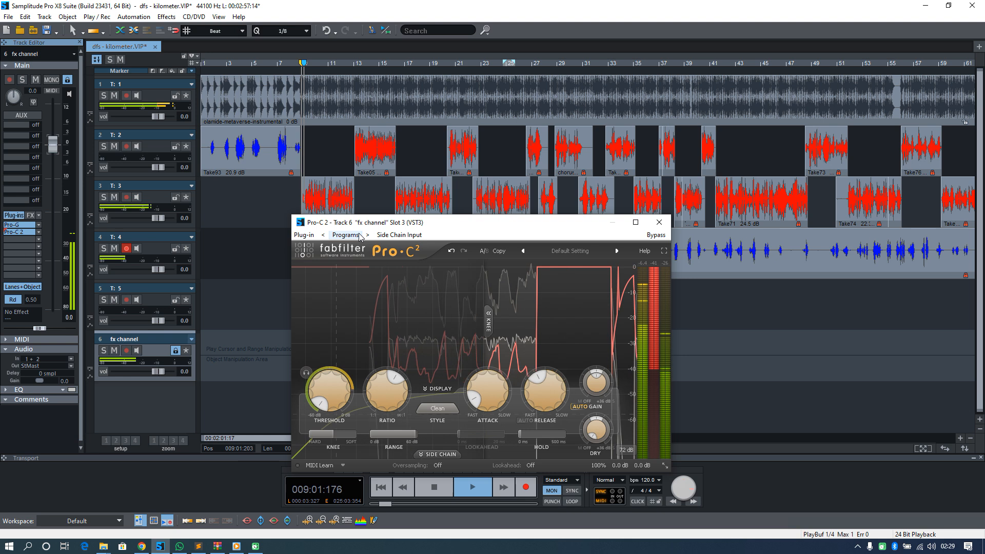
# Mute the instrumental on track 1 and play the compressed vocals alone from just before bar 9
pyautogui.click(120, 97)
pyautogui.press('space')
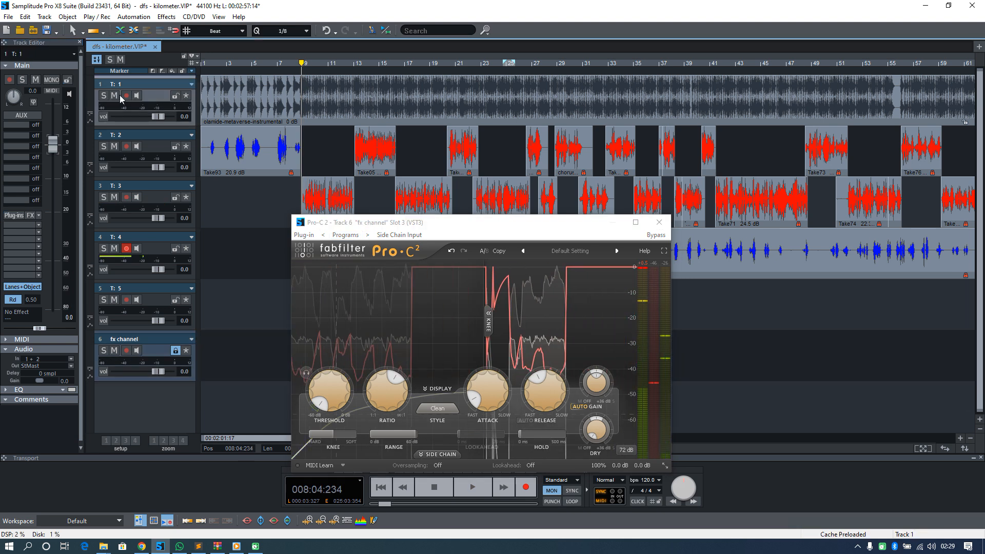
pyautogui.click(118, 96)
pyautogui.moveTo(487, 222); pyautogui.dragTo(484, 209)
pyautogui.press('space')
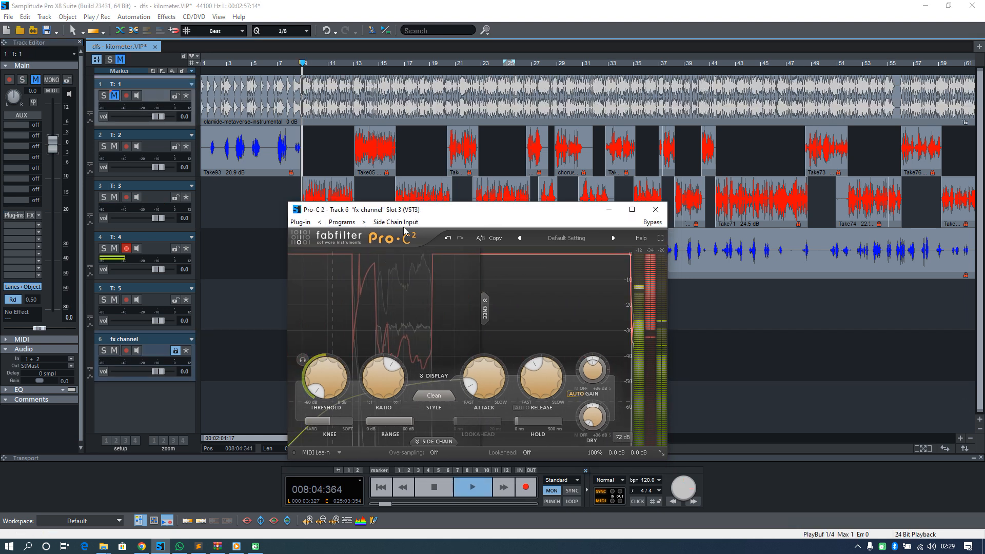
pyautogui.press('space')
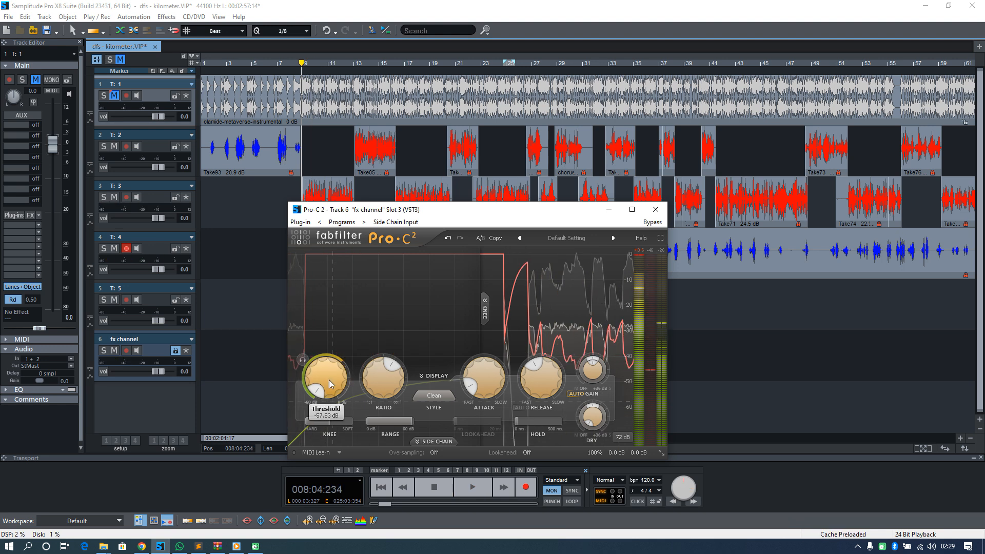
# Raise the Pro-C 2 threshold to about -18 dB and audition the vocals from just before bar 9
pyautogui.moveTo(329, 379); pyautogui.dragTo(332, 316)
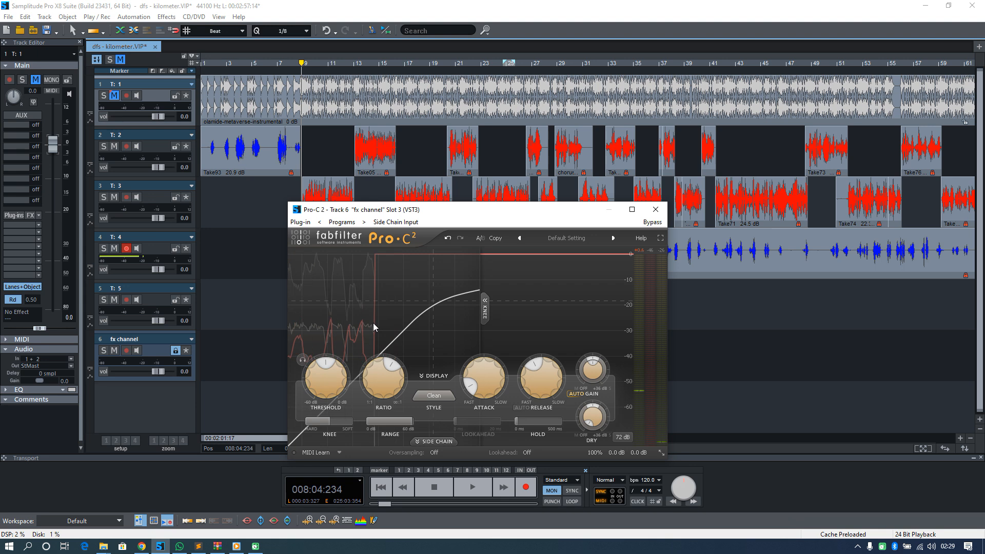
pyautogui.press('space')
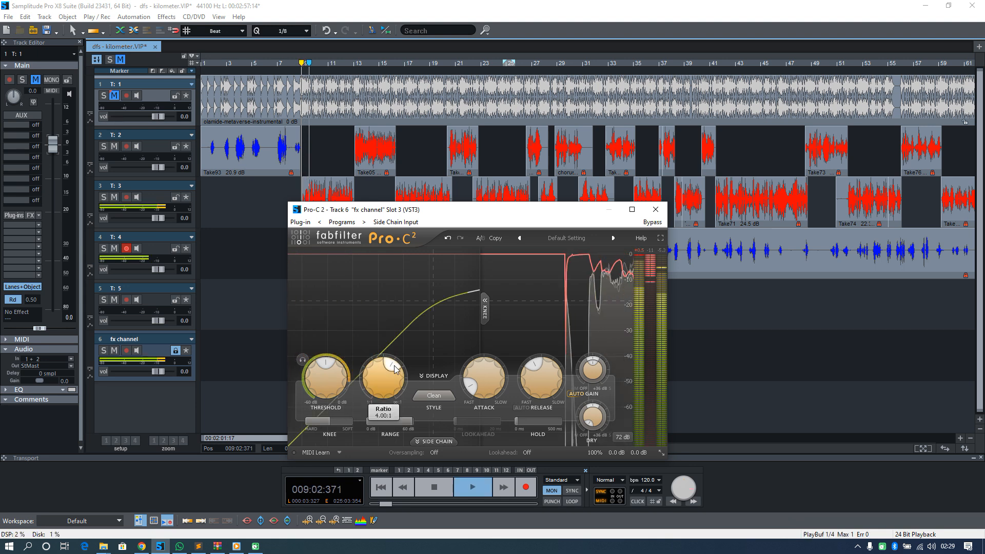
pyautogui.press('space')
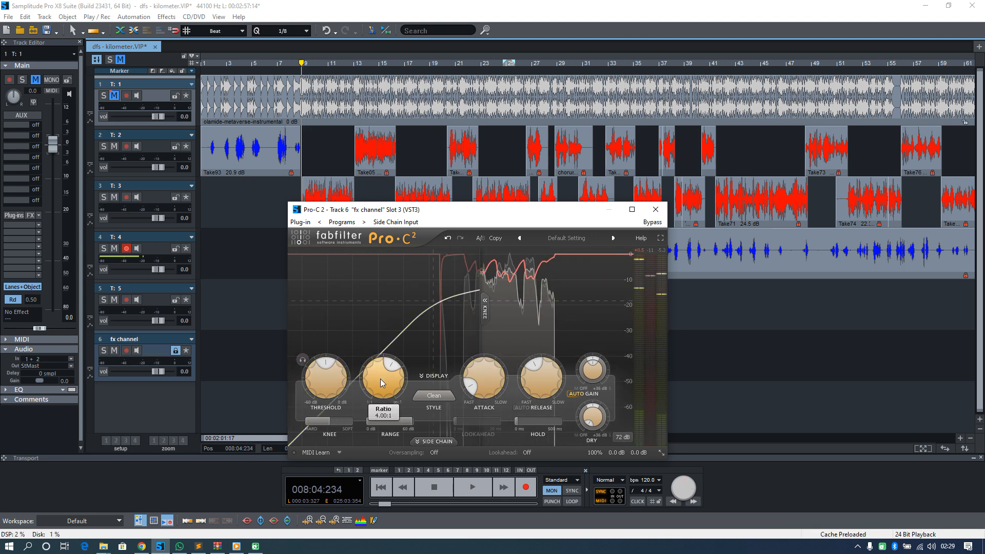
pyautogui.press('space')
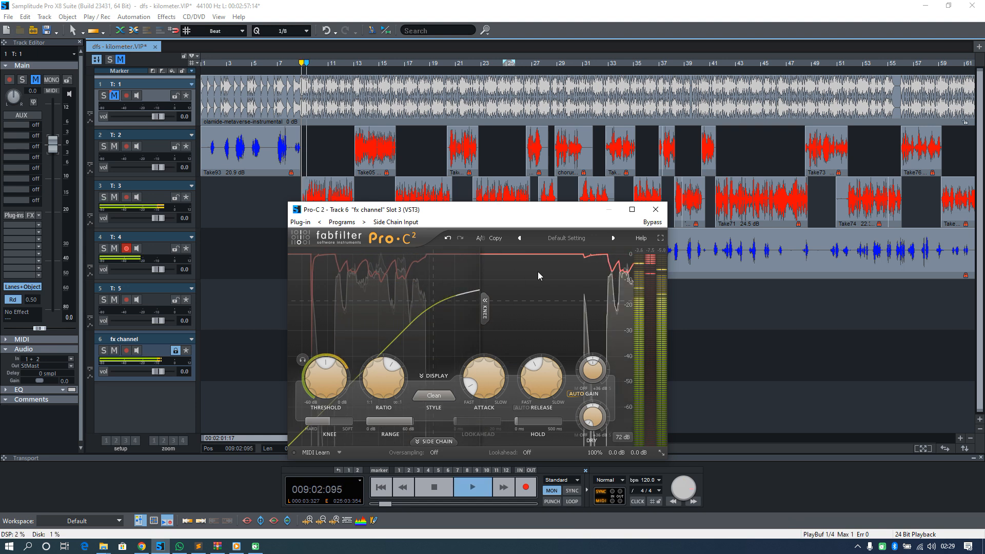
pyautogui.press('space')
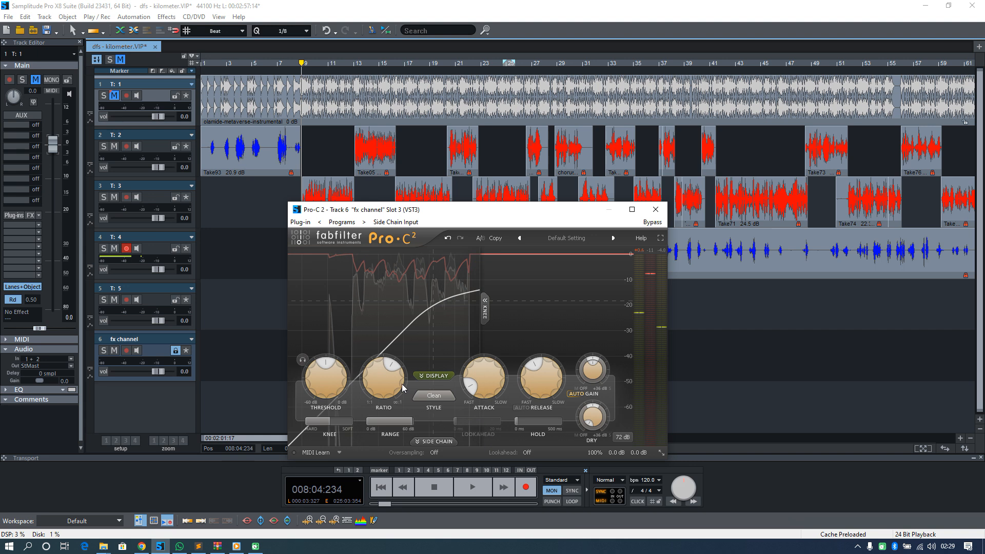
# Raise the Pro-C 2 ratio to its maximum and play the vocals repeatedly to hear the compression
pyautogui.moveTo(390, 385); pyautogui.dragTo(420, 313)
pyautogui.press('space')
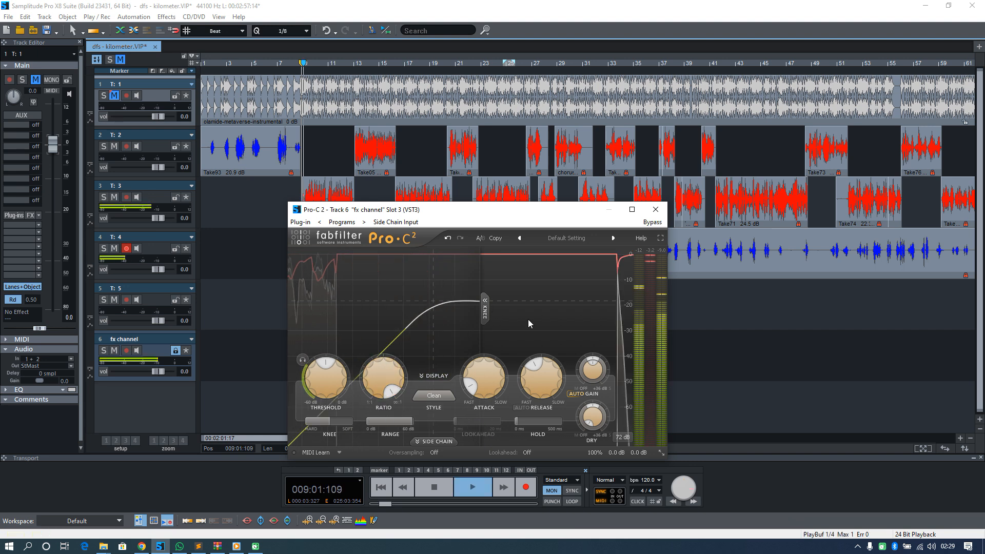
pyautogui.press('space')
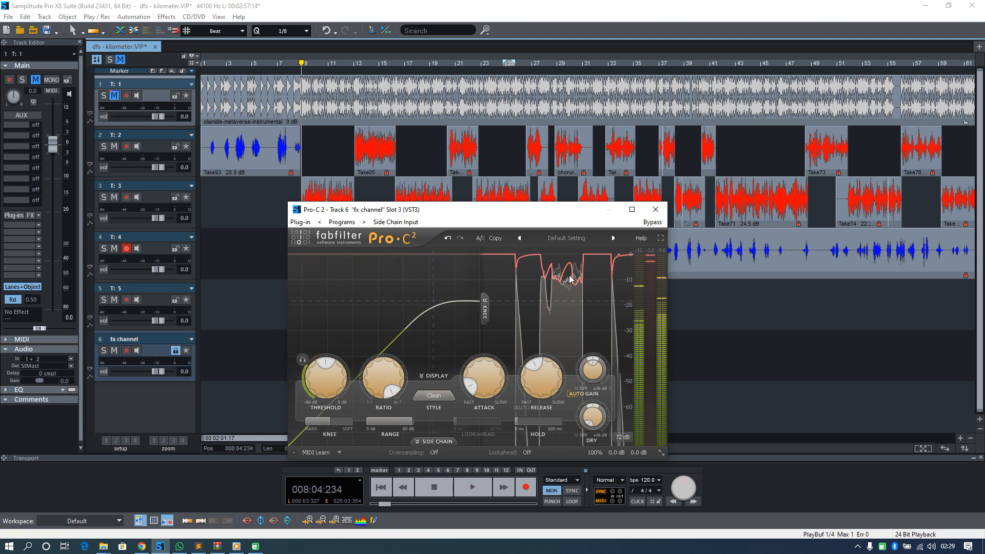
pyautogui.press('space')
pyautogui.press('space')
pyautogui.press('space')
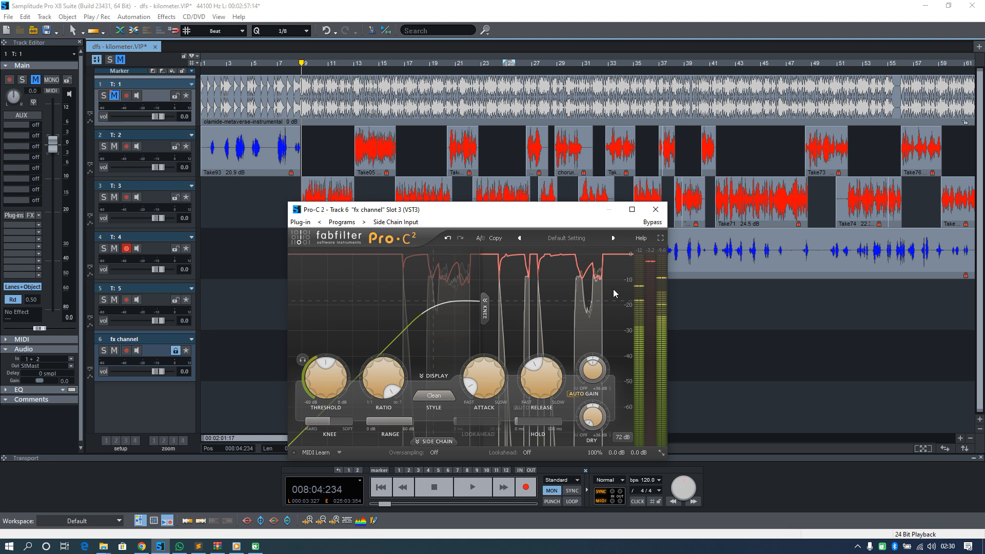
# Audition the chorus clip on track 2 around bar 30, split out its loud peak just after beat 2, and lower that peak's volume
pyautogui.click(571, 154)
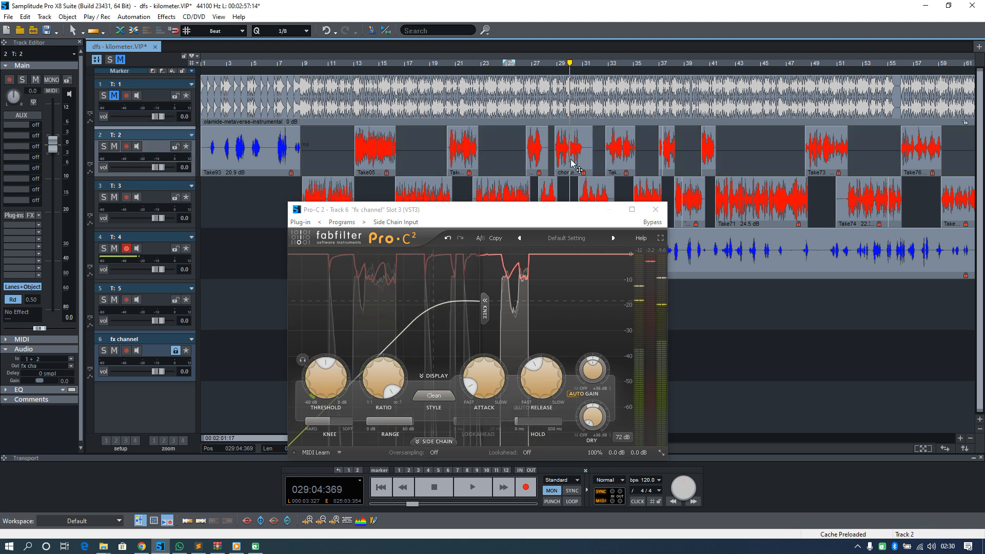
pyautogui.press('space')
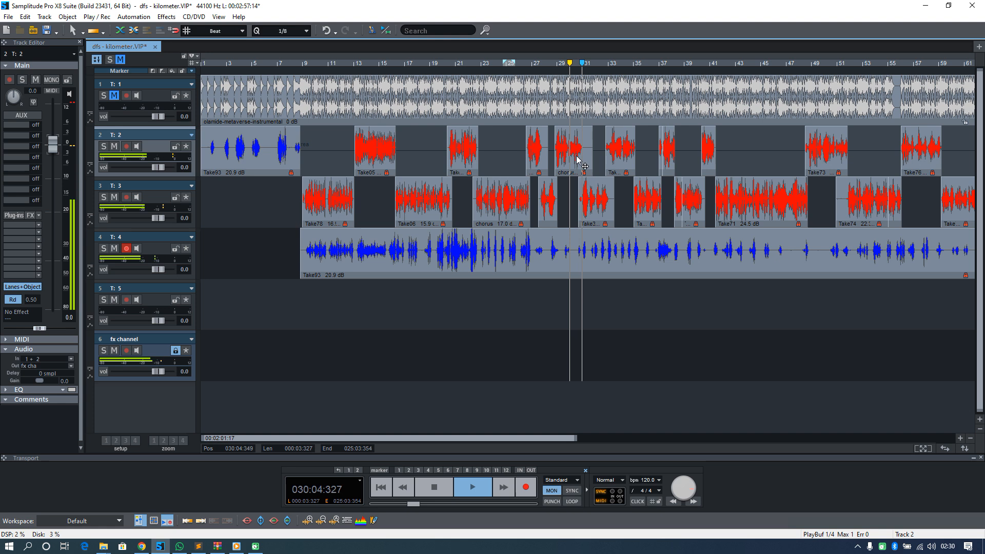
pyautogui.press('space')
pyautogui.scroll(2, 595, 165)
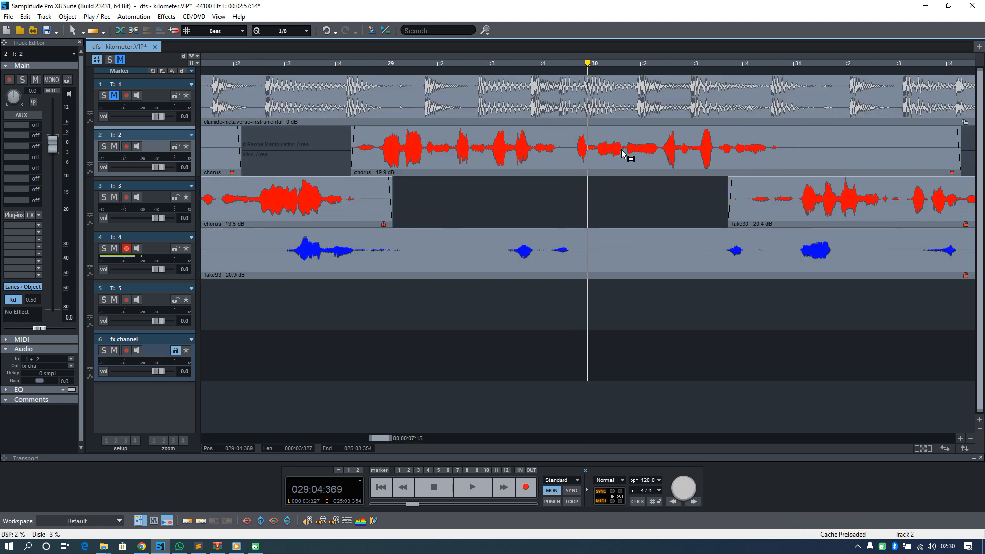
pyautogui.moveTo(729, 149); pyautogui.dragTo(764, 154)
pyautogui.scroll(-2, 748, 172)
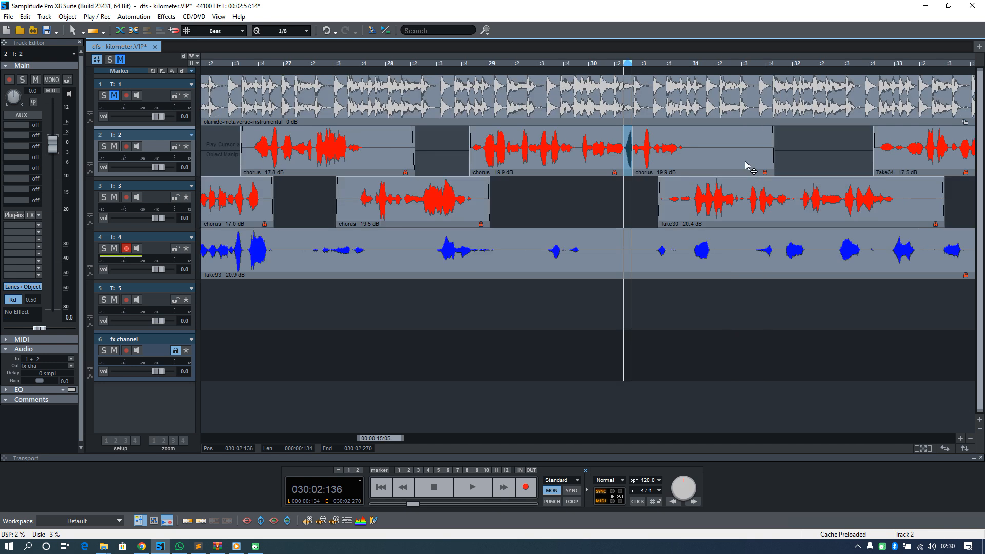
pyautogui.scroll(3, 747, 162)
pyautogui.moveTo(631, 174); pyautogui.dragTo(635, 180)
pyautogui.scroll(-3, 738, 175)
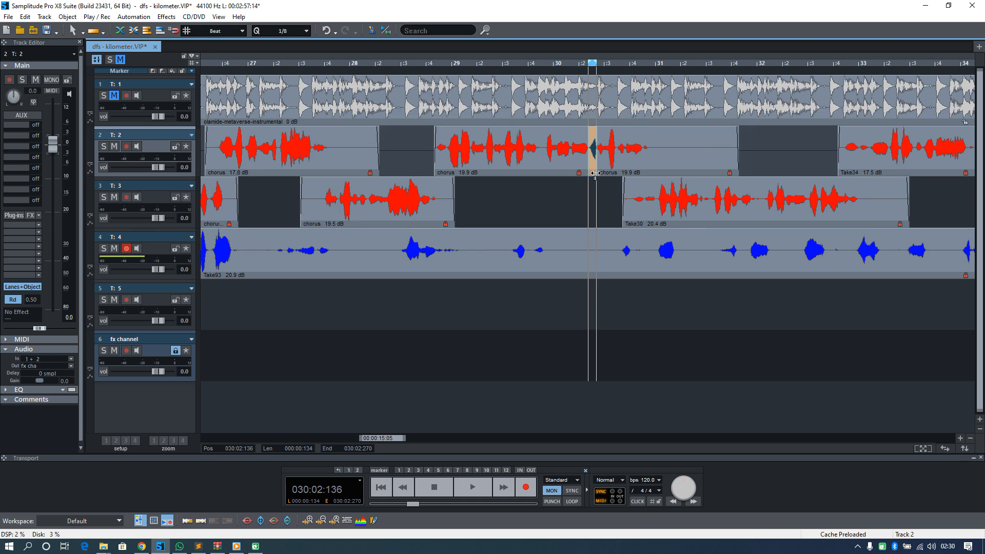
# Reopen the fx channel's Pro-C 2 compressor and select the Take05 clip near bar 13 on track 2
pyautogui.scroll(-2, 594, 174)
pyautogui.scroll(-2, 708, 160)
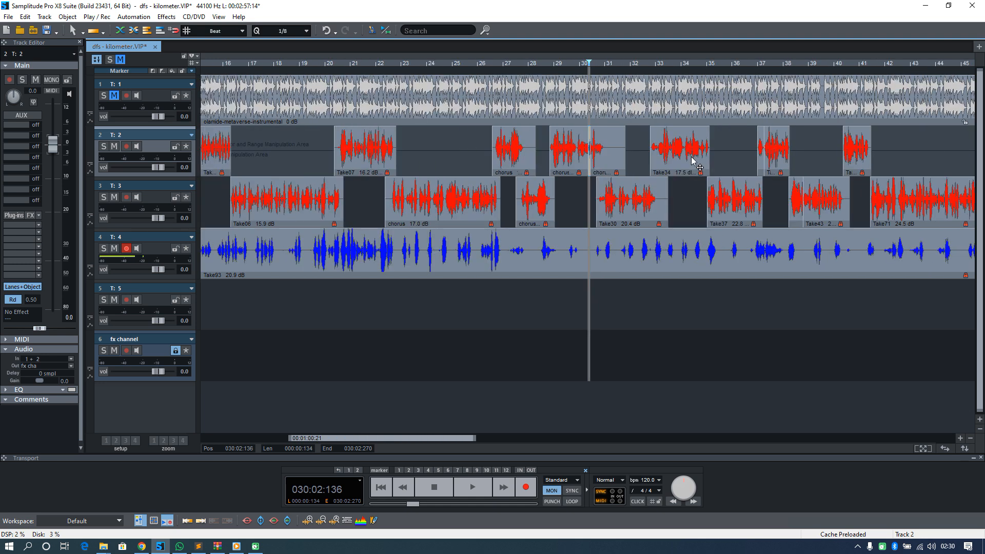
pyautogui.scroll(-2, 695, 169)
pyautogui.click(261, 323)
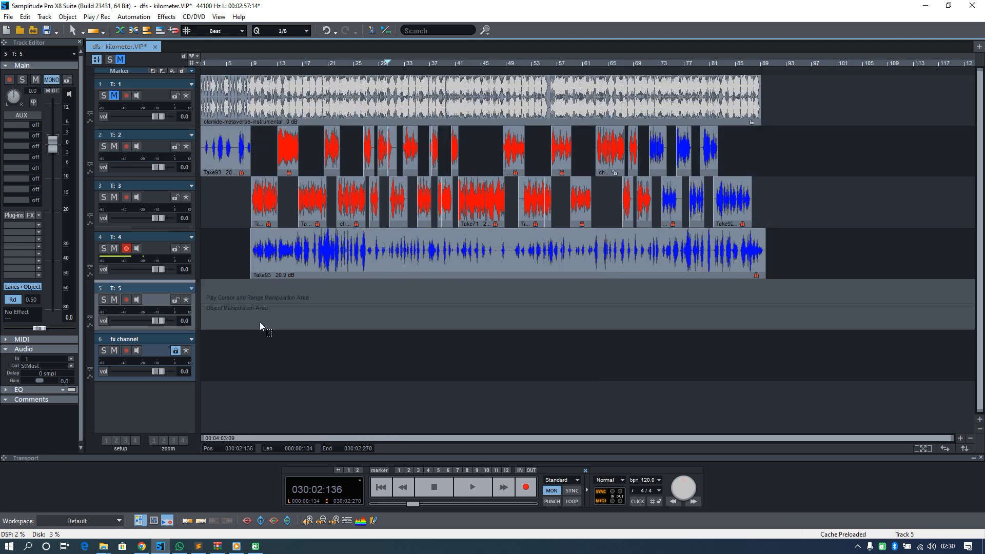
pyautogui.click(219, 353)
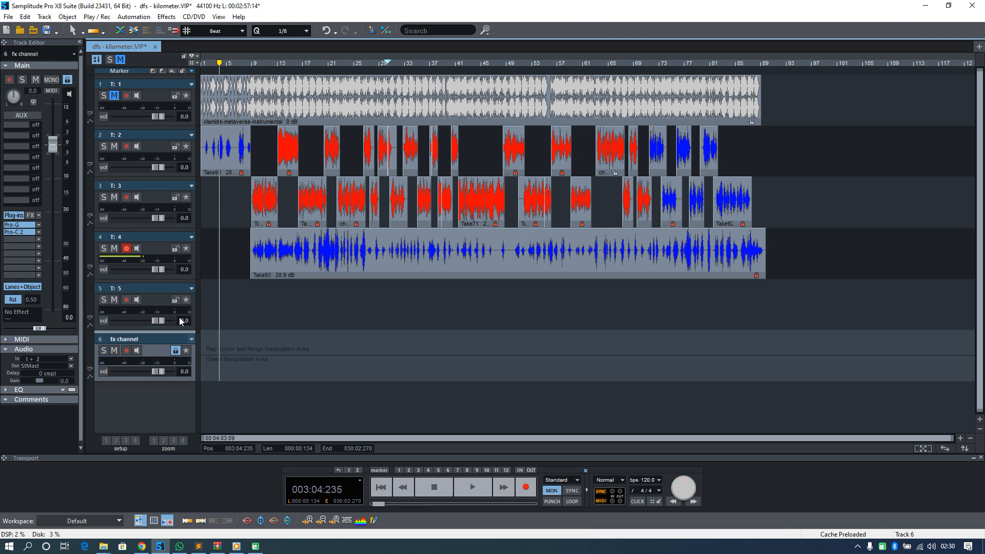
pyautogui.click(26, 232)
pyautogui.moveTo(481, 208); pyautogui.dragTo(467, 185)
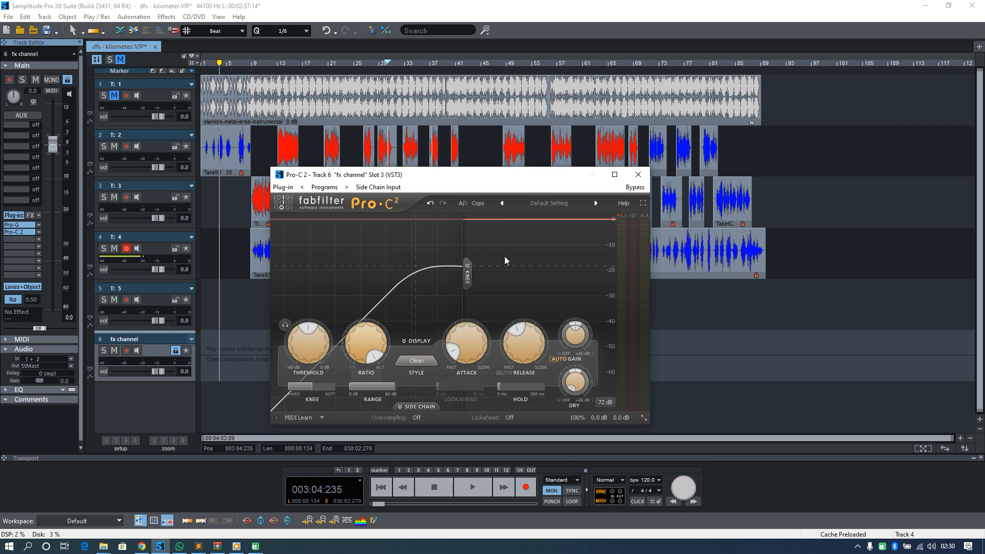
pyautogui.click(328, 150)
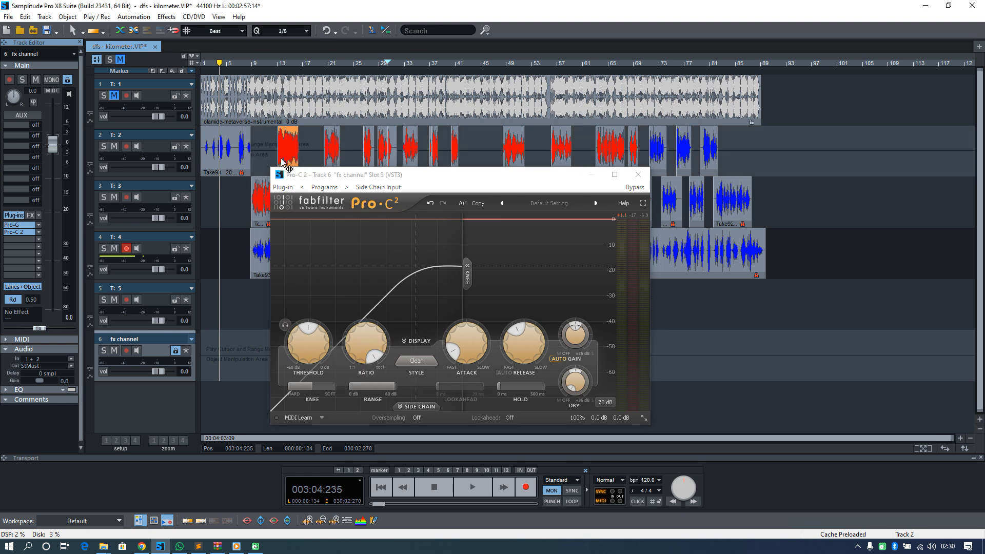
# Audition the Take05 clip on track 2 from bar 13 through the Pro-C 2 compressor, both with its window open and closed
pyautogui.press('space')
pyautogui.click(288, 158)
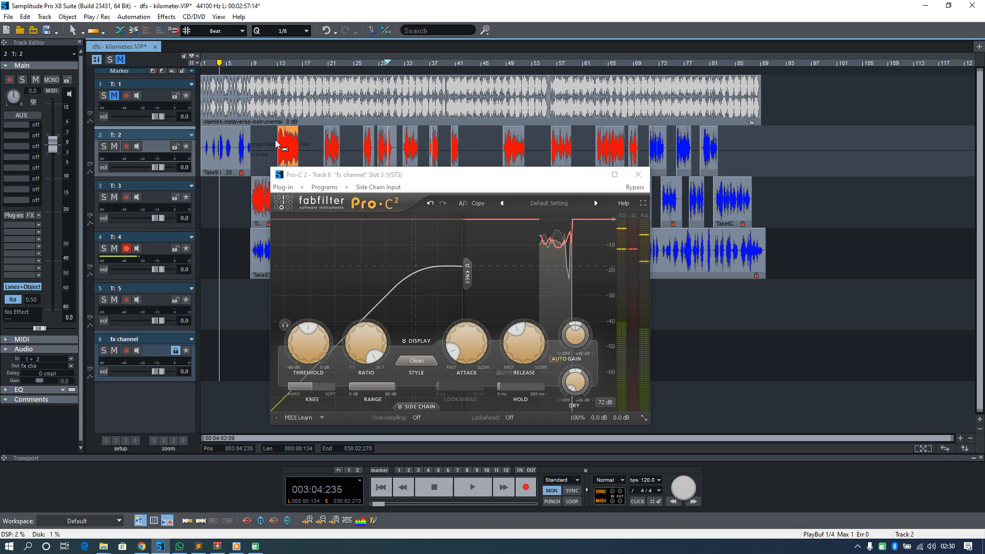
pyautogui.click(275, 139)
pyautogui.press('Up')
pyautogui.press('Up')
pyautogui.press('Up')
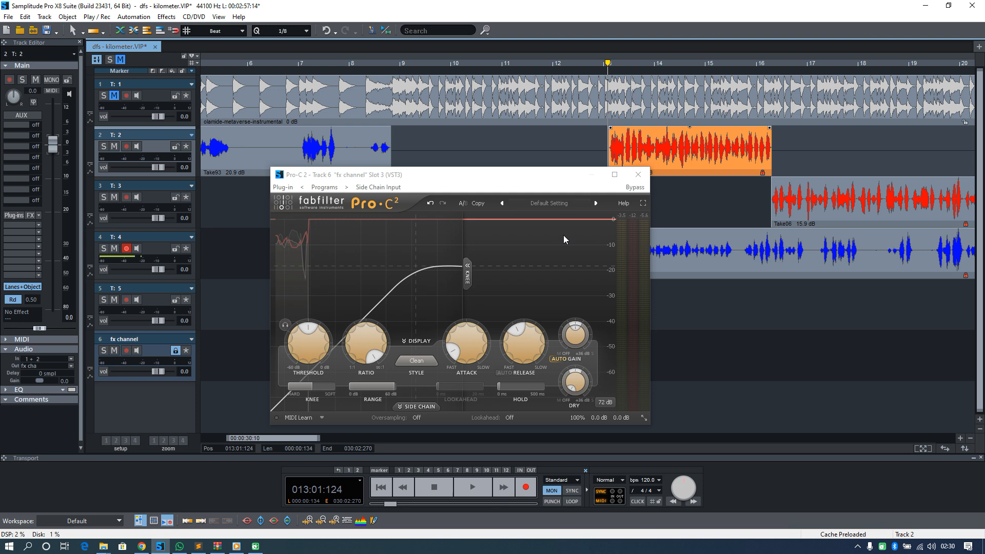
pyautogui.press('space')
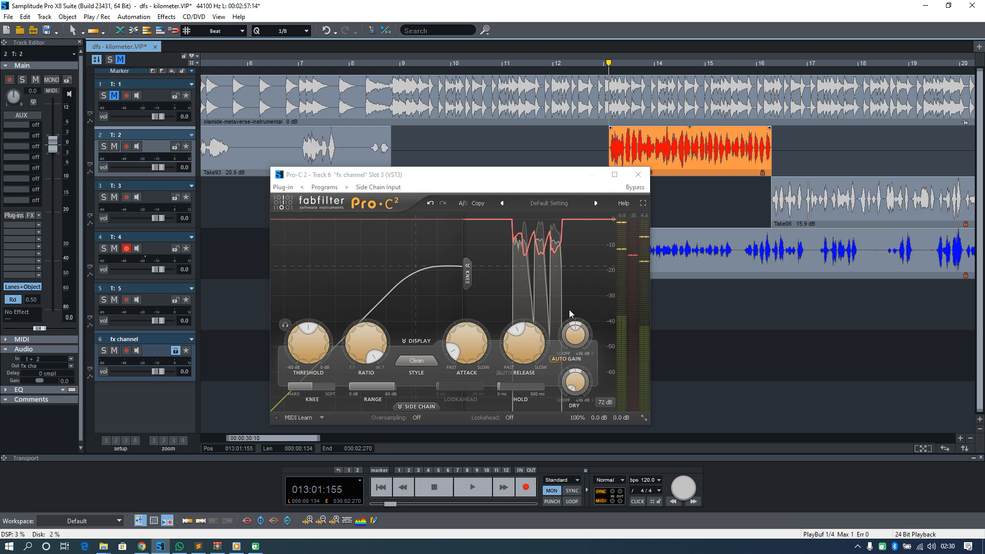
pyautogui.press('space')
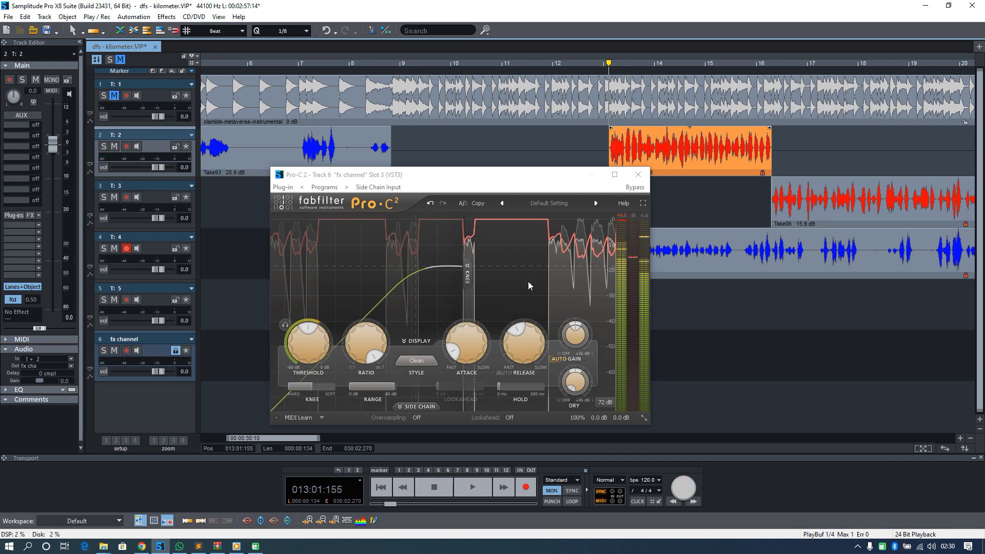
pyautogui.press('space')
pyautogui.press('space')
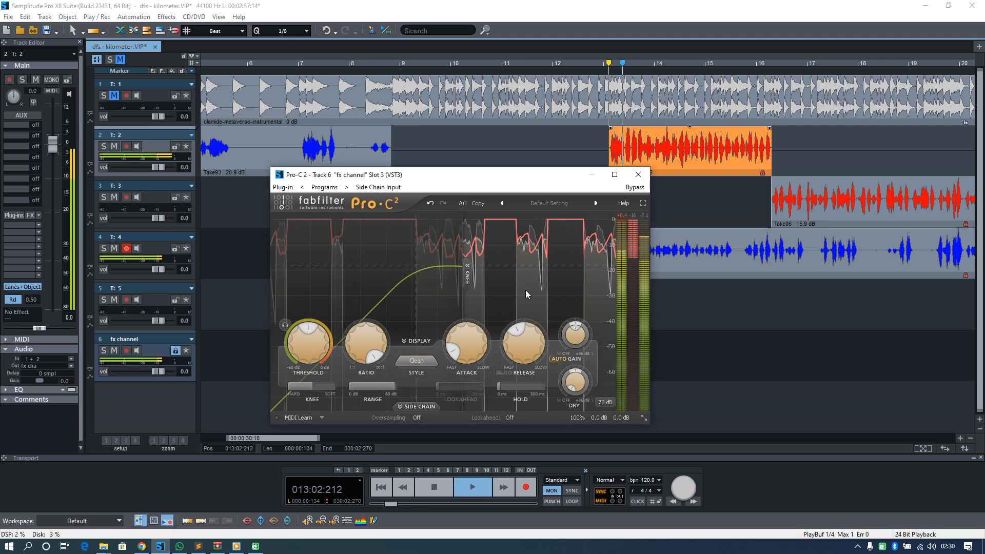
pyautogui.press('space')
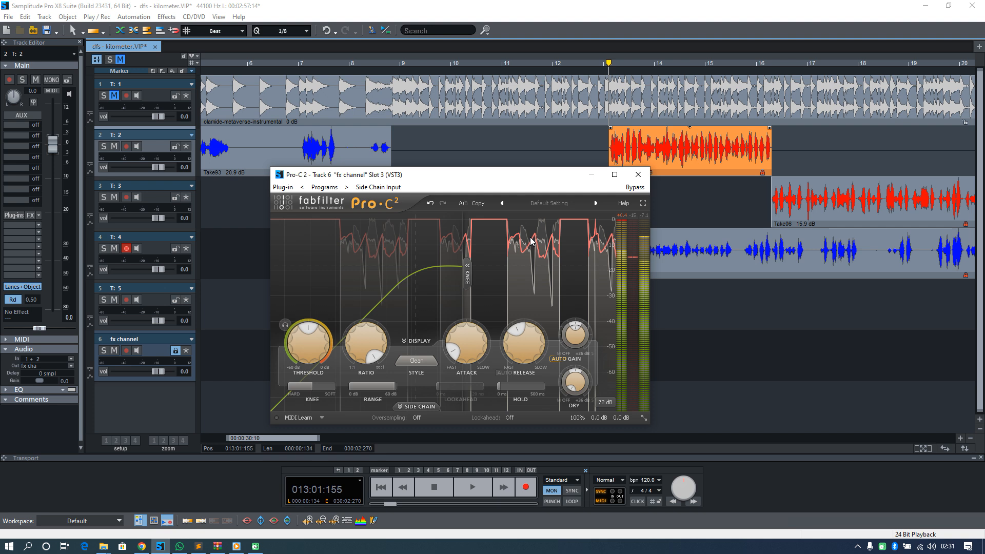
pyautogui.click(637, 174)
pyautogui.press('space')
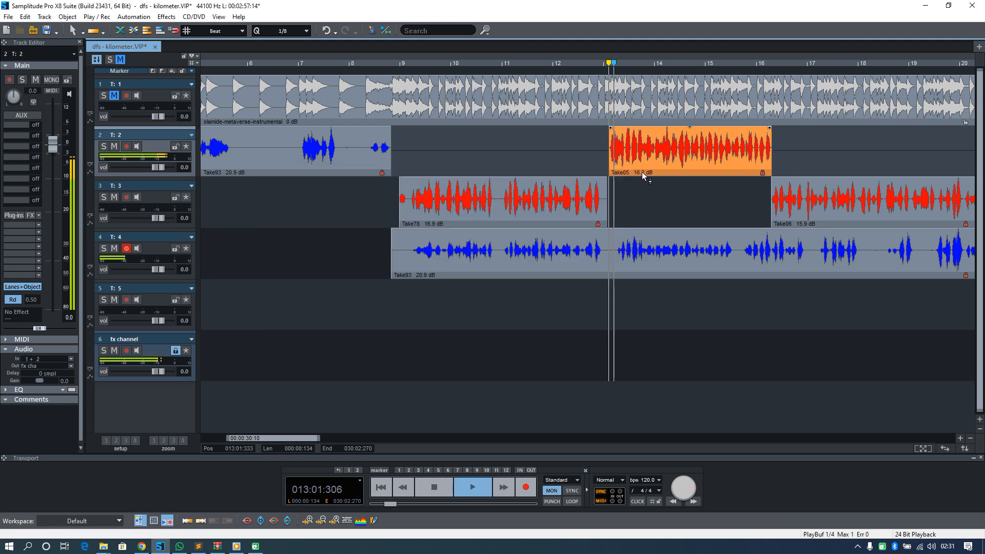
pyautogui.press('space')
# Inspect the threshold curve of the Pro-G gate on the fx channel and close the gate
pyautogui.click(285, 324)
pyautogui.click(275, 359)
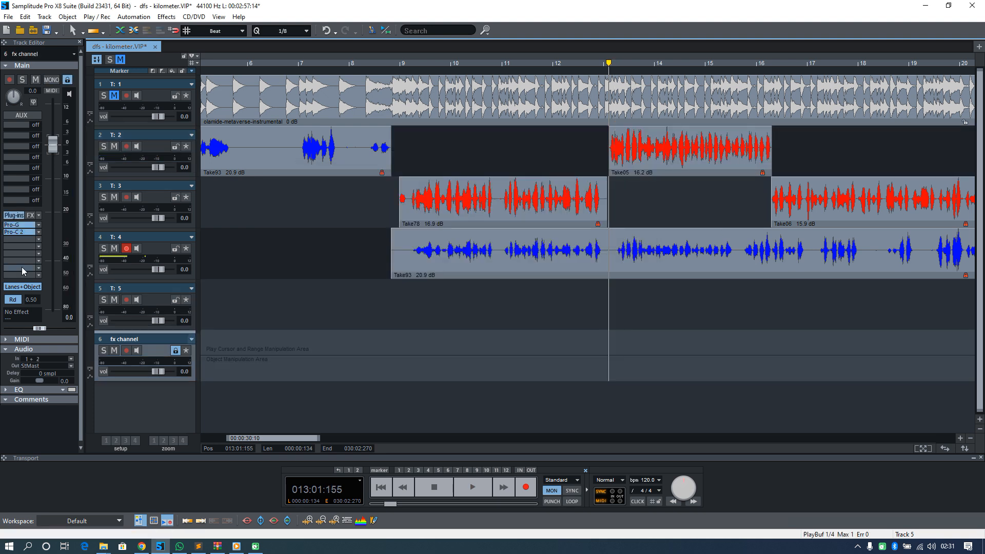
pyautogui.click(18, 226)
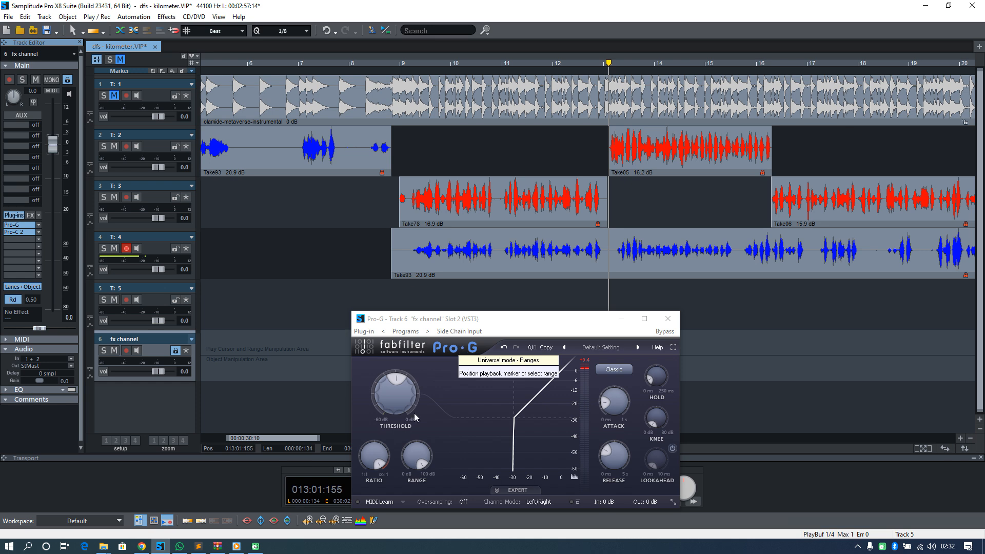
pyautogui.moveTo(491, 312); pyautogui.dragTo(483, 266)
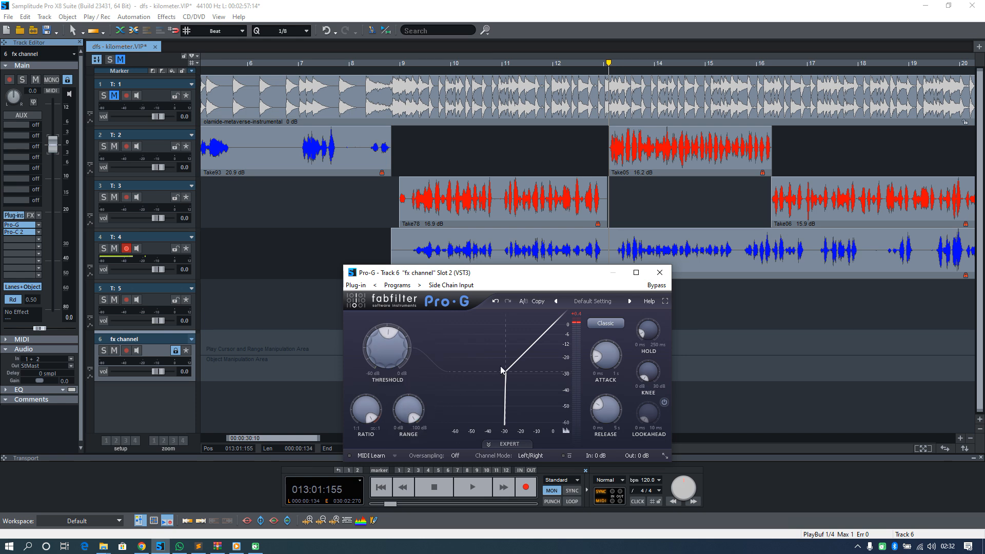
pyautogui.click(659, 272)
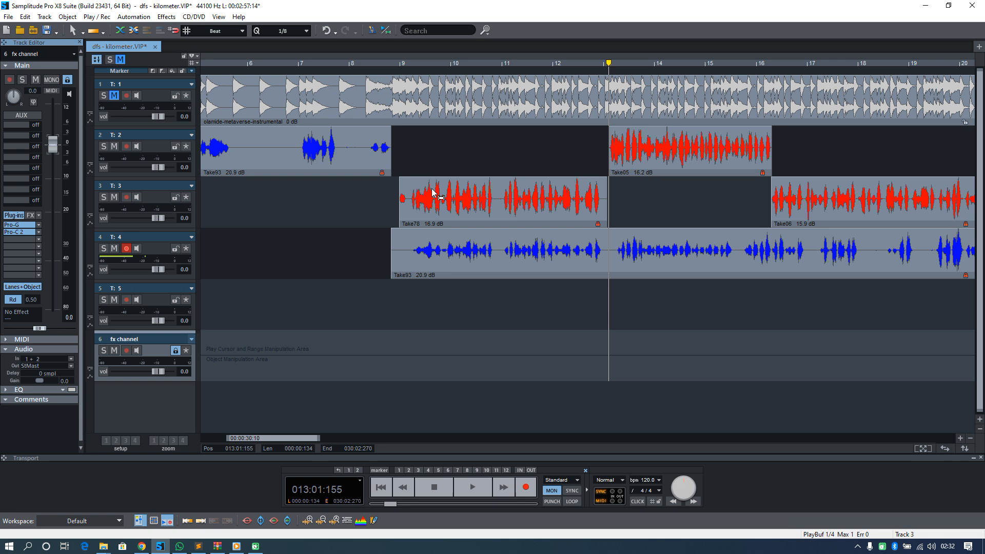
# Reopen the fx channel's Pro-C 2, set its attack to 0.005 ms, and reselect the Take05 clip on track 2
pyautogui.click(27, 231)
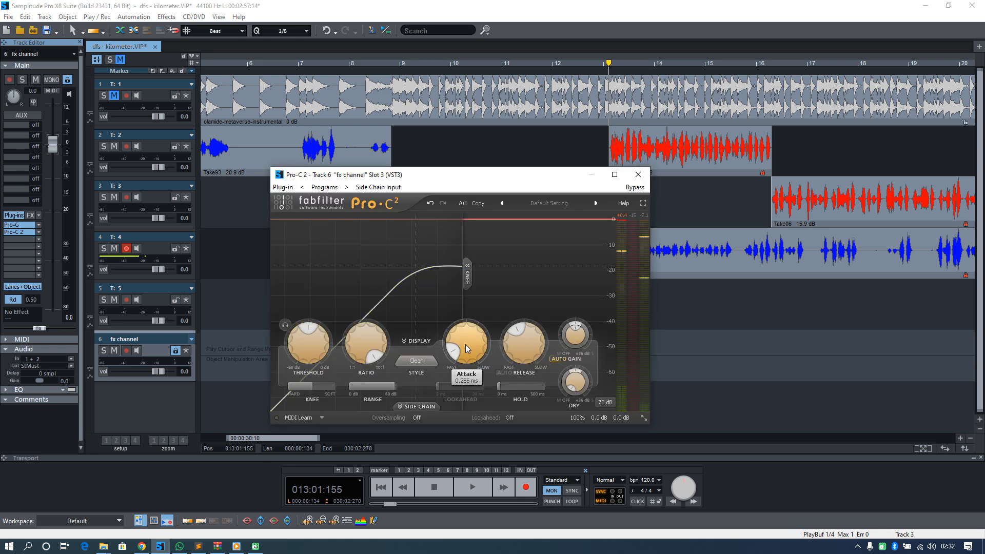
pyautogui.moveTo(466, 345); pyautogui.dragTo(475, 411)
pyautogui.moveTo(475, 338)
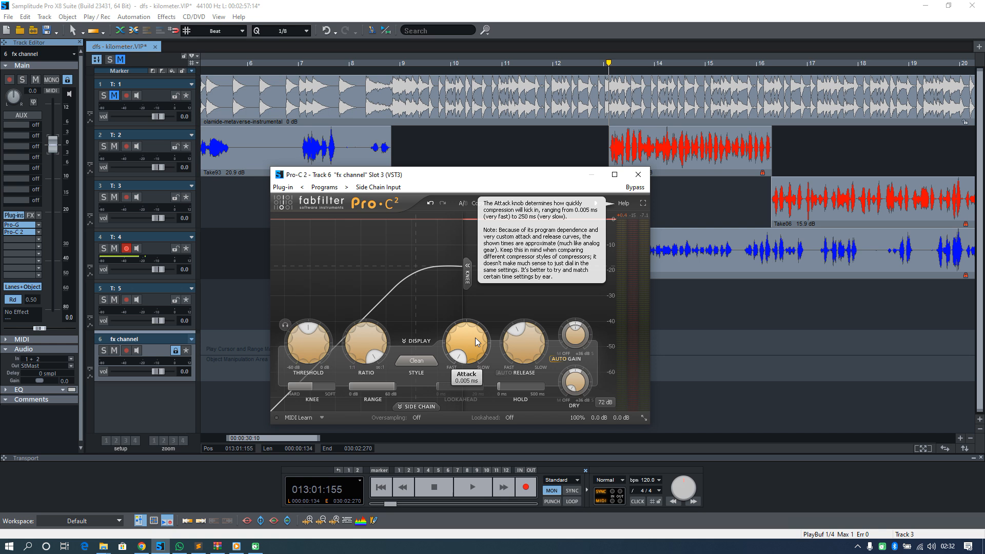
pyautogui.click(678, 171)
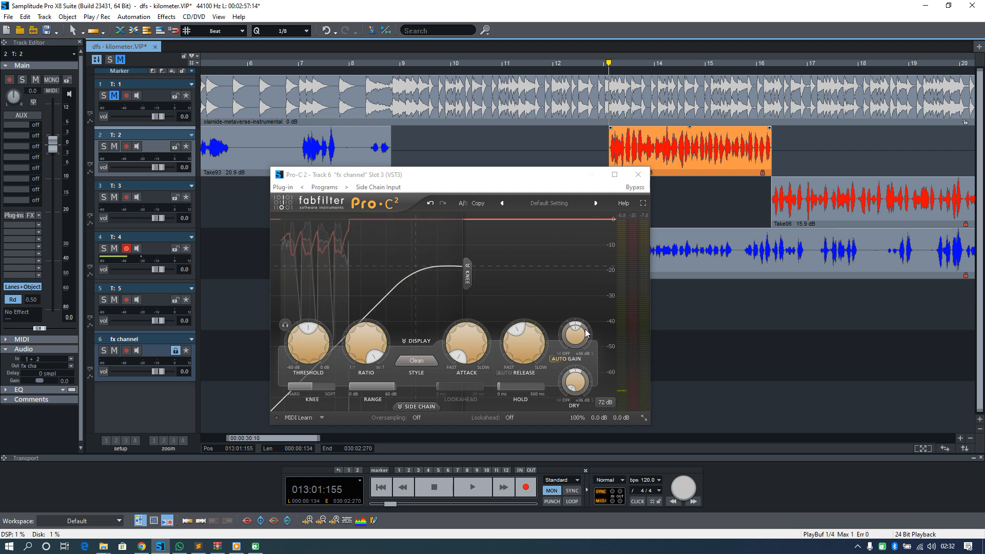
pyautogui.moveTo(468, 355); pyautogui.dragTo(468, 354)
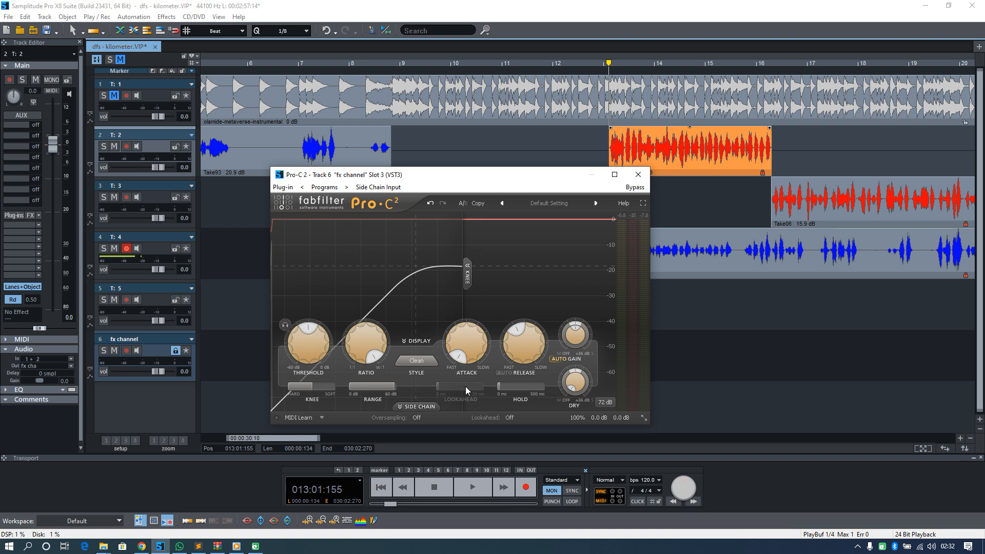
pyautogui.moveTo(466, 364)
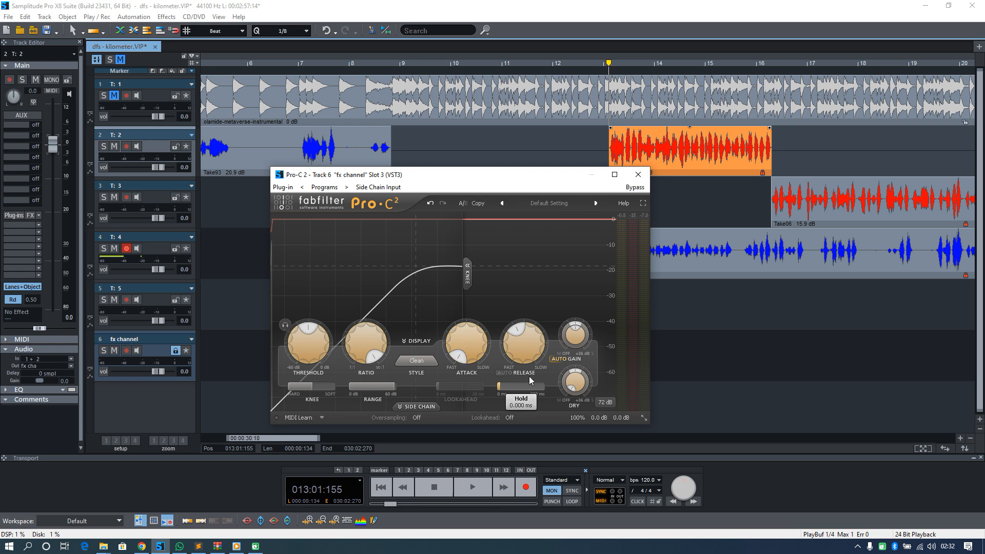
# Lower the Pro-C 2 release to 10 ms, then raise it to about the middle of its range
pyautogui.moveTo(533, 350)
pyautogui.moveTo(530, 342); pyautogui.dragTo(519, 412)
pyautogui.moveTo(528, 345)
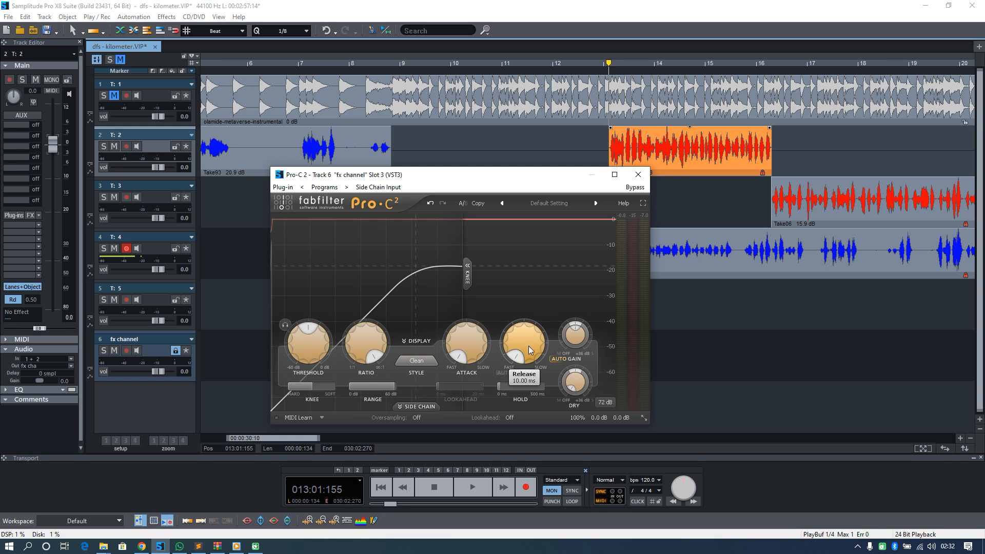
pyautogui.moveTo(529, 346); pyautogui.dragTo(531, 298)
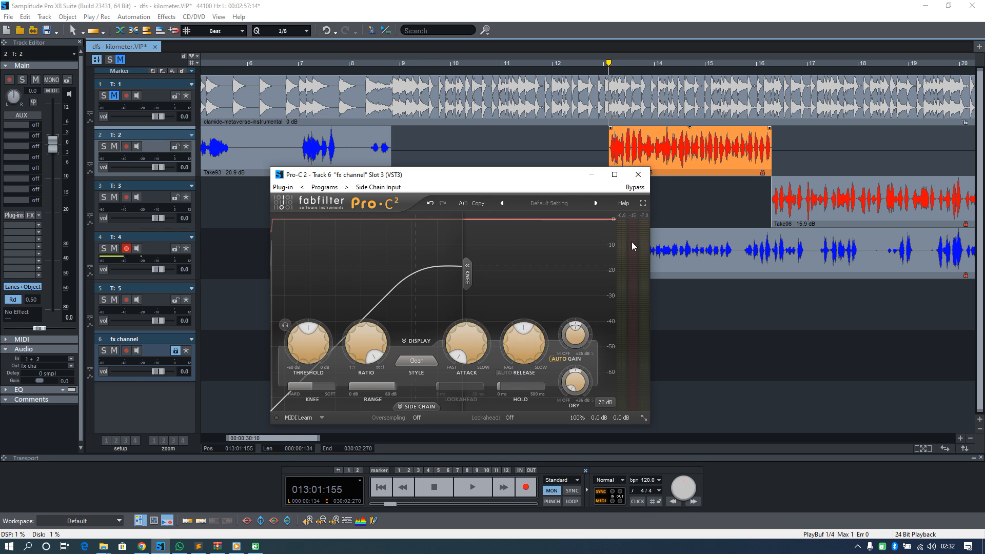
# Play the Take05 clip repeatedly to check the gain reduction with the adjusted attack and release, and close the compressor
pyautogui.press('space')
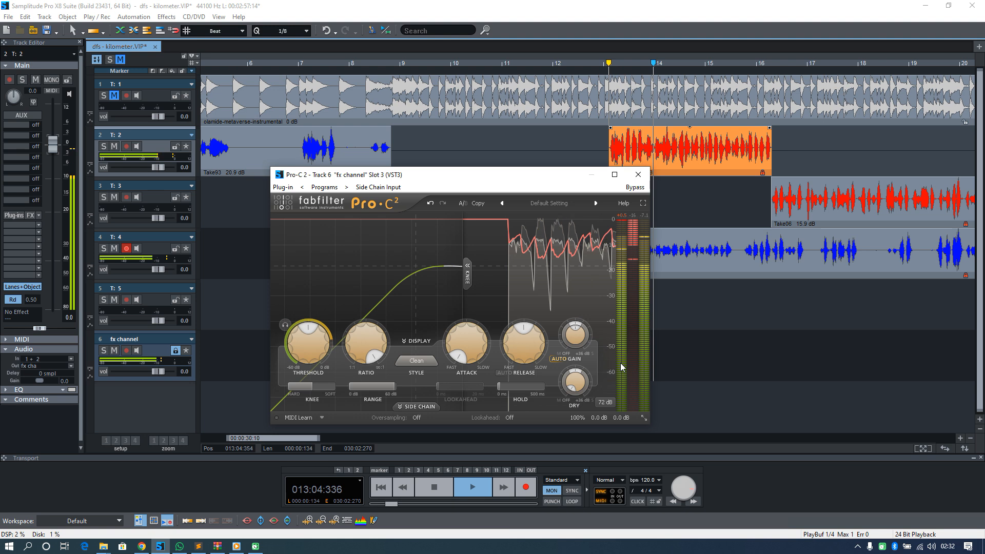
pyautogui.moveTo(622, 367)
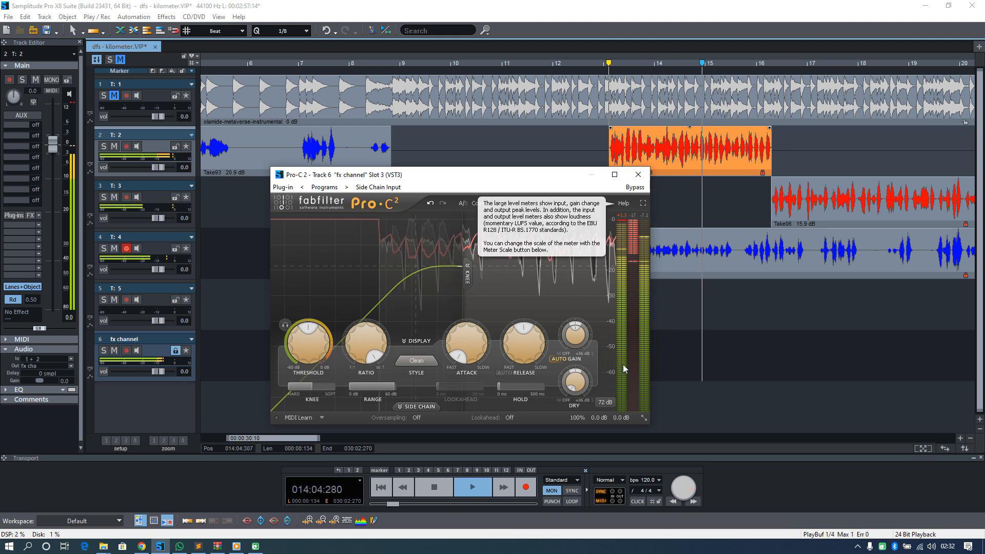
pyautogui.press('space')
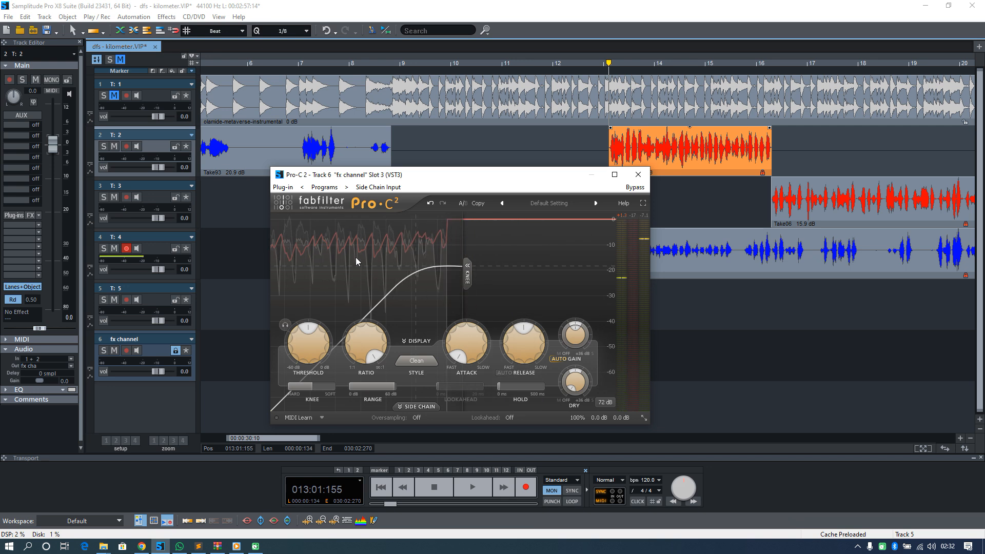
pyautogui.press('space')
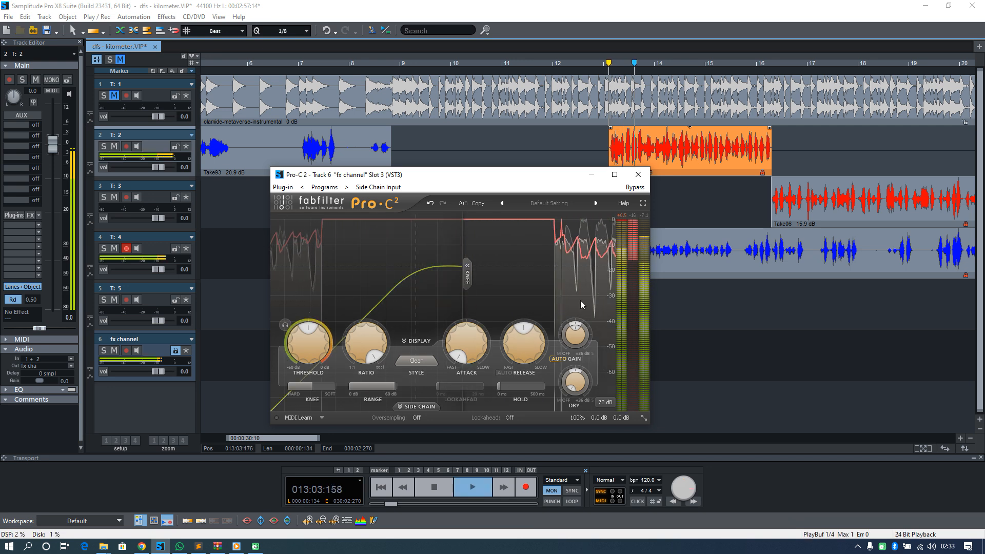
pyautogui.press('space')
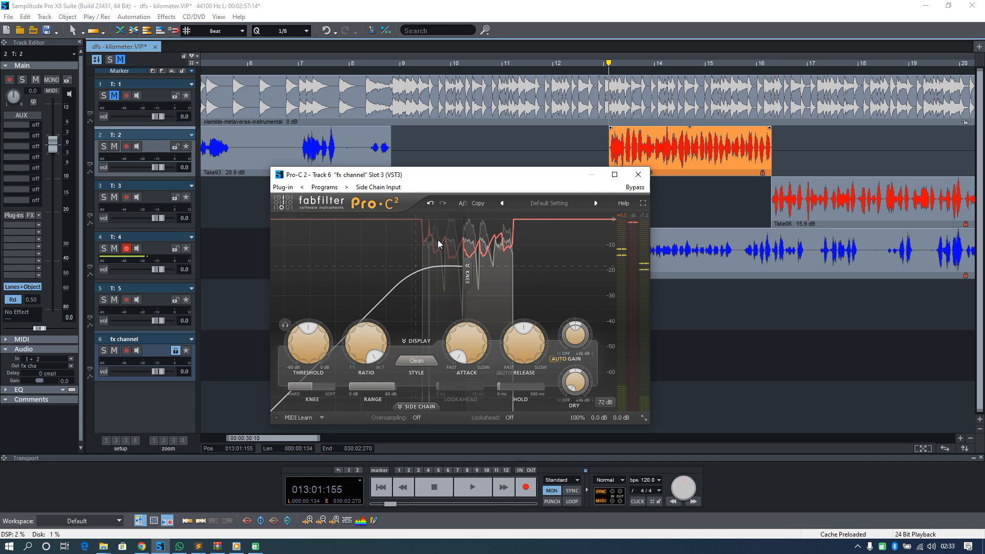
pyautogui.press('space')
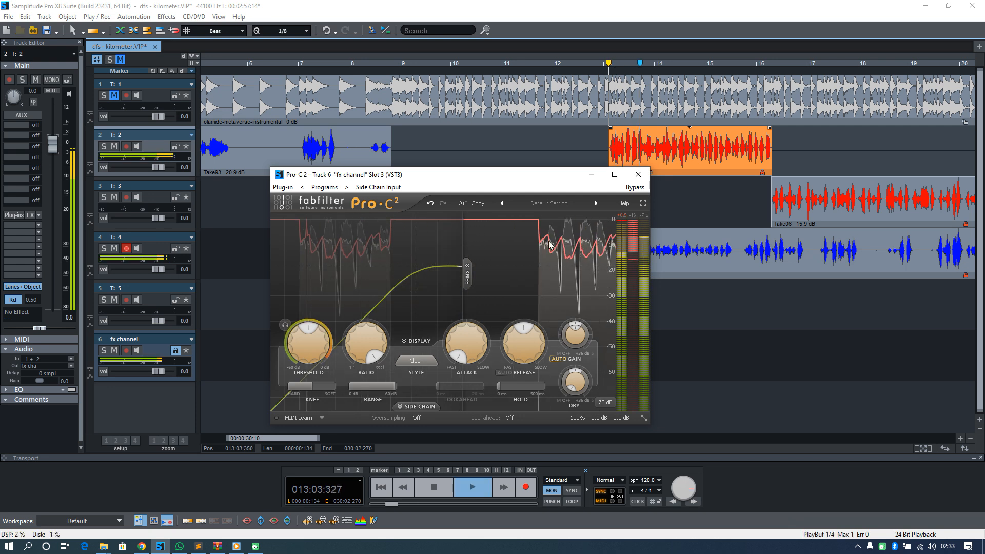
pyautogui.press('space')
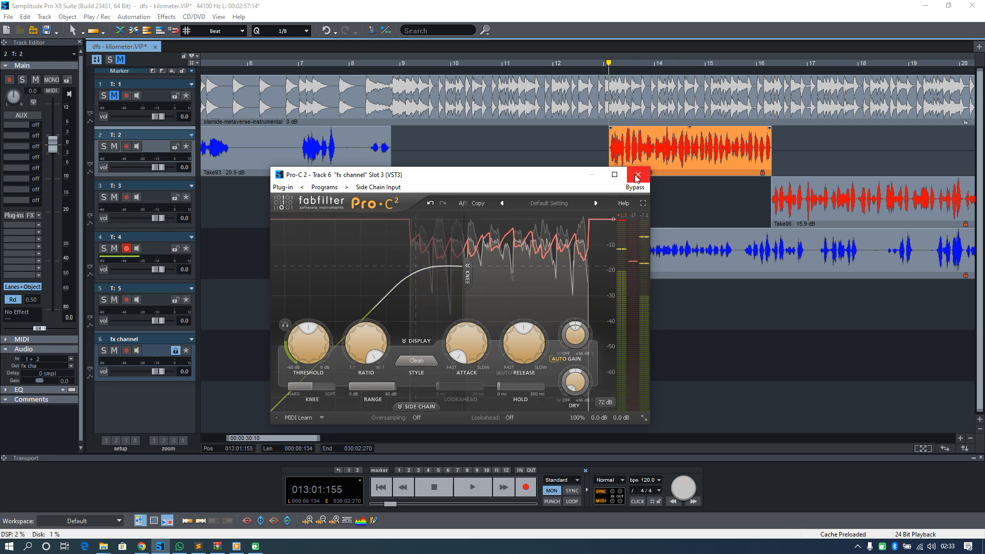
pyautogui.click(637, 176)
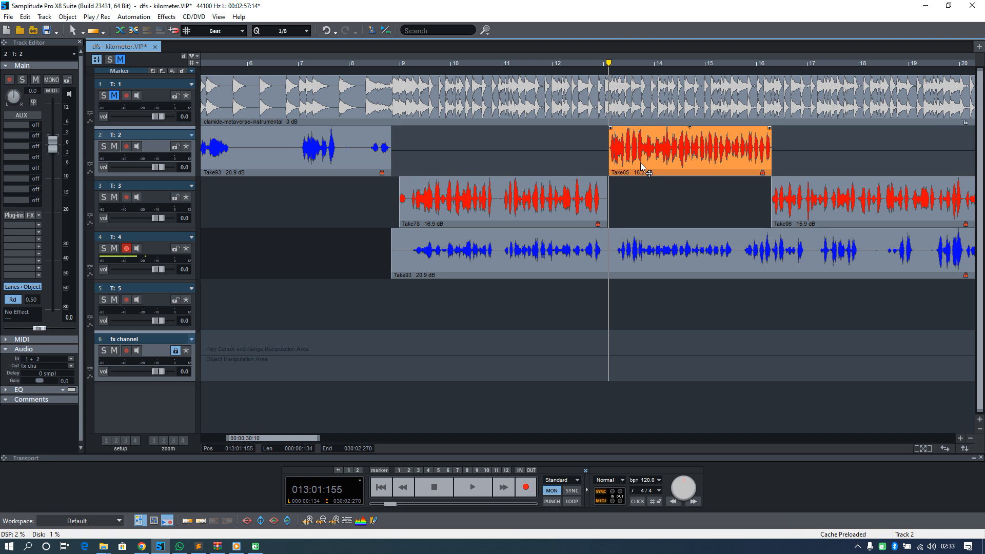
# Solo vocal track 2 and unmute the instrumental on track 1
pyautogui.click(103, 146)
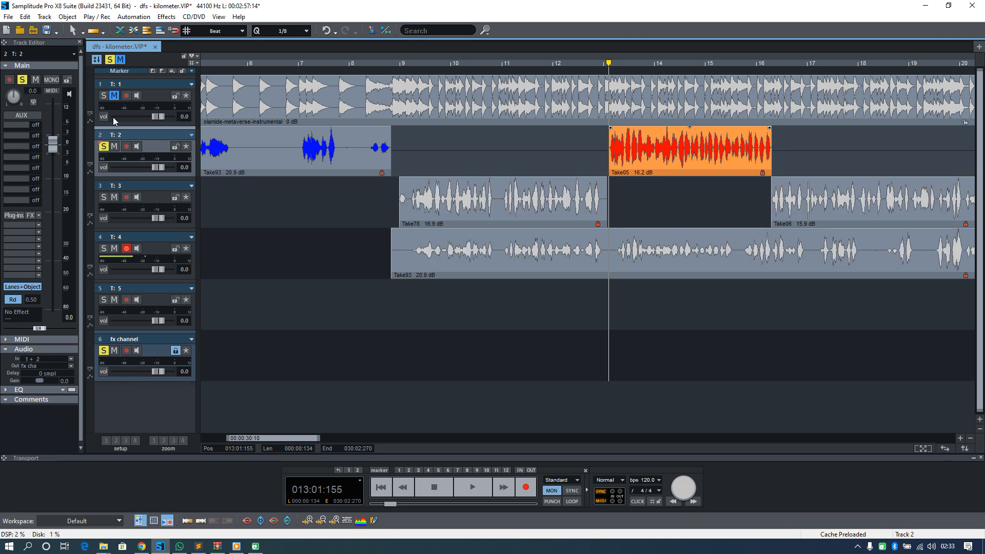
pyautogui.click(114, 96)
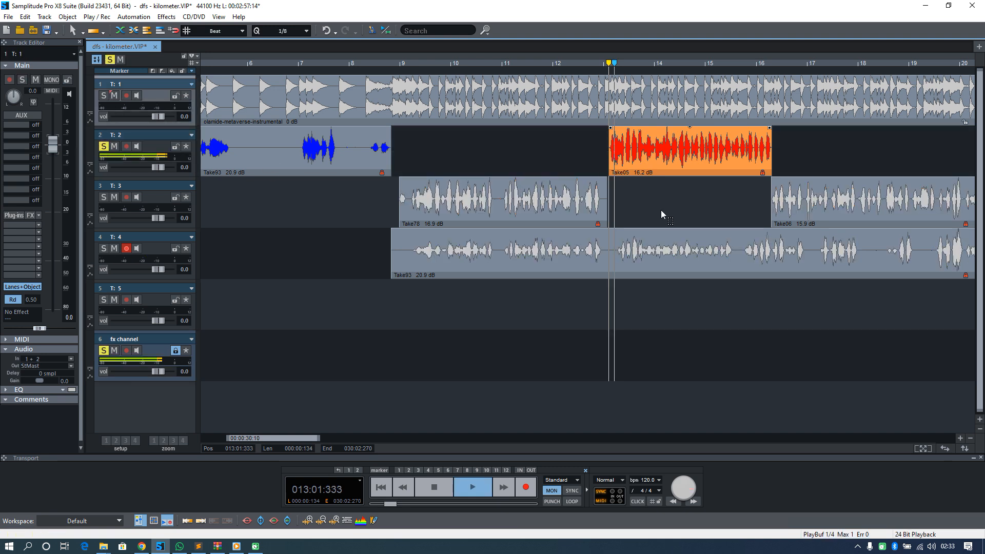
# Add the FabFilter Pro-Q 3 equalizer to the fx channel after Pro-C 2
pyautogui.click(623, 367)
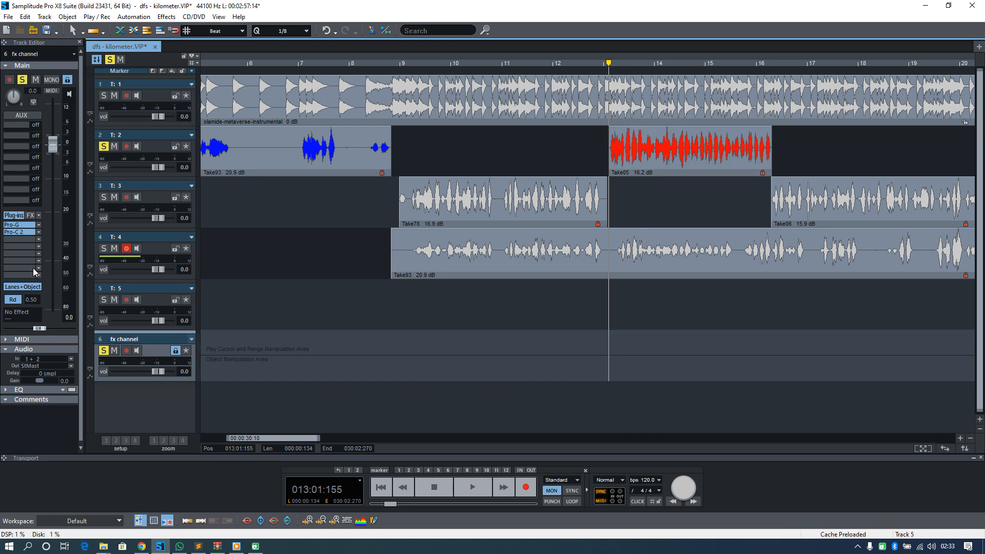
pyautogui.click(23, 239)
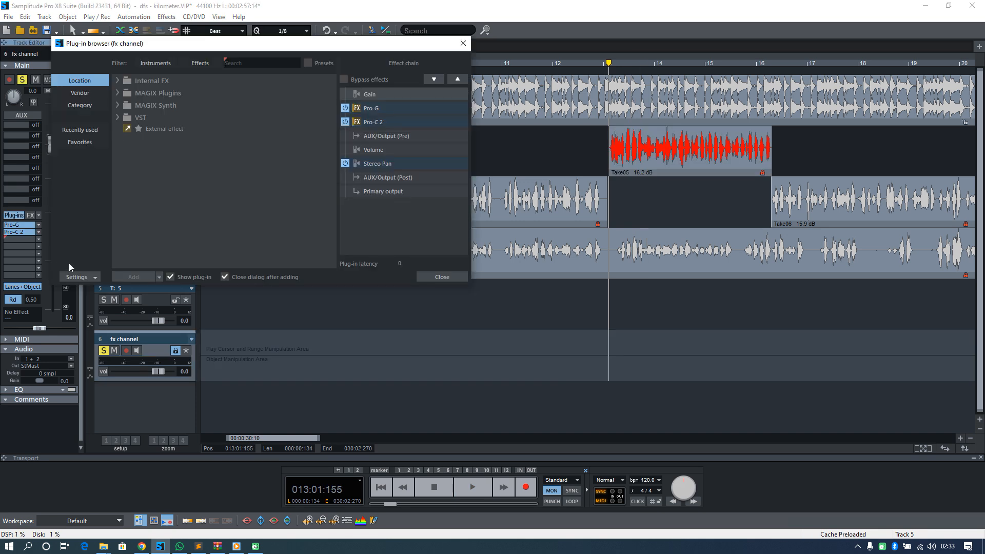
pyautogui.write('q 3')
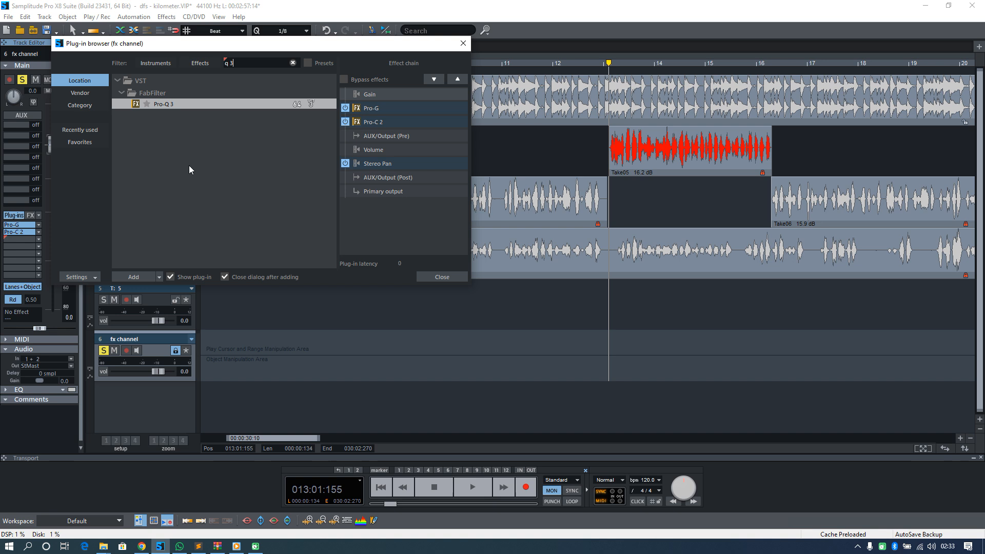
pyautogui.doubleClick(163, 106)
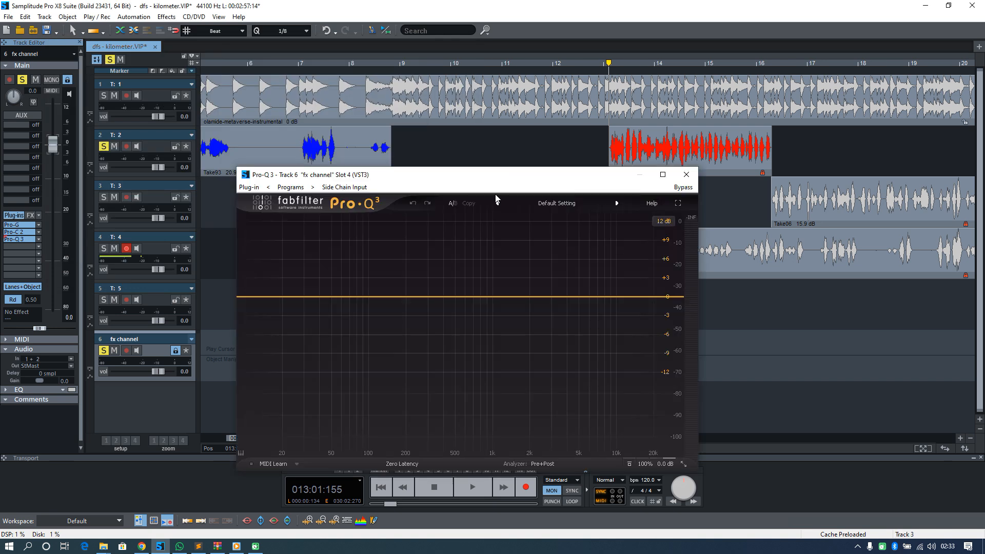
# Play the vocal to view its spectrum in Pro-Q 3 and load the Vocal preset
pyautogui.moveTo(446, 177); pyautogui.dragTo(452, 132)
pyautogui.press('space')
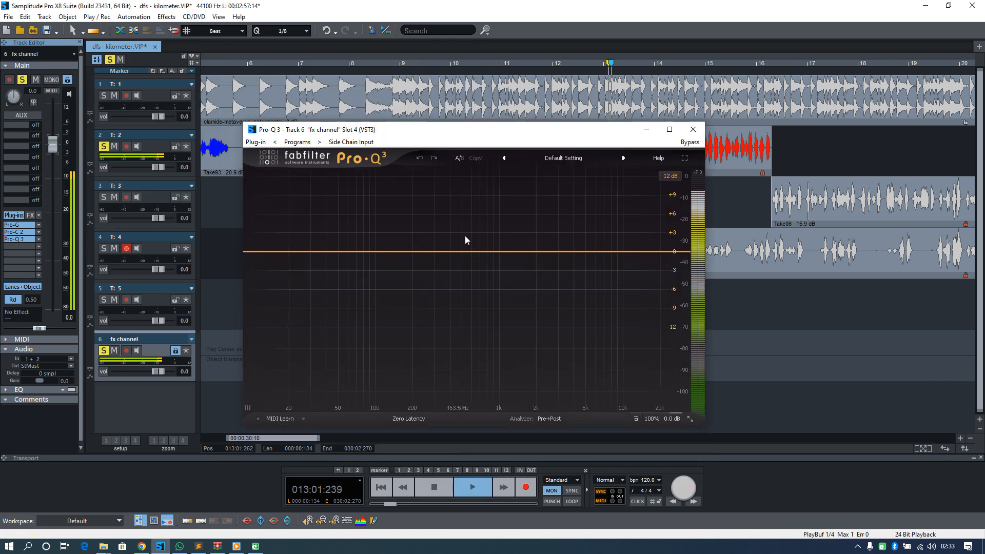
pyautogui.click(563, 158)
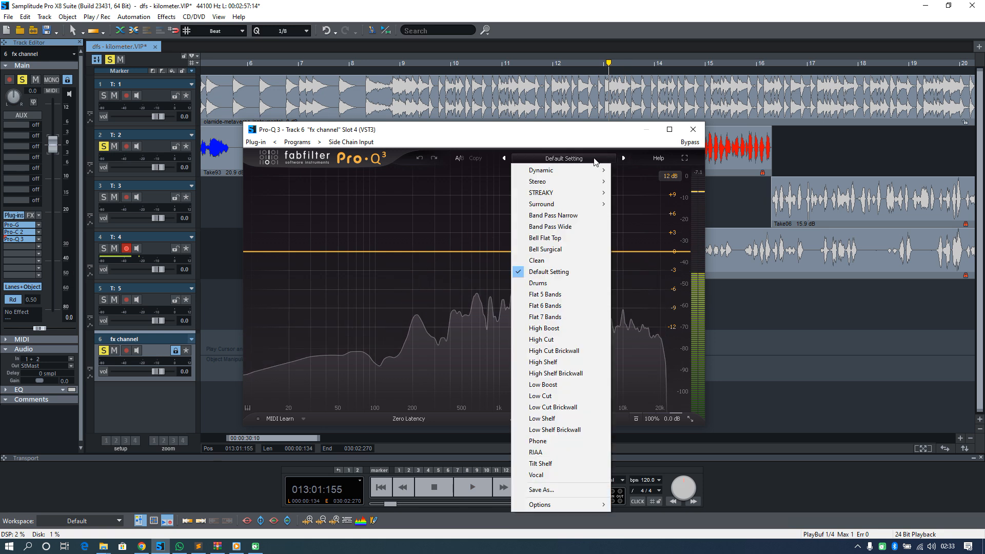
pyautogui.click(549, 476)
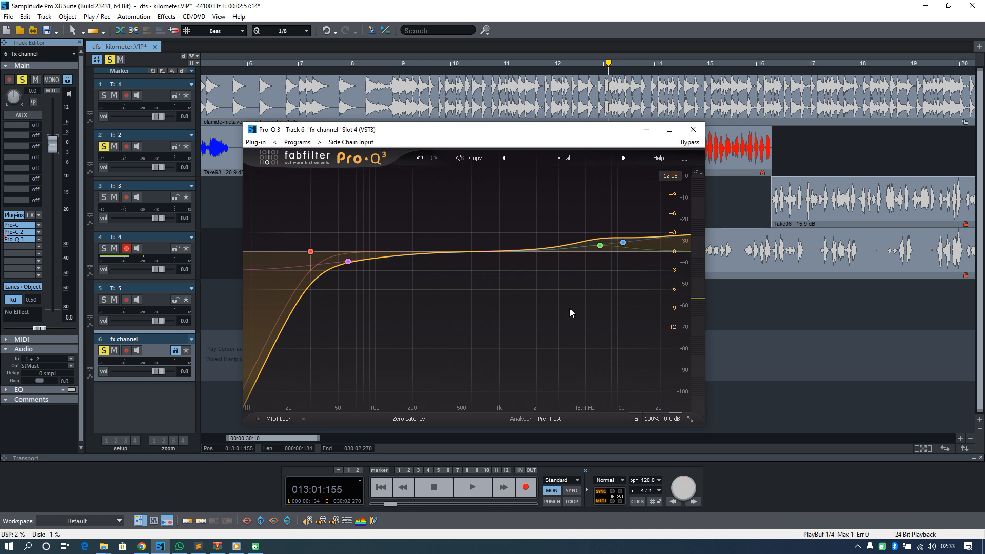
# Play the vocal through the Vocal preset and load the Default Setting preset in Pro-Q 3
pyautogui.press('space')
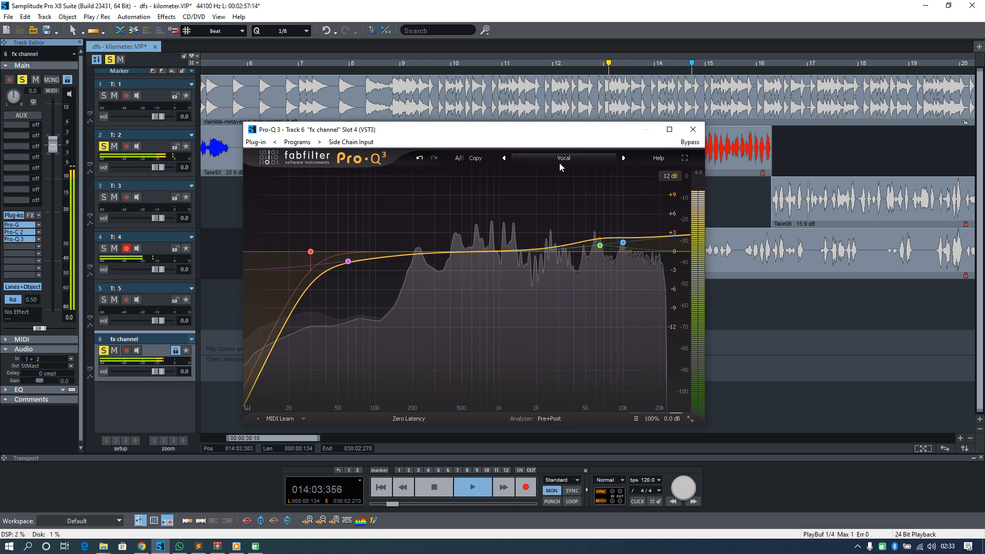
pyautogui.press('space')
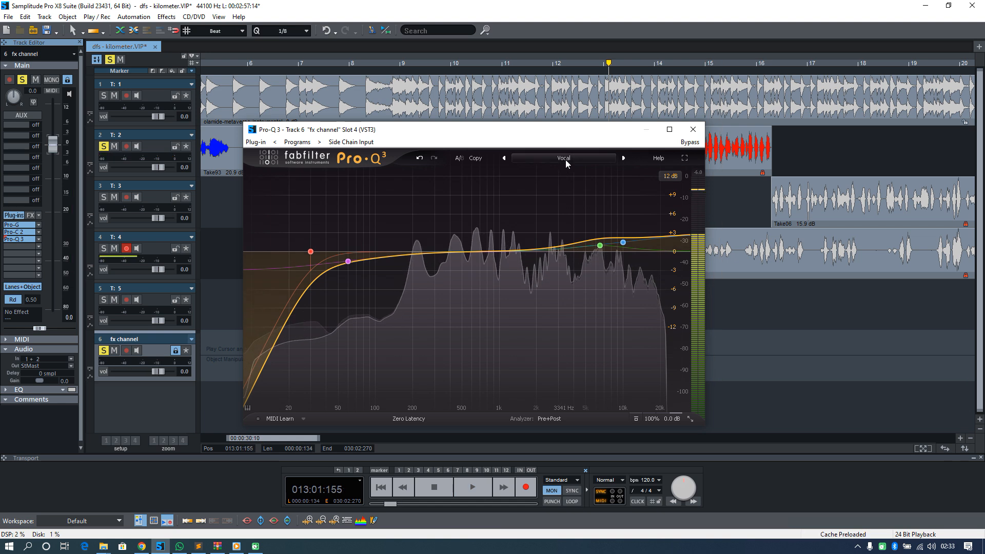
pyautogui.click(561, 162)
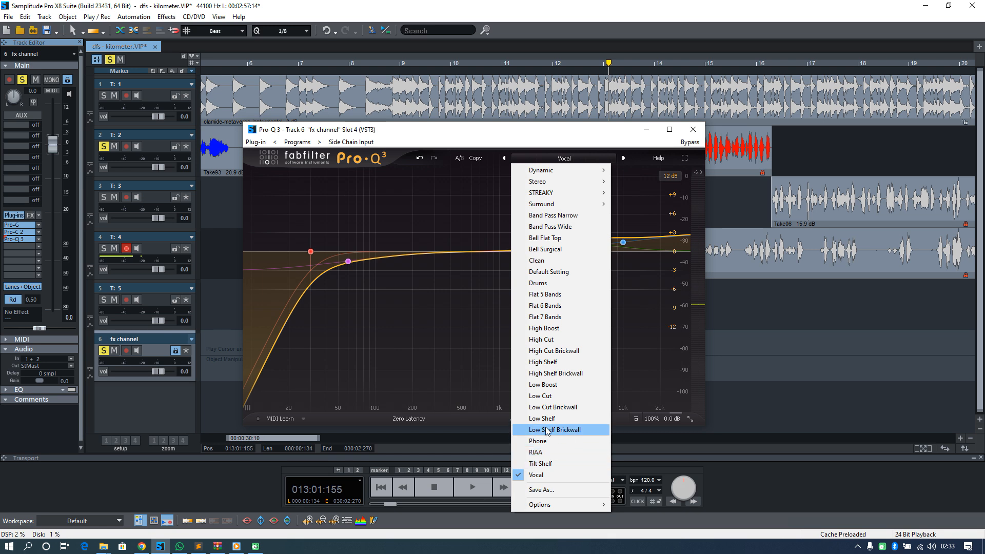
pyautogui.click(558, 272)
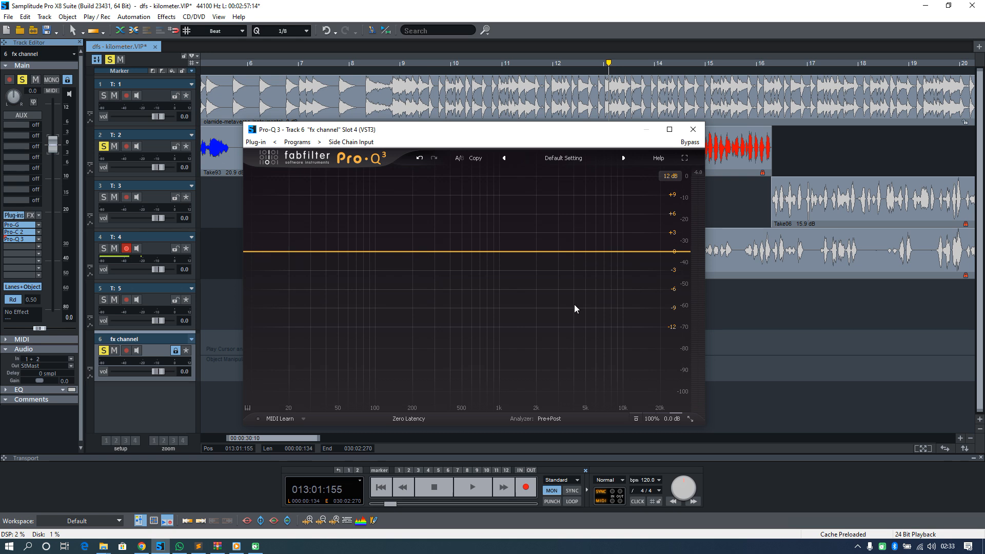
# Add a 48 dB/oct low cut at about 15 Hz with a Q of about 0.69 and close Pro-Q 3
pyautogui.click(256, 252)
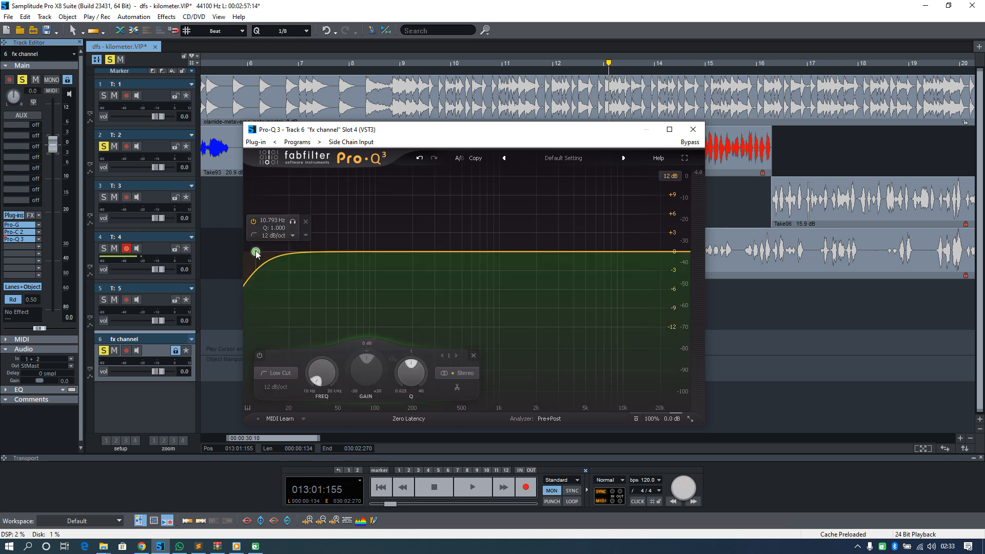
pyautogui.scroll(3, 260, 254)
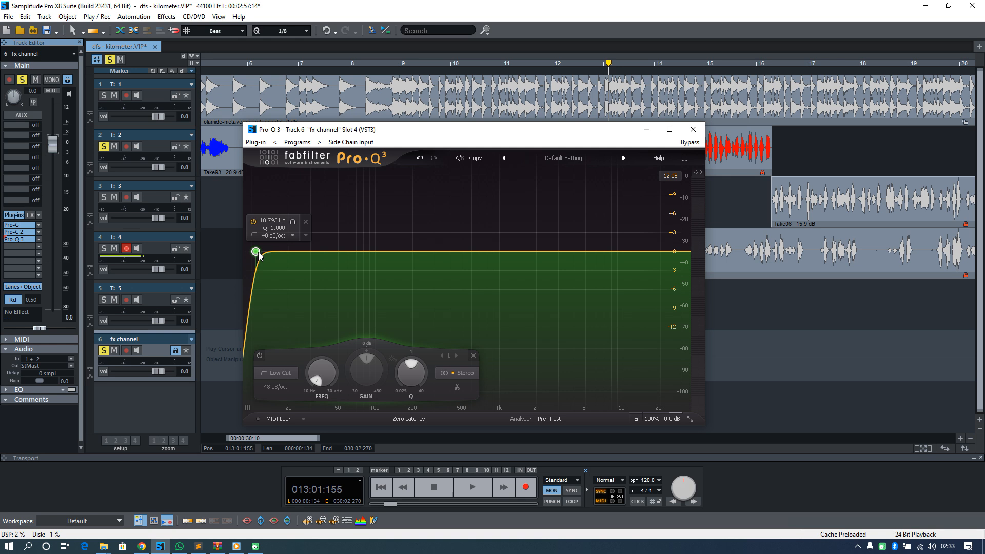
pyautogui.moveTo(260, 254); pyautogui.dragTo(274, 270)
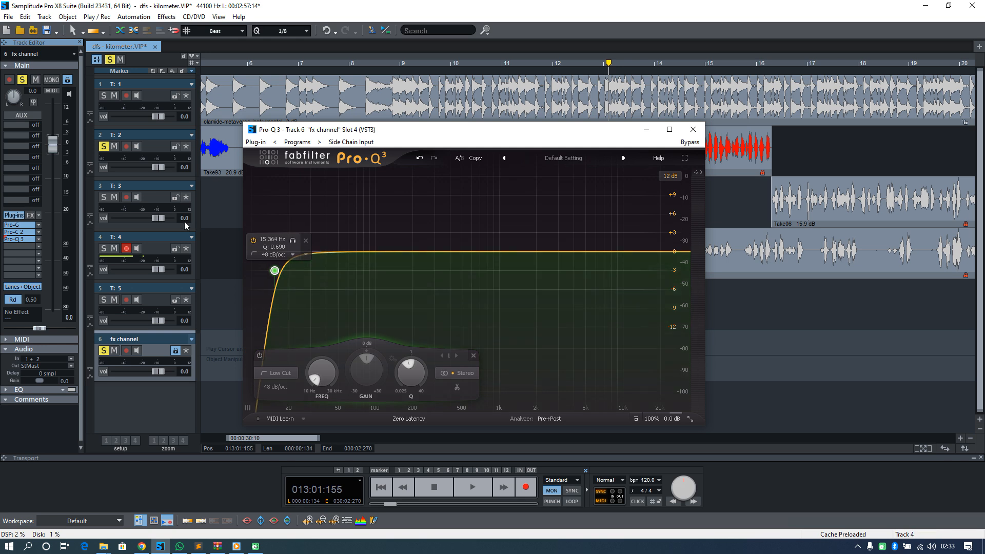
pyautogui.click(688, 133)
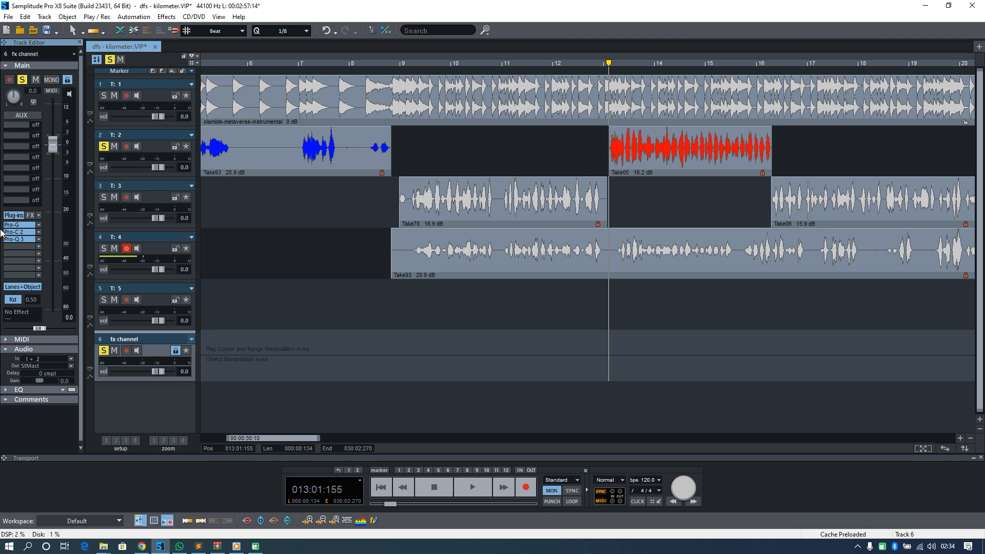
# Reopen Pro-Q 3 briefly and move it ahead of Pro-C 2 in the fx channel's plug-in chain
pyautogui.click(16, 239)
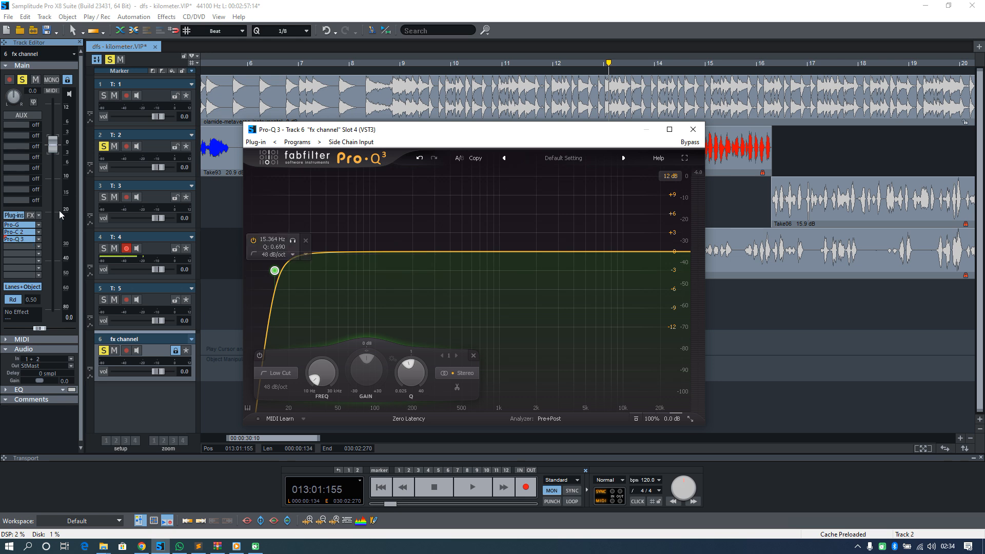
pyautogui.click(693, 129)
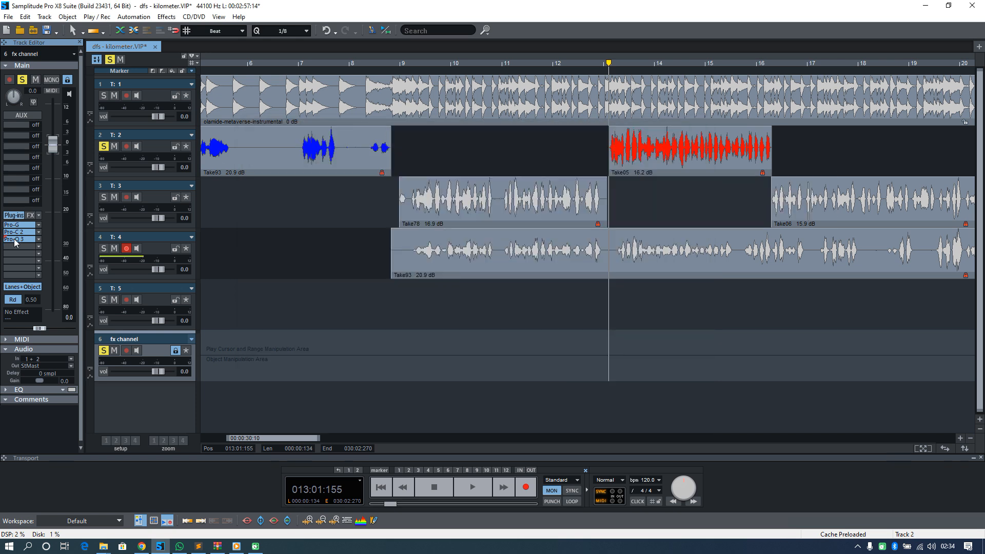
pyautogui.moveTo(15, 241); pyautogui.dragTo(17, 232)
# Set Pro-Q 3's low cut slope to 72 dB/oct, at about 22 Hz with a Q of about 0.58, and close the equalizer
pyautogui.click(18, 232)
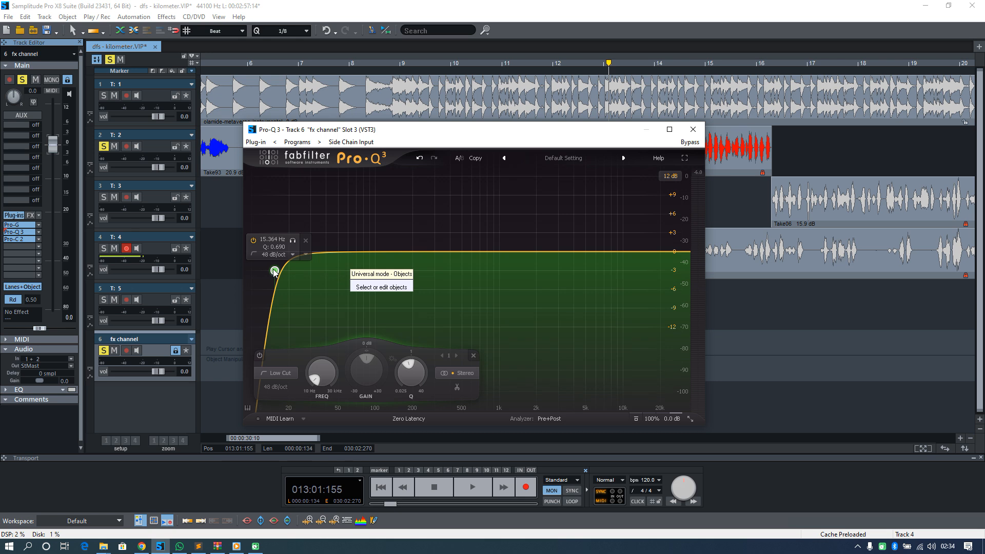
pyautogui.scroll(2, 275, 272)
pyautogui.moveTo(276, 269); pyautogui.dragTo(301, 281)
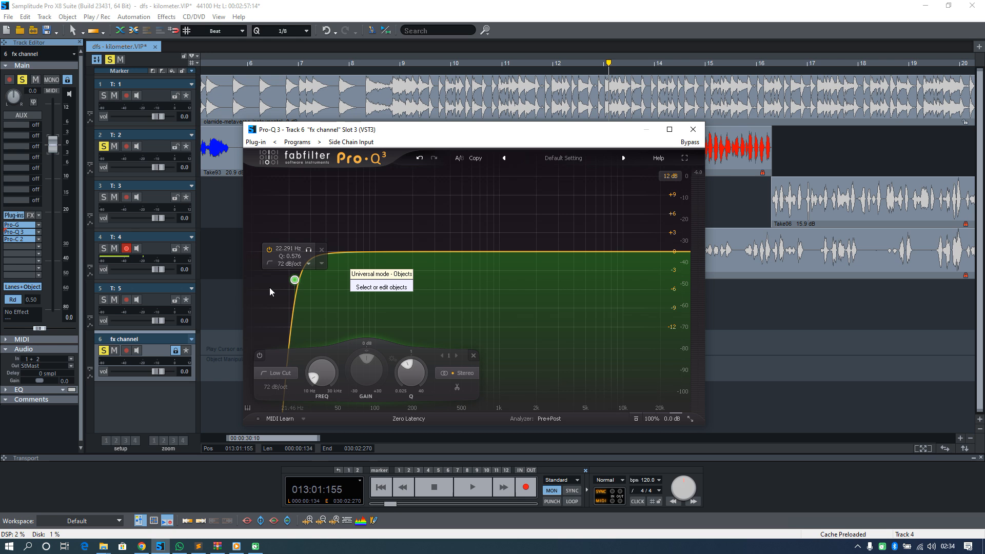
pyautogui.click(693, 129)
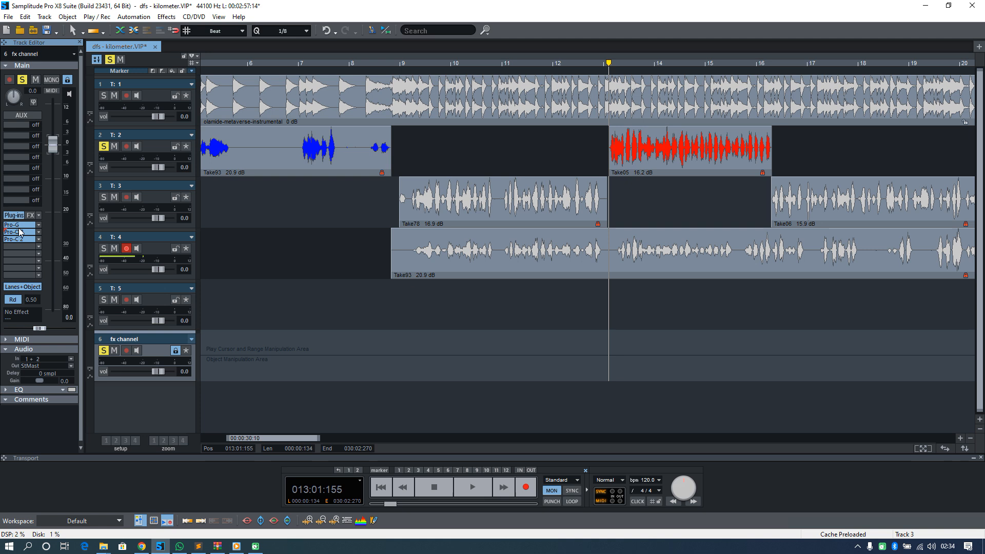
# Play the Take05 vocal through the low cut and examine its spectrum in Pro-Q 3
pyautogui.press('space')
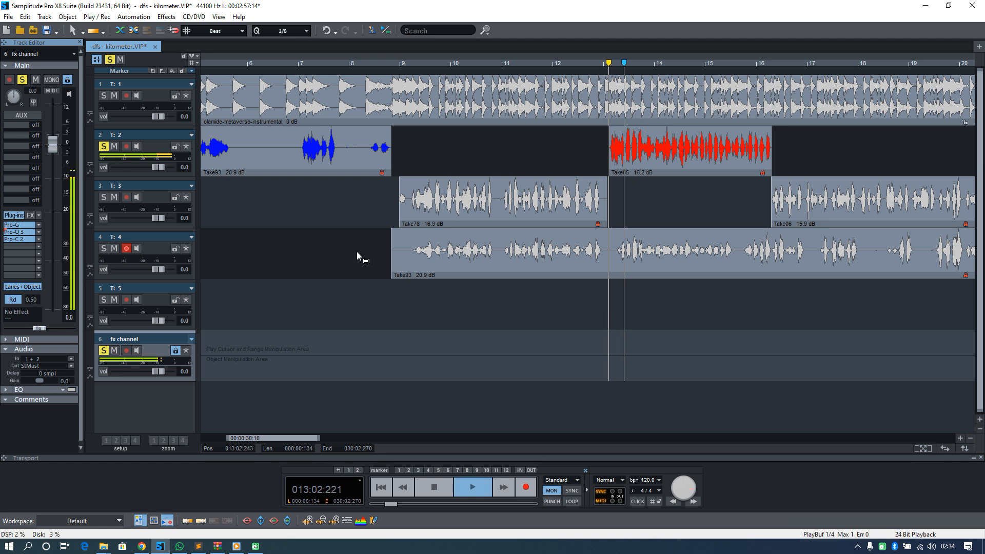
pyautogui.press('space')
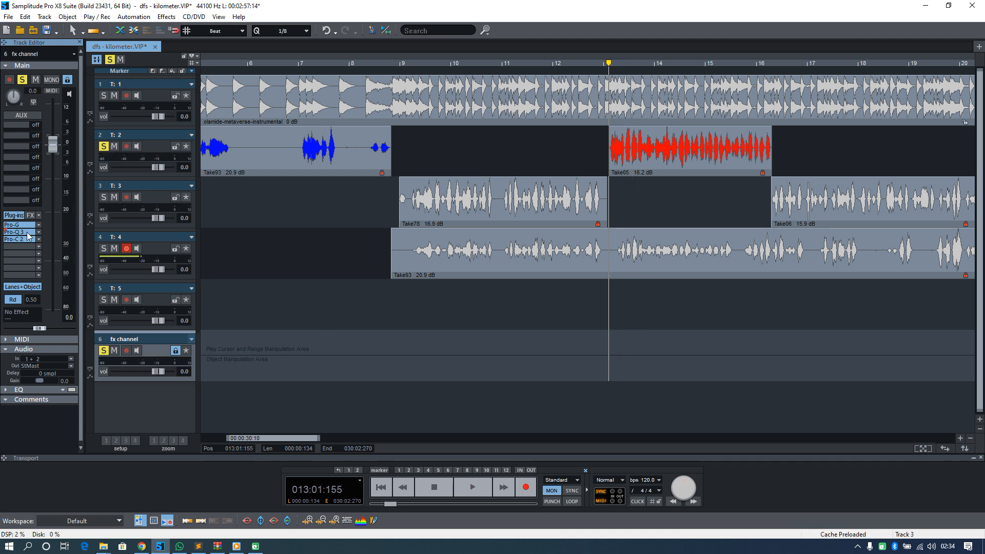
pyautogui.click(28, 233)
pyautogui.press('space')
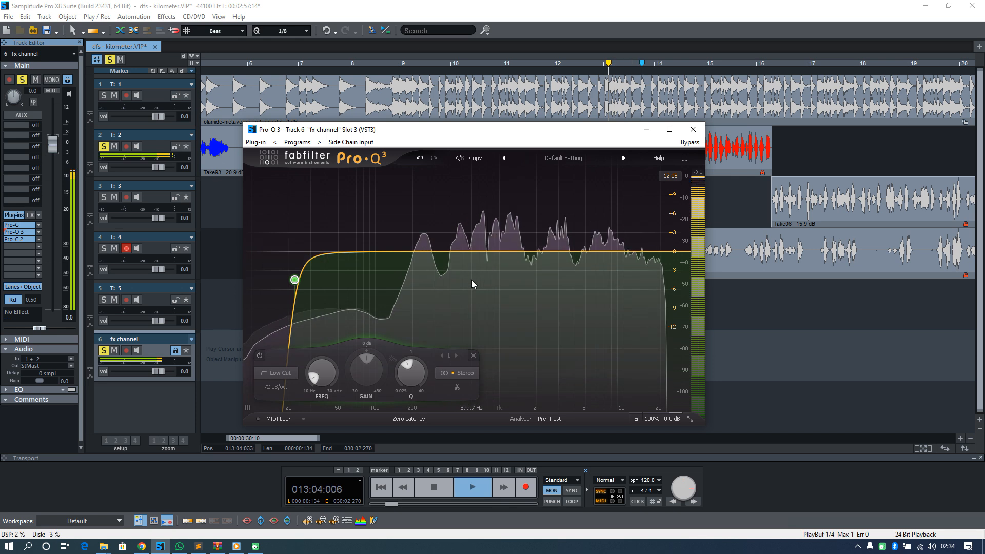
pyautogui.press('space')
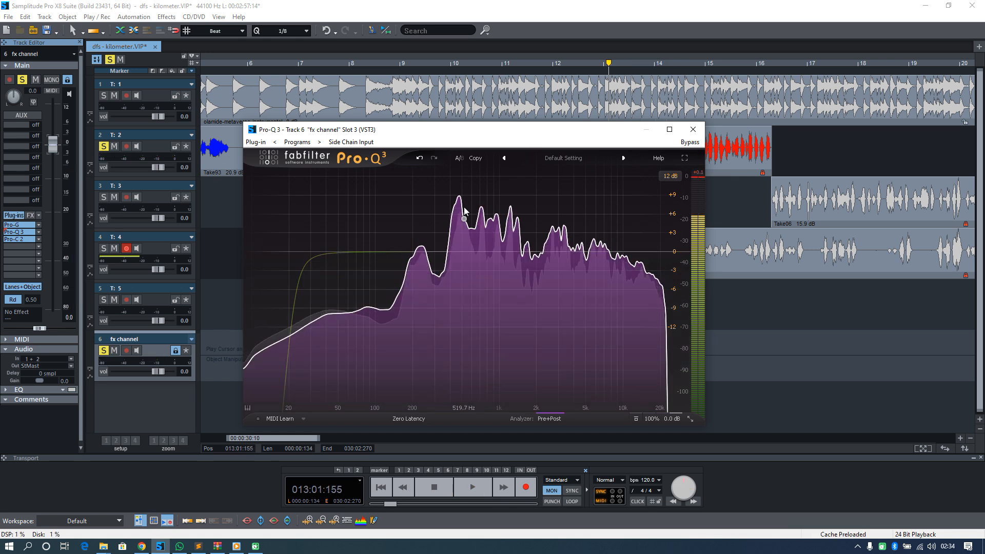
# Cut the spectrum peak near 476 Hz with a narrow bell of about -1.7 dB at about 486 Hz, and play the vocal to check it
pyautogui.moveTo(462, 203)
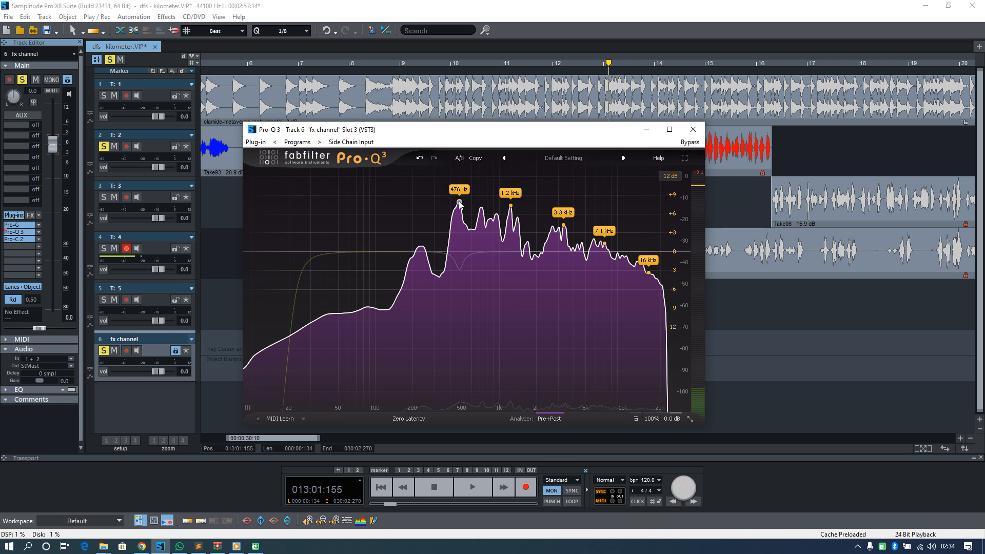
pyautogui.moveTo(474, 204); pyautogui.dragTo(460, 265)
pyautogui.press('space')
pyautogui.press('space')
pyautogui.press('space')
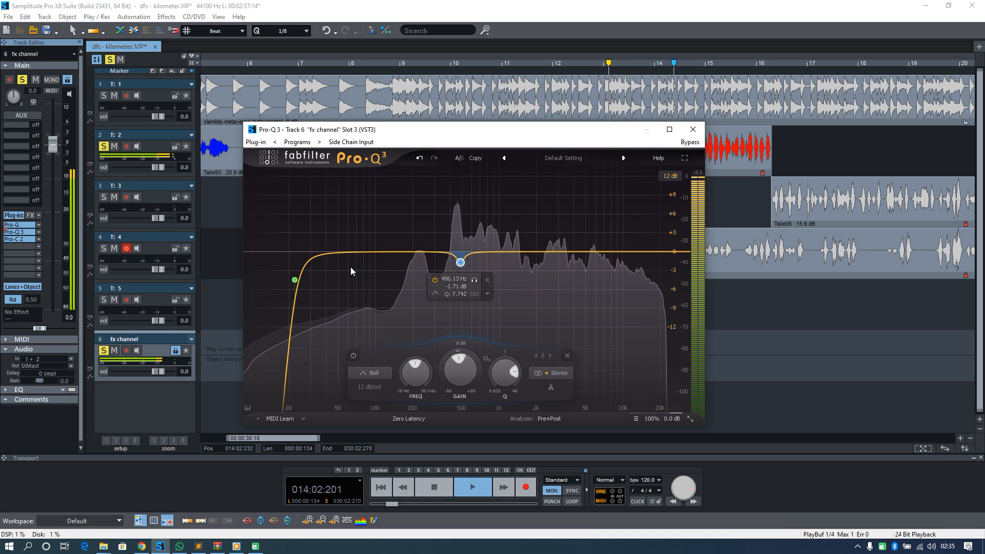
pyautogui.press('space')
pyautogui.press('space')
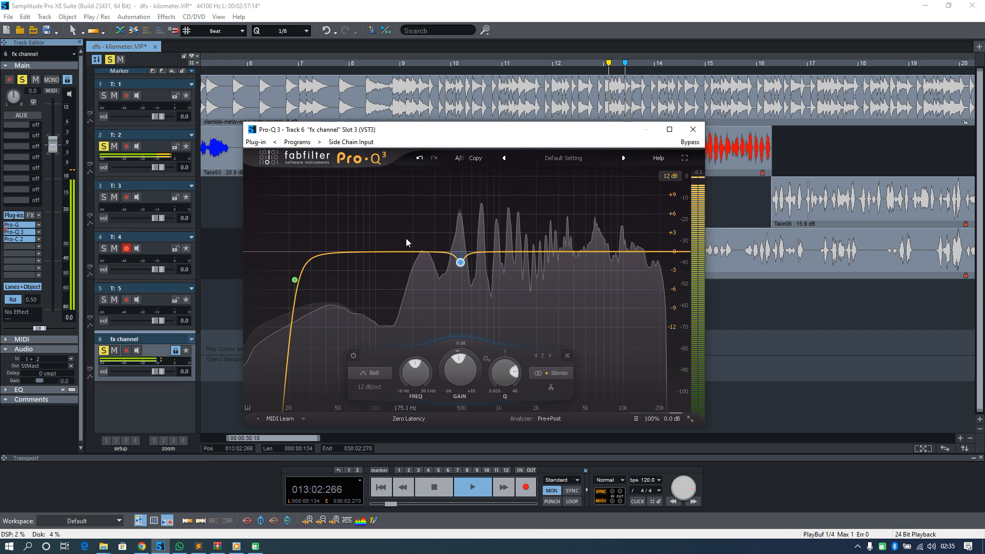
# Add a gentle bell cut near 200 Hz and shift the narrow bell cut to about 421 Hz during playback
pyautogui.moveTo(405, 245)
pyautogui.mouseDown()
pyautogui.moveTo(413, 221)
pyautogui.moveTo(409, 259)
pyautogui.mouseUp()
pyautogui.press('space')
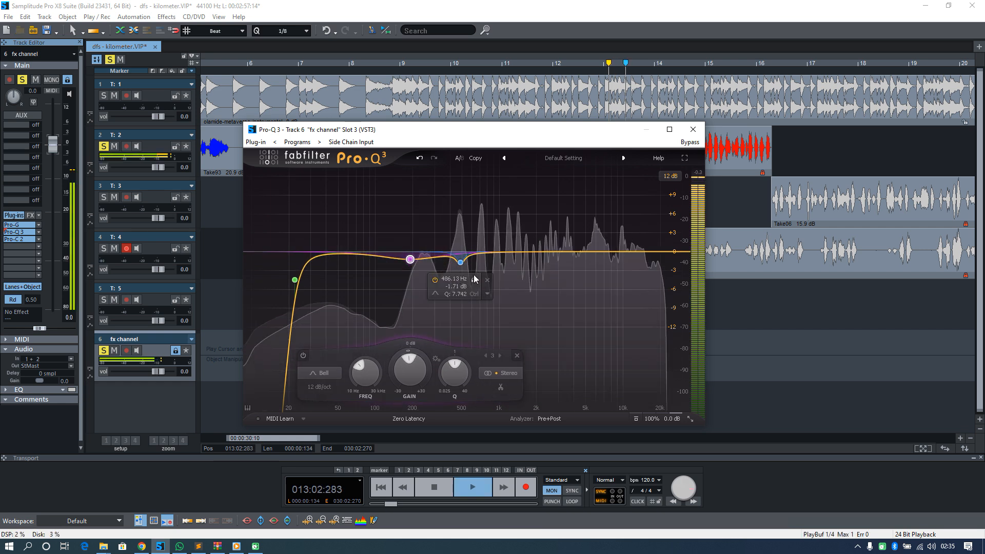
pyautogui.moveTo(461, 263); pyautogui.dragTo(452, 262)
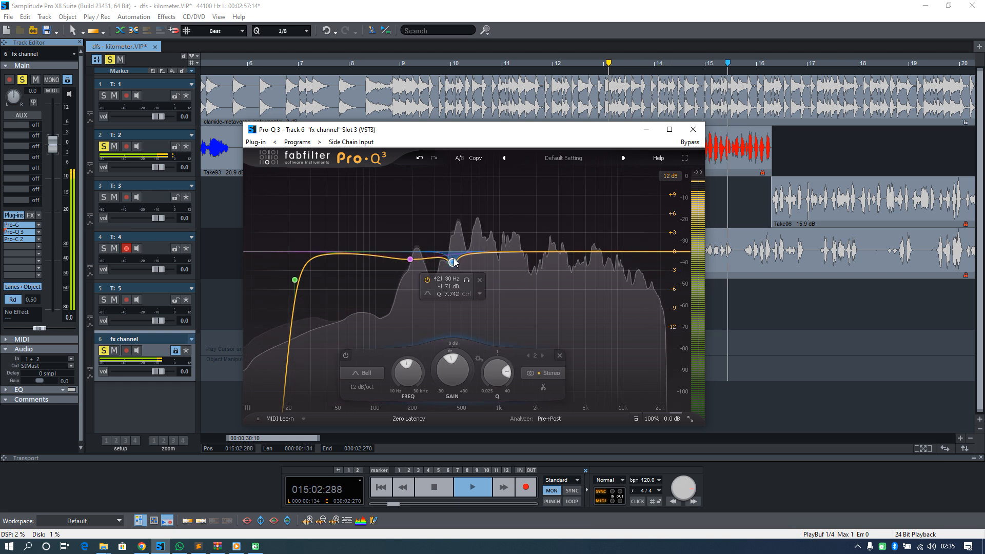
pyautogui.press('space')
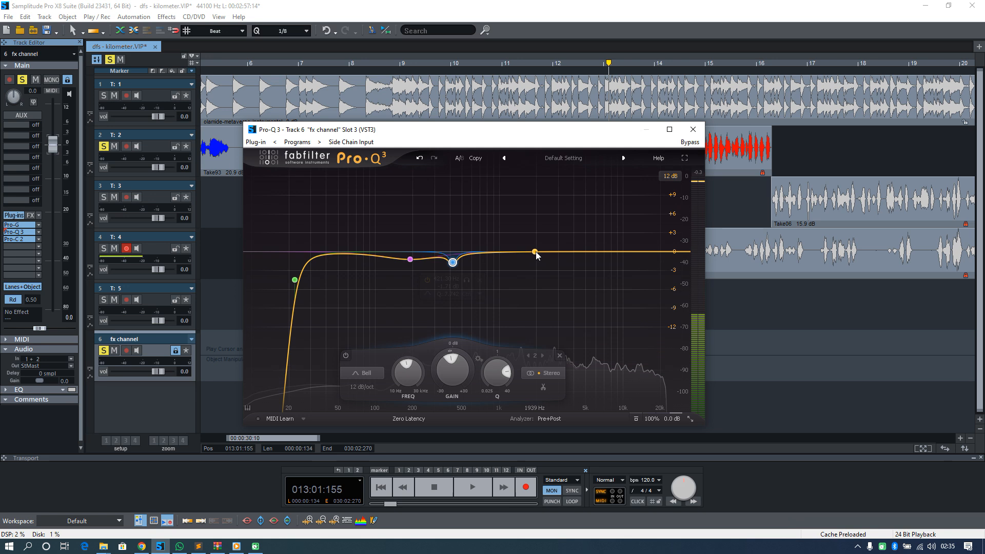
# Add a wide bell cut of about -1.6 dB at about 2.2 kHz with a Q of about 0.41, and play the vocal
pyautogui.click(540, 258)
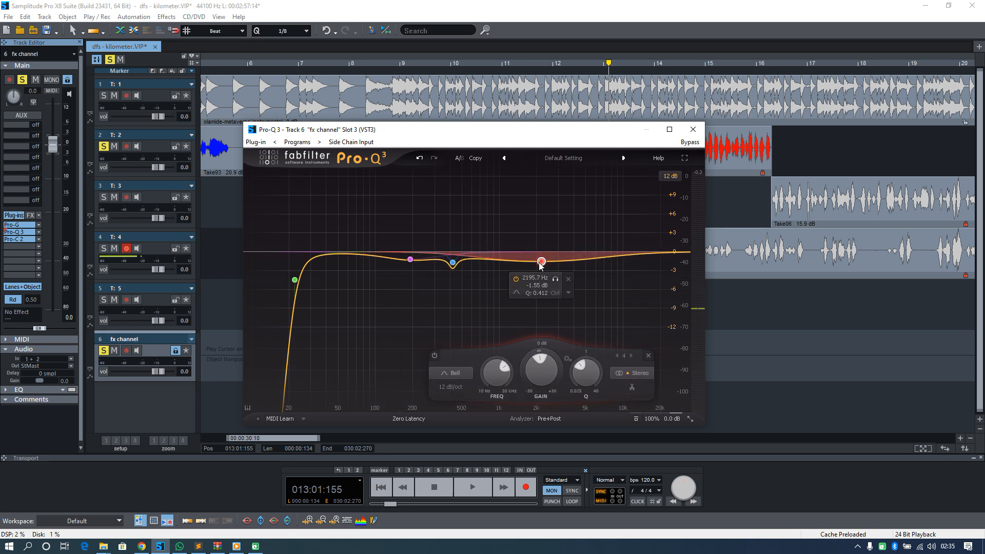
pyautogui.press('space')
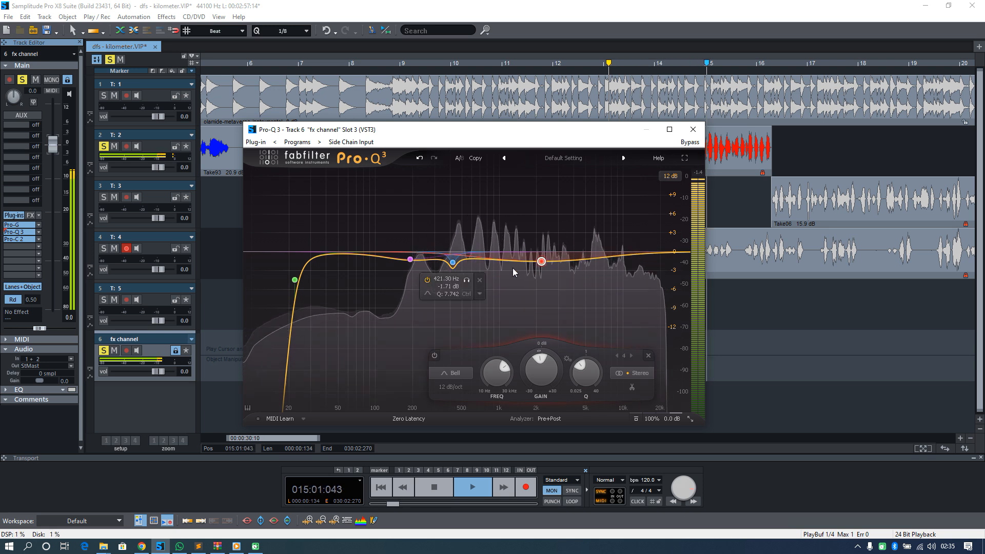
pyautogui.press('space')
# Make the 2.2 kHz and 421 Hz bell cuts dynamic, playing the vocal after each change
pyautogui.rightClick(541, 262)
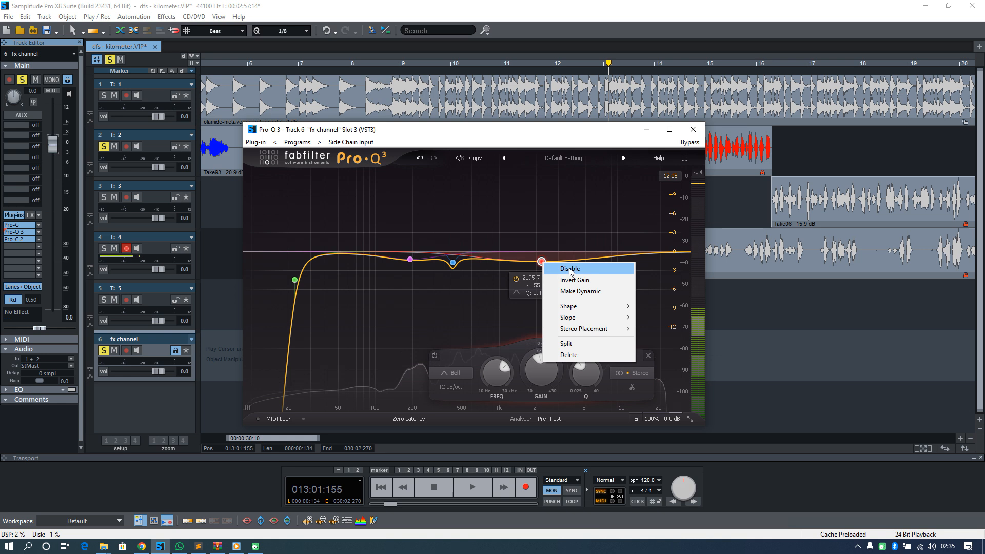
pyautogui.click(575, 292)
pyautogui.press('space')
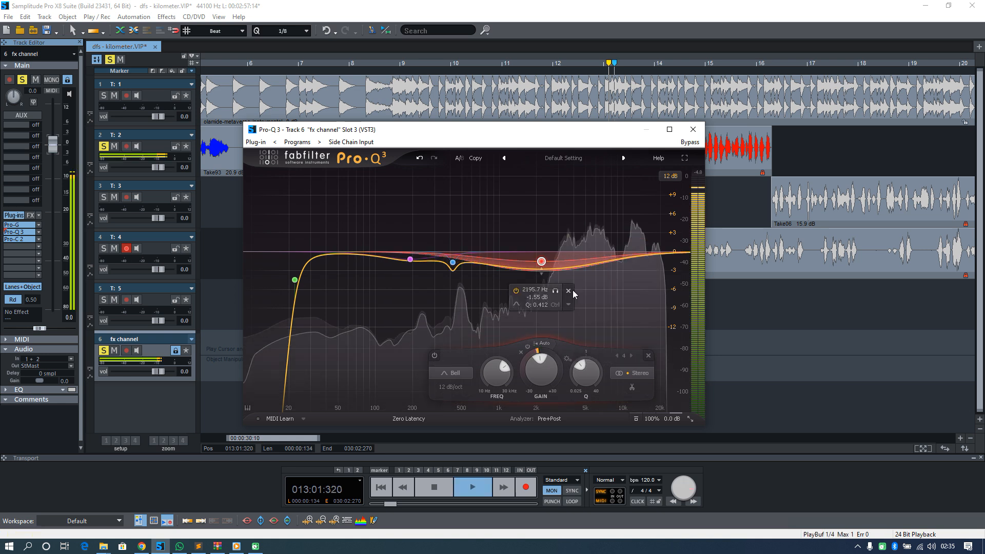
pyautogui.press('space')
pyautogui.rightClick(453, 263)
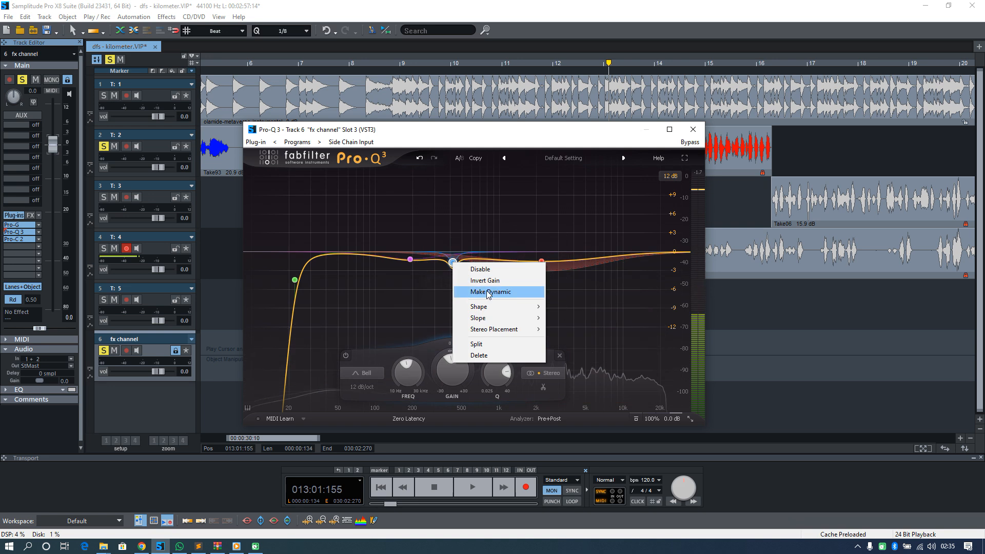
pyautogui.click(478, 290)
pyautogui.press('space')
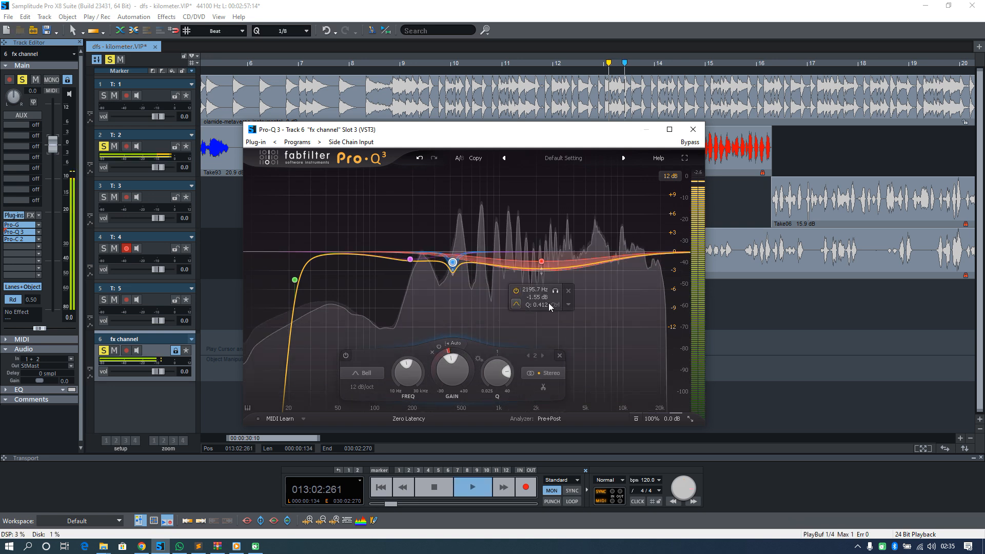
pyautogui.press('space')
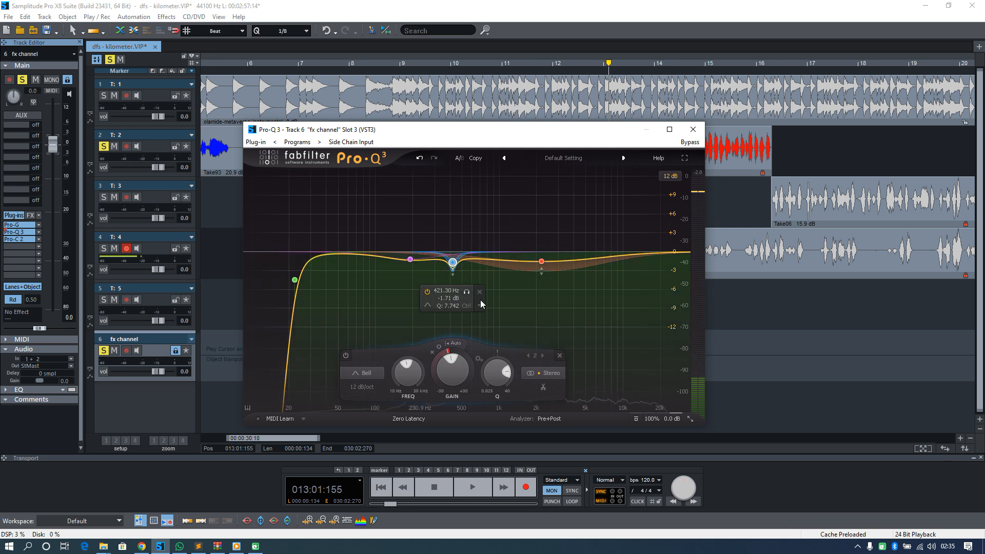
# Play the vocal to check its spectrum peaks against the dynamic cuts, and close Pro-Q 3
pyautogui.press('space')
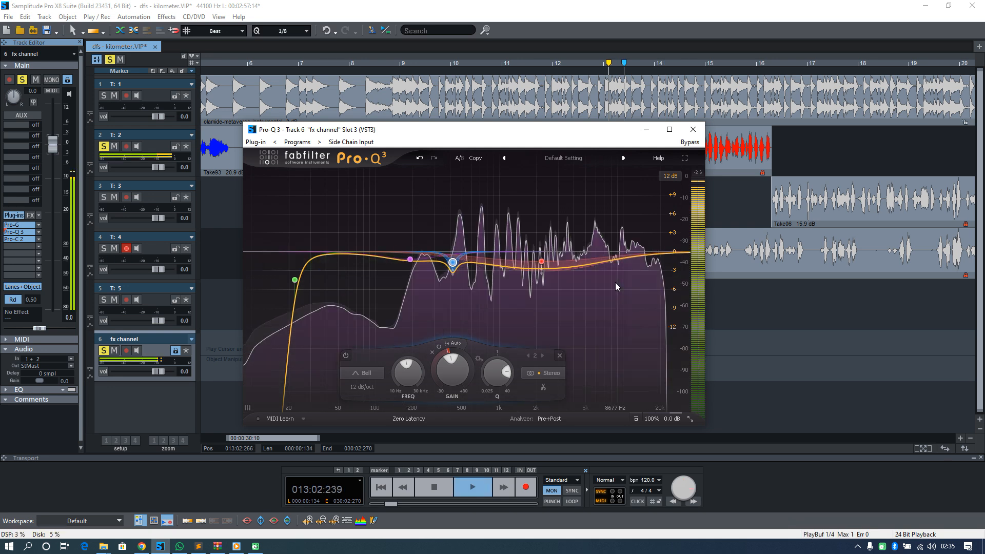
pyautogui.moveTo(493, 277)
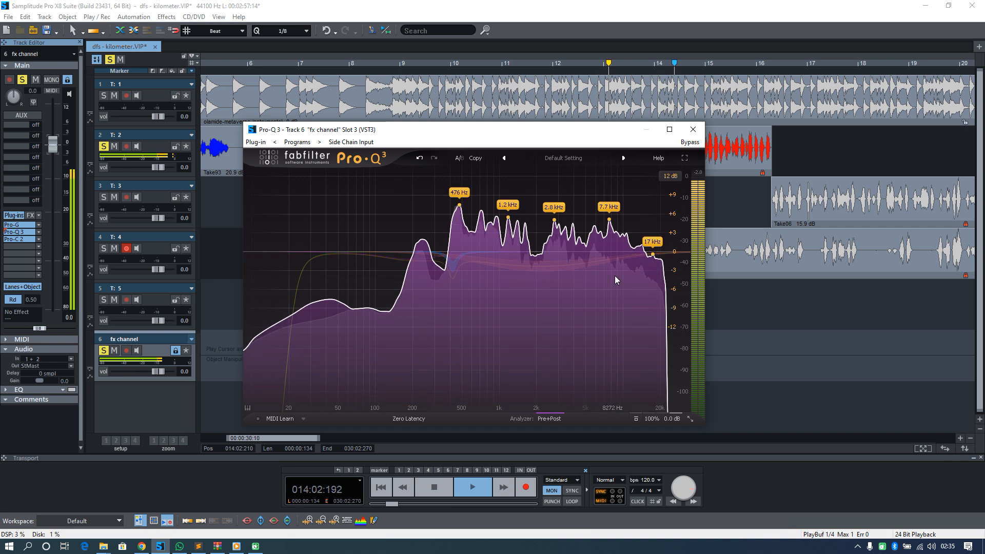
pyautogui.press('space')
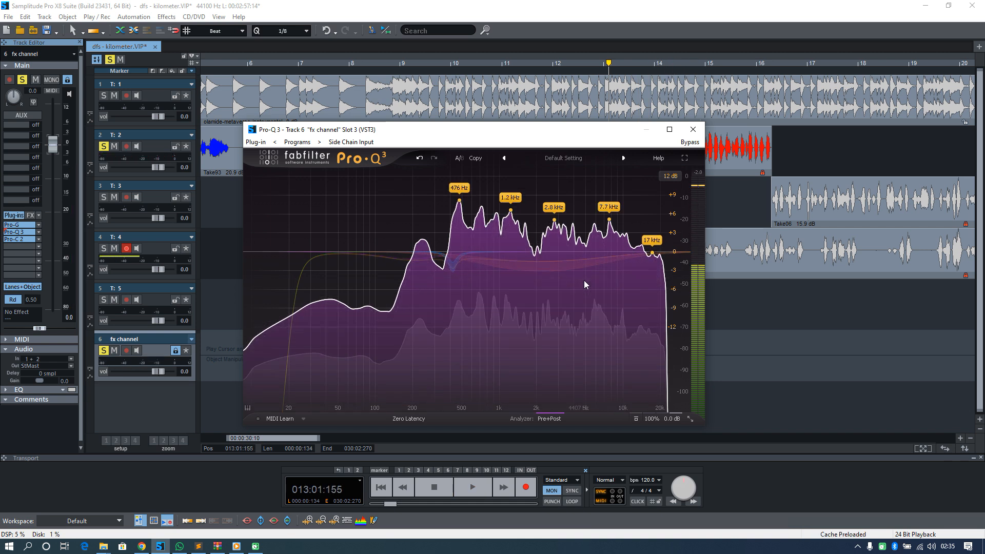
pyautogui.click(452, 262)
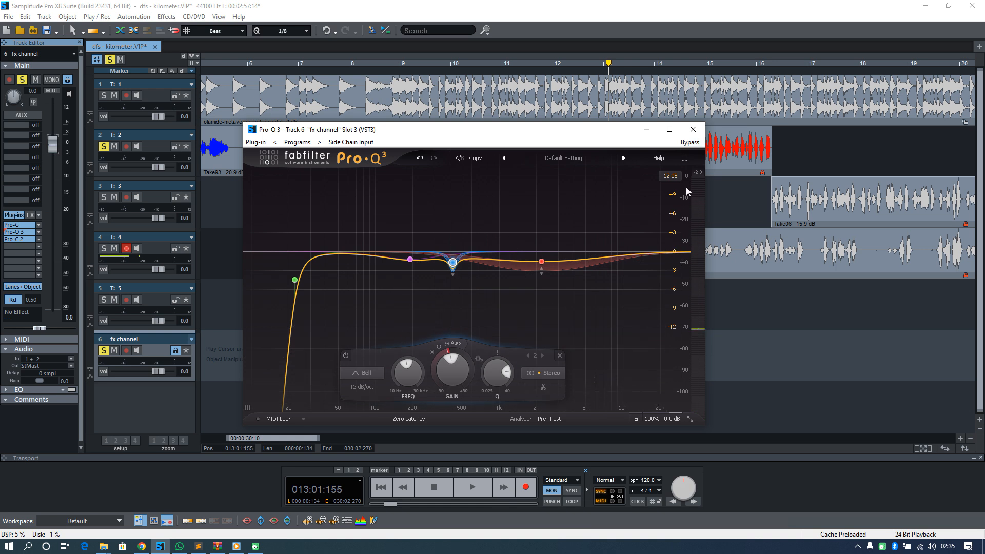
pyautogui.click(693, 129)
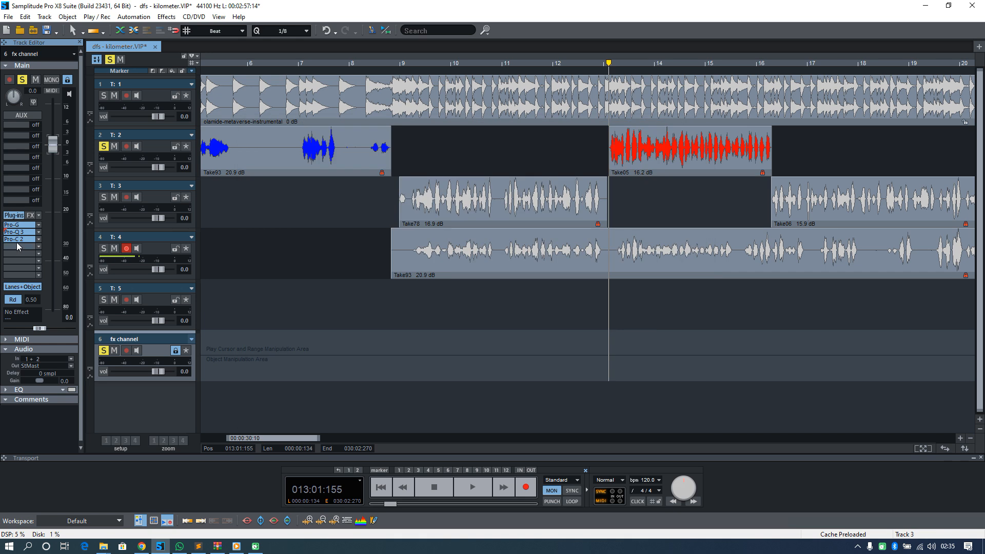
# Check the Pro-C 2 compressor's settings on the fx channel, close it, and play the processed vocal briefly
pyautogui.click(17, 239)
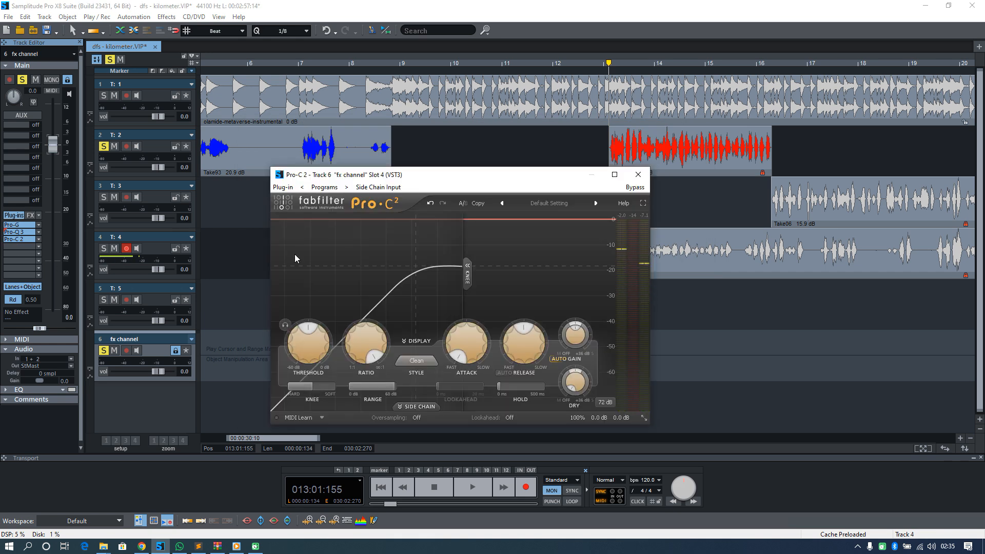
pyautogui.click(637, 175)
pyautogui.press('space')
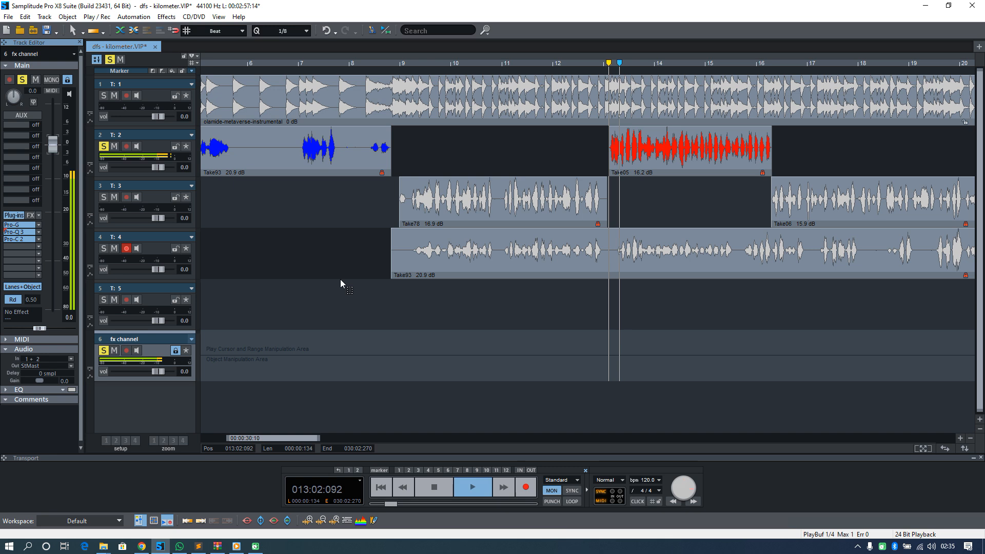
pyautogui.press('space')
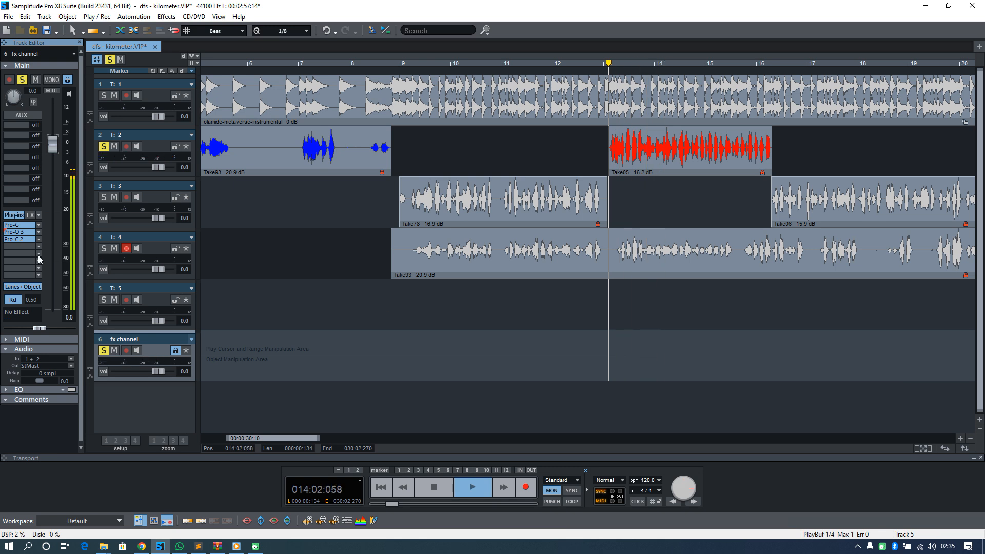
# Add the FabFilter Pro-DS de-esser after Pro-C 2 on the fx channel and reposition its window
pyautogui.click(17, 251)
pyautogui.write('ds')
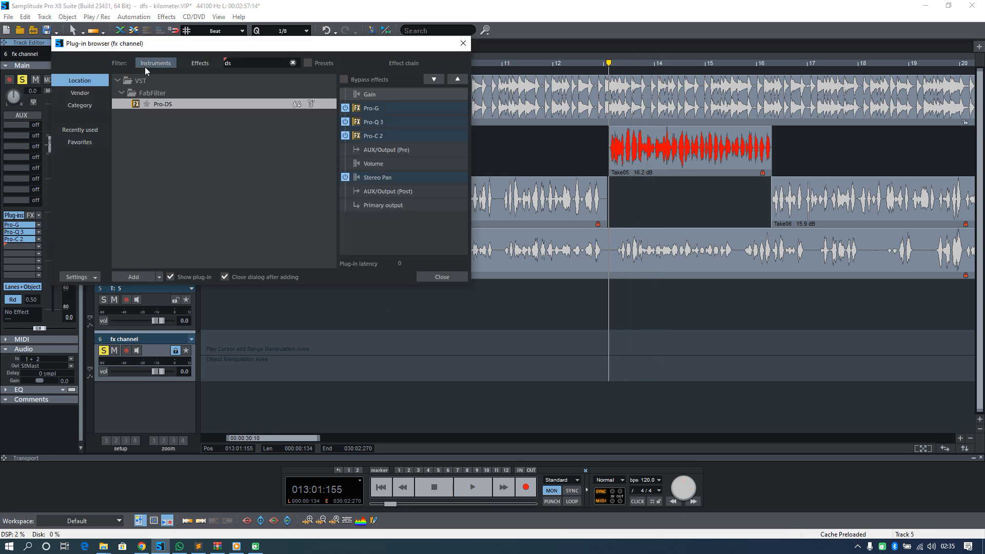
pyautogui.doubleClick(154, 105)
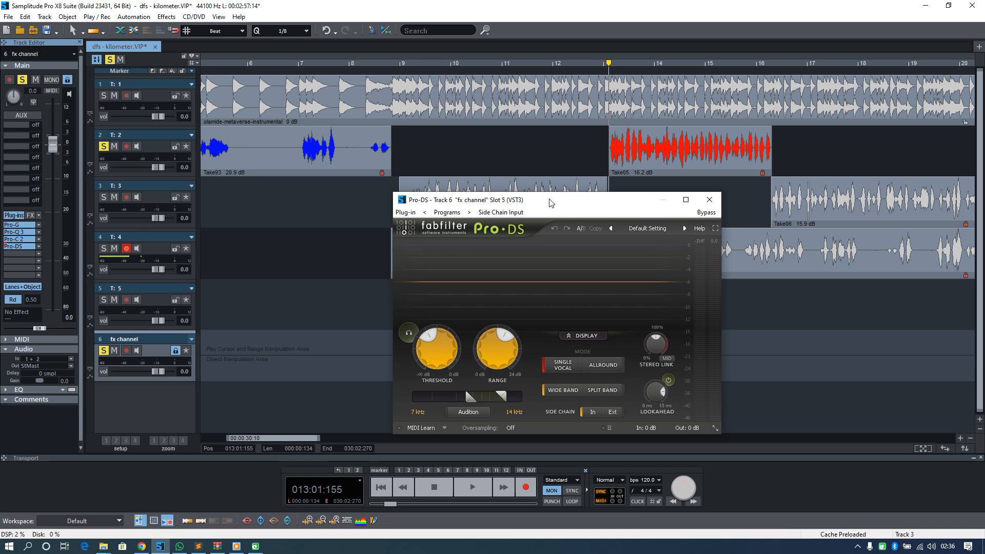
pyautogui.moveTo(587, 207); pyautogui.dragTo(585, 188)
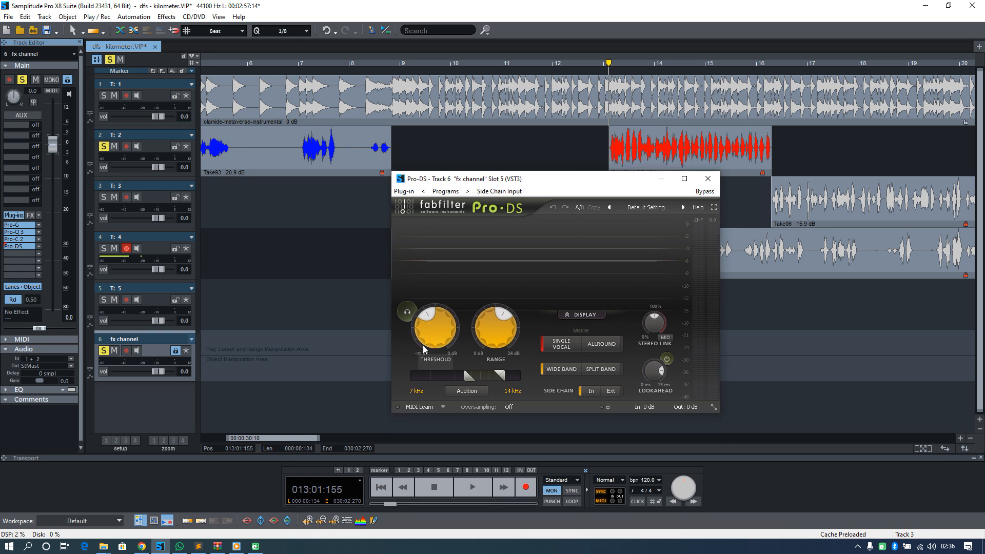
# Lower the Pro-DS threshold to -INF dB, play the vocal through the de-esser, and close it
pyautogui.moveTo(444, 331)
pyautogui.moveTo(444, 331); pyautogui.dragTo(437, 385)
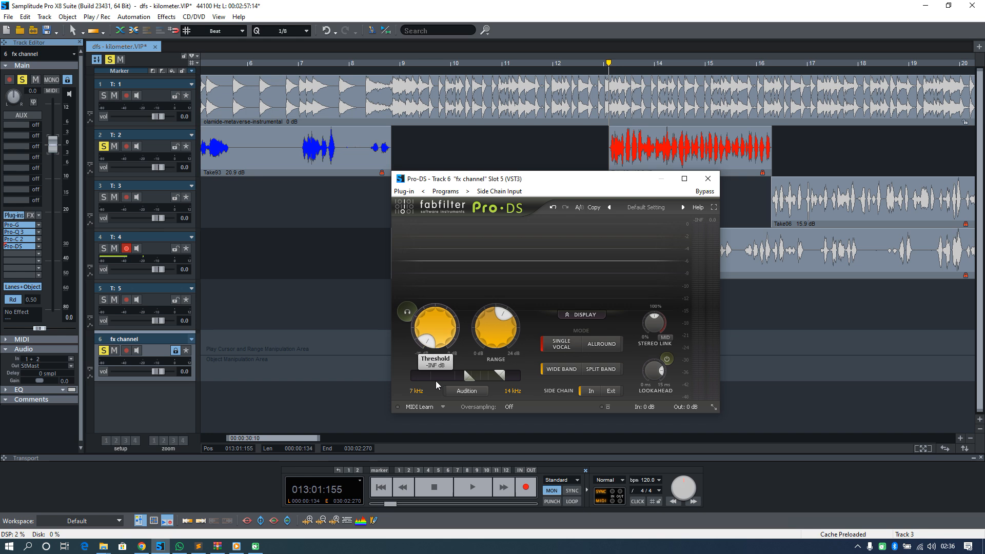
pyautogui.press('space')
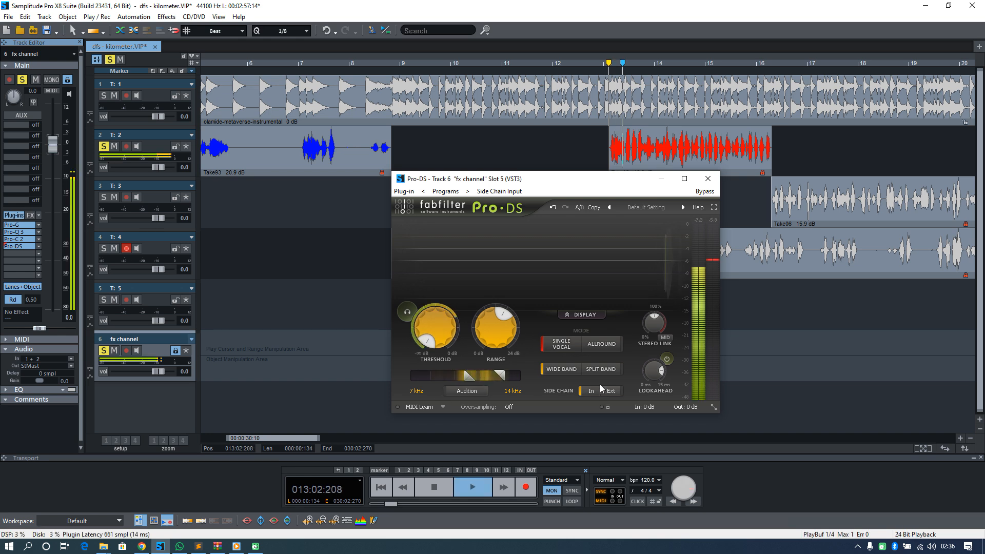
pyautogui.press('space')
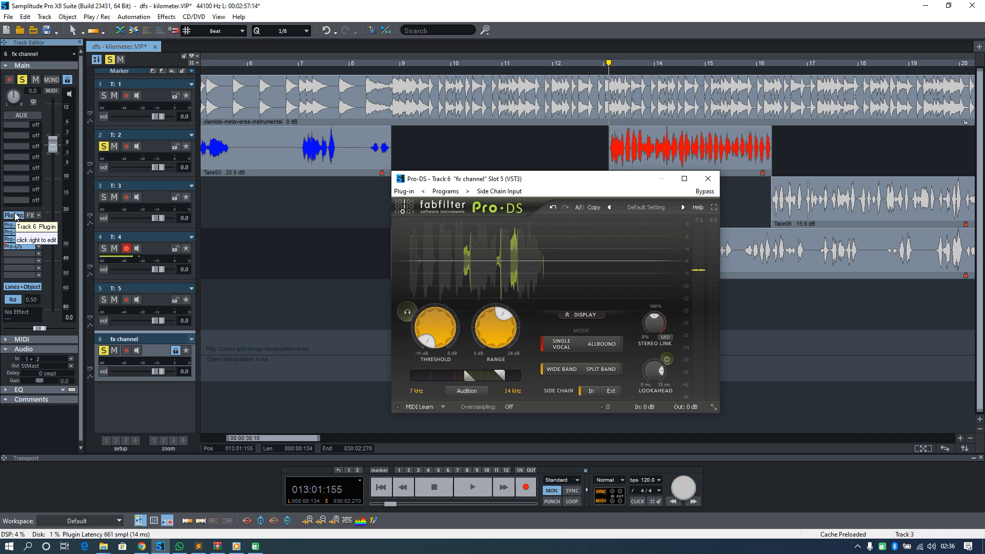
pyautogui.click(708, 179)
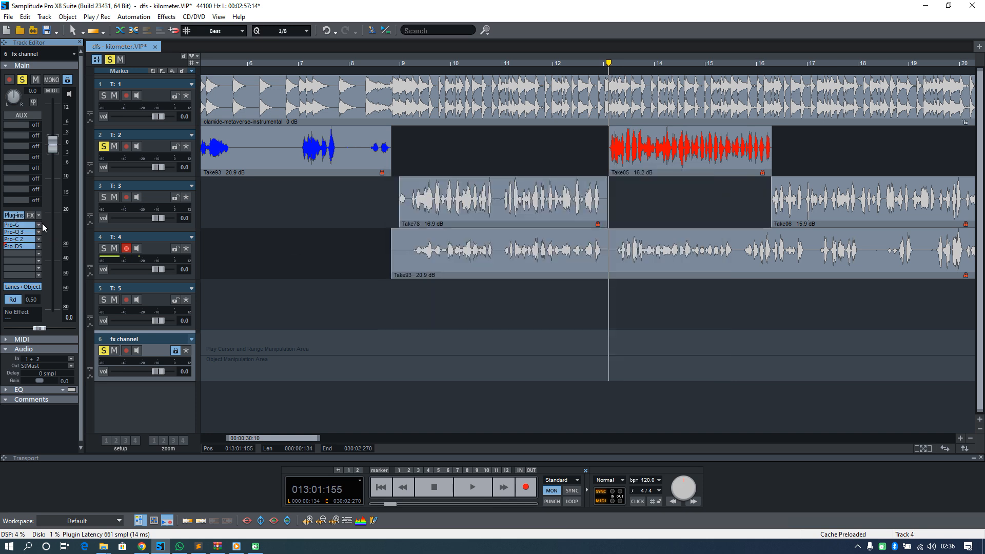
# Compare the vocal with all fx channel plug-ins bypassed and with them re-enabled by playing the same section
pyautogui.click(19, 217)
pyautogui.press('space')
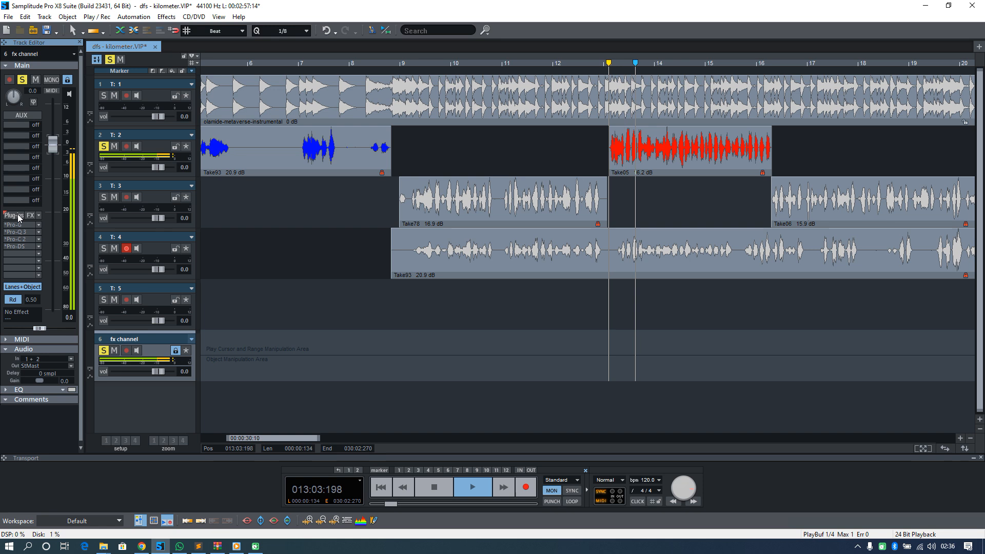
pyautogui.press('space')
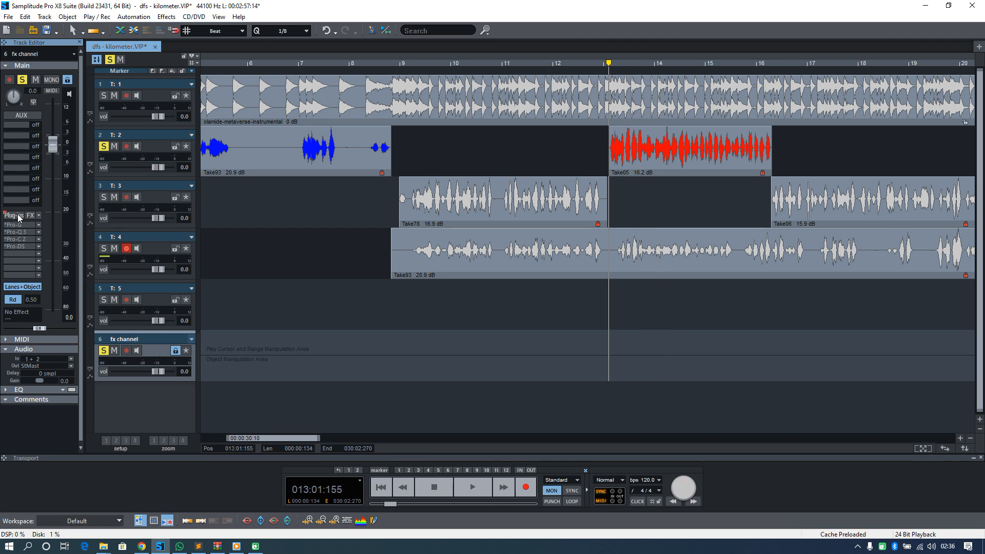
pyautogui.press('space')
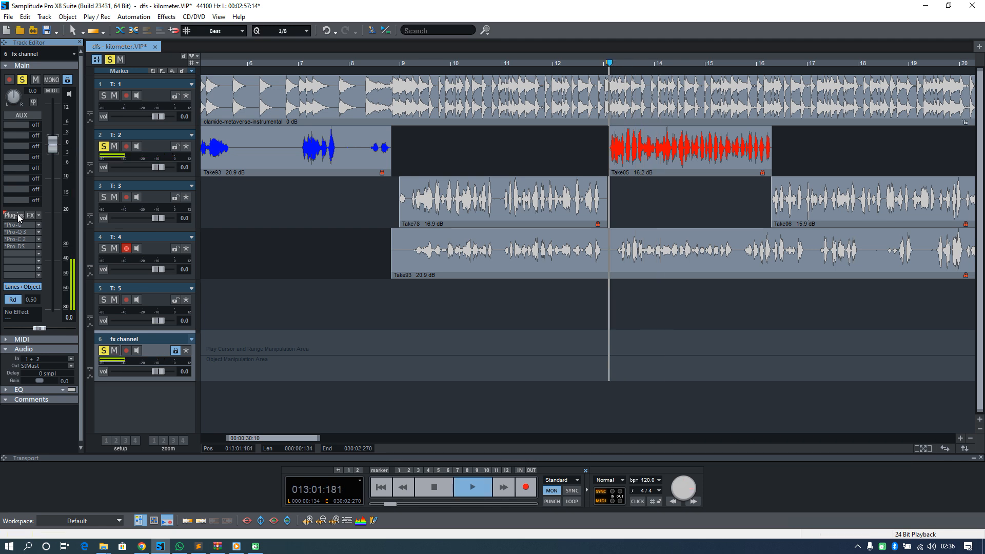
pyautogui.press('space')
pyautogui.click(19, 217)
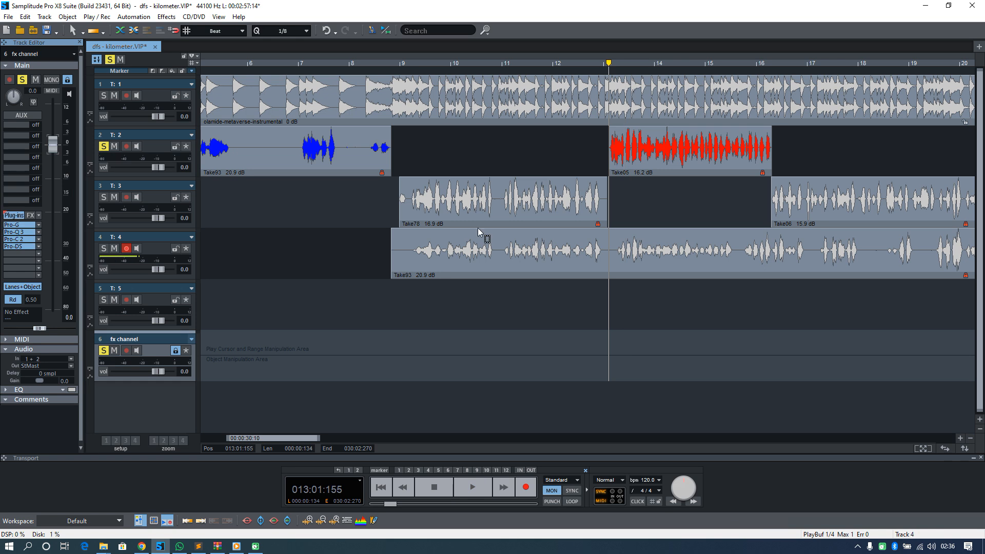
pyautogui.press('space')
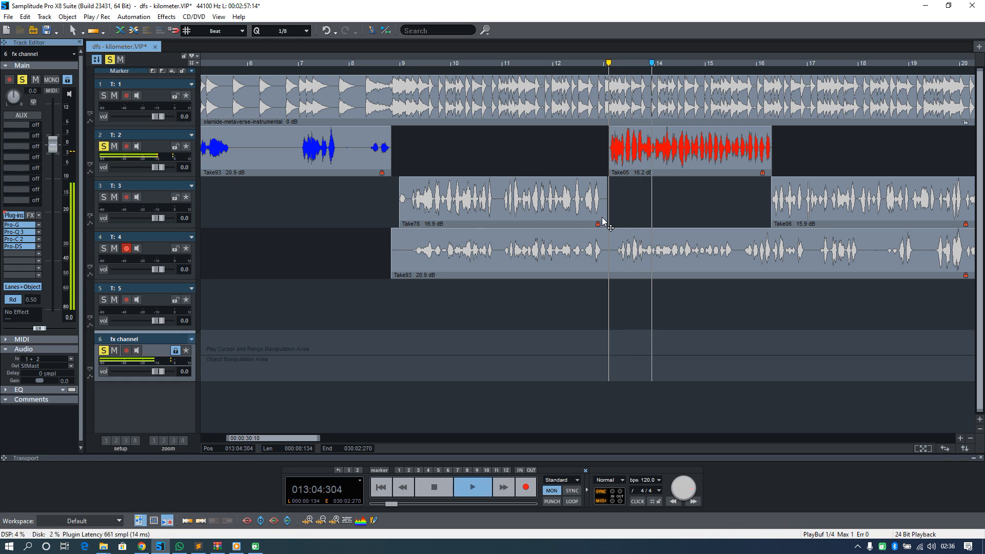
pyautogui.press('space')
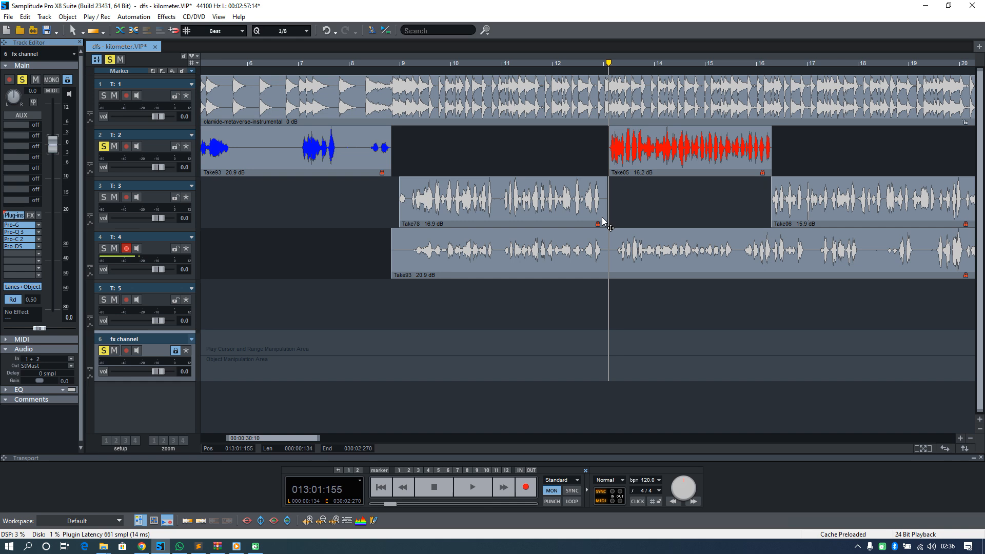
# Solo the instrumental on track 1 and play it together with the processed vocal
pyautogui.click(21, 256)
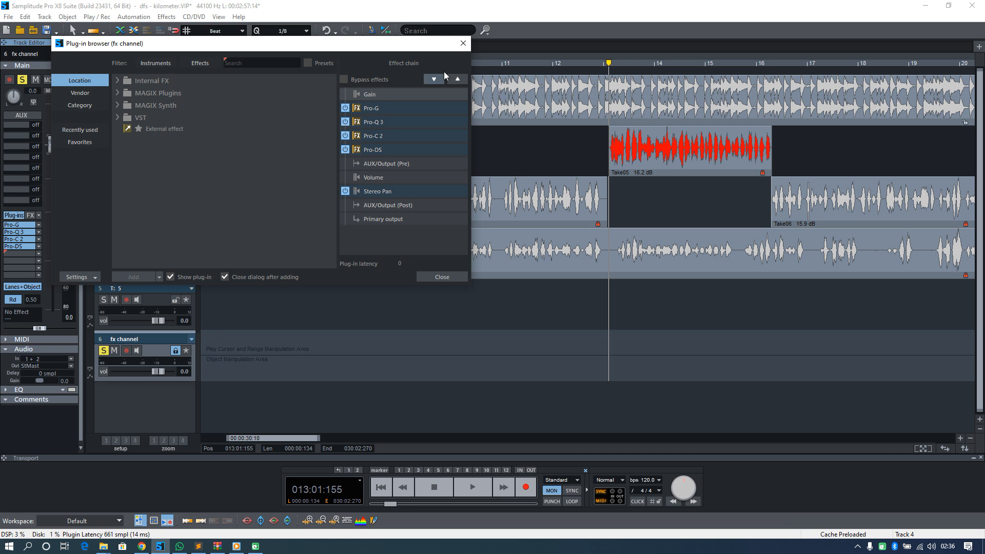
pyautogui.click(462, 46)
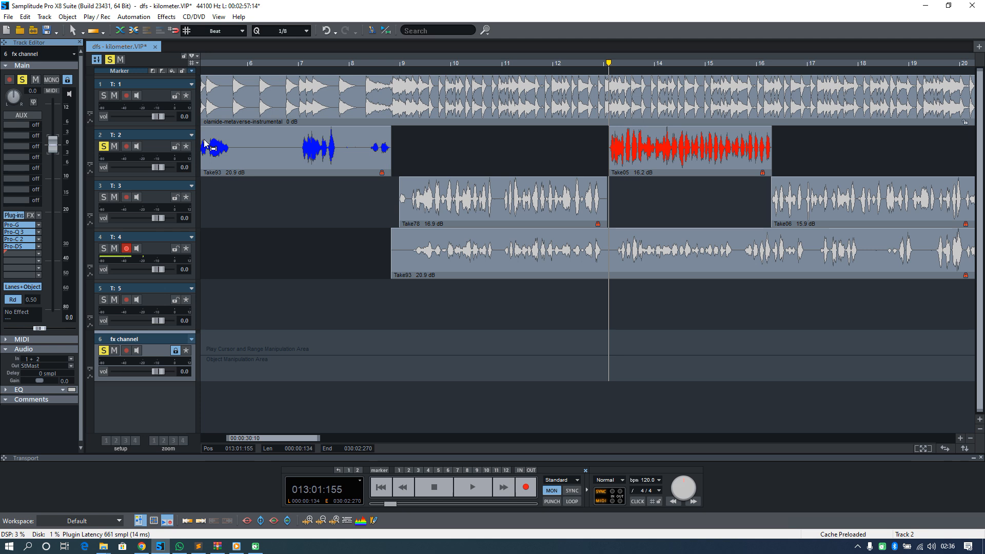
pyautogui.click(104, 96)
pyautogui.press('space')
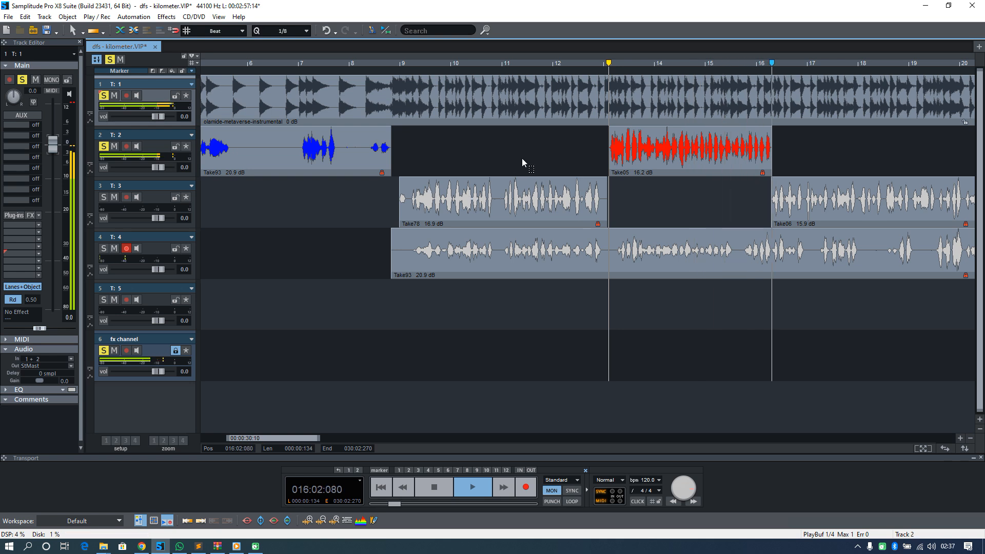
pyautogui.press('space')
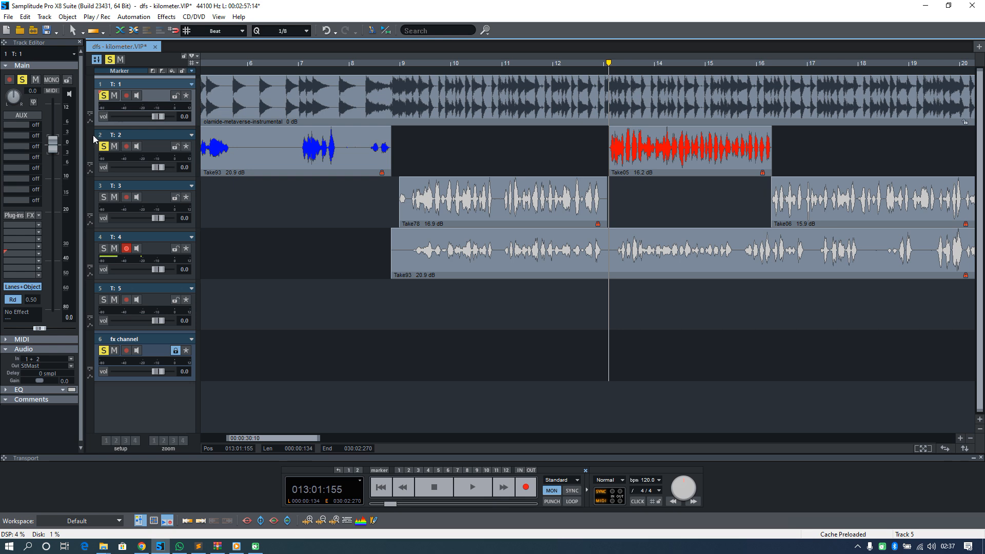
# Unsolo the instrumental, select the fx channel, and replay the processed vocal on its own
pyautogui.click(105, 97)
pyautogui.press('space')
pyautogui.press('space')
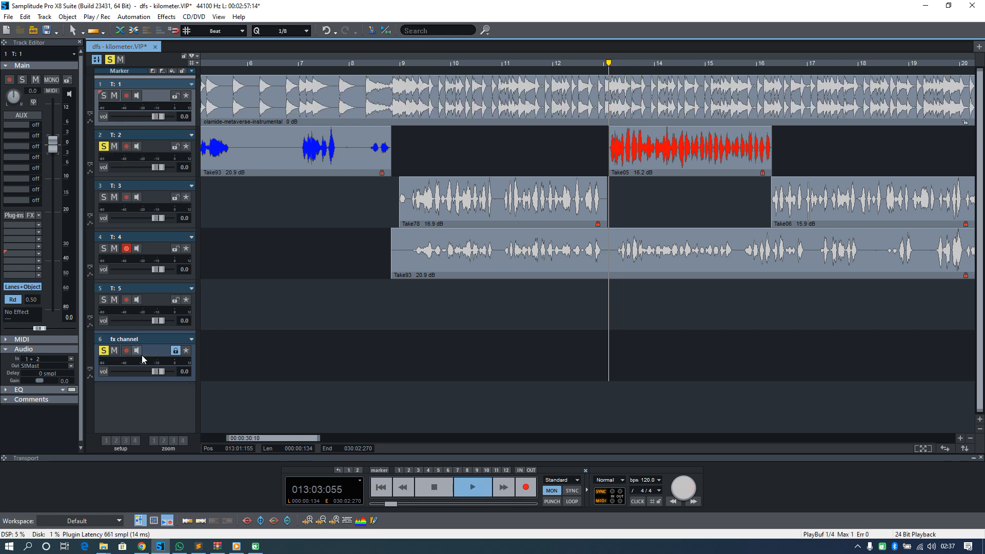
pyautogui.click(151, 353)
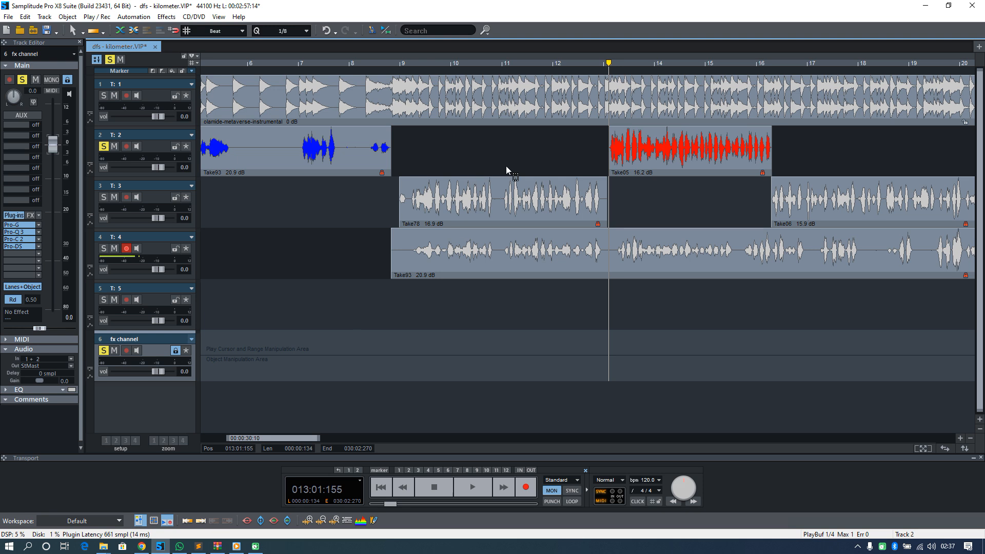
pyautogui.press('space')
pyautogui.press('space')
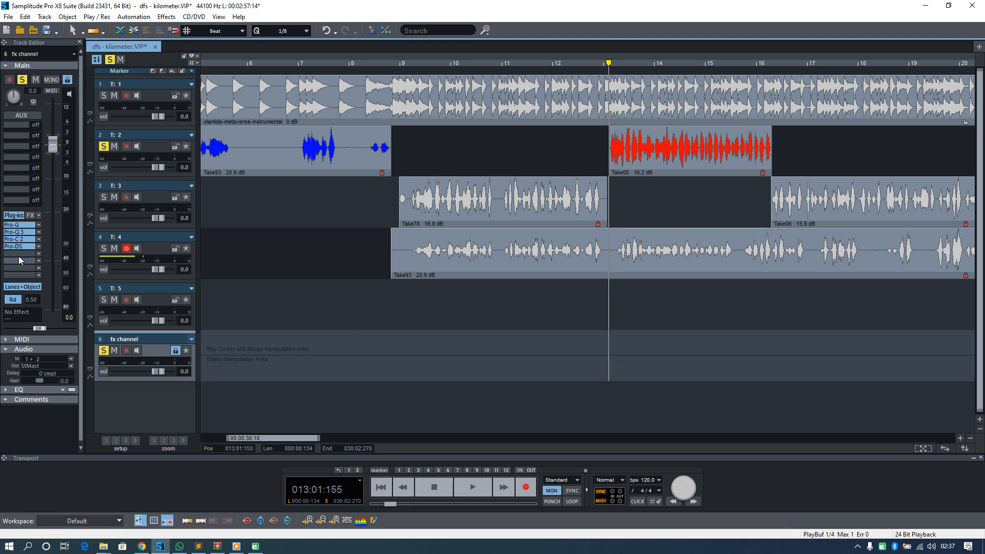
# Add the FabFilter Pro-R 2 reverb after Pro-DS on the fx channel and play the vocal with its default setting
pyautogui.click(19, 260)
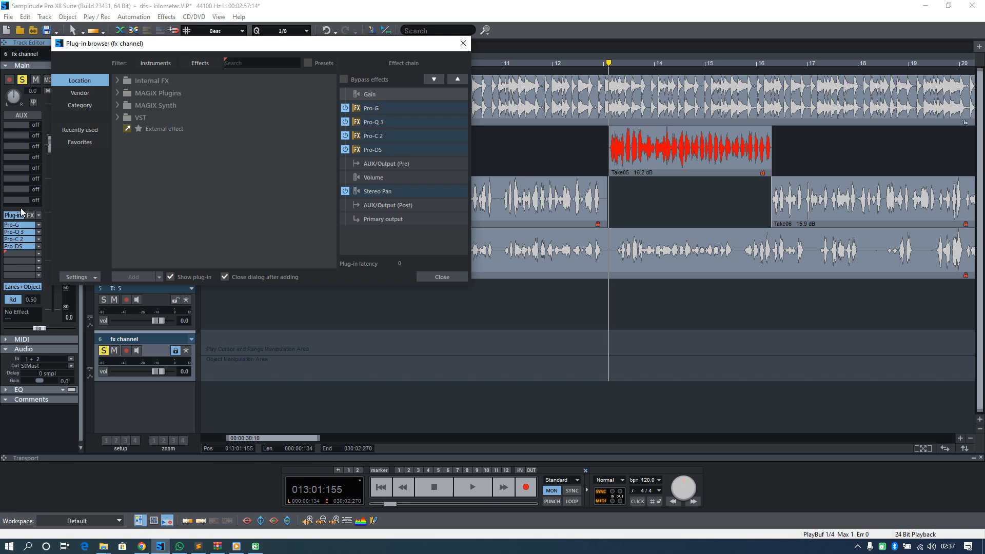
pyautogui.write('-r')
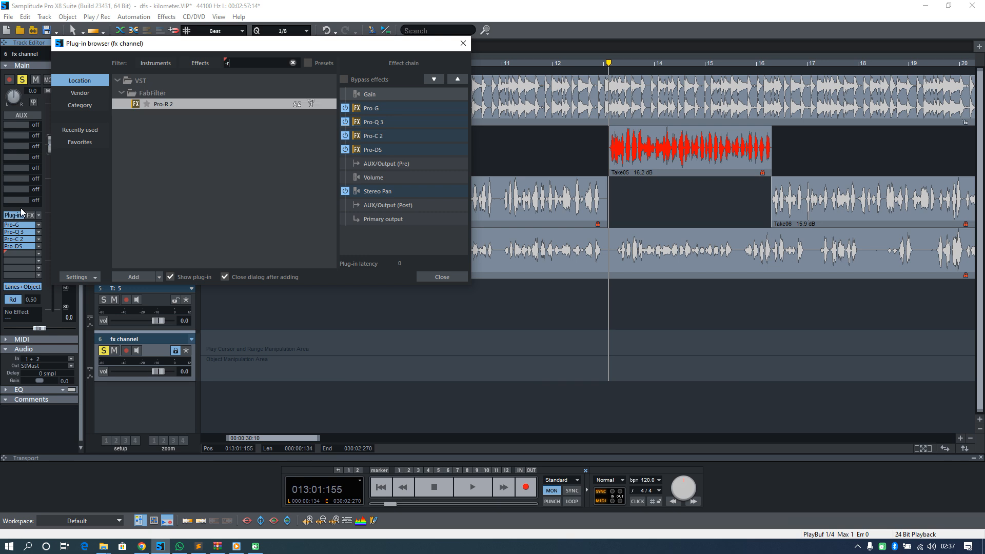
pyautogui.doubleClick(158, 108)
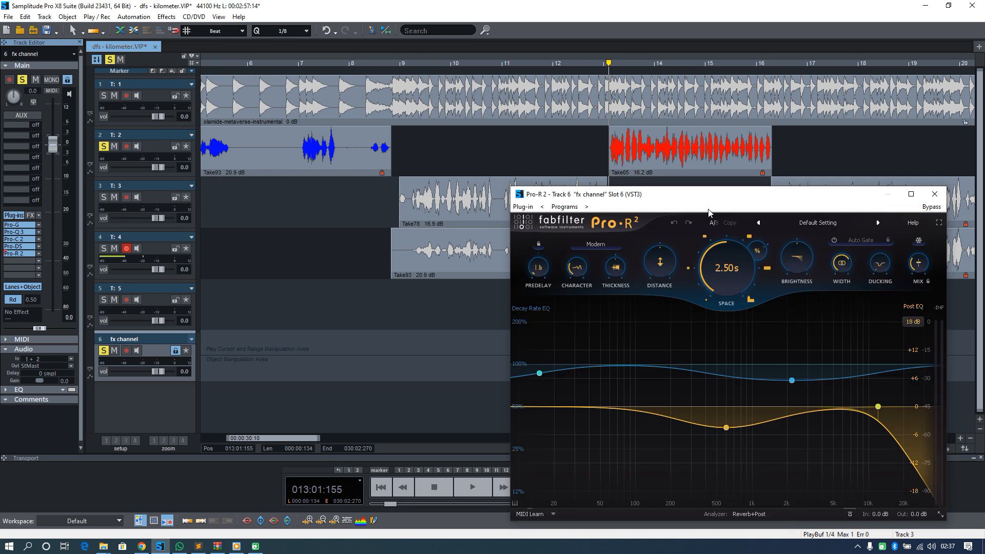
pyautogui.moveTo(734, 195); pyautogui.dragTo(602, 200)
pyautogui.press('space')
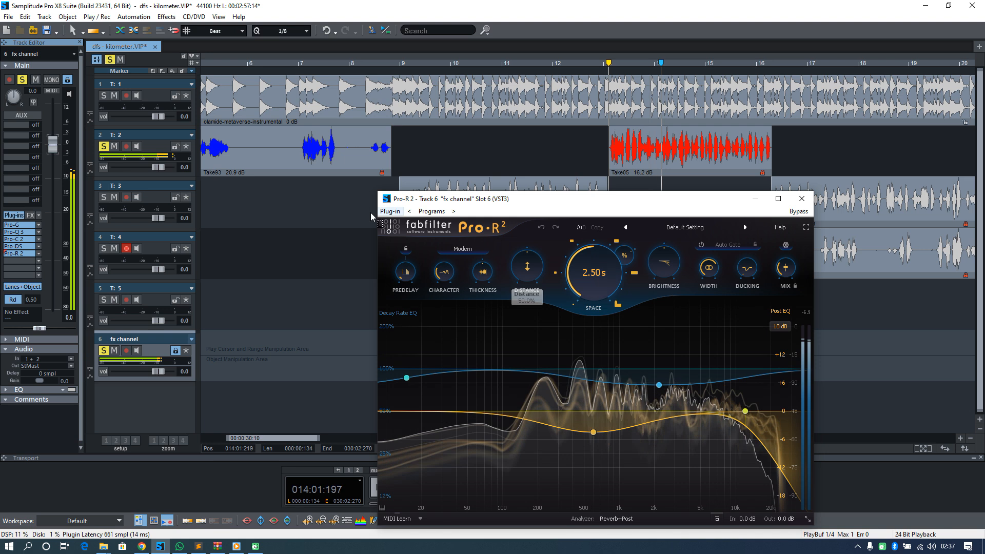
pyautogui.moveTo(568, 199); pyautogui.dragTo(477, 160)
pyautogui.press('space')
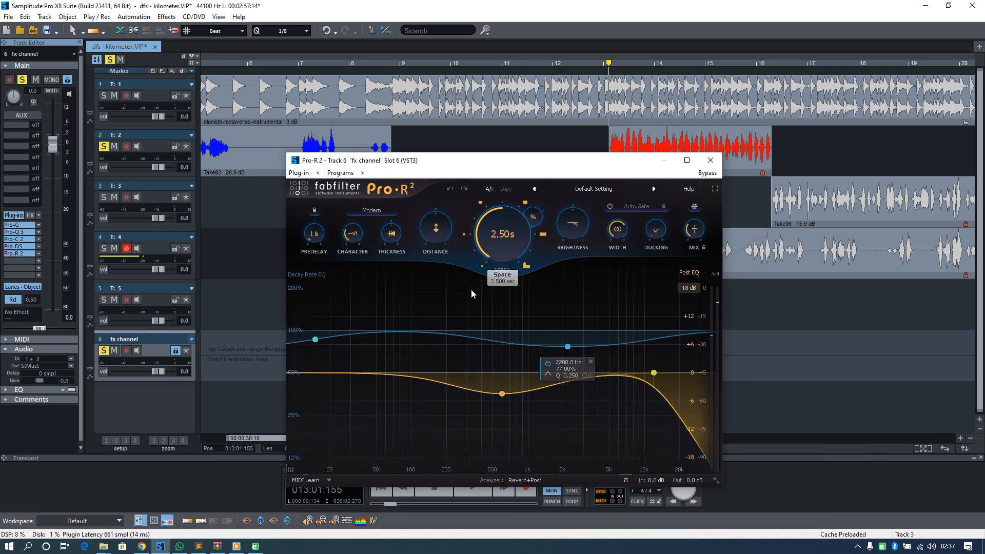
# Try a Space value of 10 s in the Pro-R 2 reverb and play the vocal
pyautogui.moveTo(493, 248)
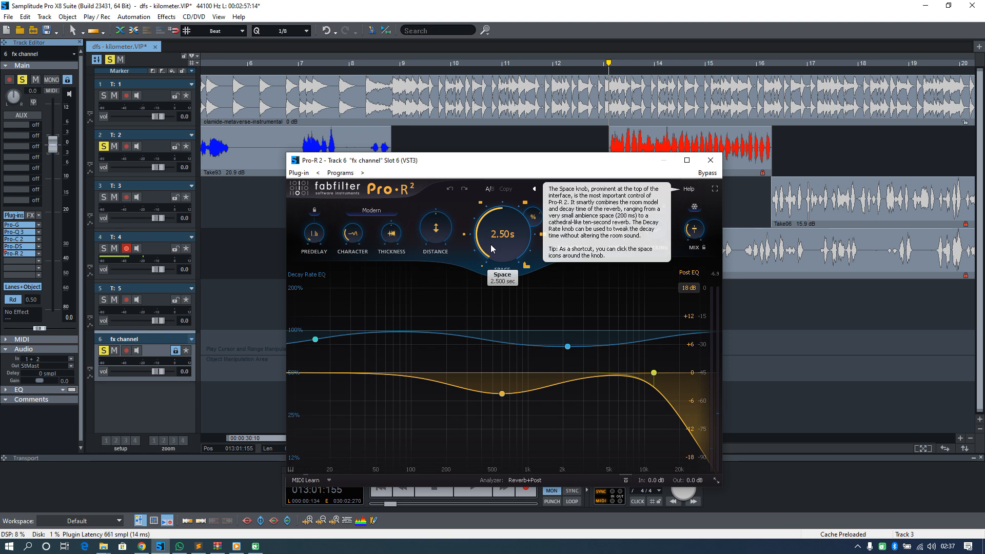
pyautogui.moveTo(492, 248); pyautogui.dragTo(492, 189)
pyautogui.press('space')
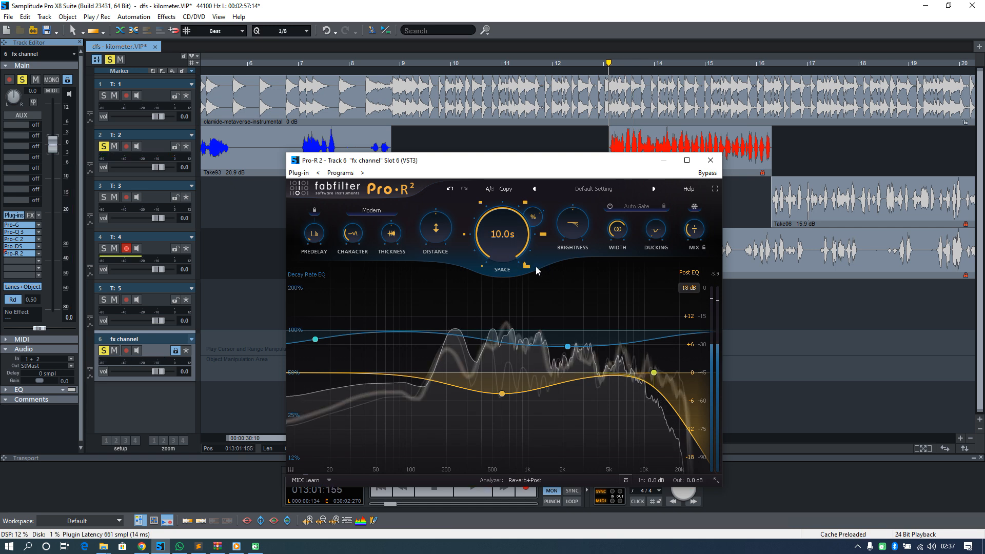
pyautogui.press('space')
# Set the Pro-R 2 reverb's Space to about 5.32 s and play the vocal
pyautogui.moveTo(491, 240)
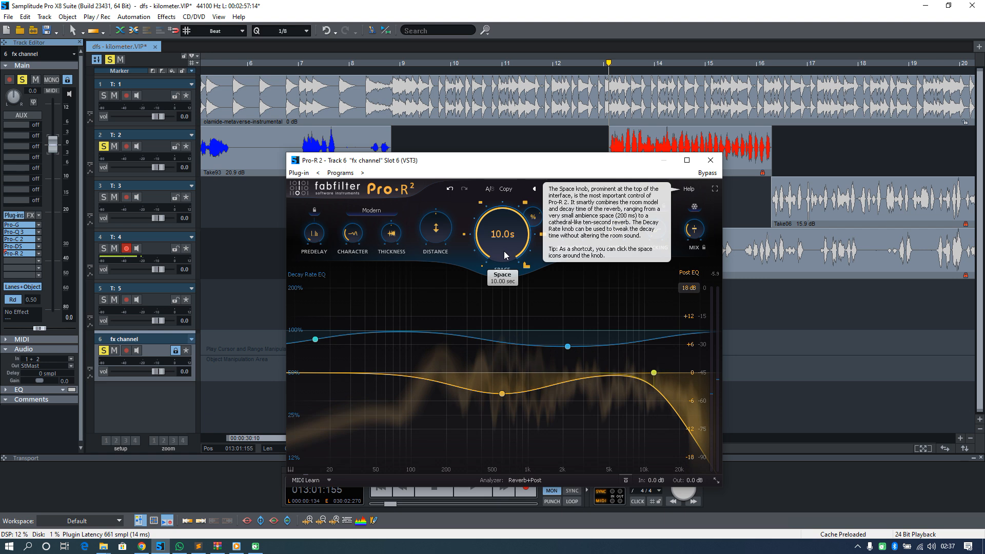
pyautogui.moveTo(505, 249); pyautogui.dragTo(496, 253)
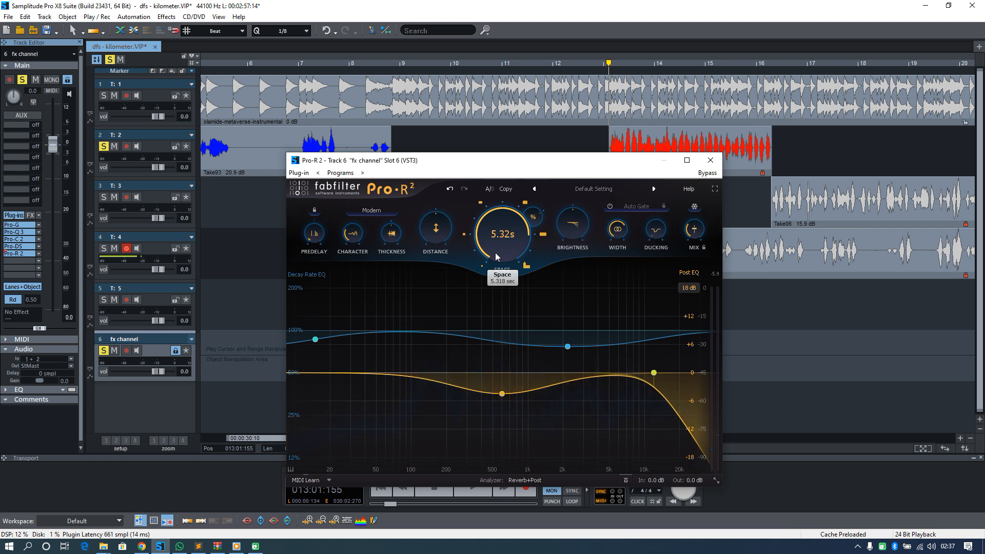
pyautogui.press('space')
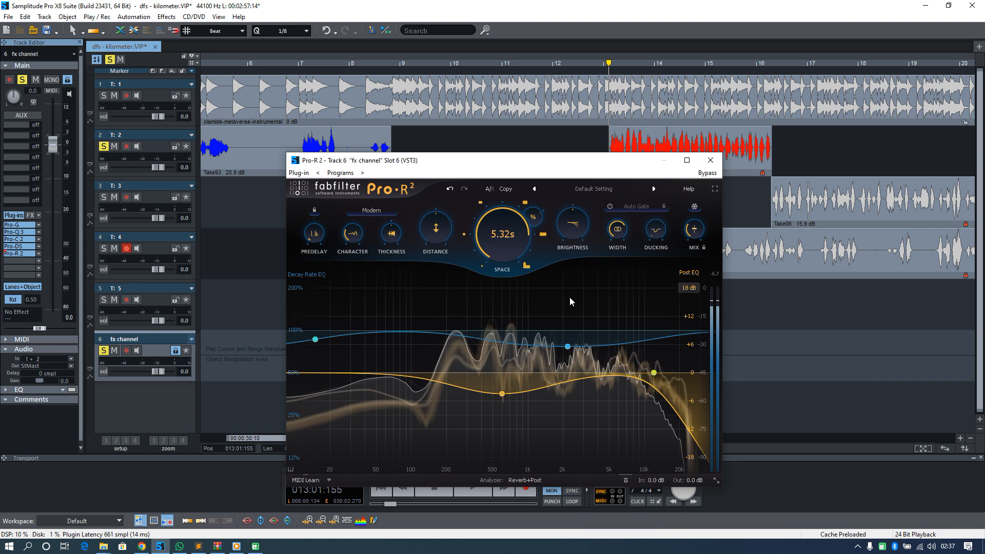
pyautogui.press('space')
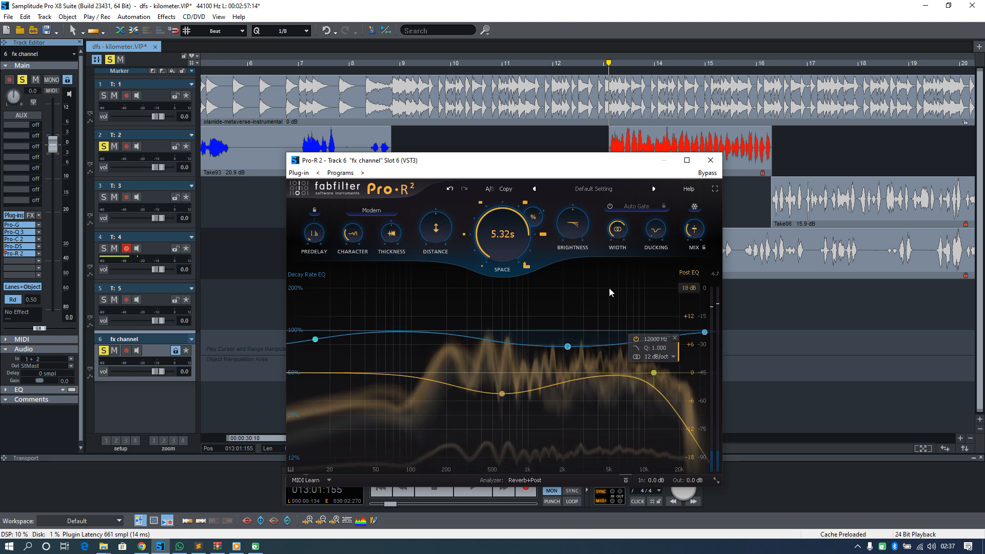
# Solo the instrumental track again and play it together with the reverbed vocal
pyautogui.click(104, 95)
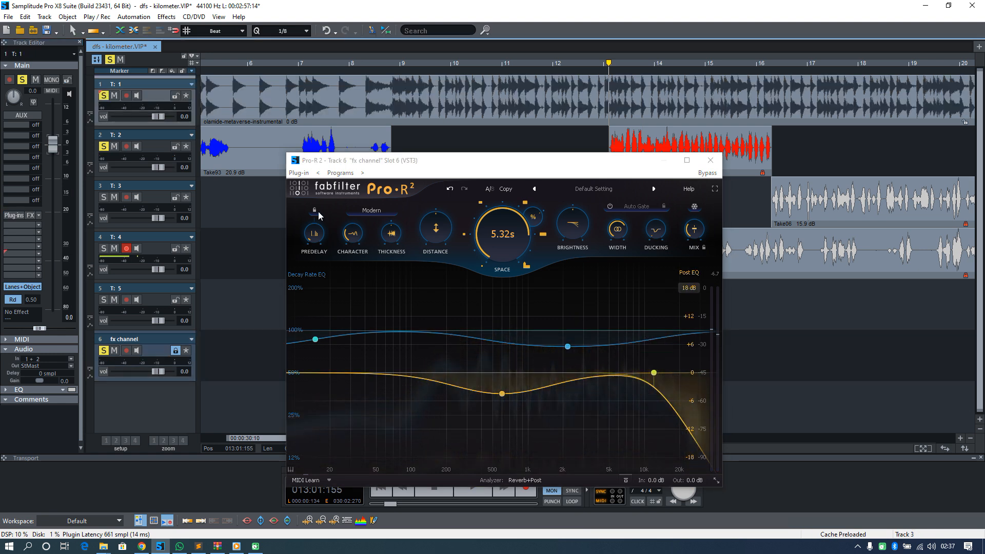
pyautogui.press('space')
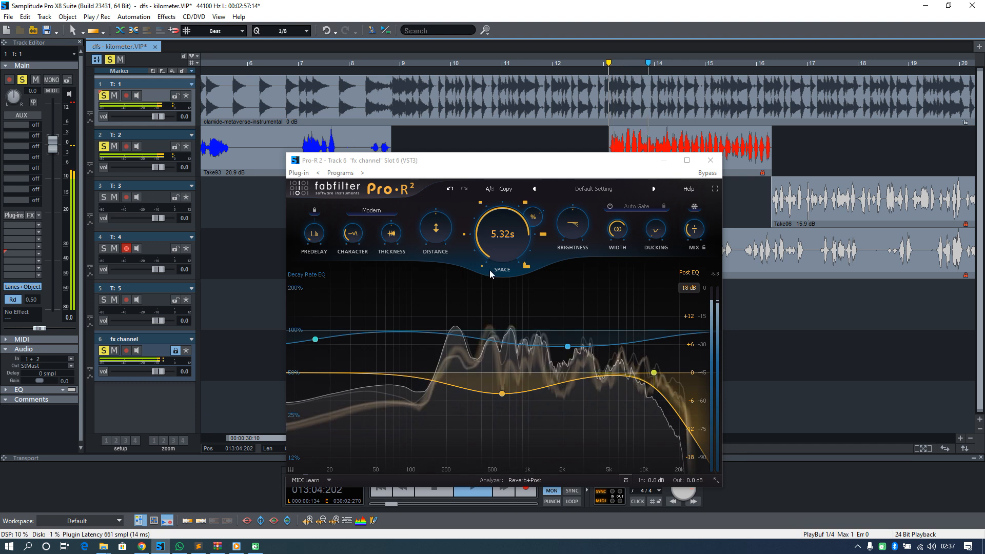
pyautogui.press('space')
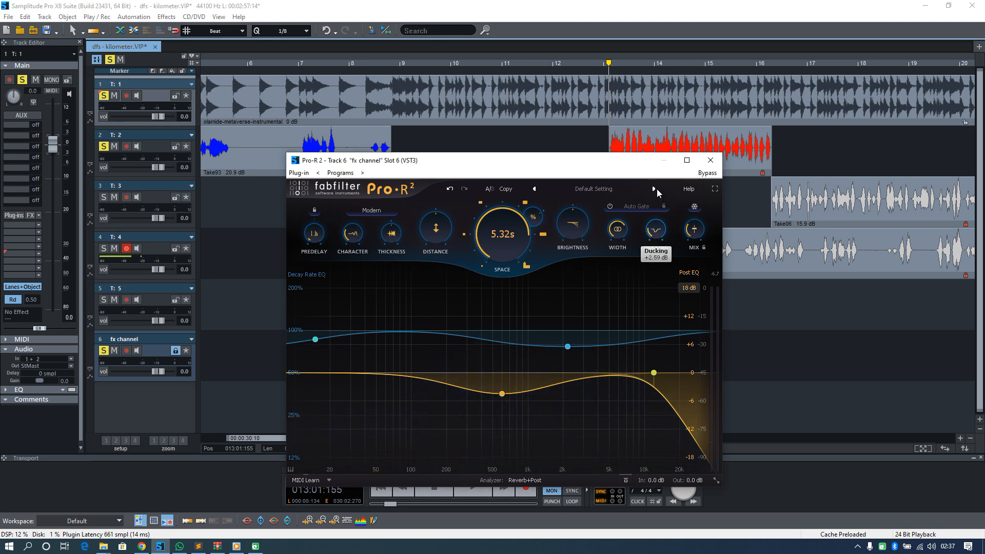
# Try a Ducking value of +48 dB in the Pro-R 2 reverb and play the mix
pyautogui.press('space')
pyautogui.moveTo(657, 249)
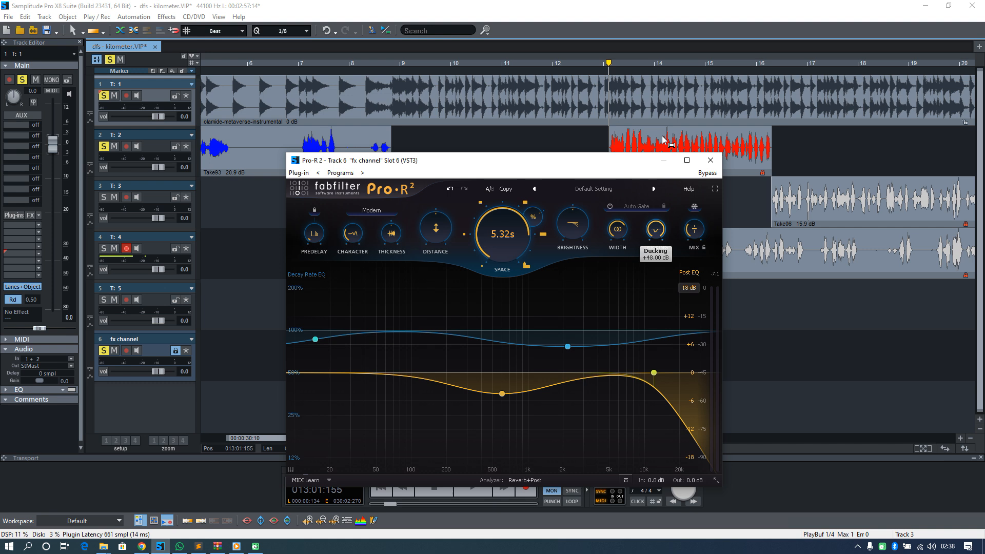
pyautogui.press('space')
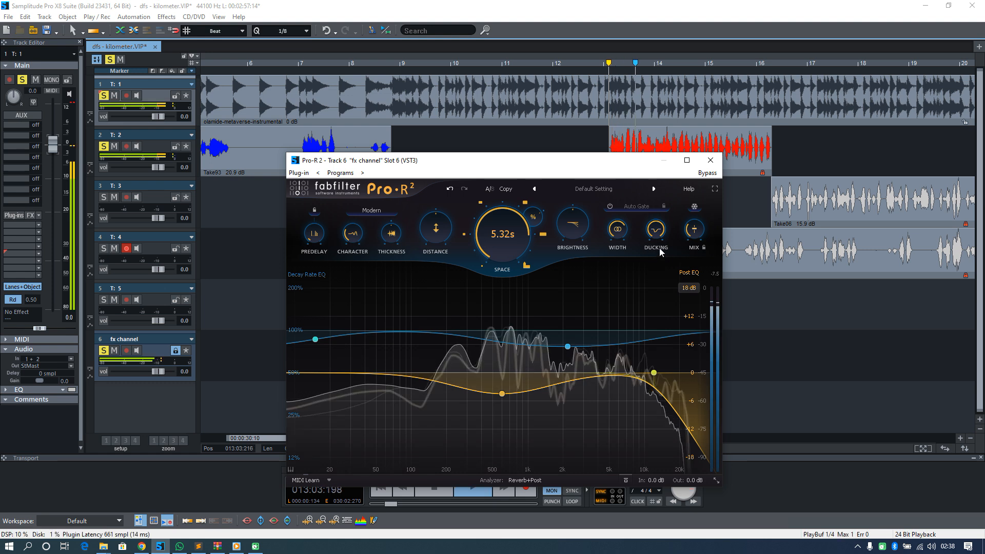
pyautogui.press('space')
# Turn the Pro-R 2 reverb's Ducking back down and play the mix
pyautogui.moveTo(659, 230)
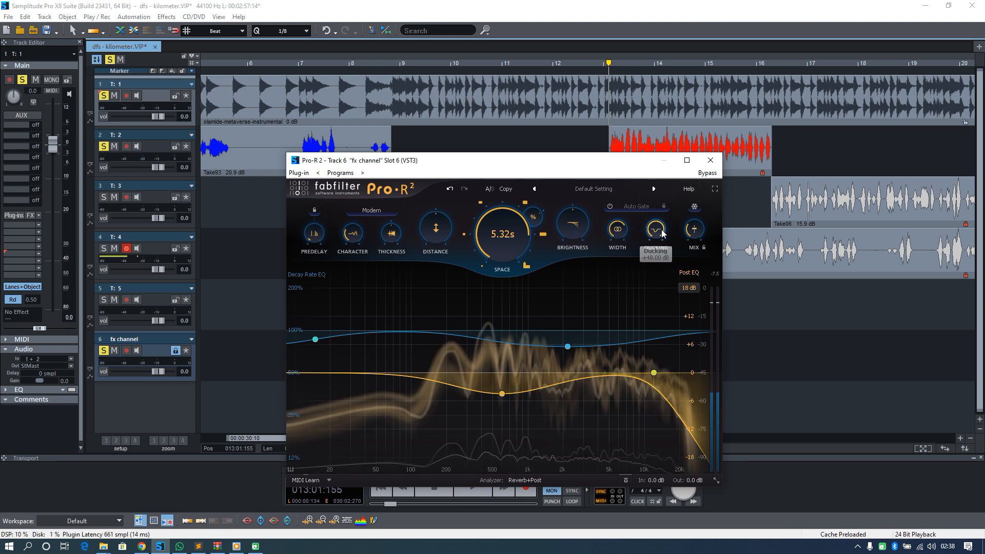
pyautogui.moveTo(659, 226); pyautogui.dragTo(659, 320)
pyautogui.press('space')
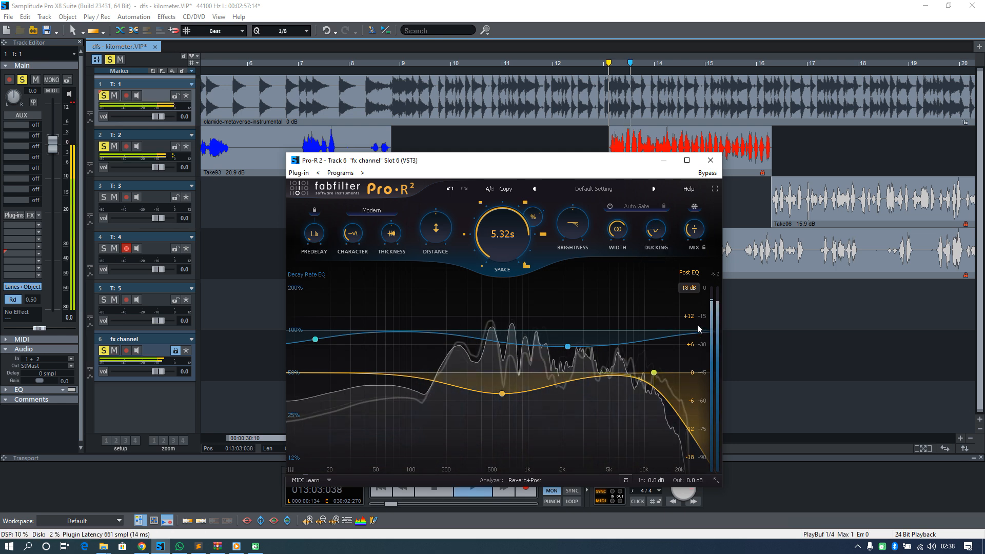
# Lower the Pro-R 2 reverb's Mix to about 8.17% and play the vocal with the instrumental
pyautogui.moveTo(695, 227)
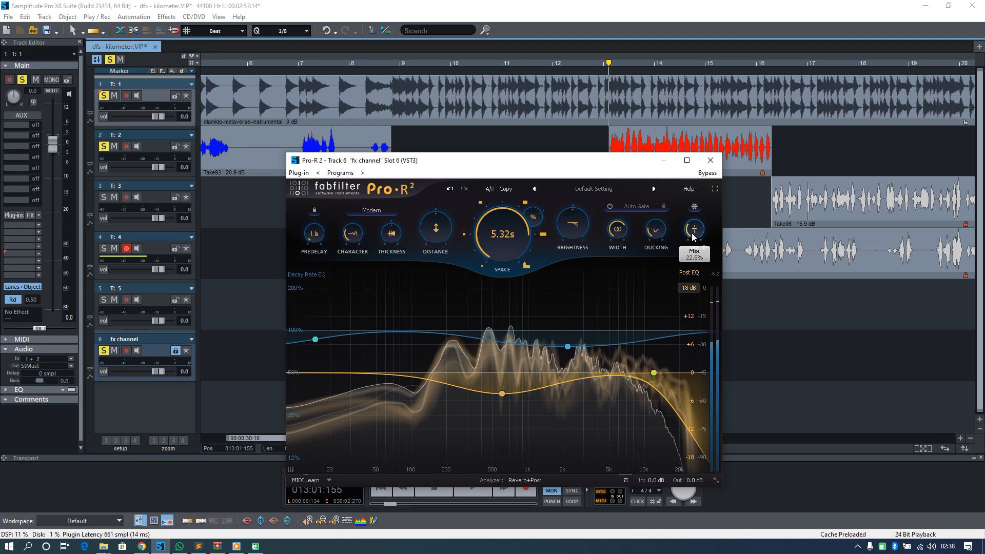
pyautogui.press('space')
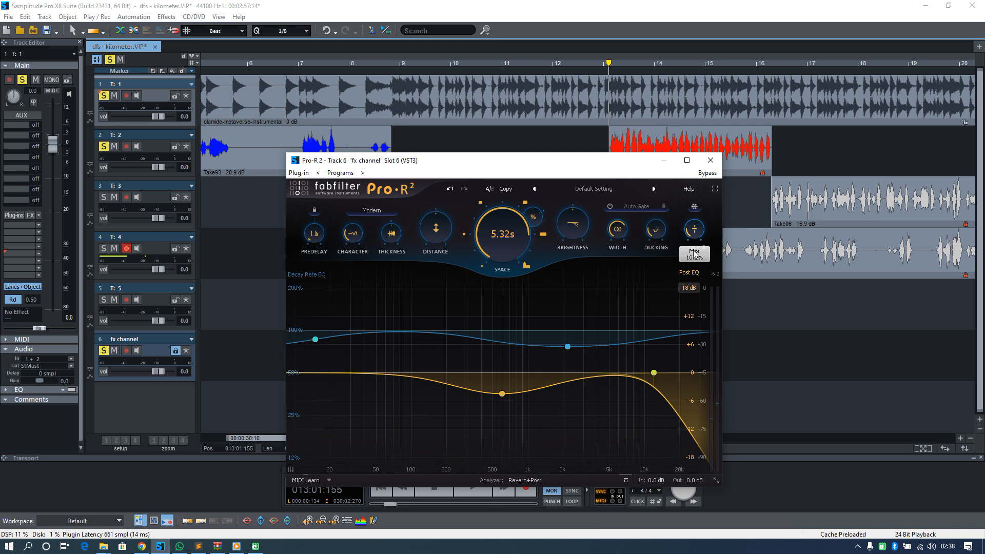
pyautogui.press('space')
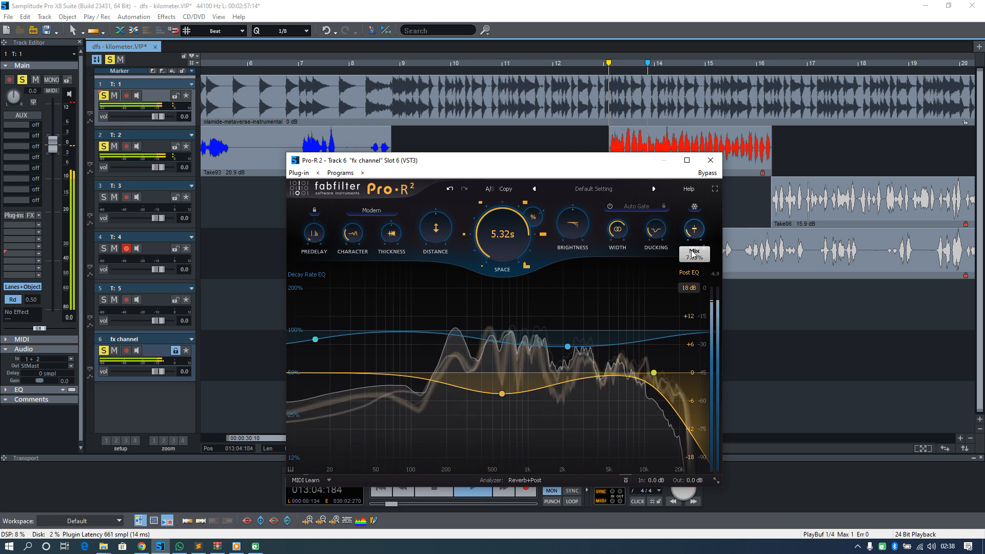
pyautogui.press('space')
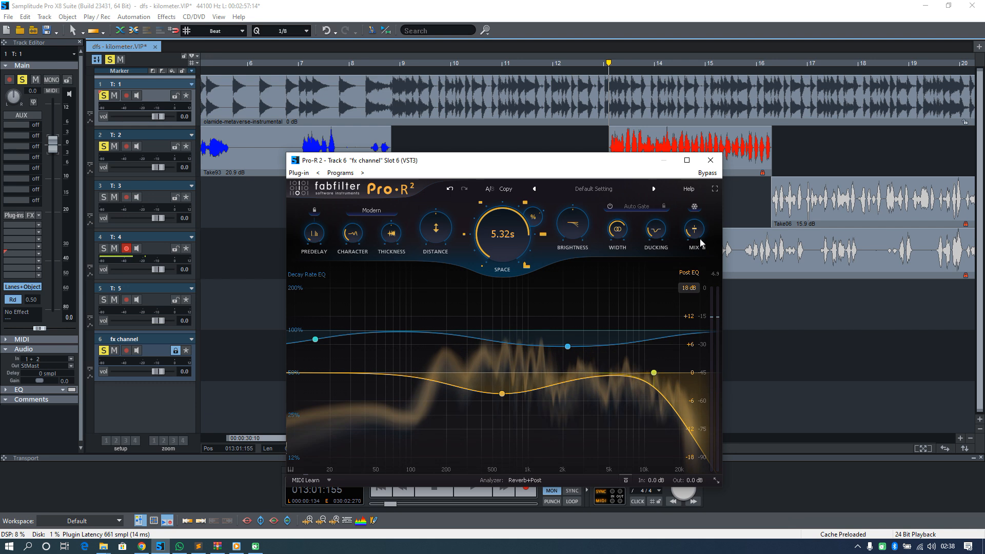
pyautogui.press('space')
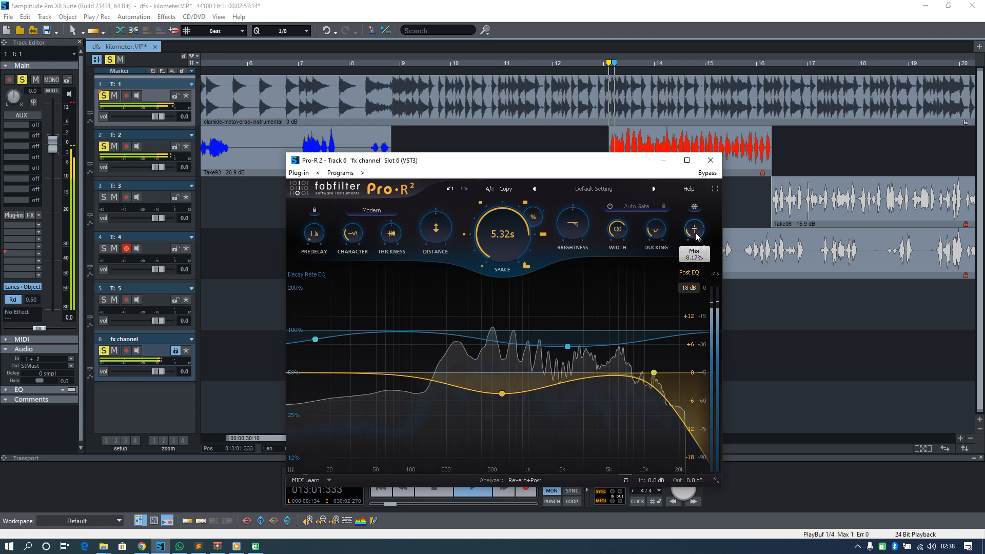
# Try a Mix value of 100% in the Pro-R 2 reverb and replay the passage
pyautogui.moveTo(693, 234); pyautogui.dragTo(701, 119)
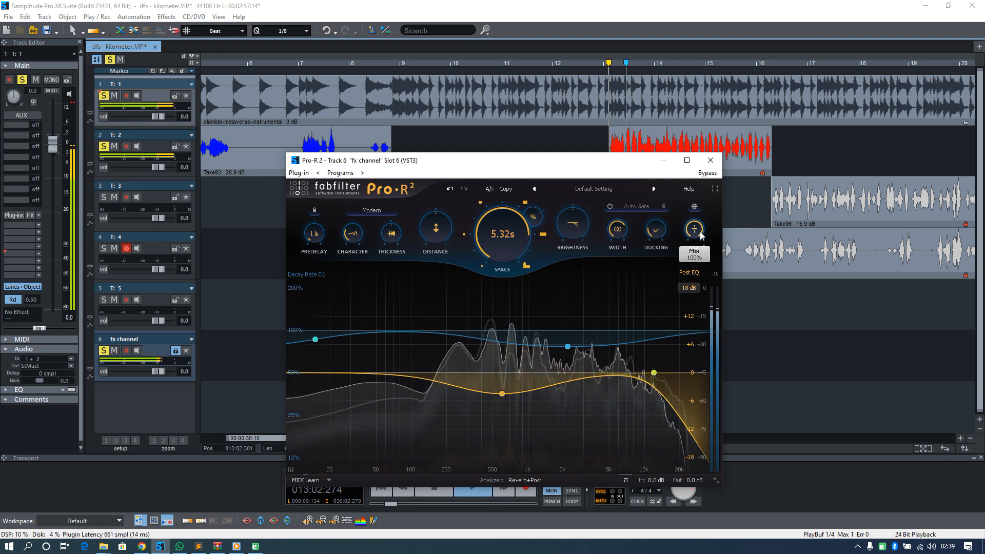
pyautogui.moveTo(693, 233)
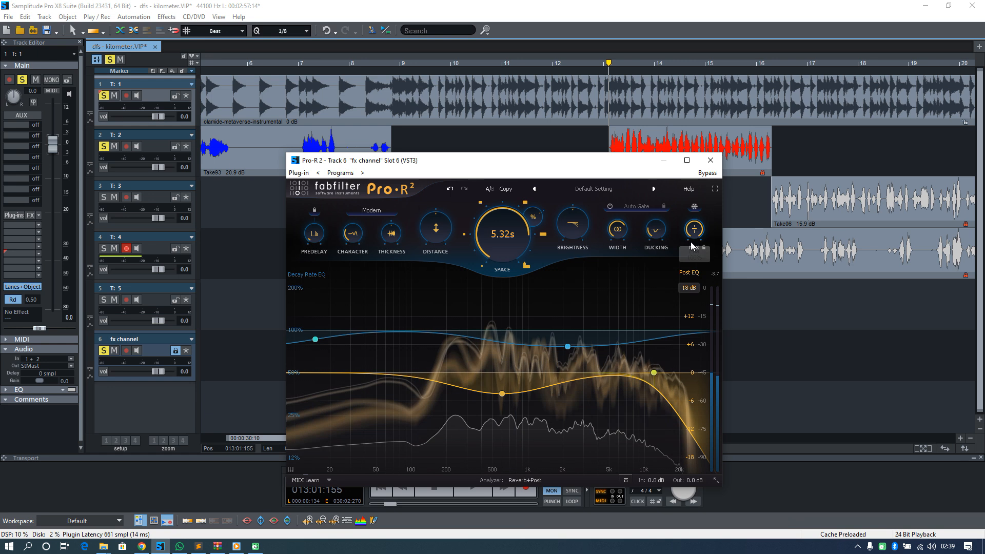
pyautogui.press('space')
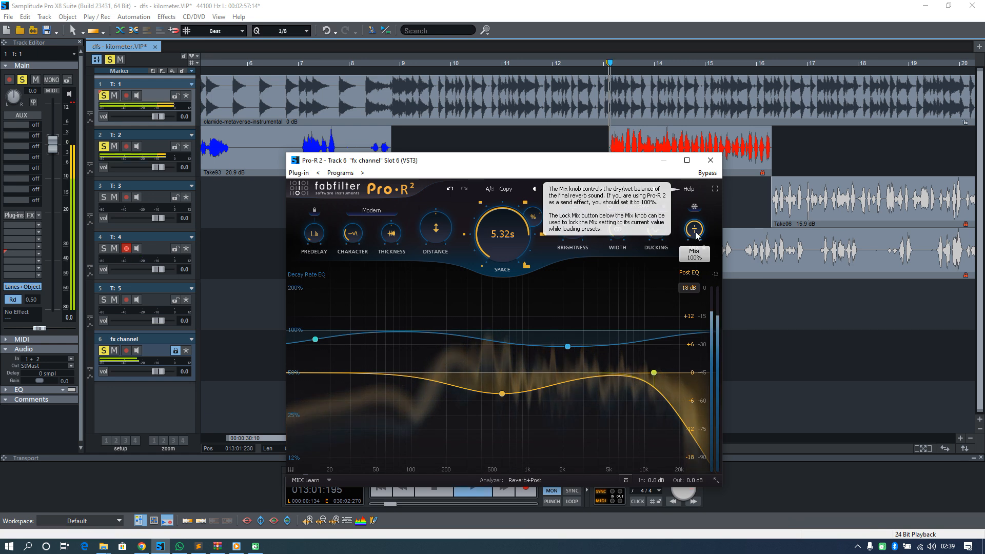
# Reduce the Pro-R 2 reverb's Mix to a low, mostly dry level and play the passage
pyautogui.moveTo(695, 237); pyautogui.dragTo(702, 349)
pyautogui.press('space')
pyautogui.press('space')
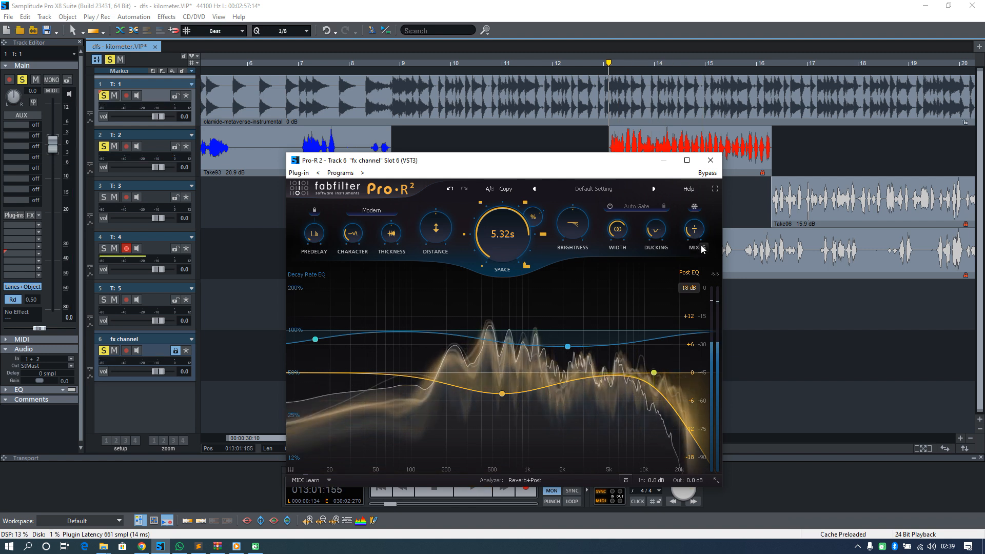
# Close the Pro-R 2 window and replay the vocal with the instrumental
pyautogui.press('space')
pyautogui.click(710, 160)
pyautogui.press('space')
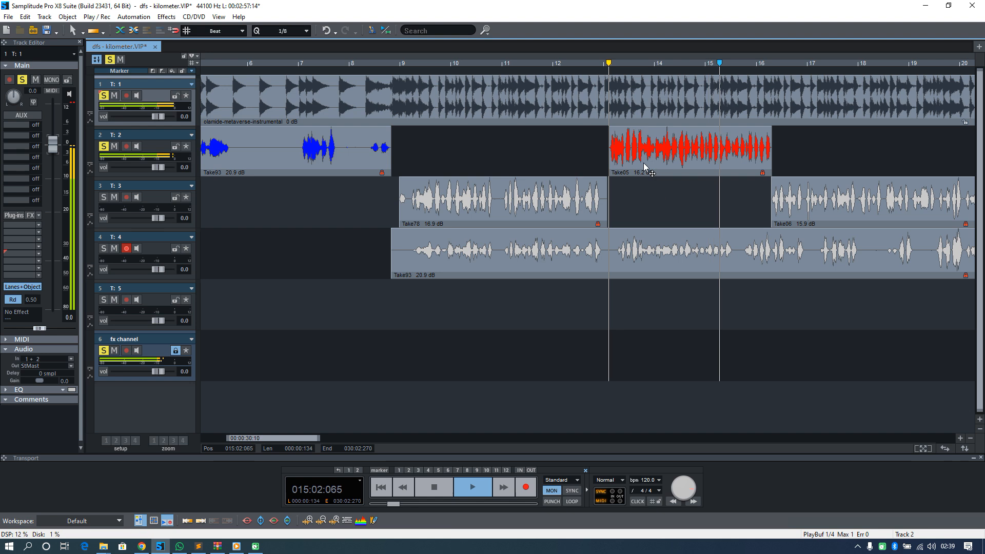
pyautogui.press('space')
# Reopen Pro-R 2 on the fx channel, set its Space to about 4.37 s during playback, and close it
pyautogui.click(221, 363)
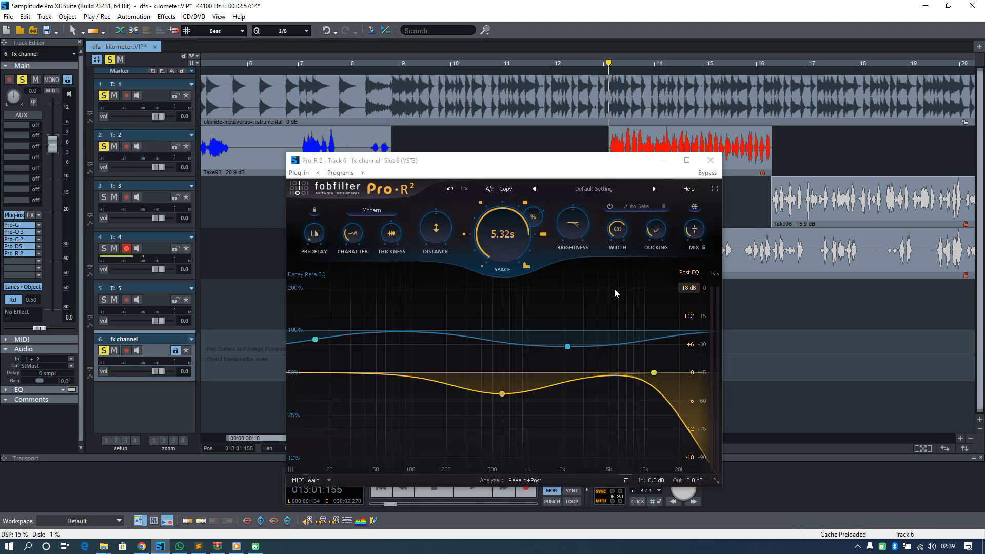
pyautogui.press('space')
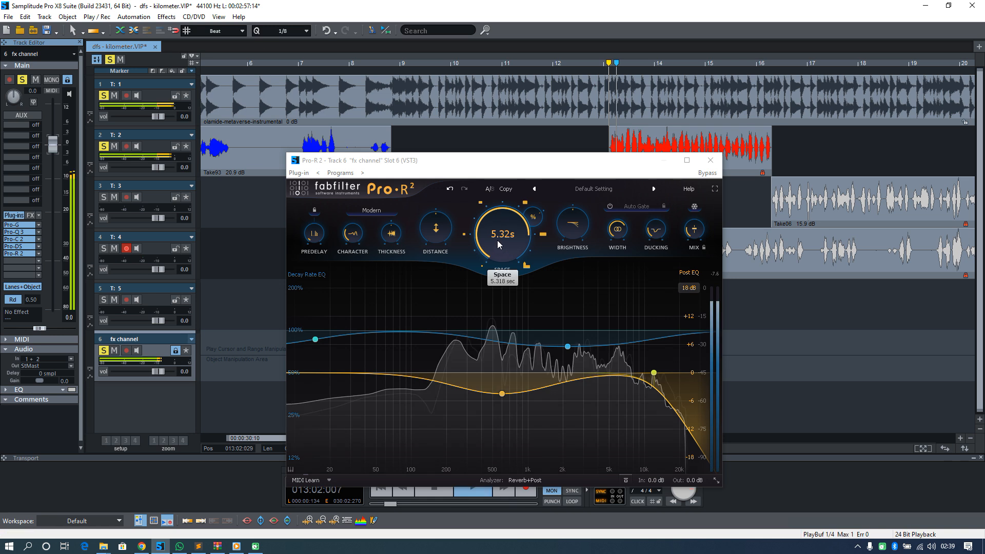
pyautogui.moveTo(496, 249); pyautogui.dragTo(497, 257)
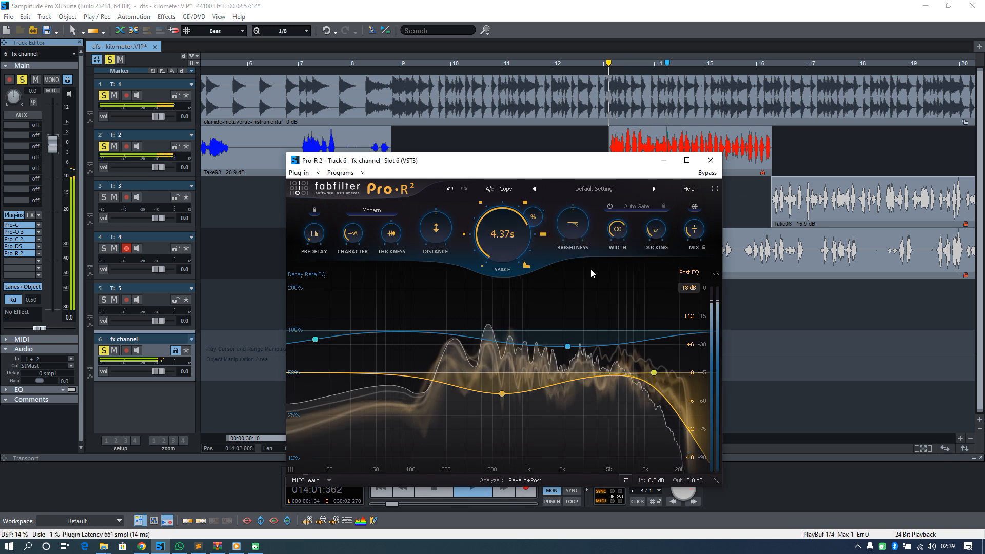
pyautogui.click(718, 167)
pyautogui.press('space')
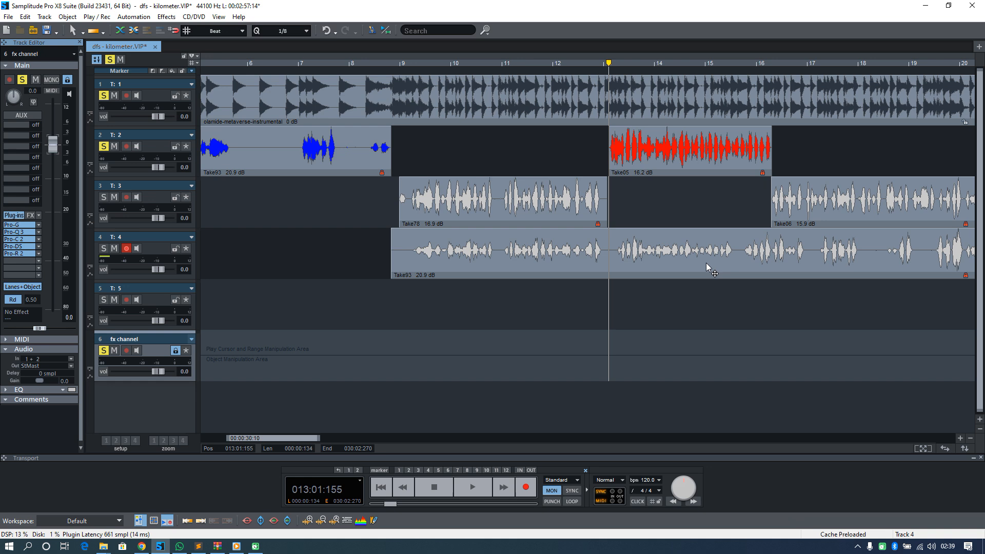
# Add the FabFilter Timeless 3 delay after Pro-R 2 on the fx channel and play the mix with its default setting
pyautogui.rightClick(17, 263)
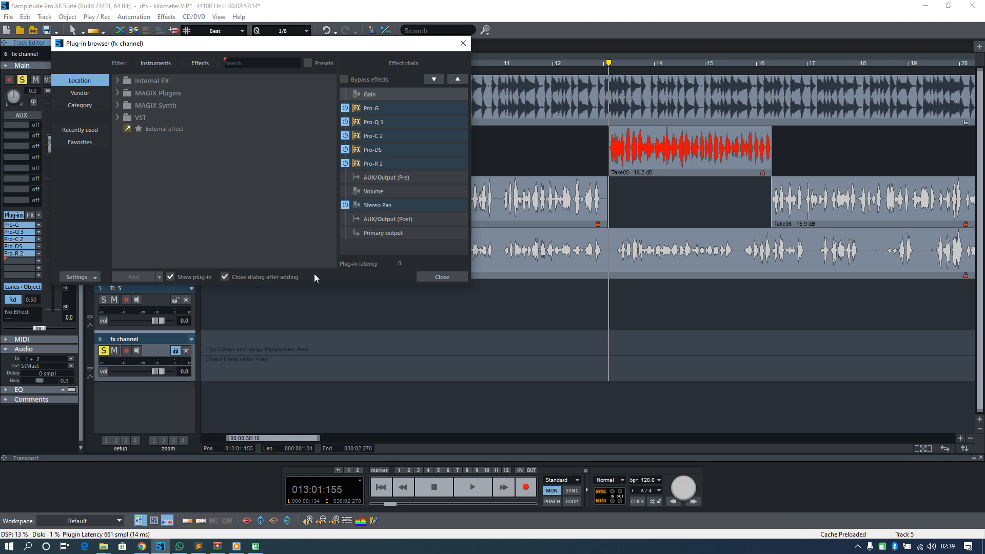
pyautogui.write('time')
pyautogui.press('Return')
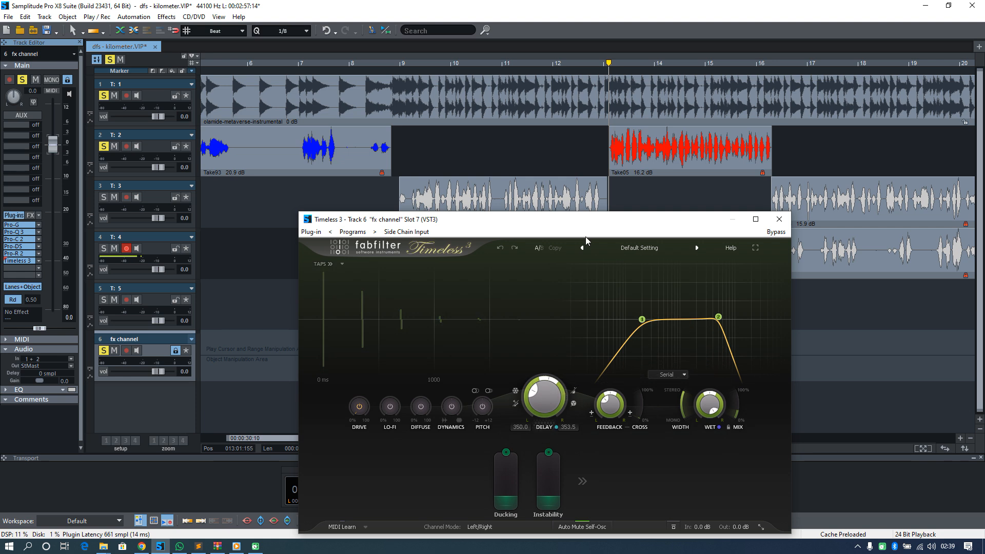
pyautogui.click(533, 122)
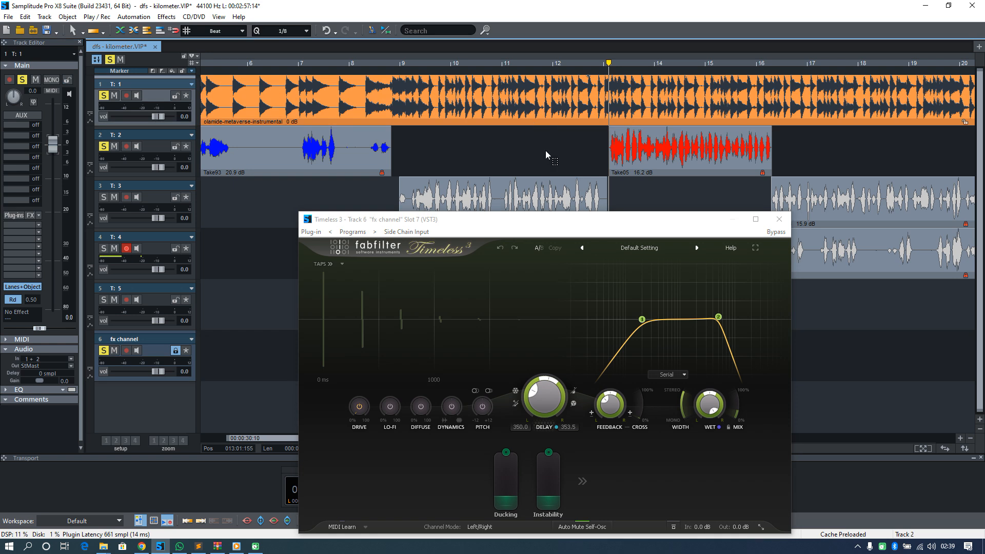
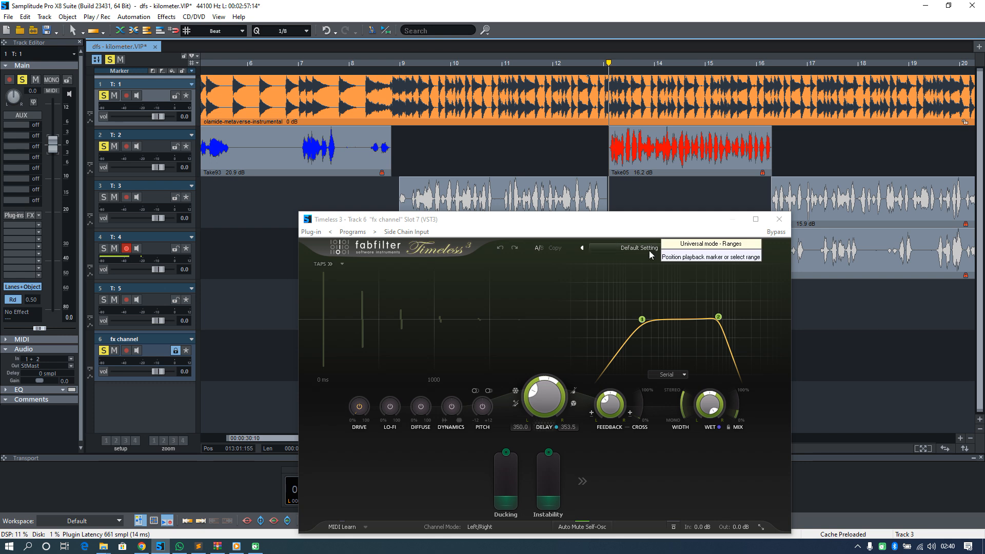
pyautogui.press('space')
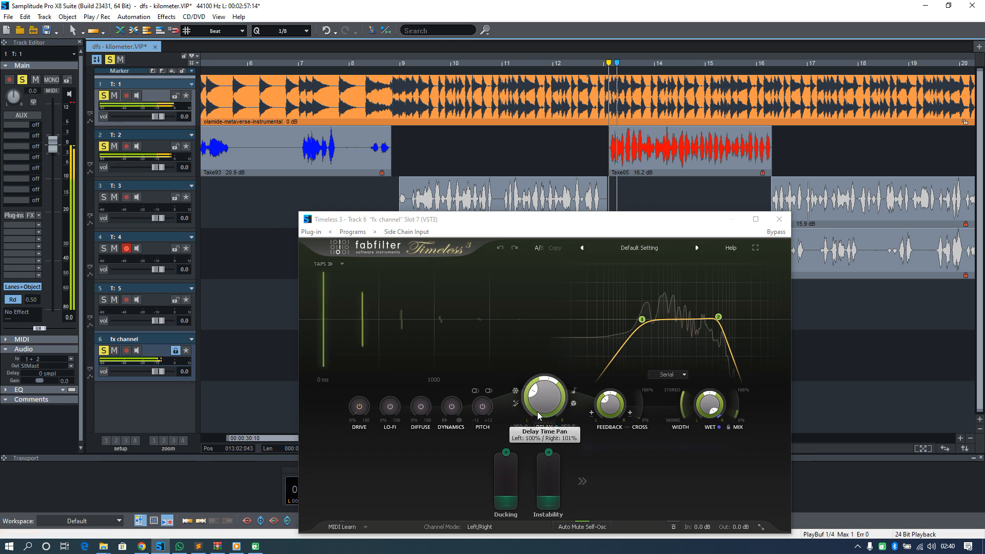
pyautogui.press('space')
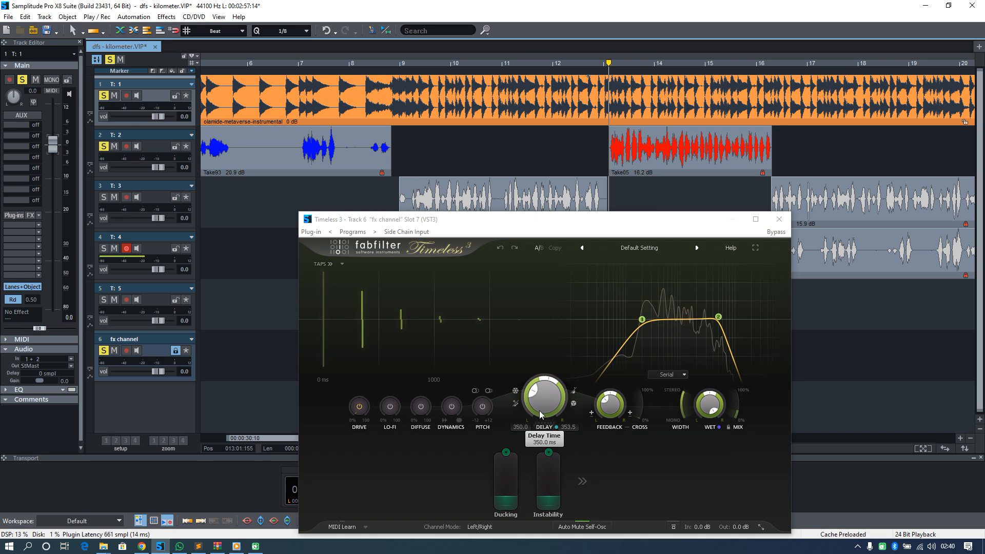
# Set the delay time to 600 ms and audition the vocal on track 2 from bar 13
pyautogui.doubleClick(543, 402)
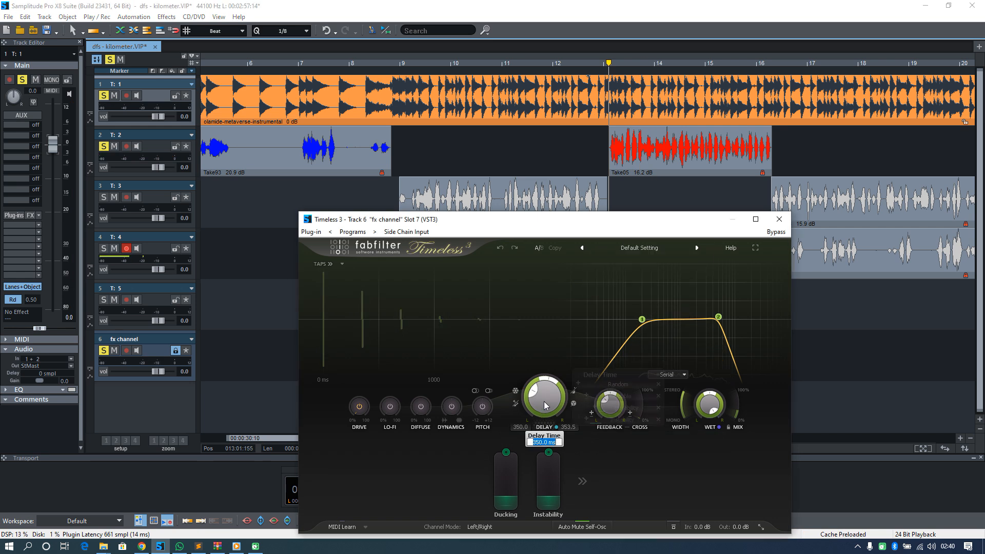
pyautogui.write('600')
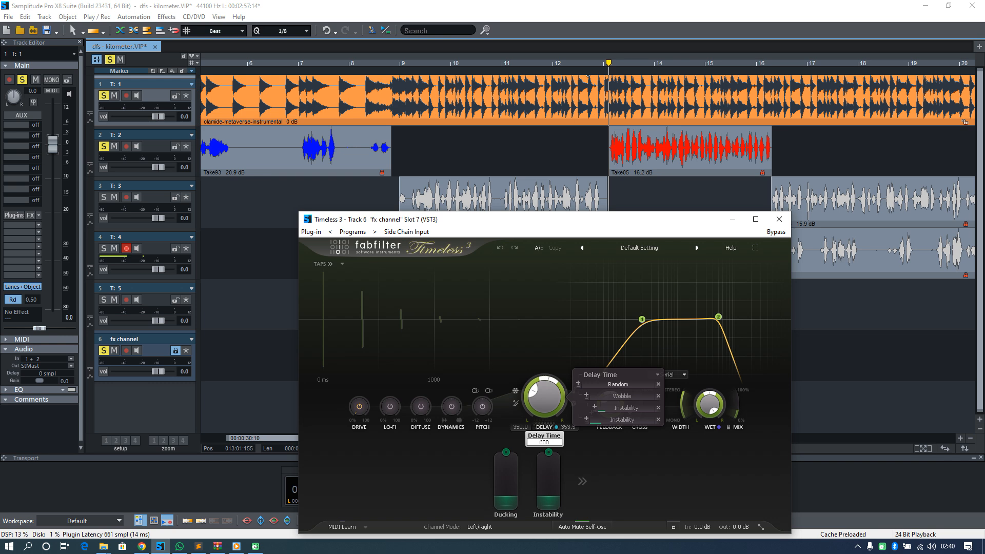
pyautogui.press('Return')
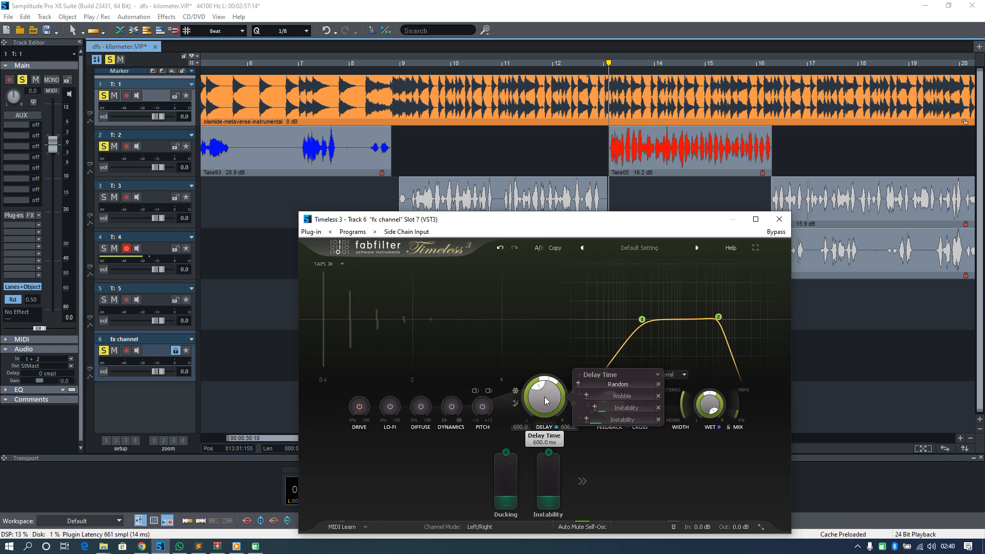
pyautogui.moveTo(545, 402)
pyautogui.doubleClick(544, 399)
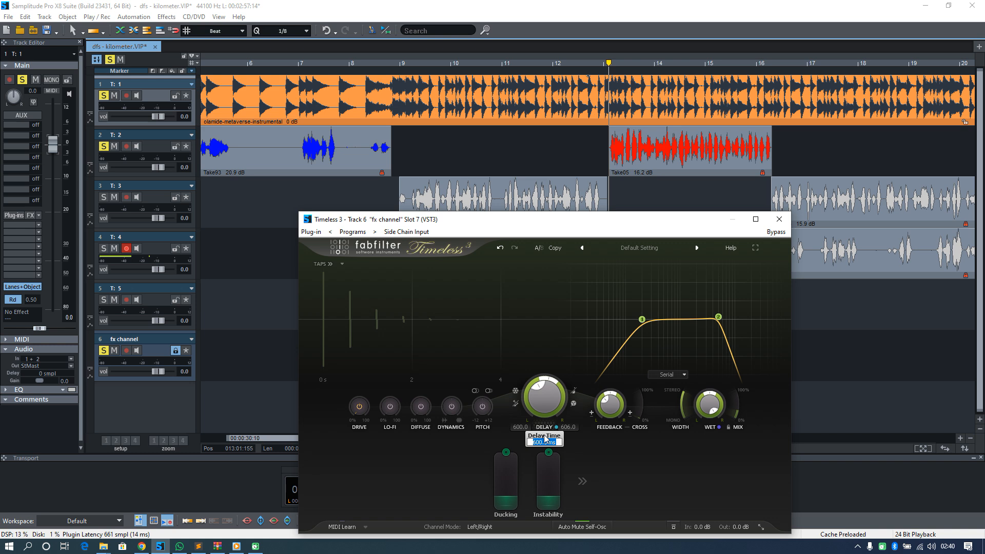
pyautogui.click(550, 402)
pyautogui.press('space')
pyautogui.moveTo(551, 406)
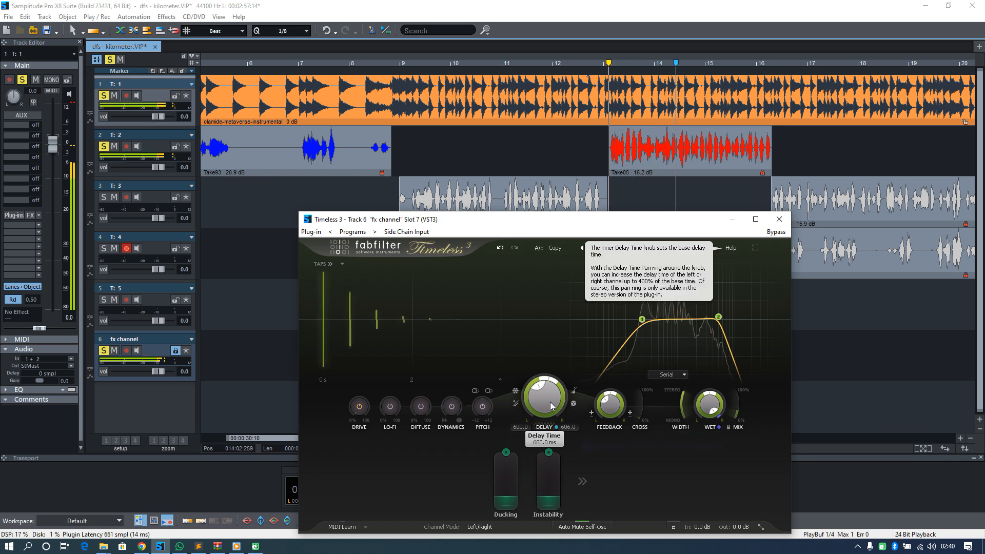
pyautogui.press('space')
# Set the delay time to 500 ms and audition the track 2 vocal from bar 13 again
pyautogui.doubleClick(551, 407)
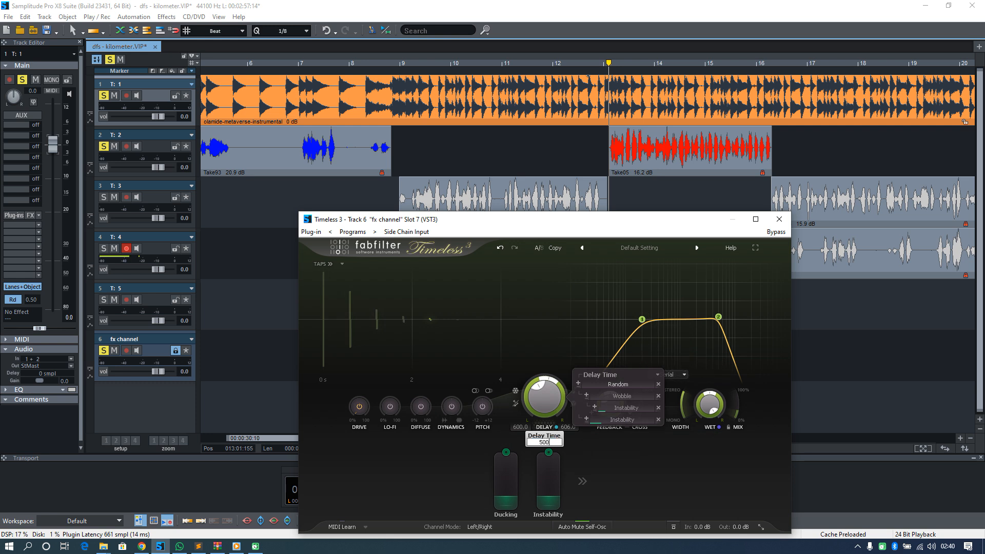
pyautogui.write('500')
pyautogui.press('Return')
pyautogui.press('space')
pyautogui.moveTo(549, 401)
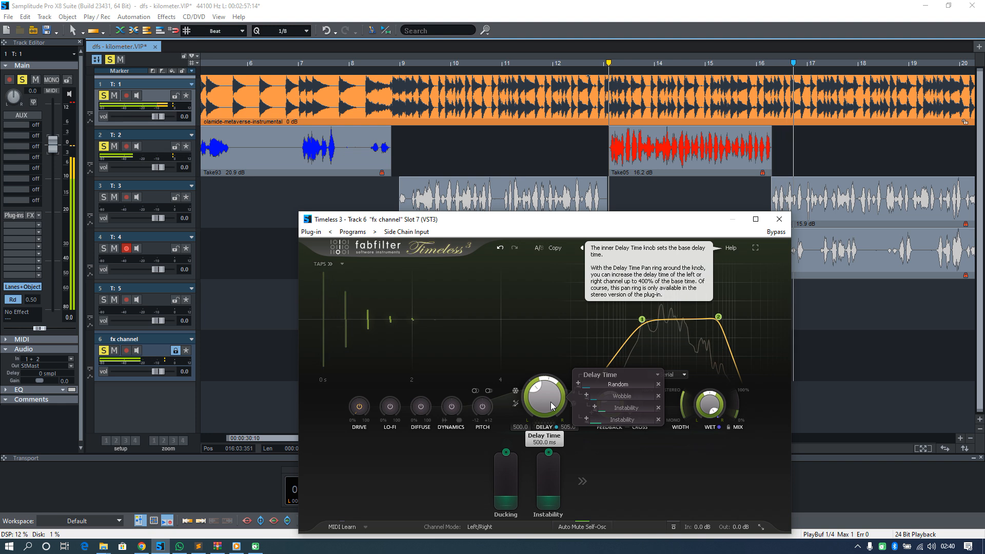
pyautogui.press('space')
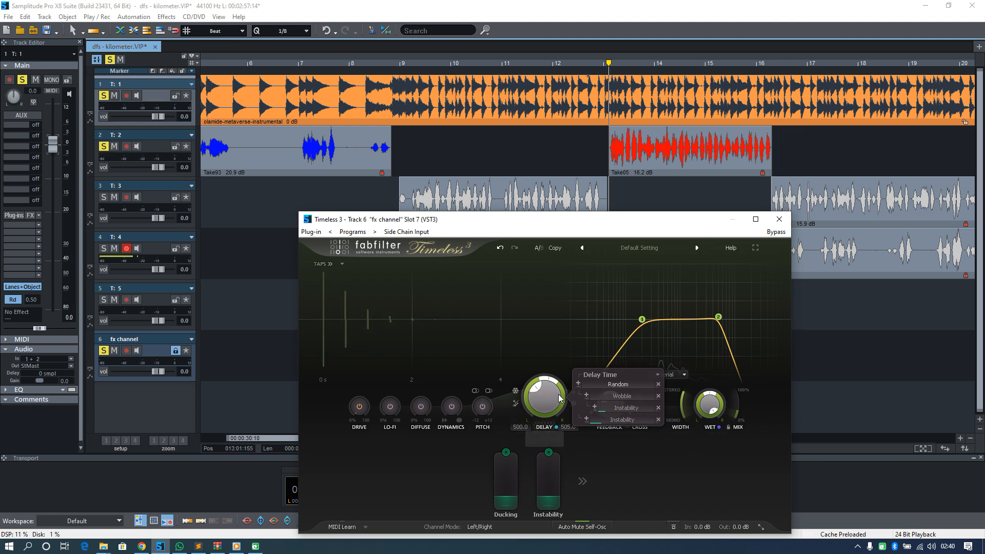
# Play the intro vocal on track 2 from just before its first phrase to hear the delay
pyautogui.hscroll(-5, 421, 187)
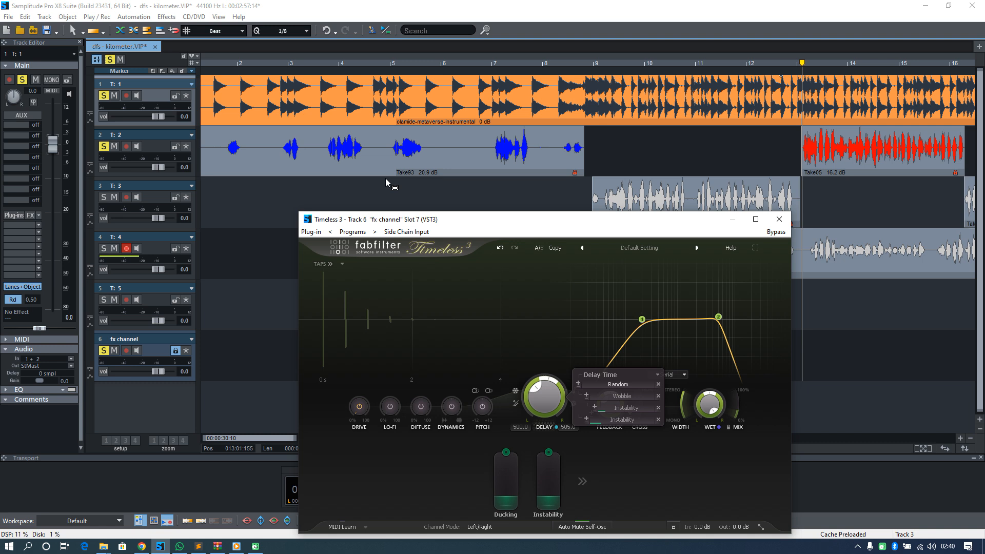
pyautogui.click(239, 137)
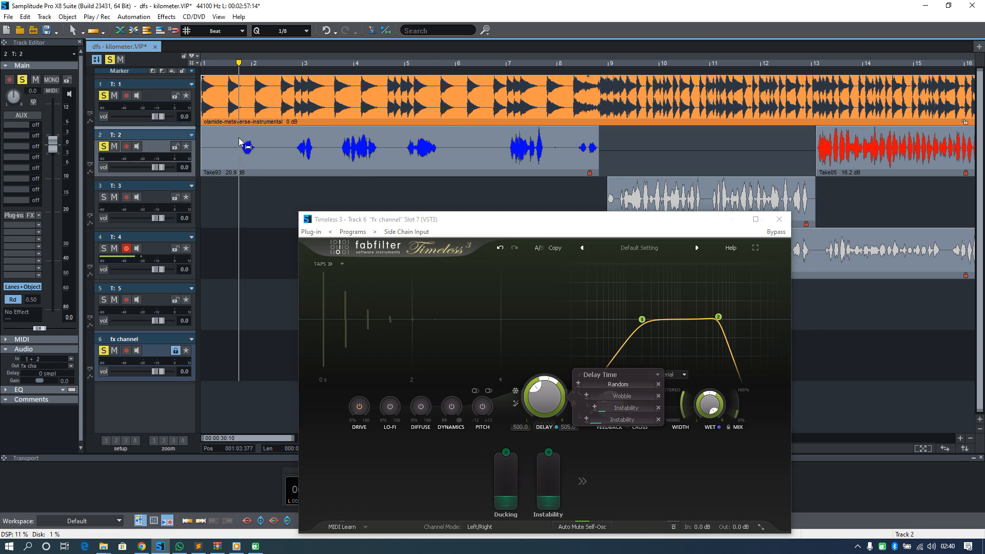
pyautogui.press('space')
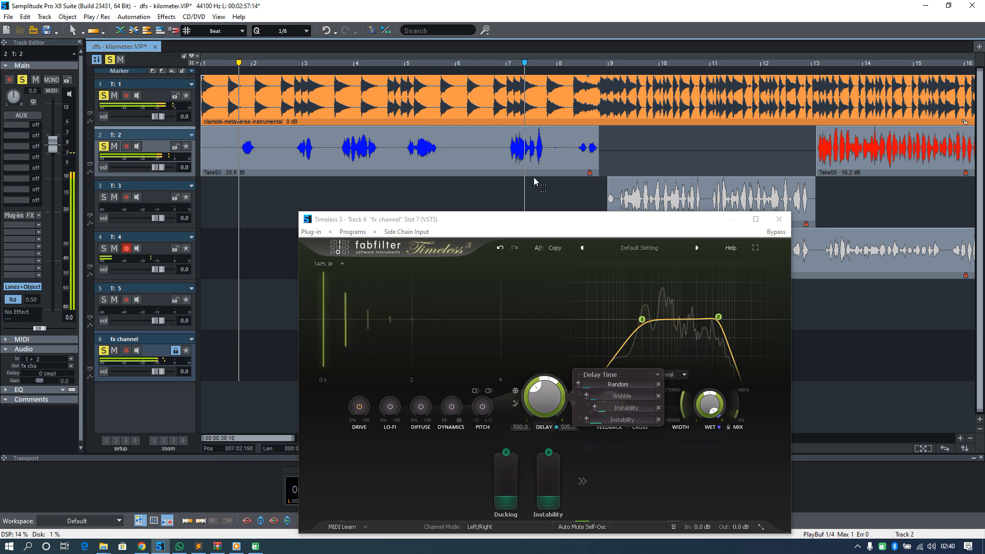
pyautogui.press('space')
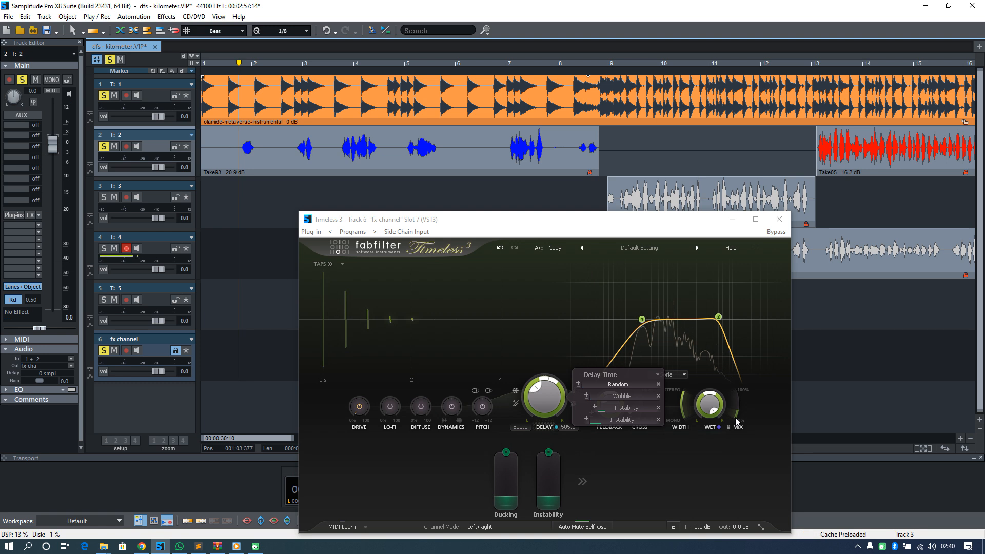
# Lower the delay's wet level to about -23.3 dB while auditioning the intro vocal
pyautogui.moveTo(711, 434)
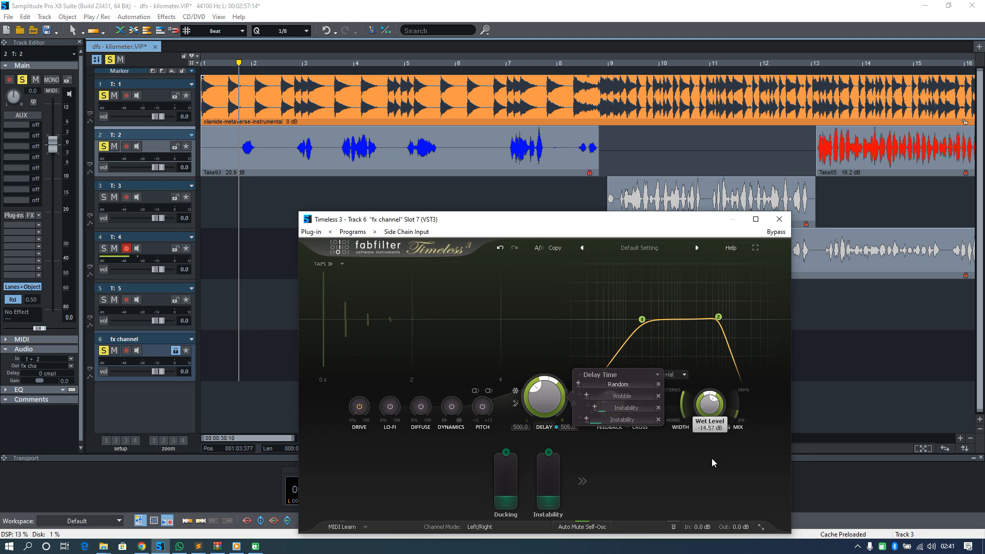
pyautogui.press('space')
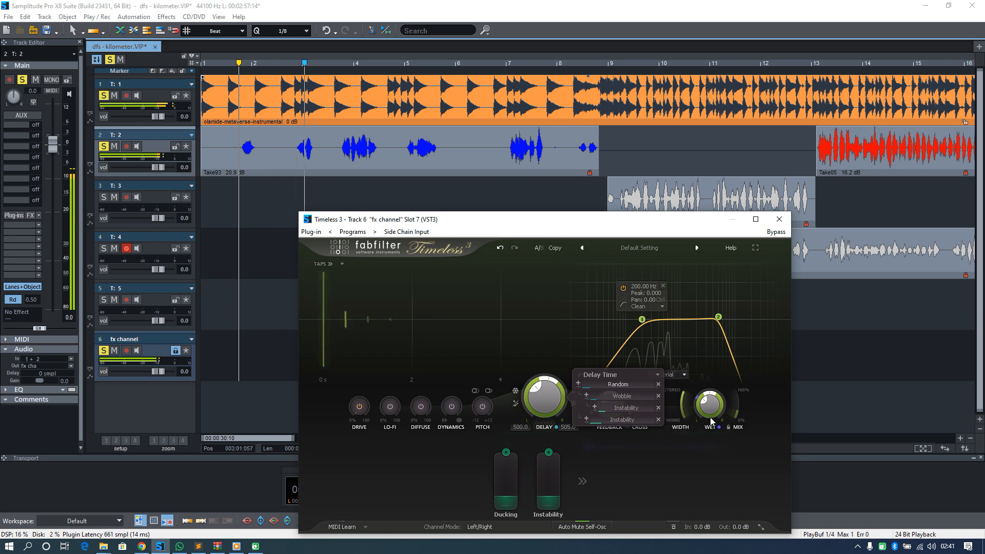
pyautogui.moveTo(712, 417)
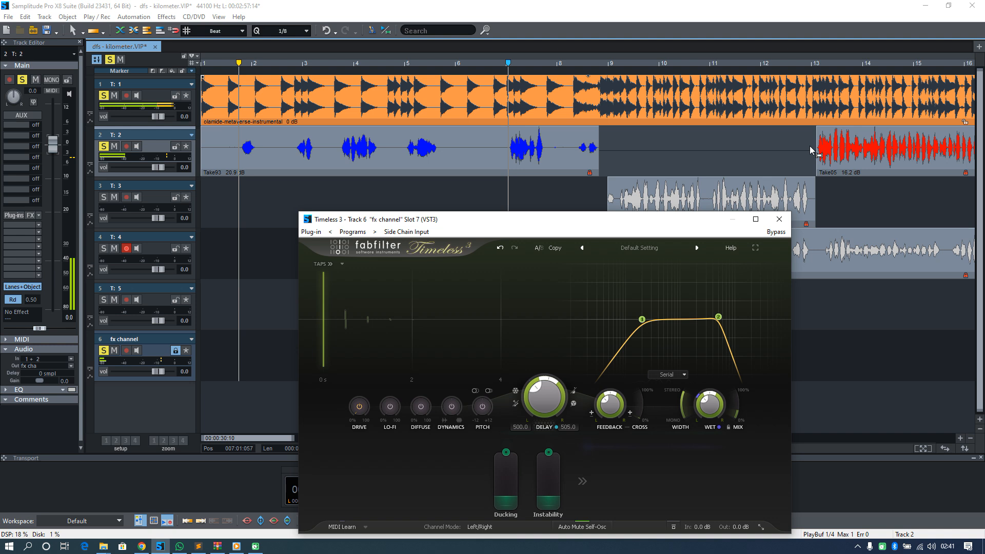
pyautogui.press('space')
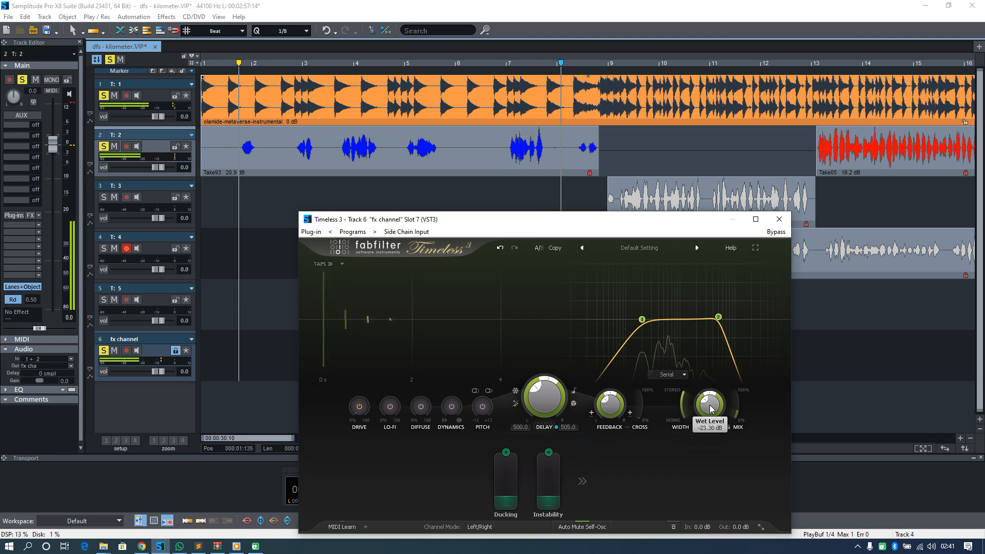
pyautogui.press('space')
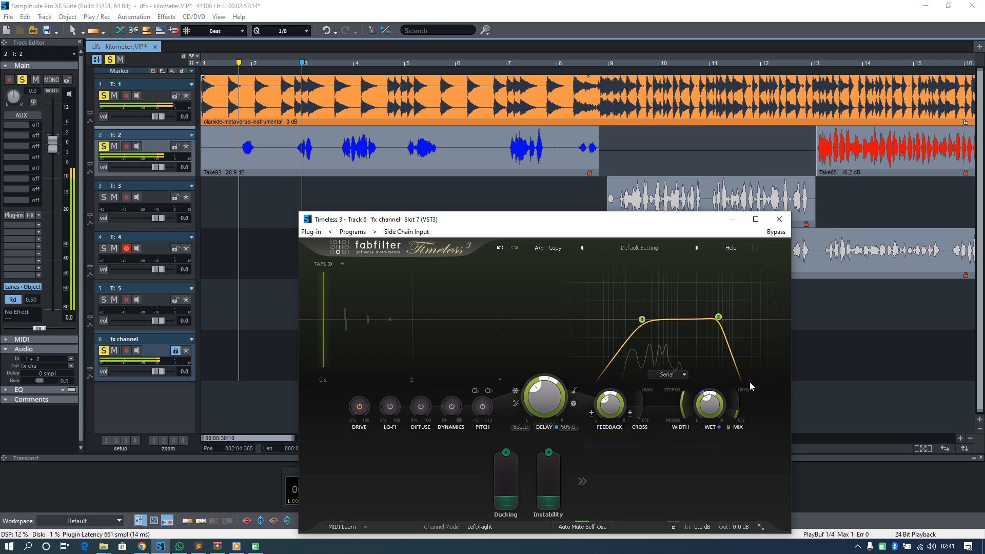
pyautogui.press('space')
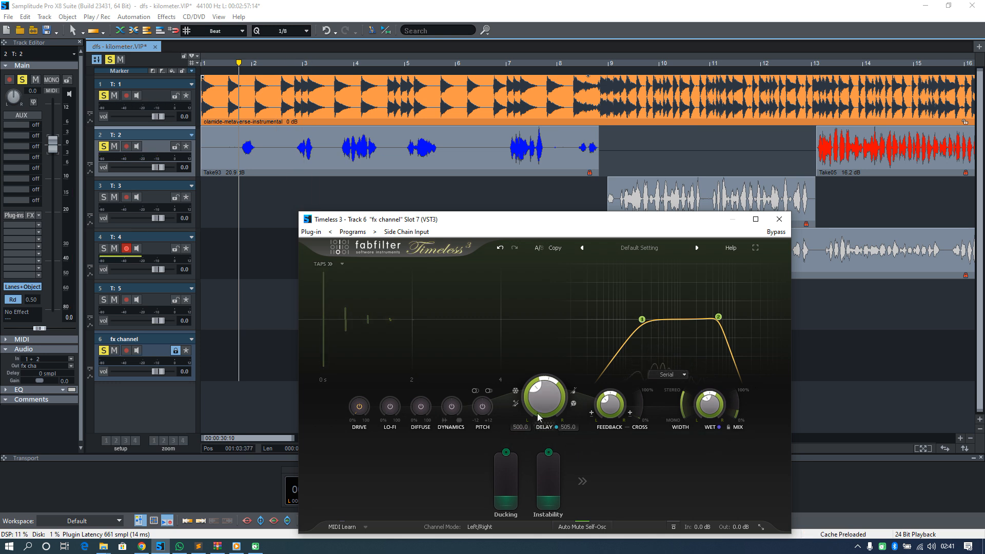
# Set the delay time to 1000 ms and raise the wet level to 0 dB while auditioning the intro vocal
pyautogui.doubleClick(538, 417)
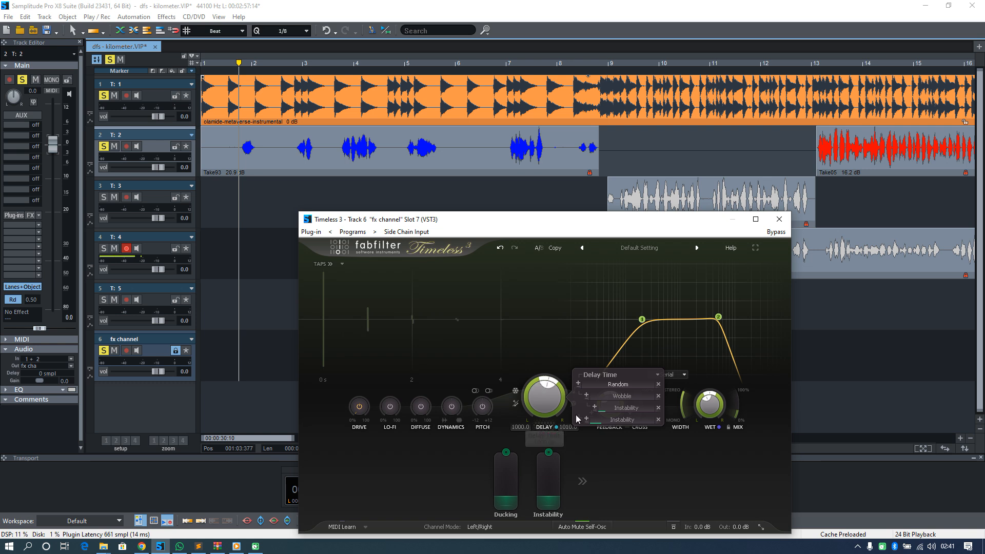
pyautogui.press('space')
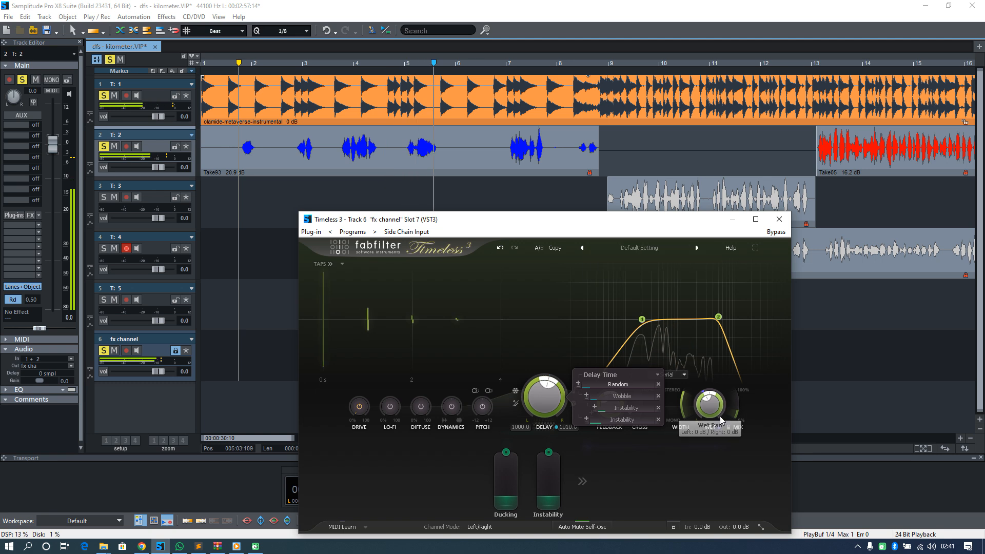
pyautogui.press('space')
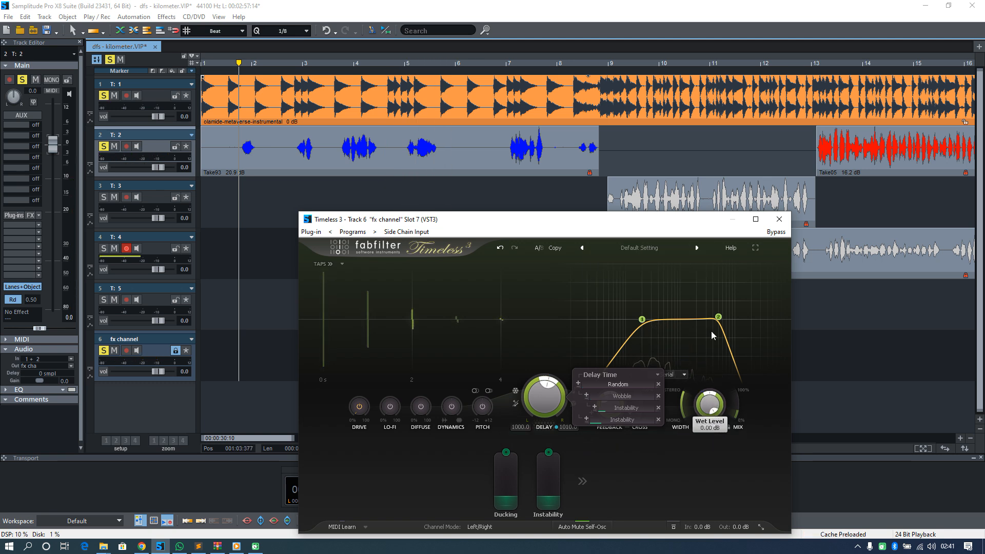
pyautogui.press('space')
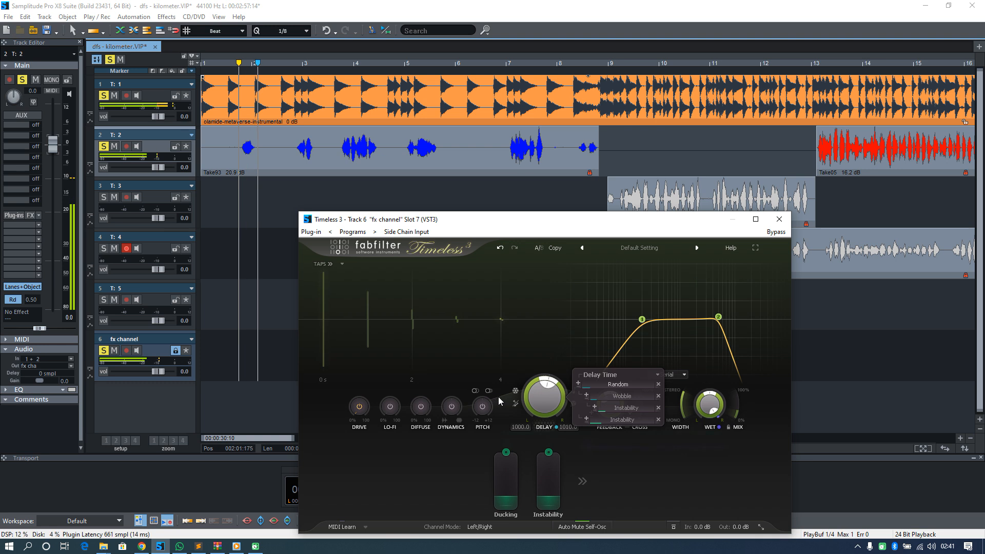
pyautogui.moveTo(552, 409)
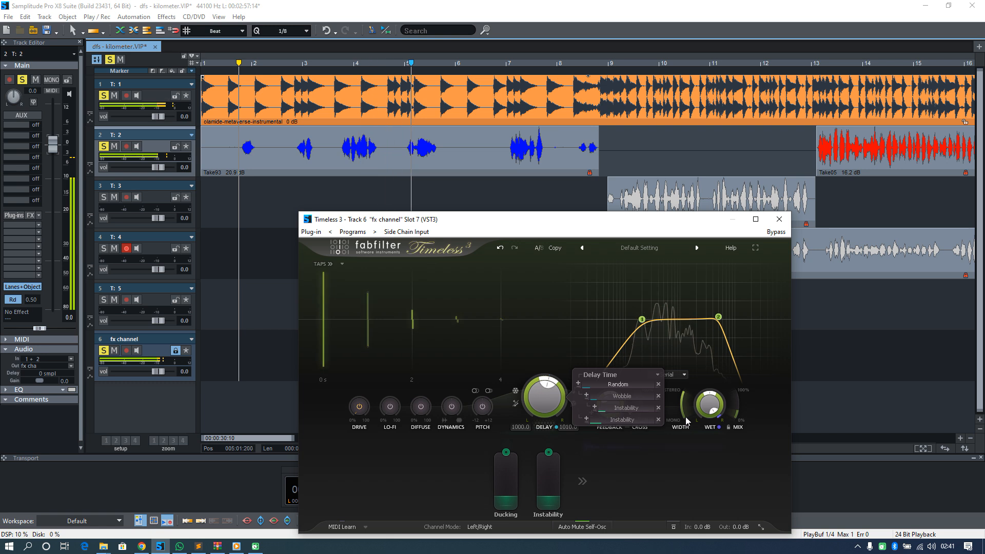
pyautogui.press('space')
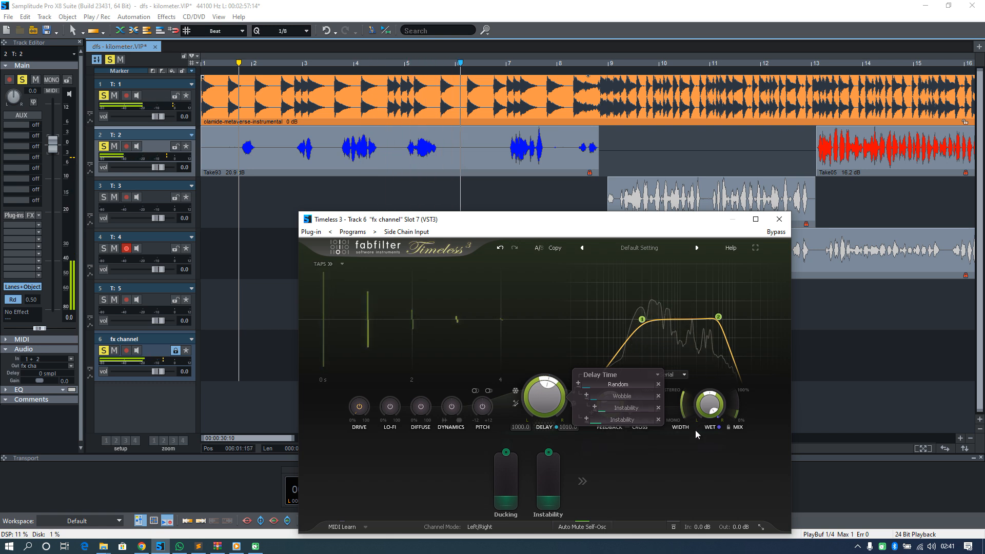
# Lower the delay's wet level to about -16.4 dB, checking it against playback of the intro vocal
pyautogui.moveTo(711, 427)
pyautogui.moveTo(711, 427); pyautogui.dragTo(710, 479)
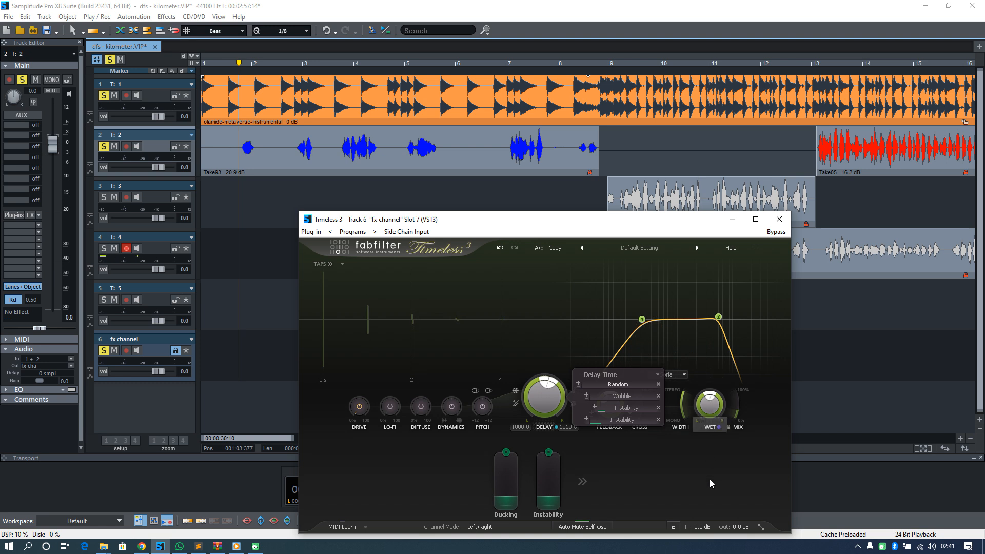
pyautogui.moveTo(708, 420)
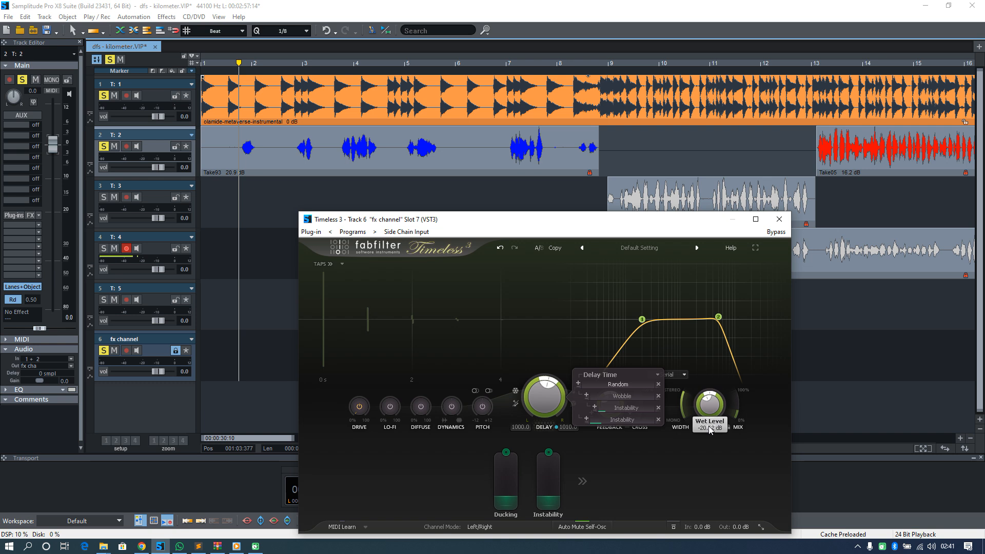
pyautogui.press('space')
pyautogui.moveTo(717, 321)
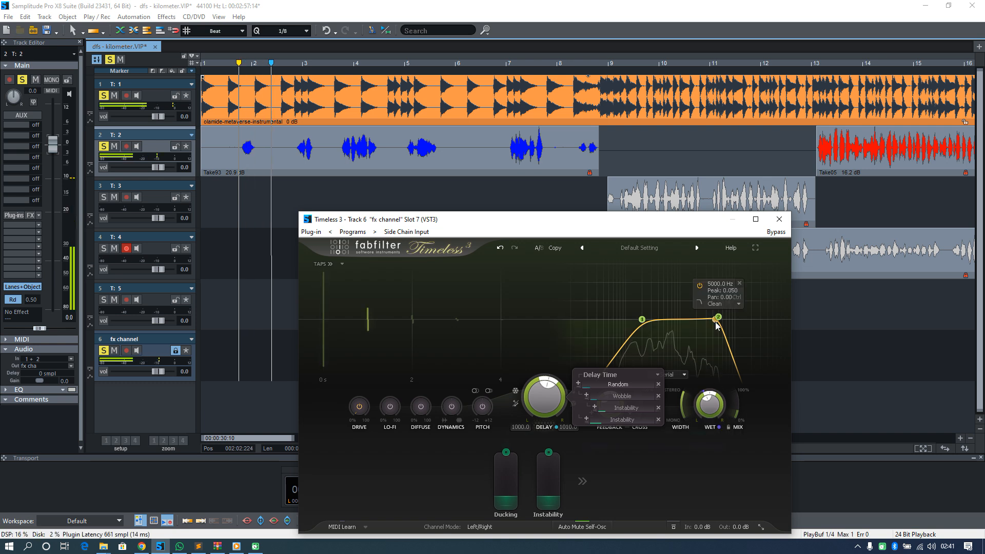
pyautogui.press('space')
pyautogui.moveTo(708, 403)
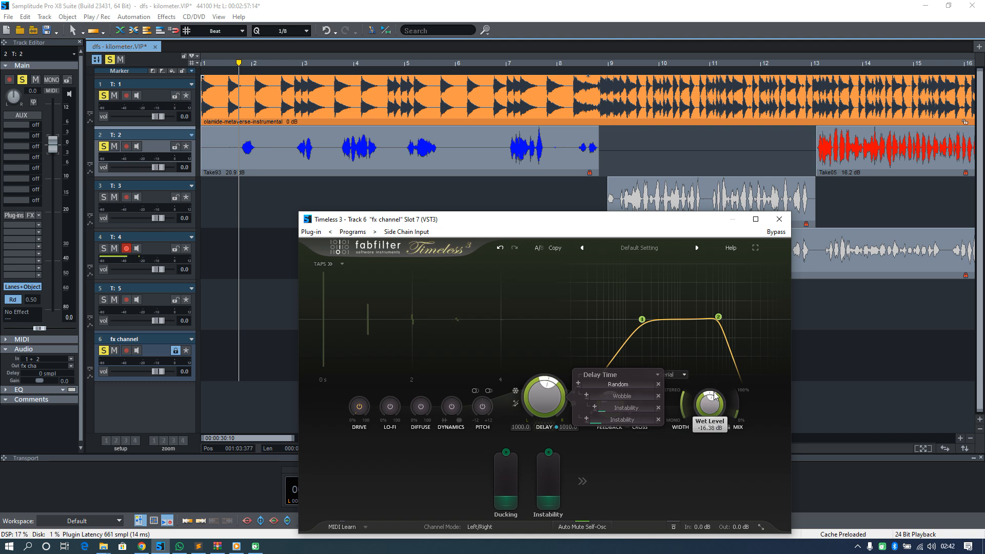
# Start playback of the intro, close the Timeless 3 plug-in window and save the project
pyautogui.press('space')
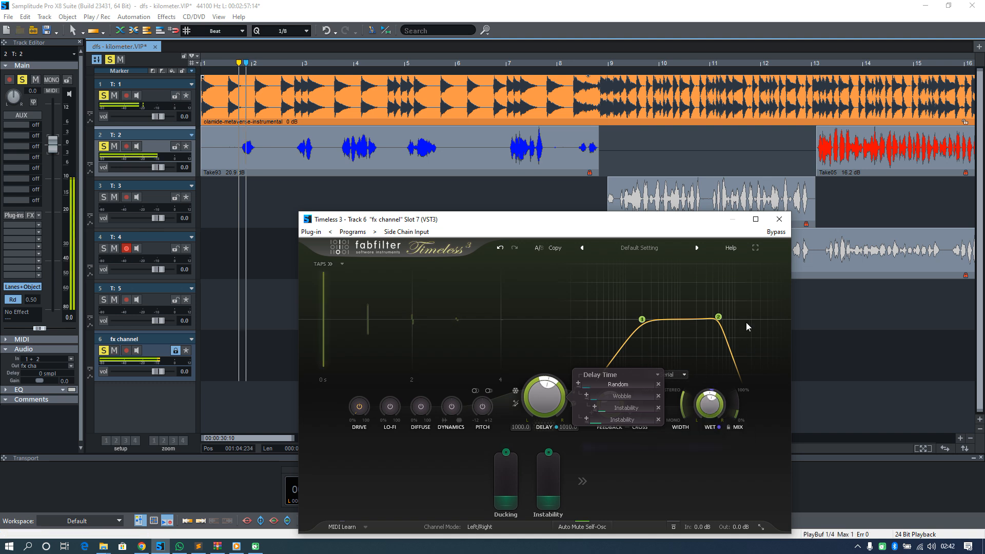
pyautogui.click(779, 219)
pyautogui.scroll(-2, 529, 276)
pyautogui.hotkey('ctrl', 's')
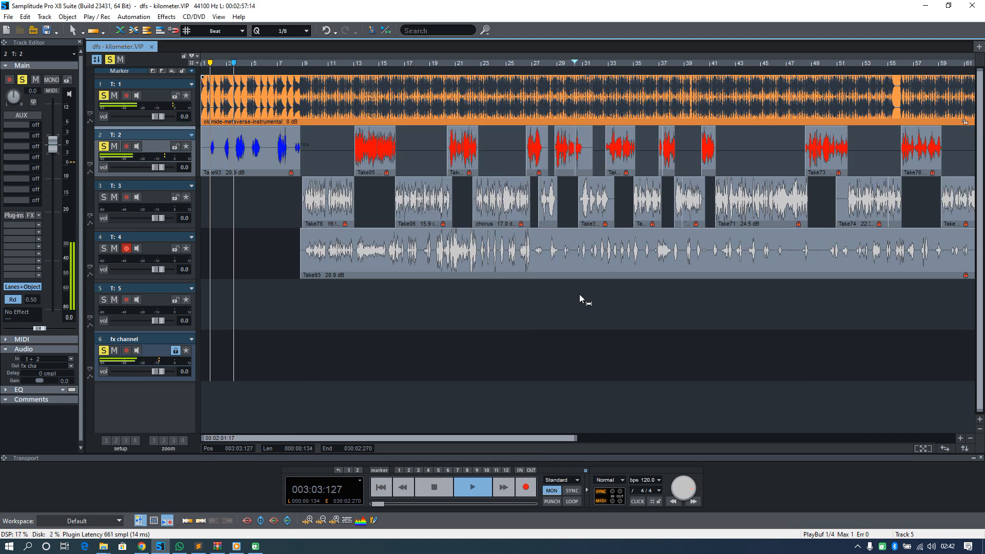
# Place the play cursor just before the first red vocal take on track 2 and play from there
pyautogui.scroll(2, 488, 241)
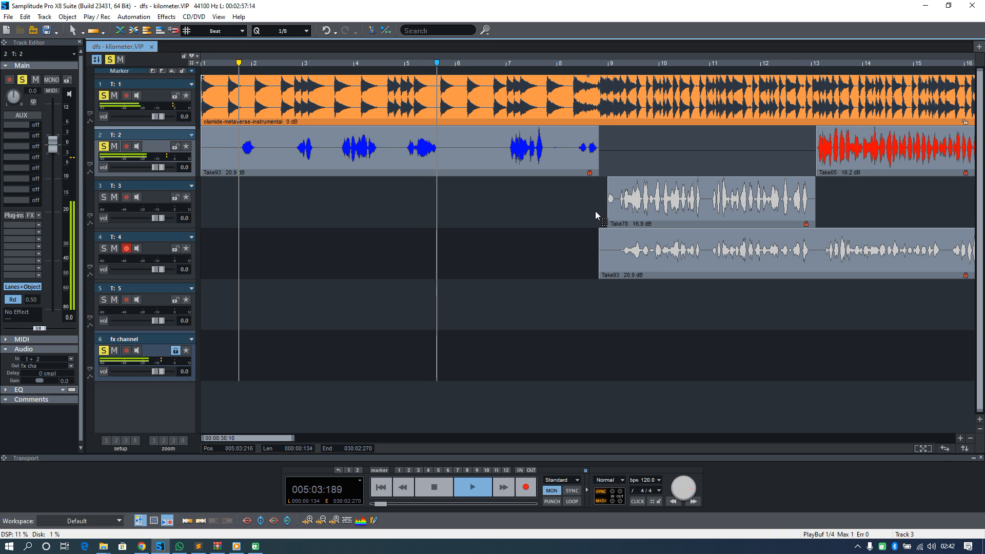
pyautogui.scroll(-1, 594, 219)
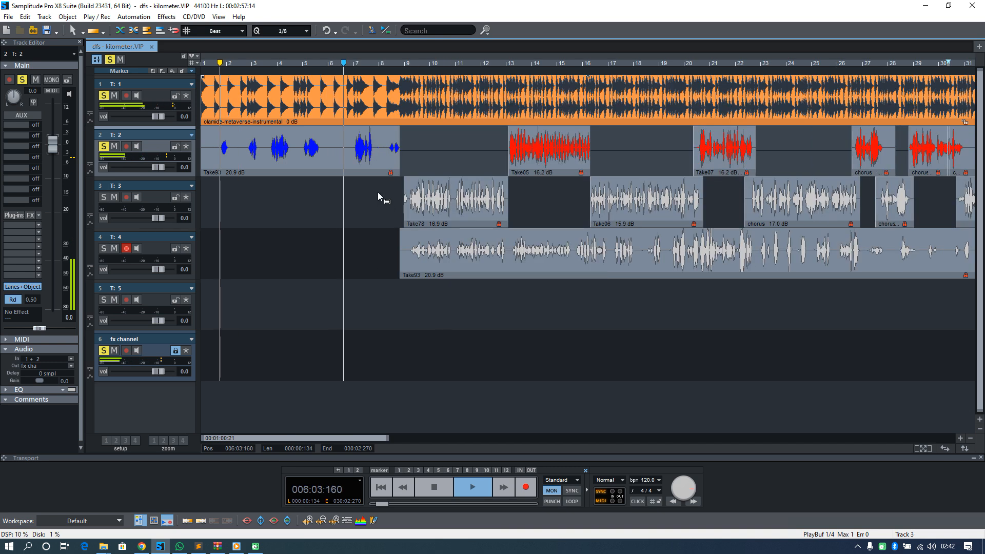
pyautogui.click(509, 149)
pyautogui.scroll(1, 526, 166)
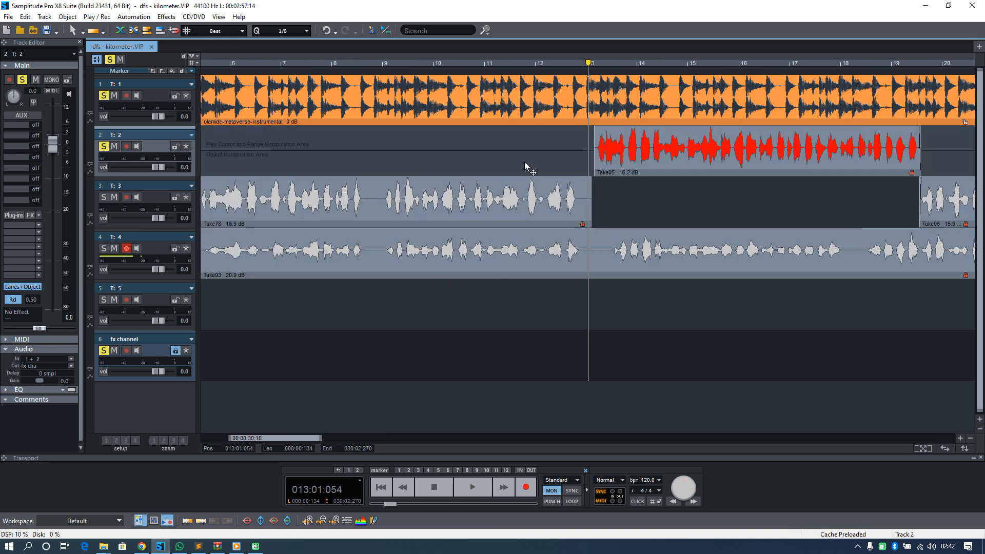
pyautogui.press('space')
pyautogui.scroll(-1, 630, 221)
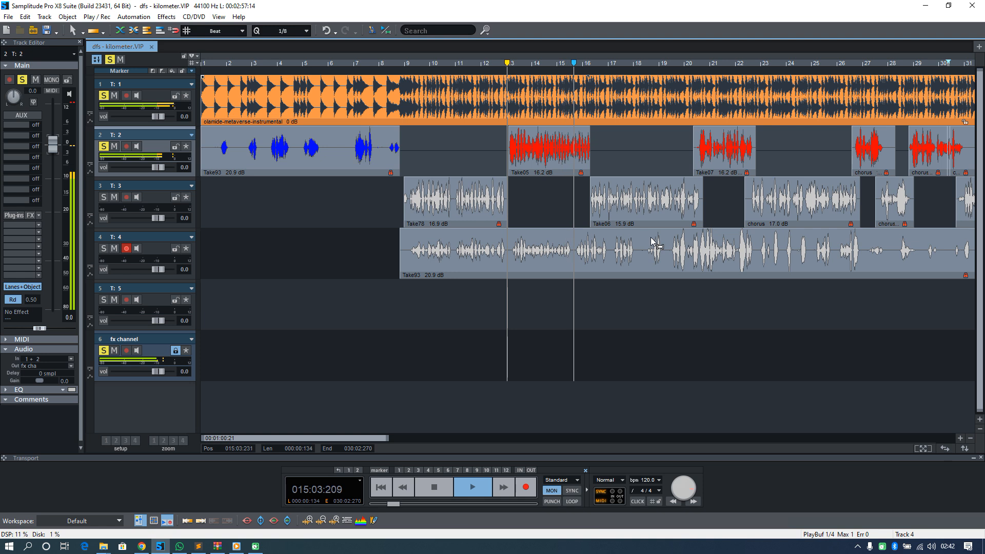
# Stop playback and clear the solo state of all tracks at once
pyautogui.press('space')
pyautogui.click(110, 61)
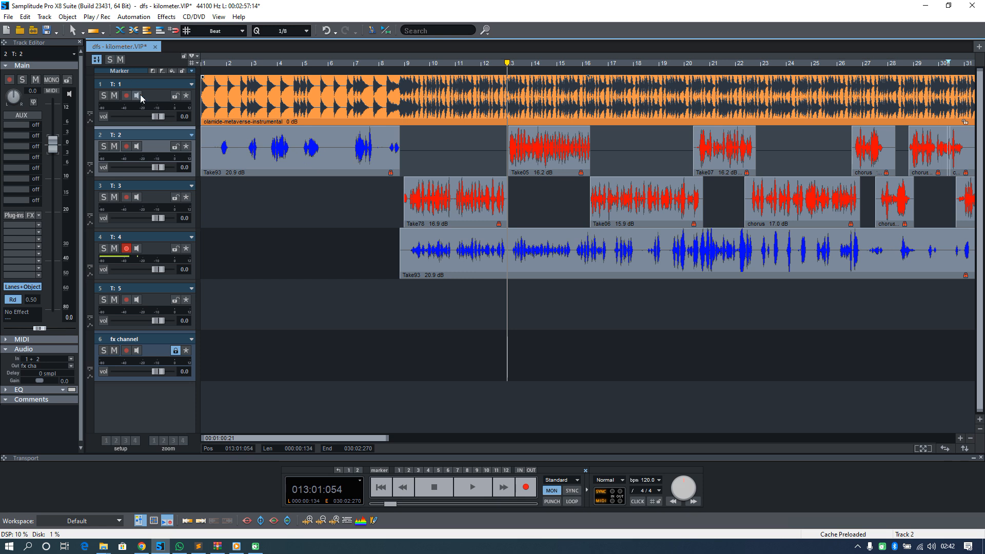
# Play the full mix from just before the vocals enter on tracks 3 and 4 and listen to the balance
pyautogui.click(386, 147)
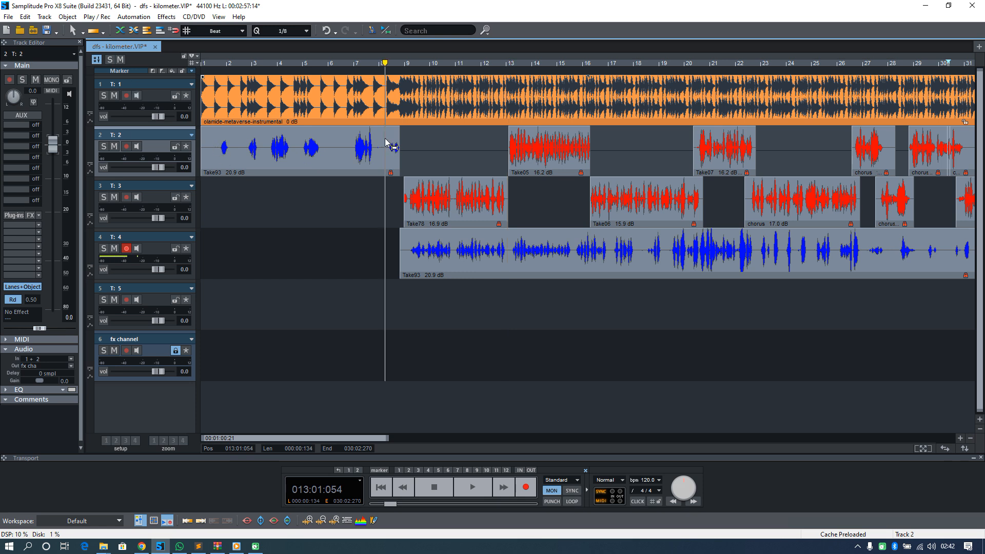
pyautogui.press('space')
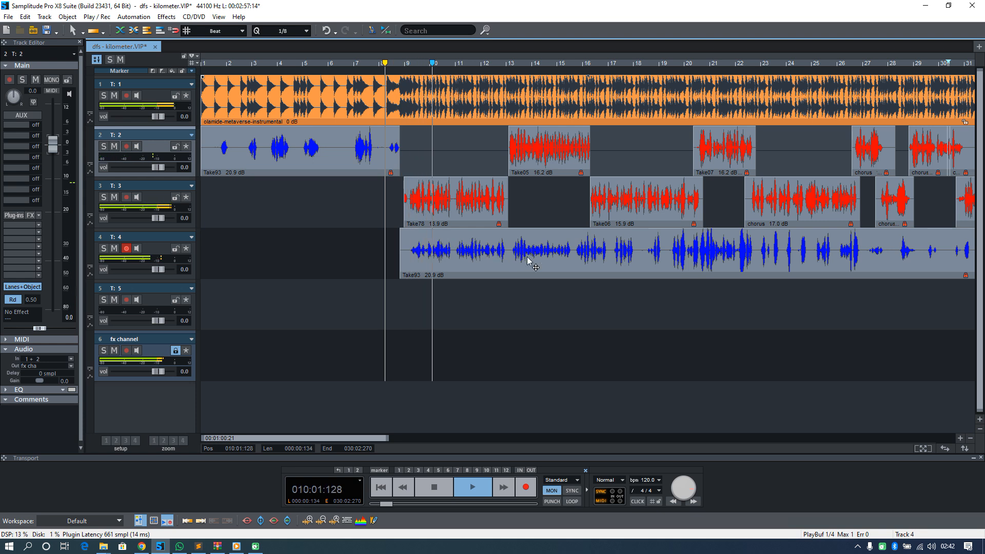
pyautogui.scroll(-2, 526, 288)
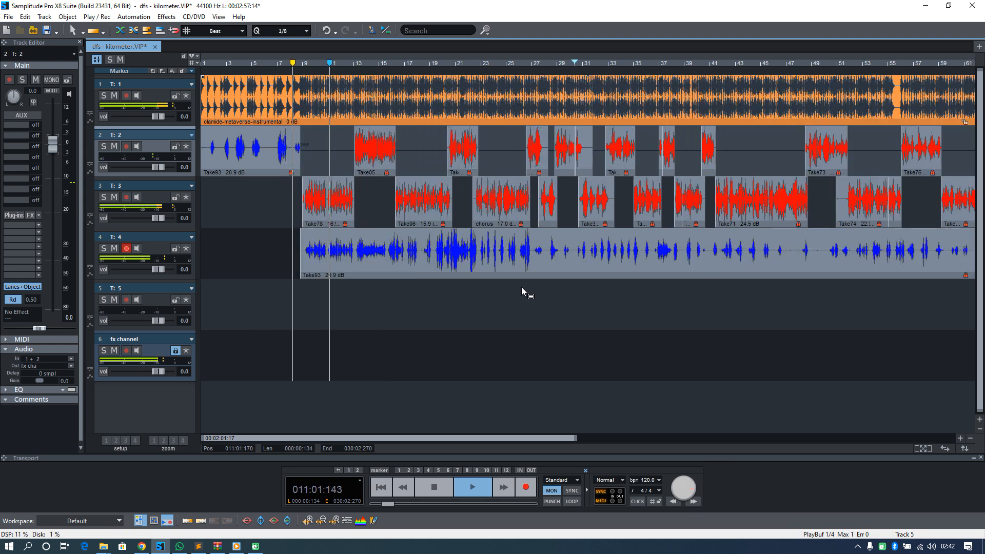
pyautogui.press('space')
# Insert the Pro-Q 3 equalizer as a plug-in on track 4
pyautogui.click(410, 266)
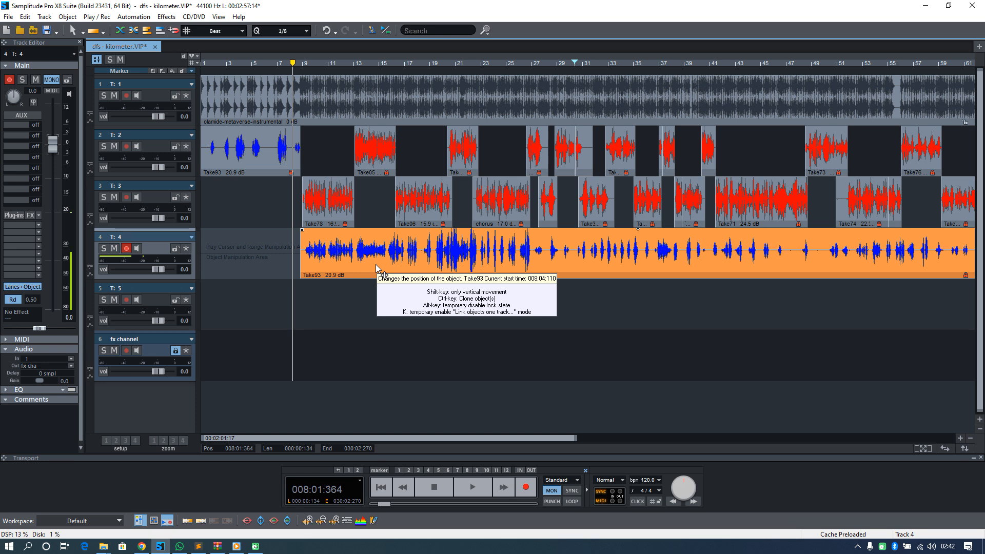
pyautogui.click(8, 235)
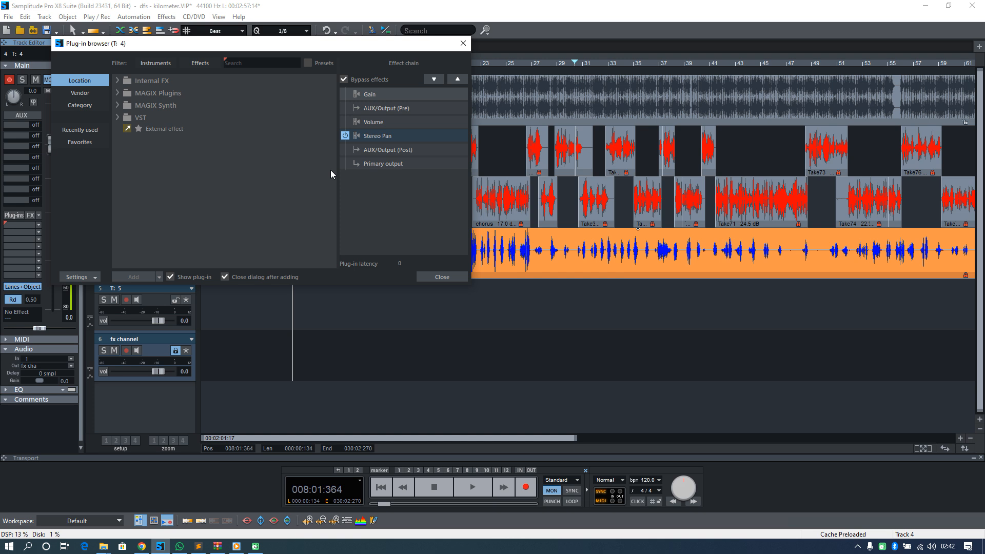
pyautogui.write('q 3')
pyautogui.press('Return')
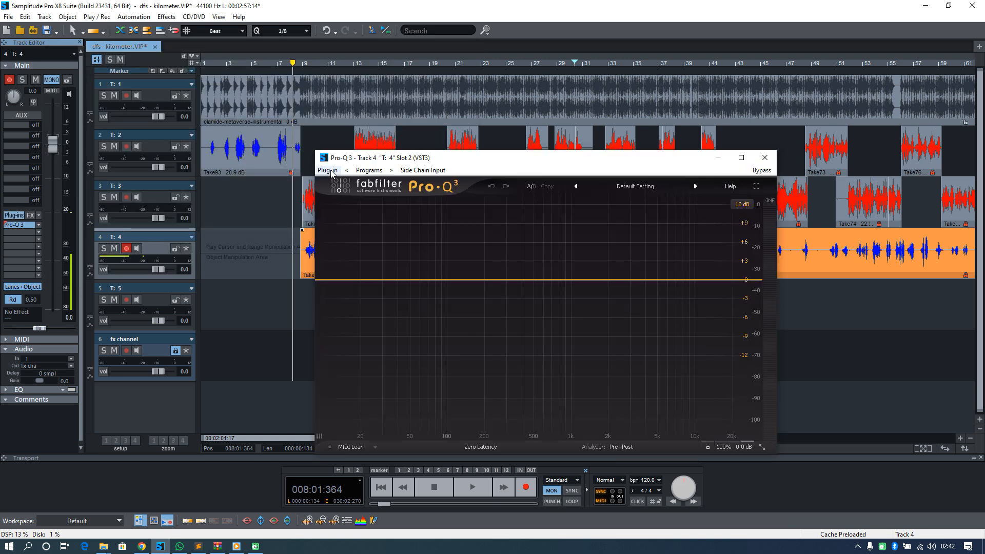
# Load the Phone preset in Pro-Q 3, start playback and close the plug-in window
pyautogui.click(645, 189)
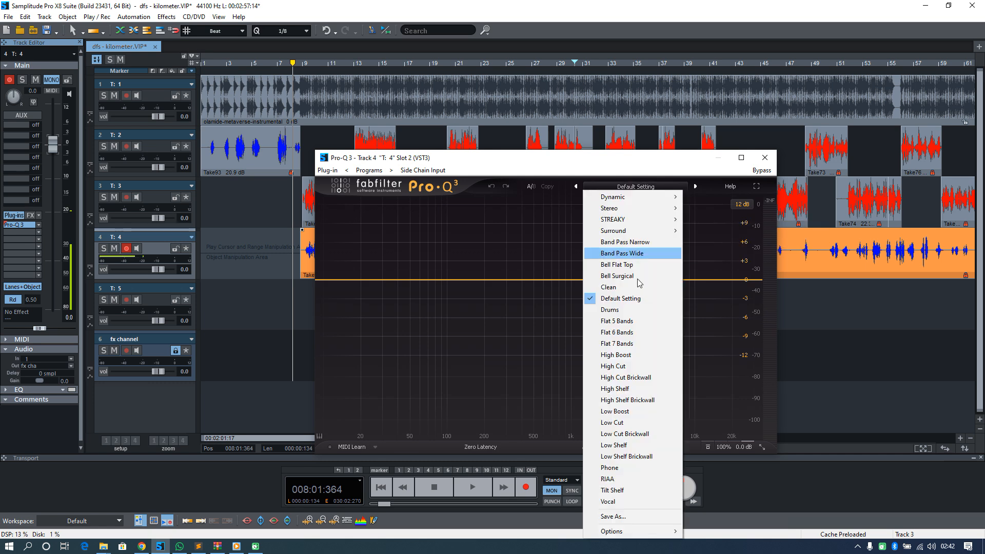
pyautogui.click(610, 467)
pyautogui.press('space')
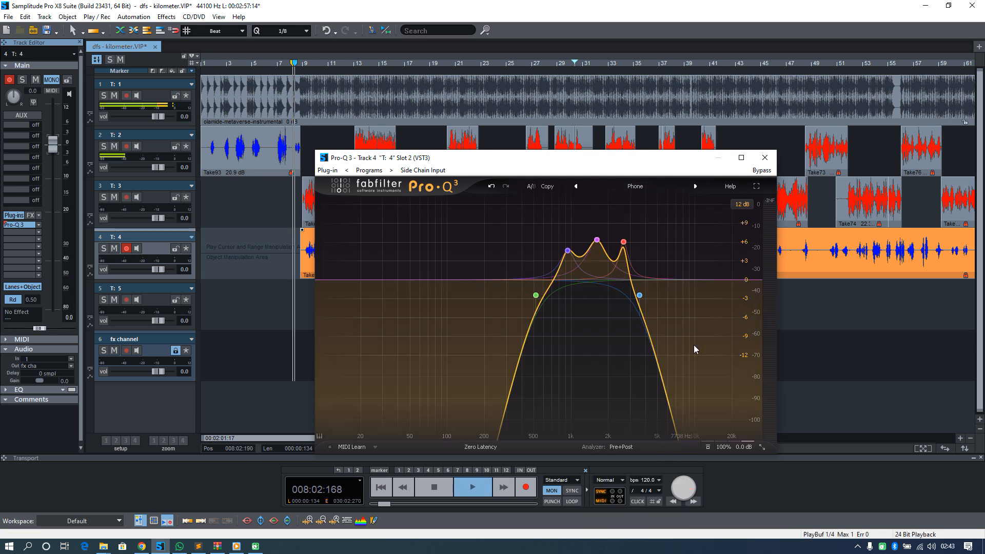
pyautogui.click(764, 157)
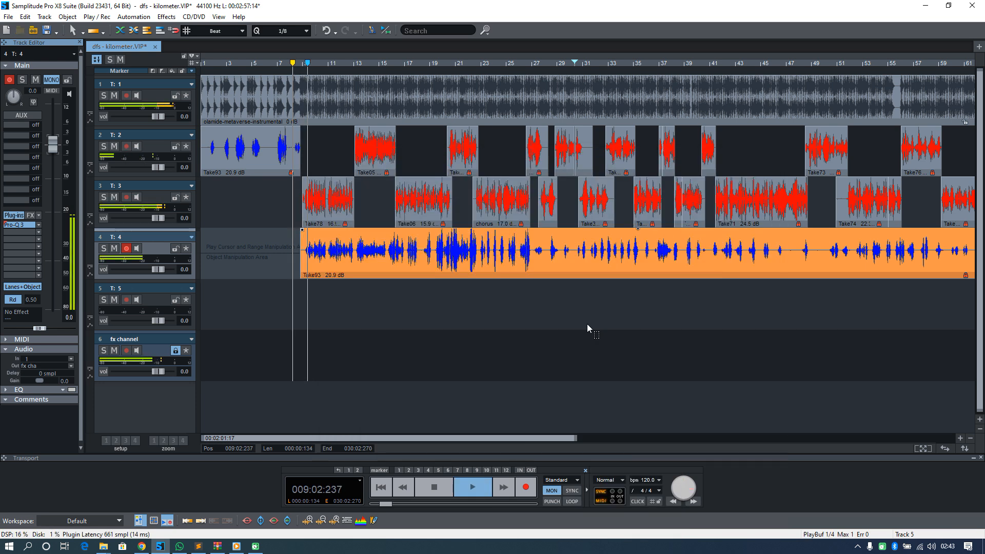
# Solo track 4 and play it from near the start of its take to hear the equalized vocal alone
pyautogui.press('space')
pyautogui.press('s')
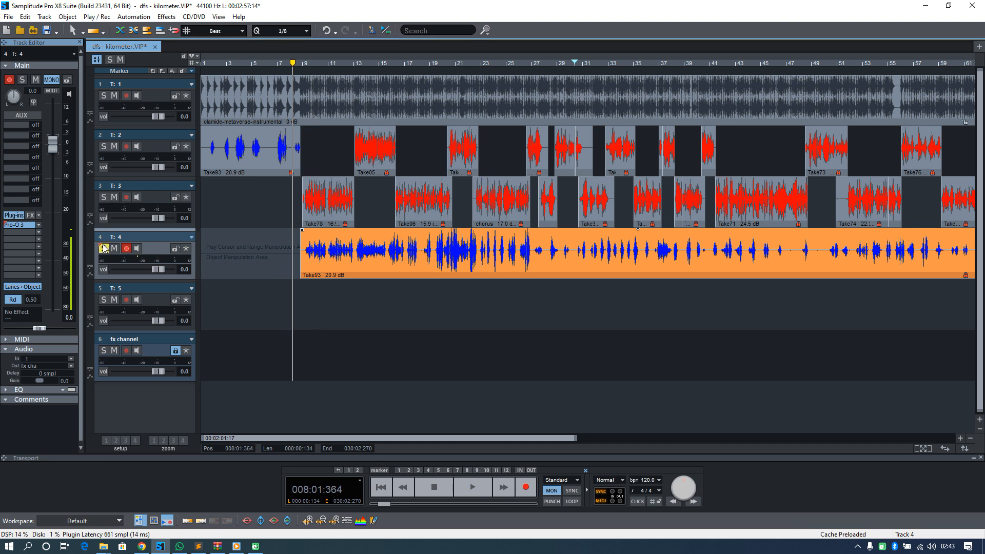
pyautogui.click(319, 246)
pyautogui.press('space')
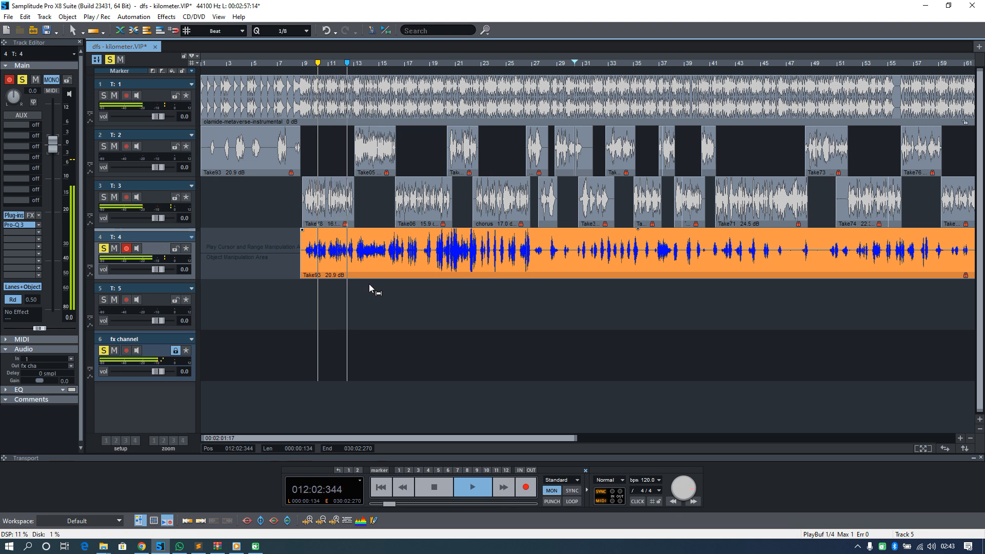
pyautogui.click(286, 271)
pyautogui.press('space')
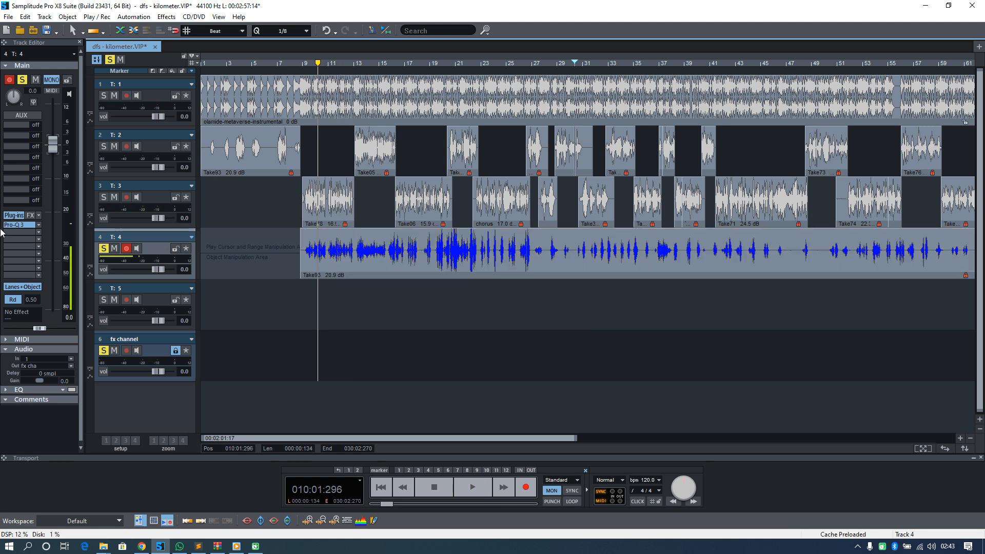
# Insert the Pro-R 2 reverb on track 4 after Pro-Q 3 and raise its Space to about 6.33 s
pyautogui.click(10, 228)
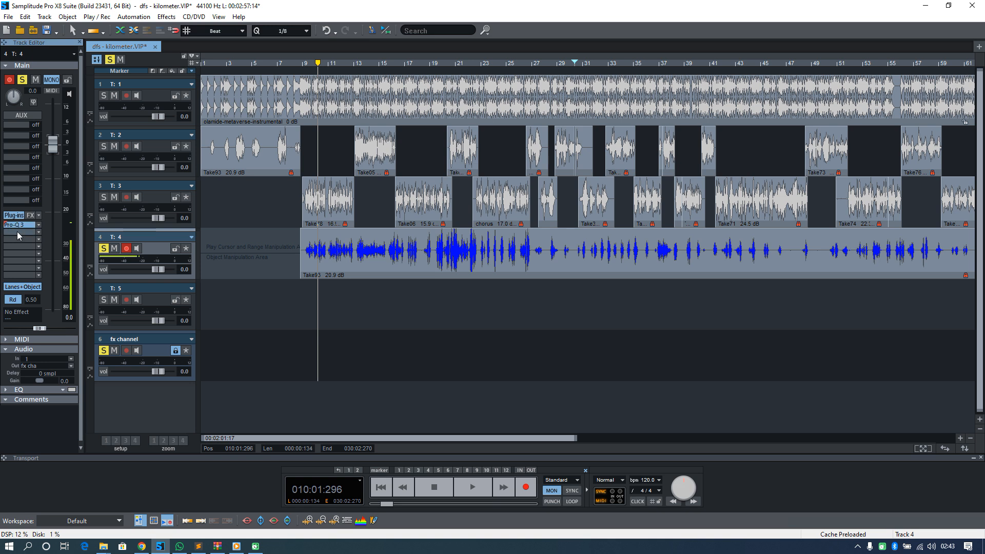
pyautogui.click(17, 236)
pyautogui.write('pro-r')
pyautogui.press('Return')
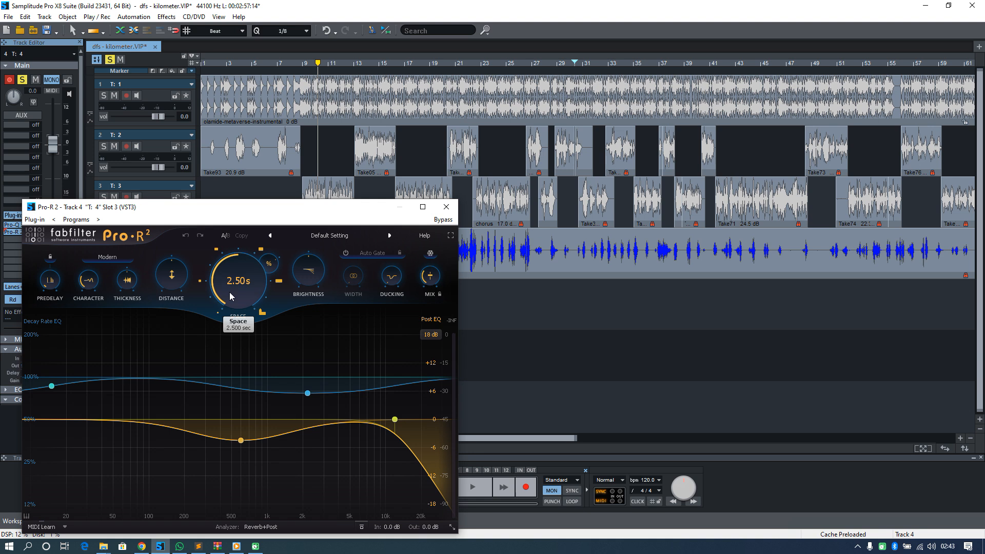
pyautogui.moveTo(241, 268); pyautogui.dragTo(234, 263)
# Adjust the Pro-R 2 mix amount while the soloed vocal plays, close the plug-in window and stop playback
pyautogui.press('space')
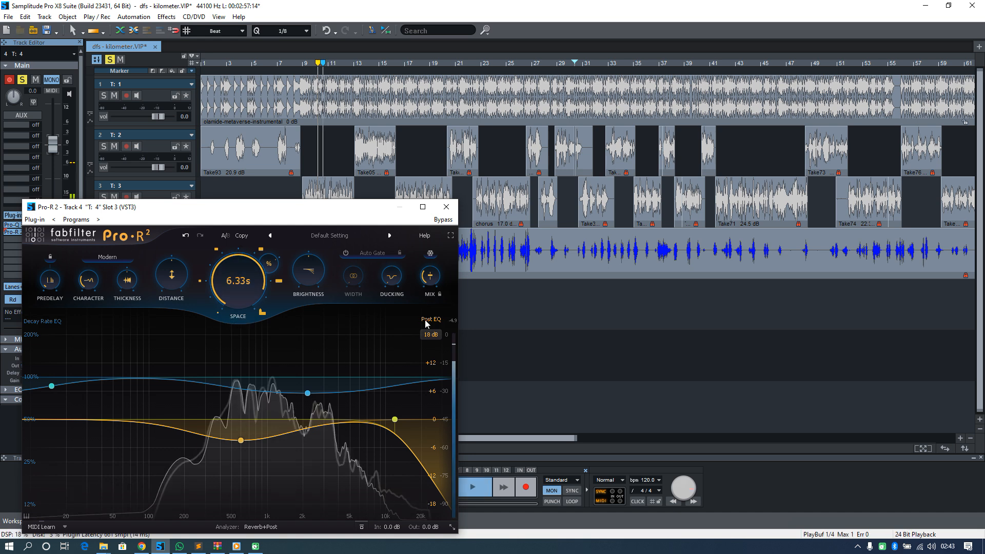
pyautogui.moveTo(431, 282)
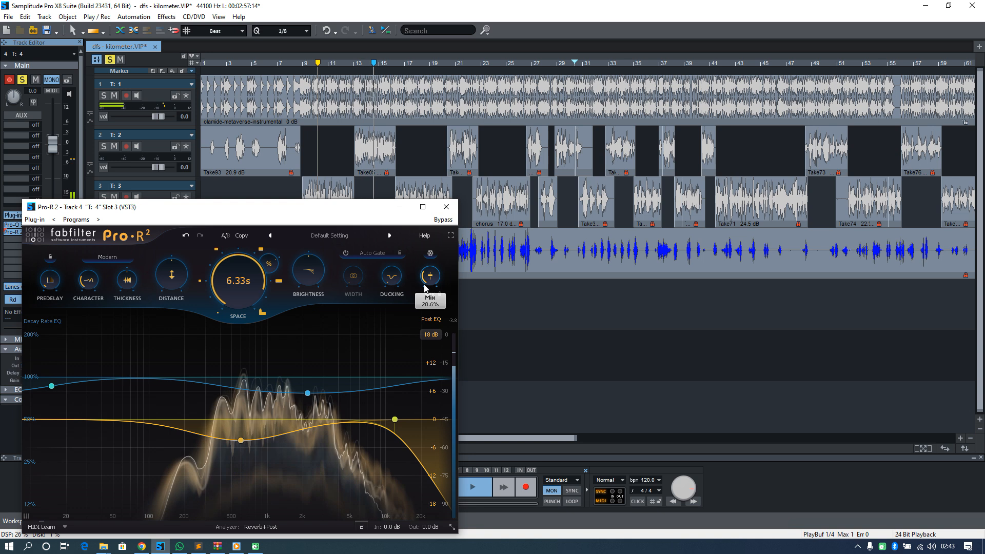
pyautogui.moveTo(425, 290); pyautogui.dragTo(415, 292)
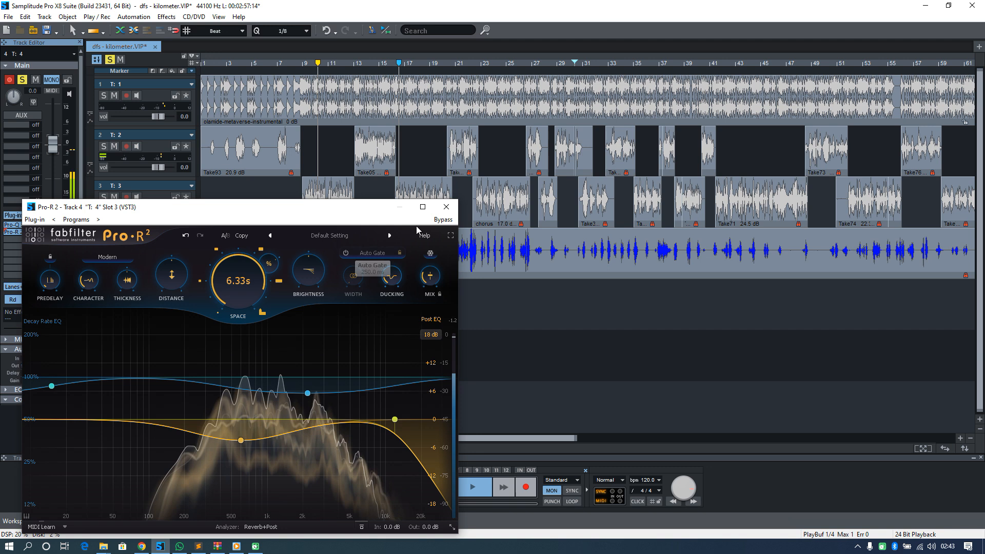
pyautogui.click(446, 206)
pyautogui.press('space')
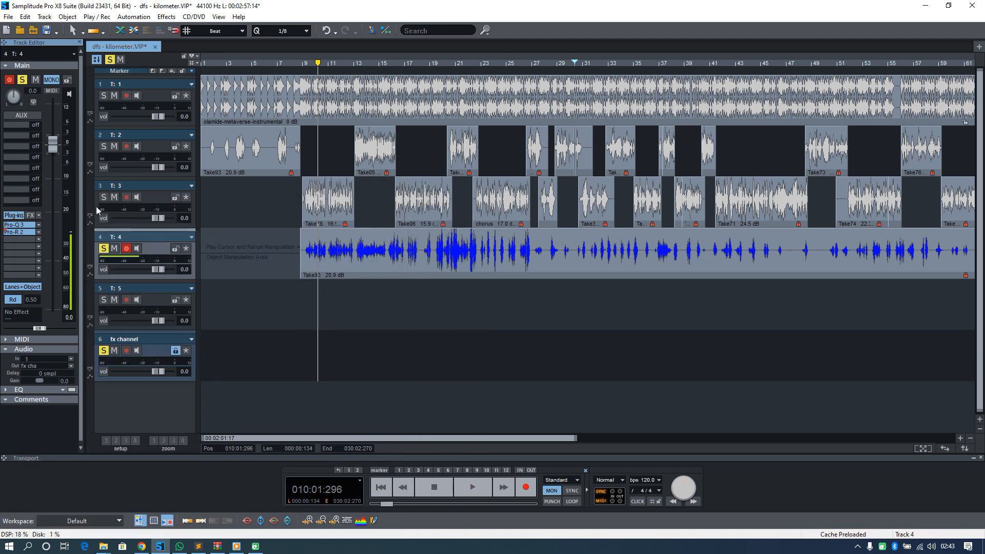
# Clear the solo state of all tracks and check the track 4 reverb against playback of the full mix
pyautogui.click(110, 60)
pyautogui.press('space')
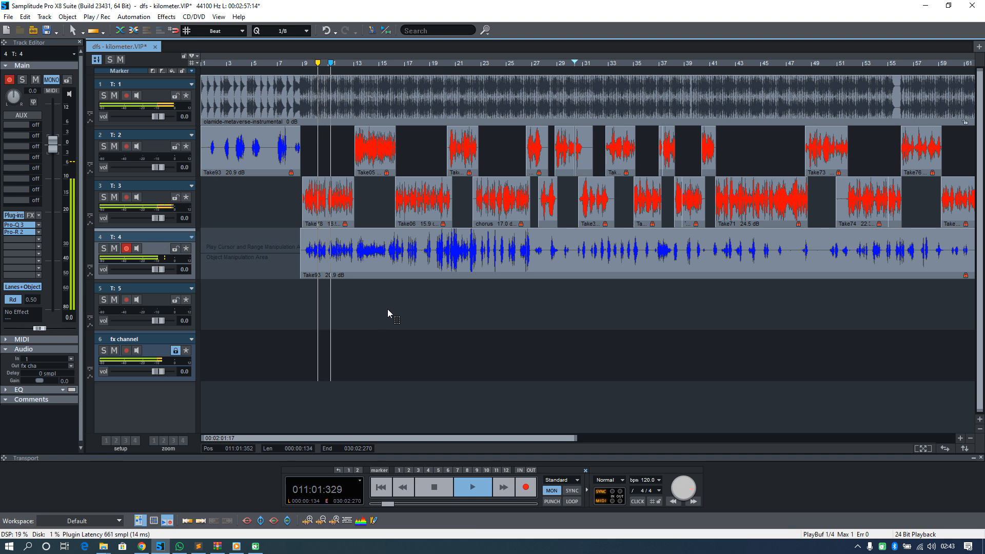
pyautogui.press('space')
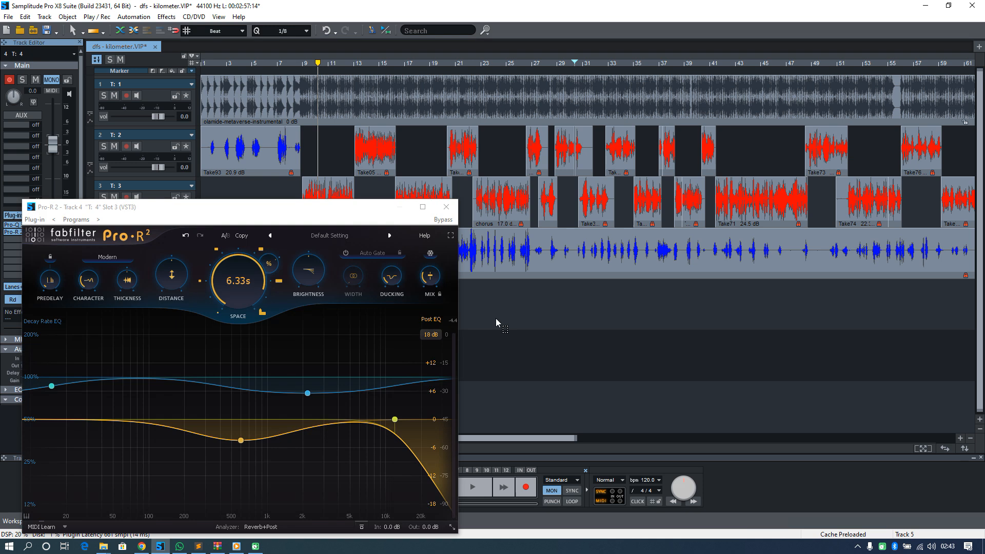
pyautogui.moveTo(430, 290)
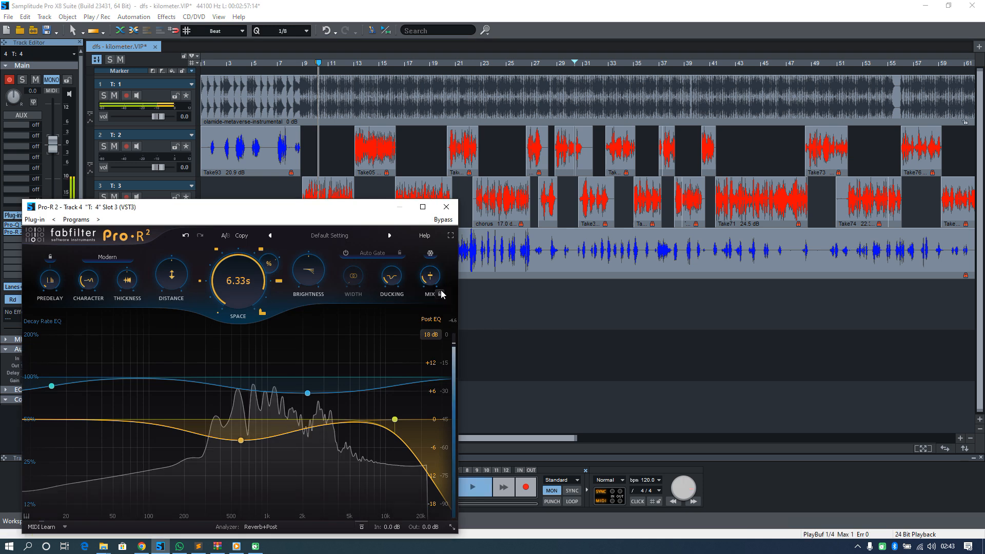
pyautogui.click(446, 207)
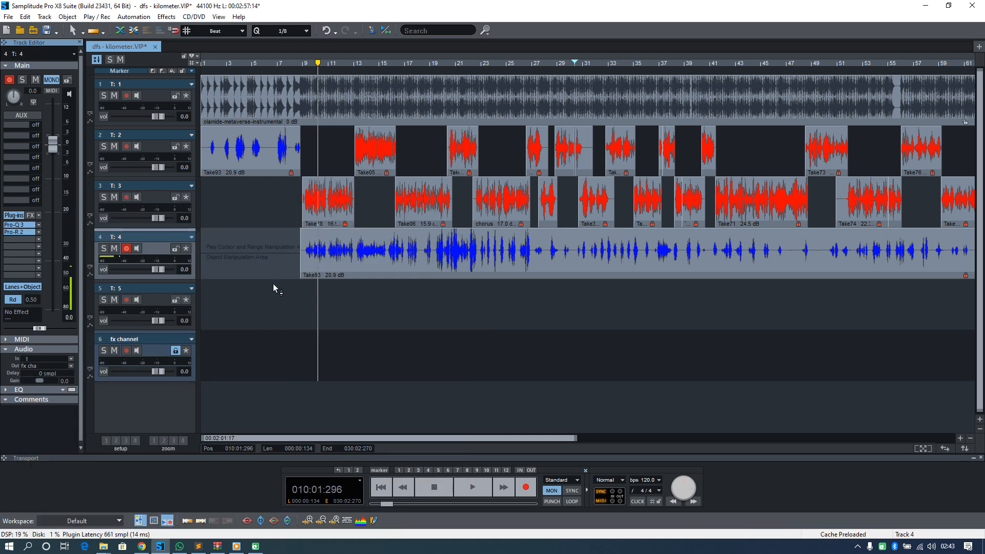
# Save the project and take a brief look at the channel strips in the mixer
pyautogui.hotkey('ctrl', 's')
pyautogui.press('m')
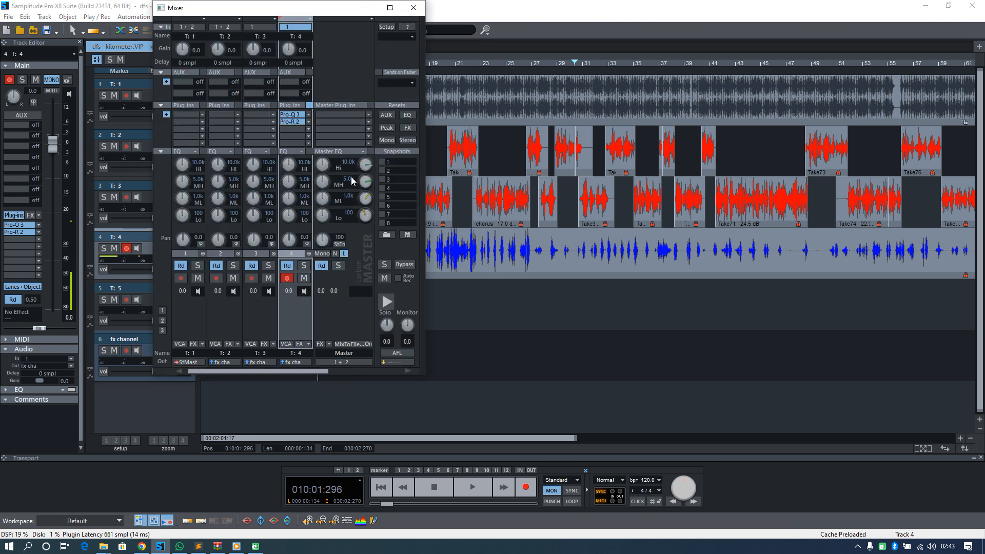
pyautogui.click(413, 8)
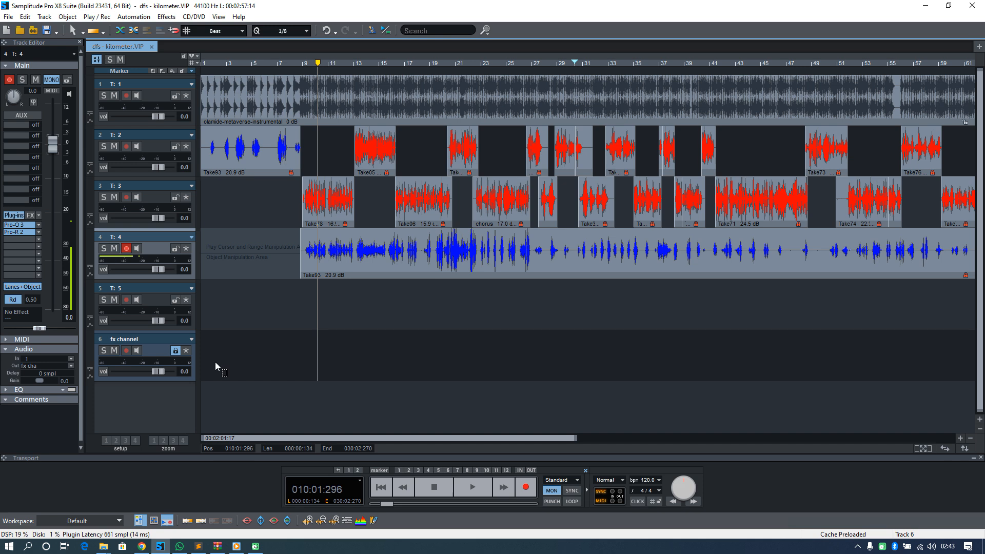
# Remove the Pro-R 2 and Pro-Q 3 plug-ins from track 4
pyautogui.click(39, 233)
pyautogui.click(71, 241)
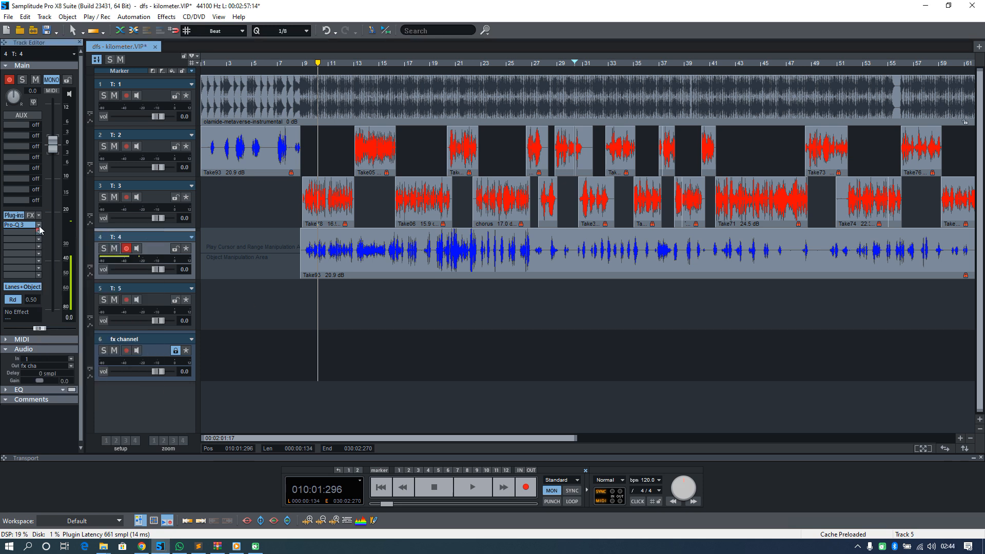
pyautogui.click(40, 229)
pyautogui.click(52, 232)
# Play briefly from near the start of the track 4 take to hear the vocal without its plug-ins
pyautogui.click(314, 251)
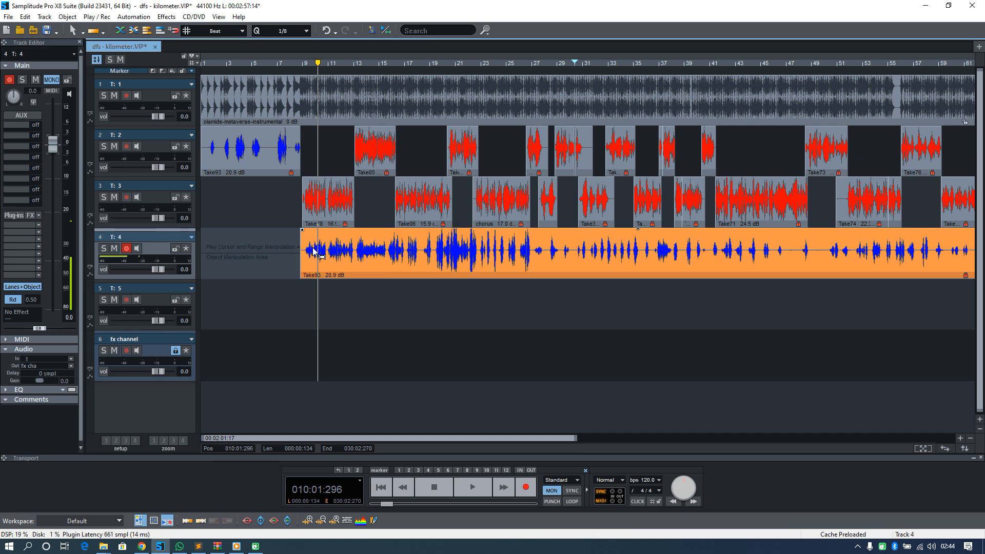
pyautogui.press('space')
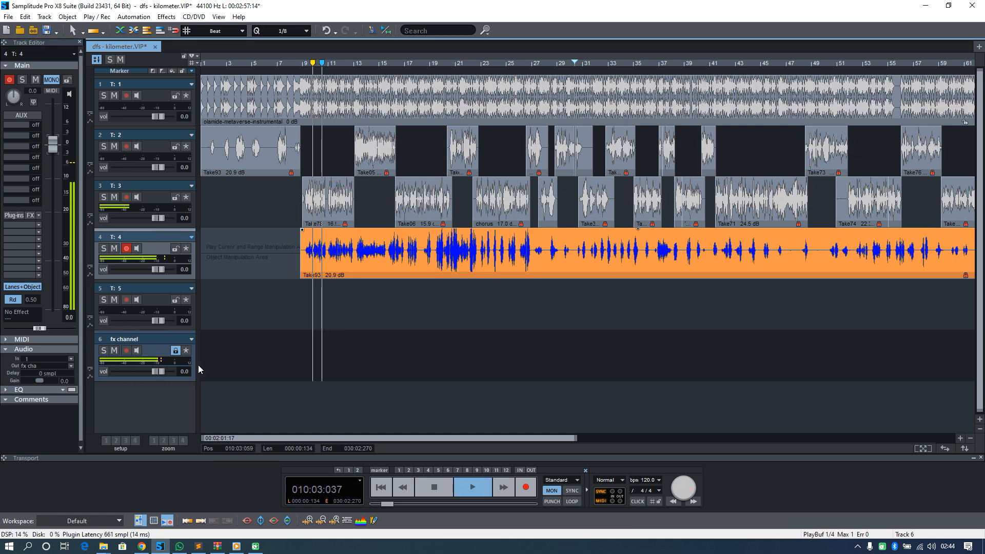
pyautogui.press('space')
# Add a new submix bus below the fx channel and name it punch
pyautogui.rightClick(146, 406)
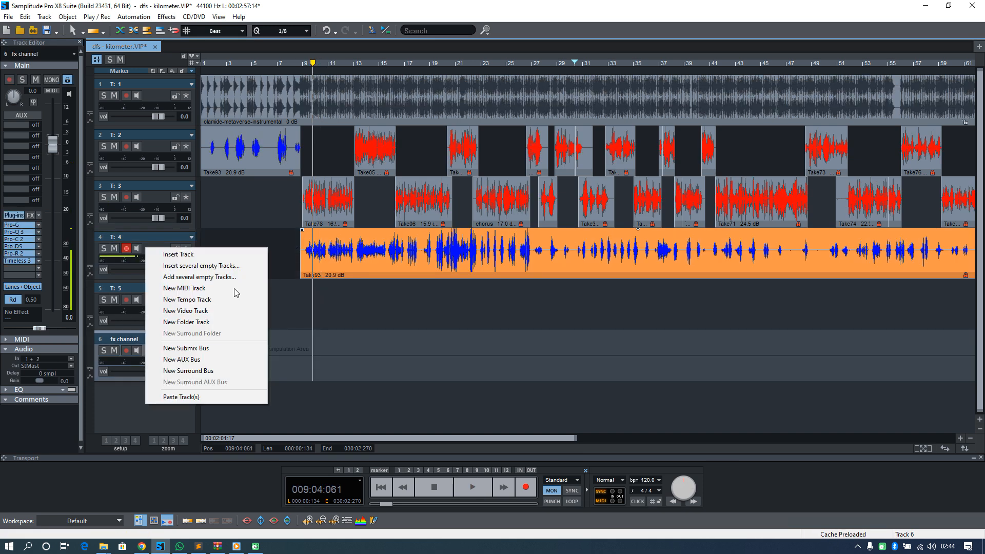
pyautogui.click(222, 353)
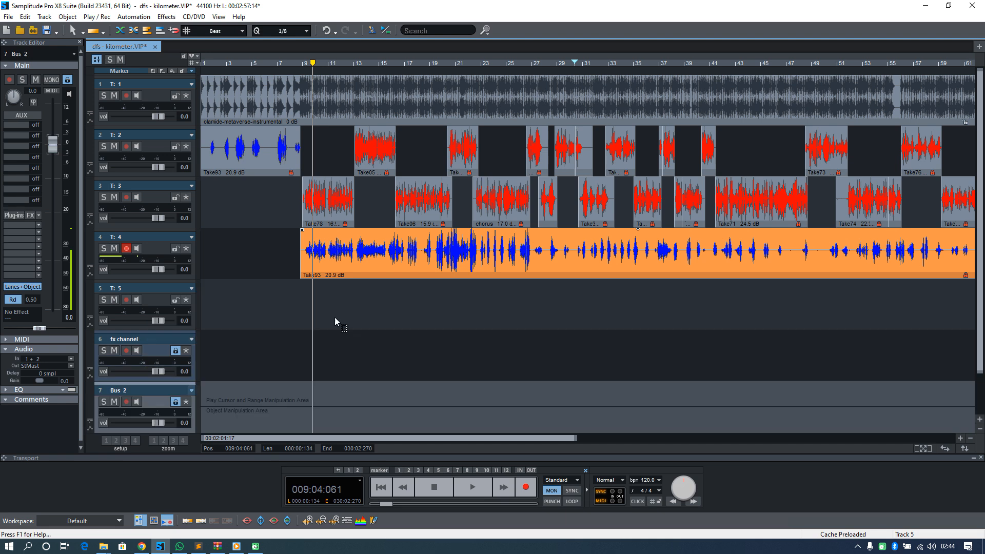
pyautogui.doubleClick(118, 391)
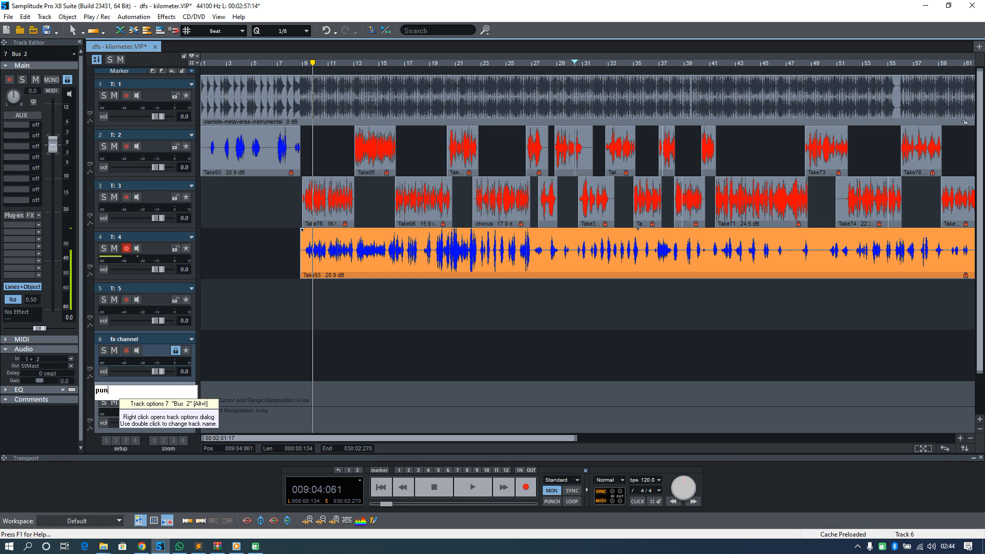
pyautogui.press('Return')
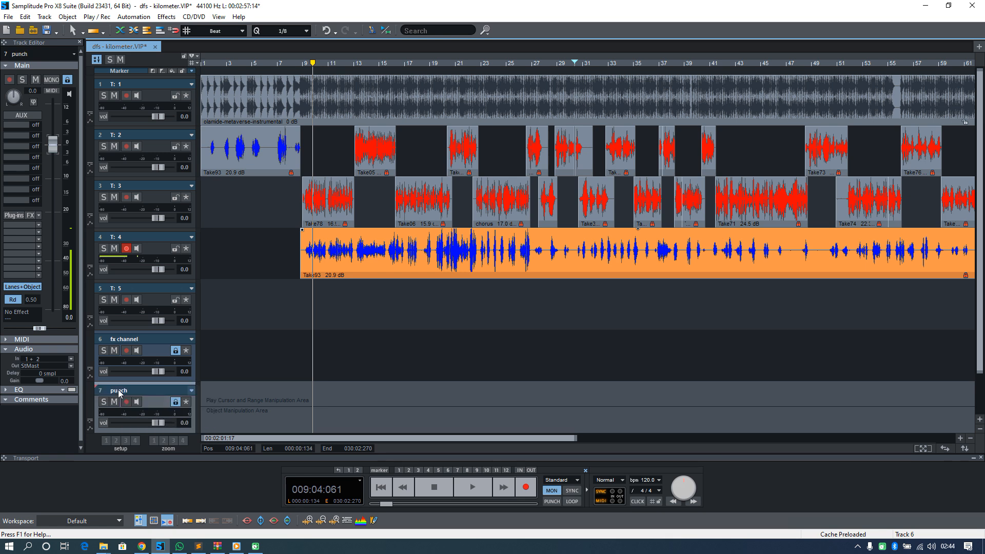
# Route track 4's output to the punch bus, test the routing in playback and open the mixer
pyautogui.click(151, 260)
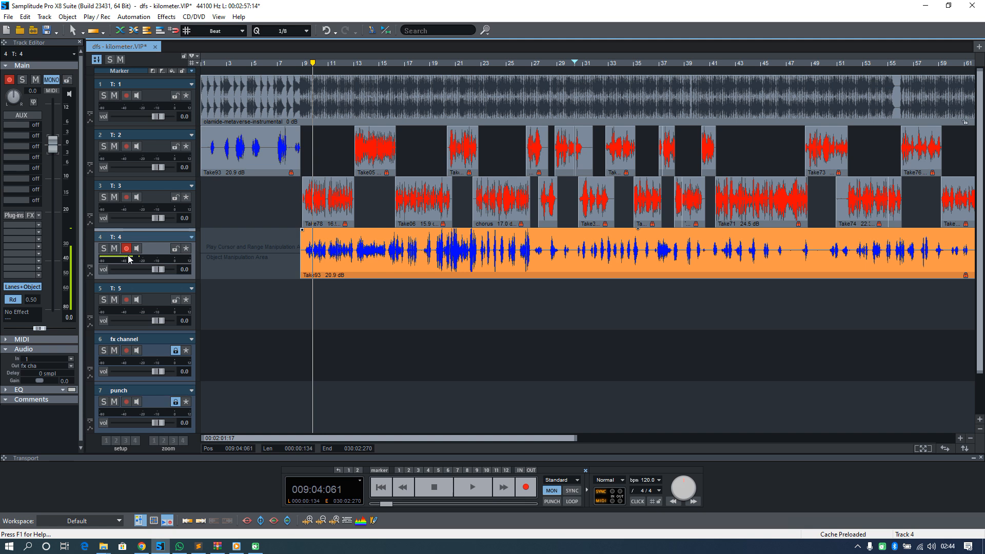
pyautogui.rightClick(103, 253)
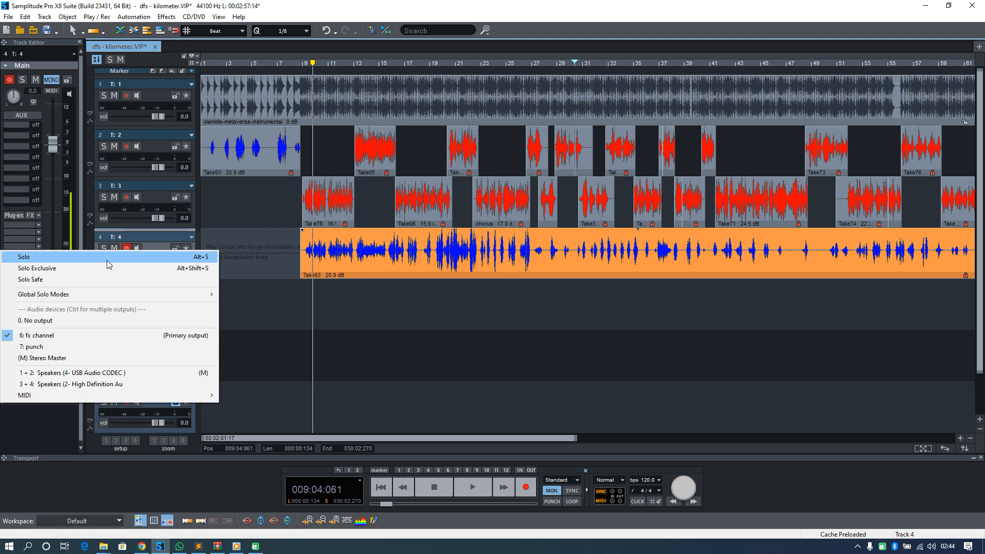
pyautogui.click(80, 347)
pyautogui.press('space')
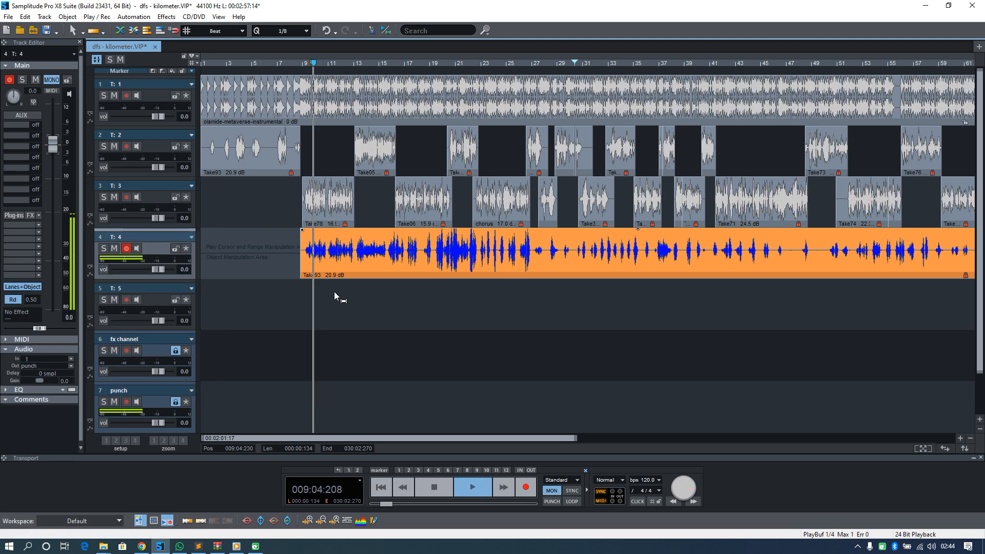
pyautogui.press('space')
pyautogui.press('m')
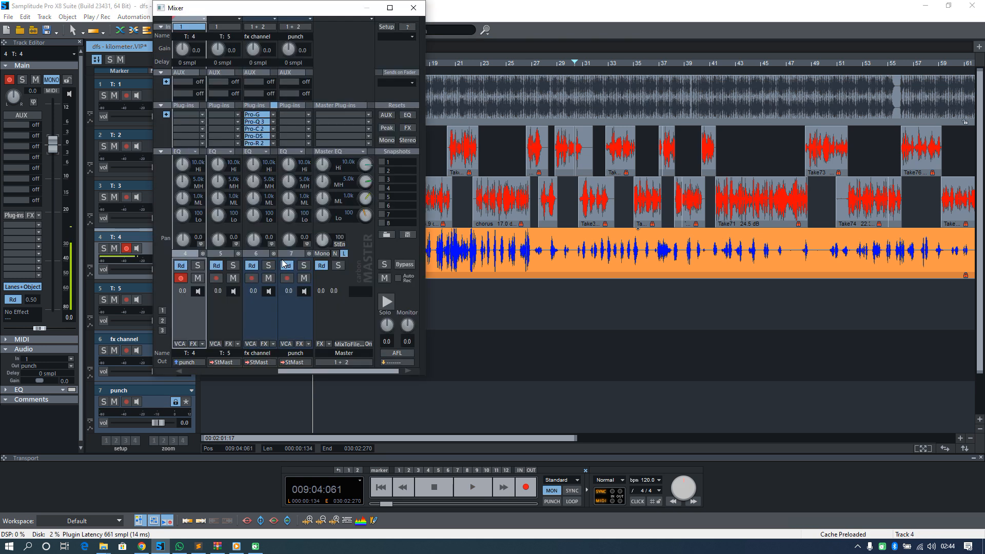
# Maximize the mixer, and in the arrangement compare the track 3 and track 4 takes with the fx channel and punch buses
pyautogui.click(390, 9)
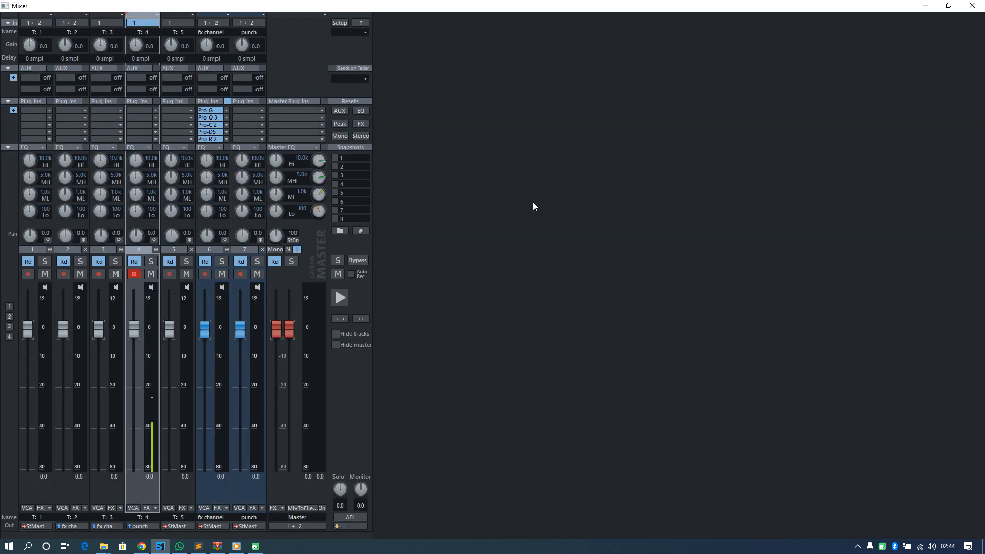
pyautogui.press('m')
pyautogui.click(293, 259)
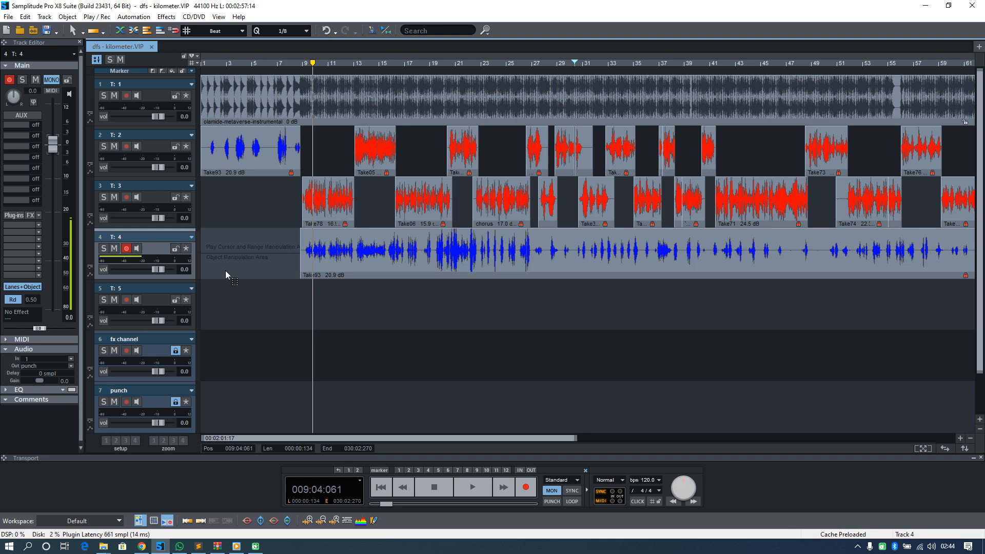
pyautogui.click(348, 263)
pyautogui.click(331, 219)
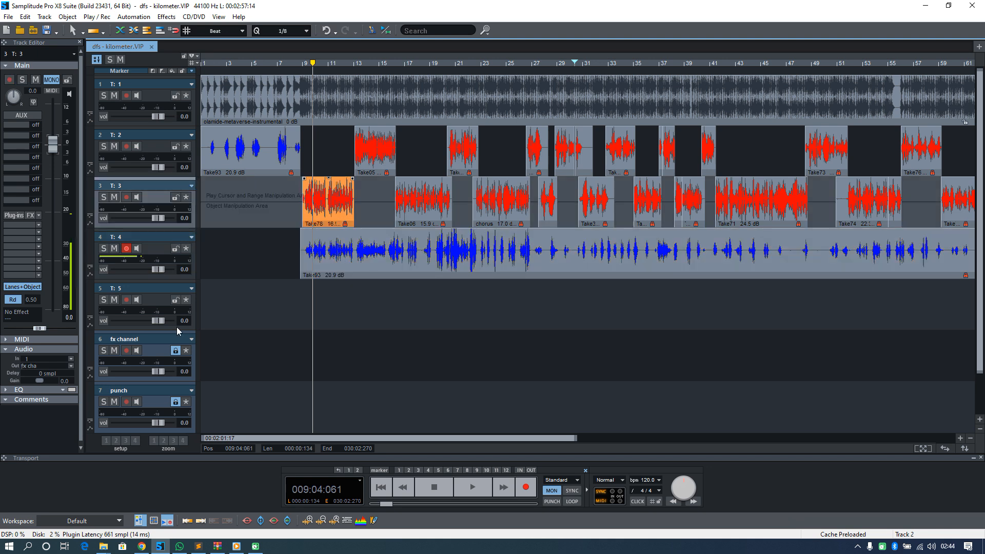
pyautogui.click(158, 350)
pyautogui.click(160, 402)
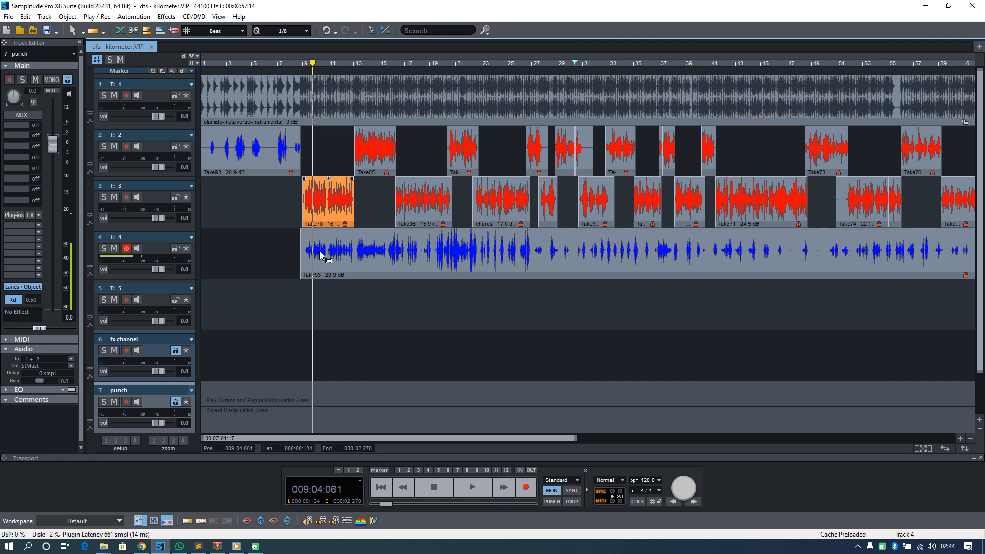
pyautogui.click(336, 271)
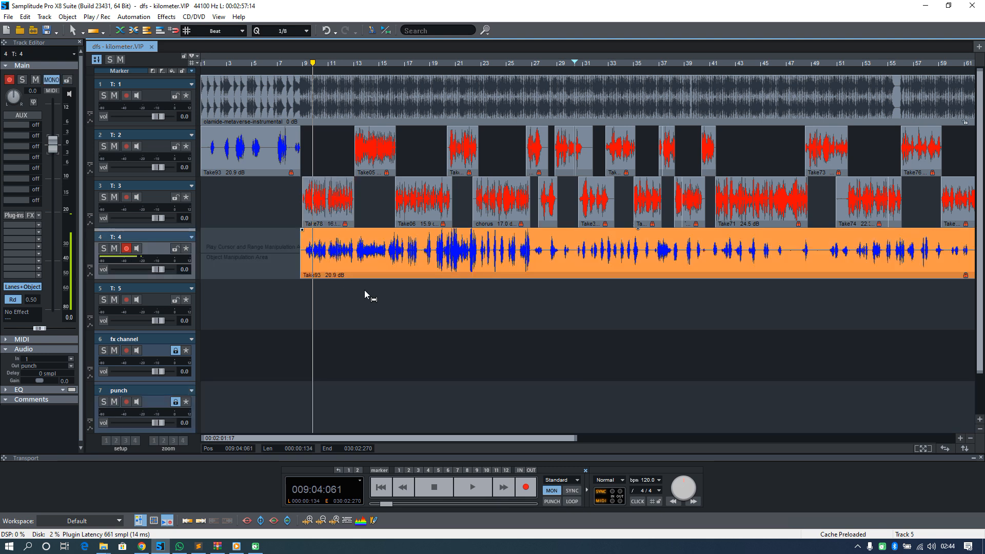
# Show all plug-in slots in the mixer and copy the fx channel's whole plug-in chain onto the punch bus
pyautogui.press('m')
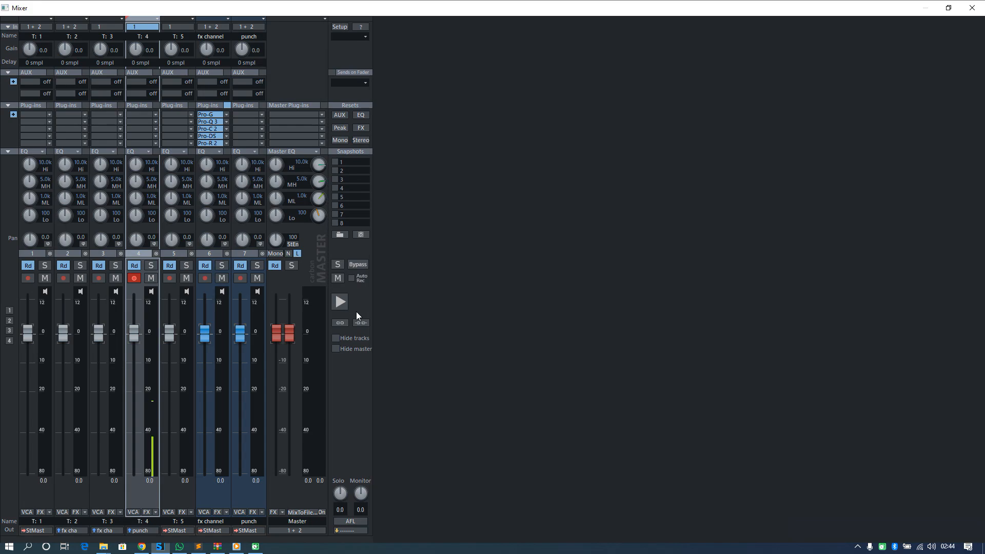
pyautogui.click(13, 115)
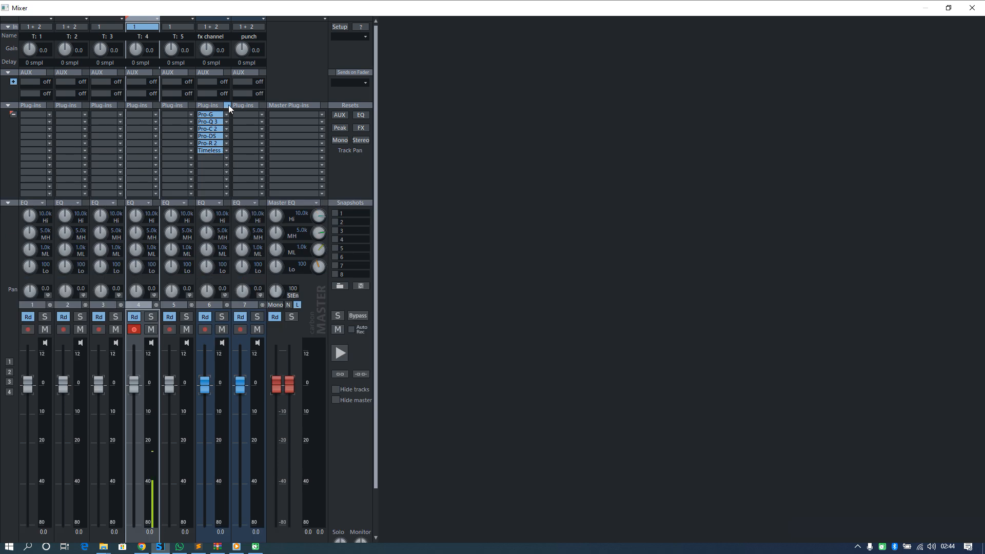
pyautogui.click(263, 104)
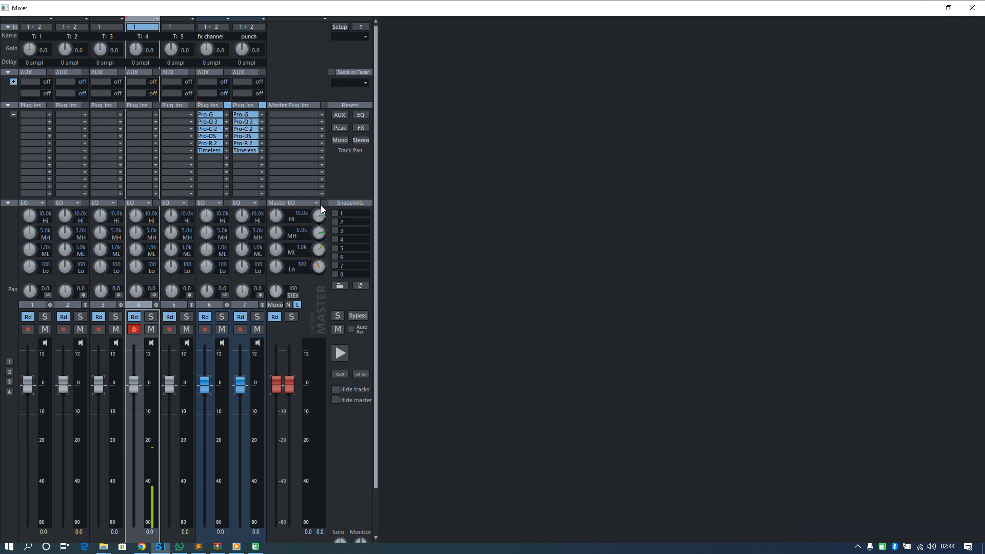
# Add Pro-Q 3 at the end of the punch bus's plug-in chain, load its Phone preset and audition it
pyautogui.click(241, 155)
pyautogui.write('q 3')
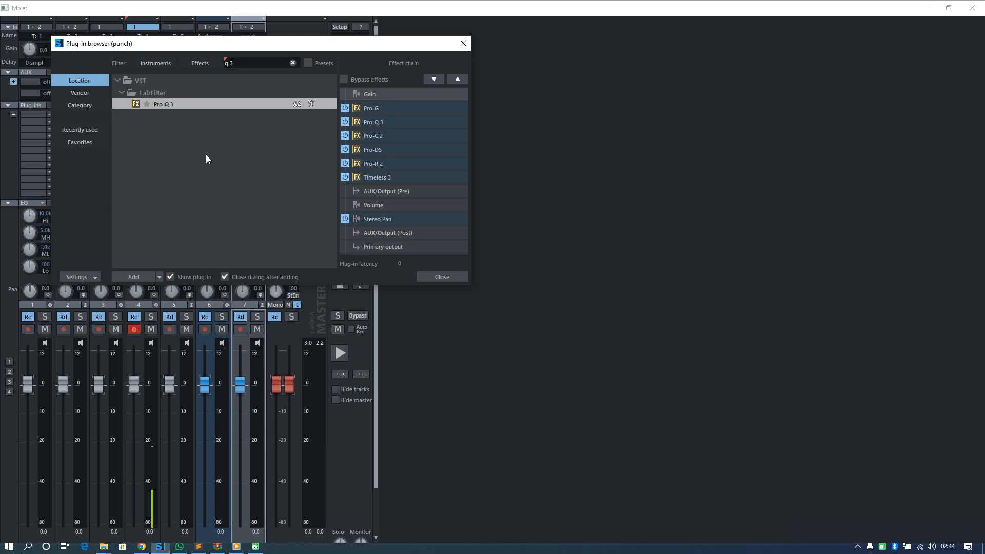
pyautogui.doubleClick(160, 104)
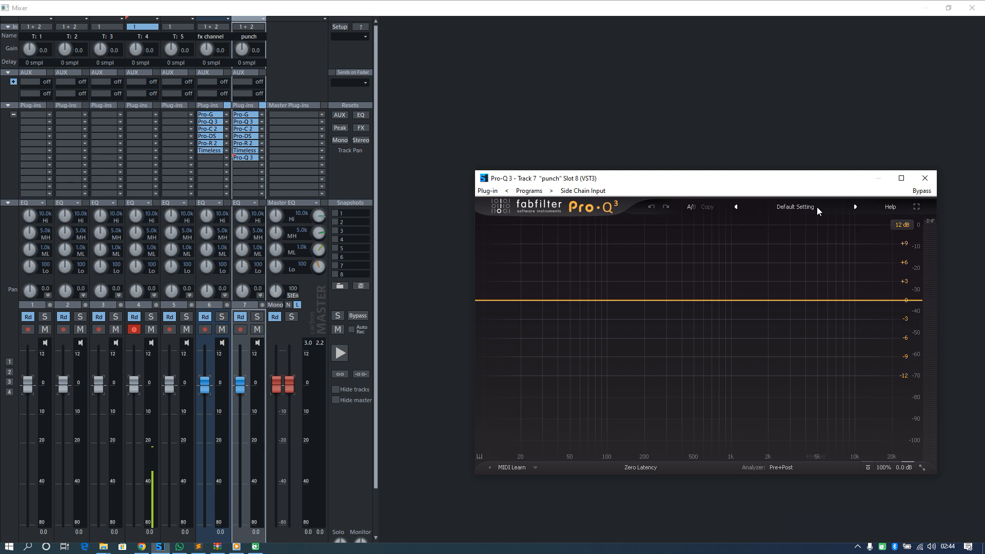
pyautogui.click(817, 208)
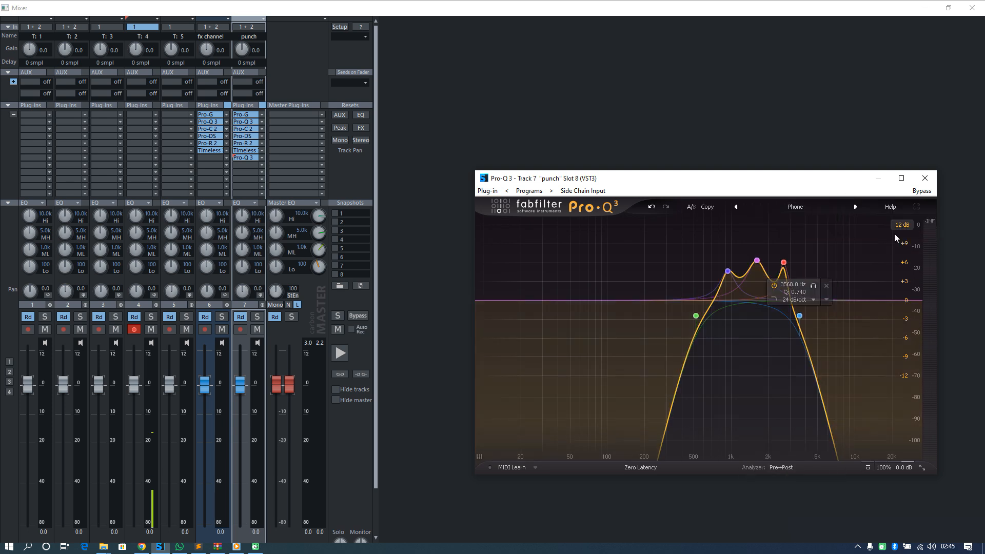
pyautogui.press('space')
pyautogui.click(924, 178)
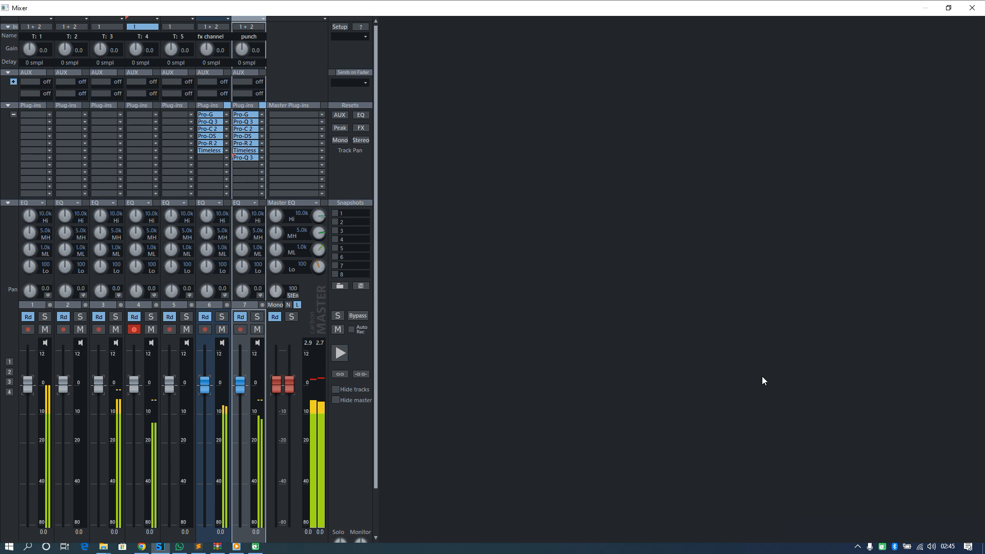
# Set the Mix of the punch bus's Pro-R 2 reverb to 22.5% and audition it in playback
pyautogui.click(247, 143)
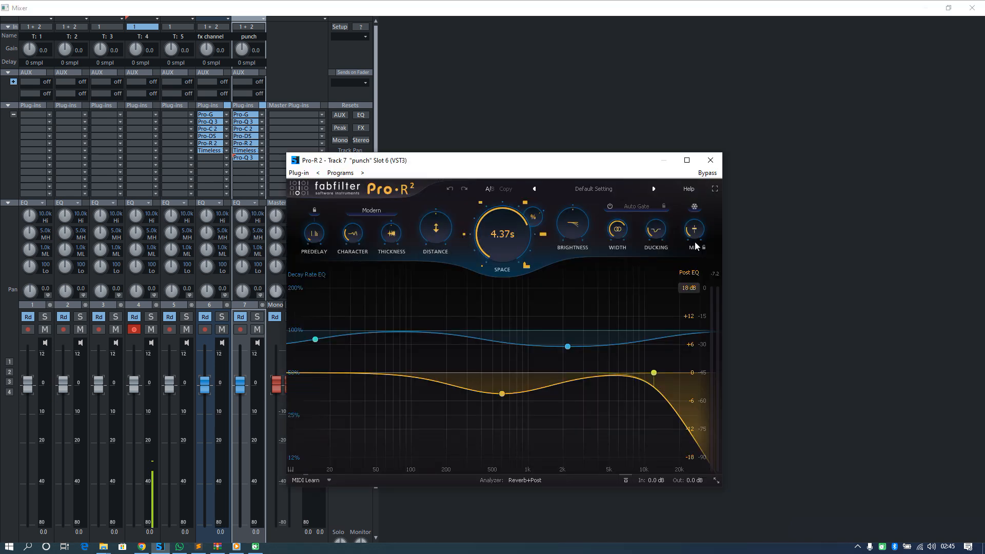
pyautogui.moveTo(696, 241)
pyautogui.moveTo(693, 224); pyautogui.dragTo(694, 219)
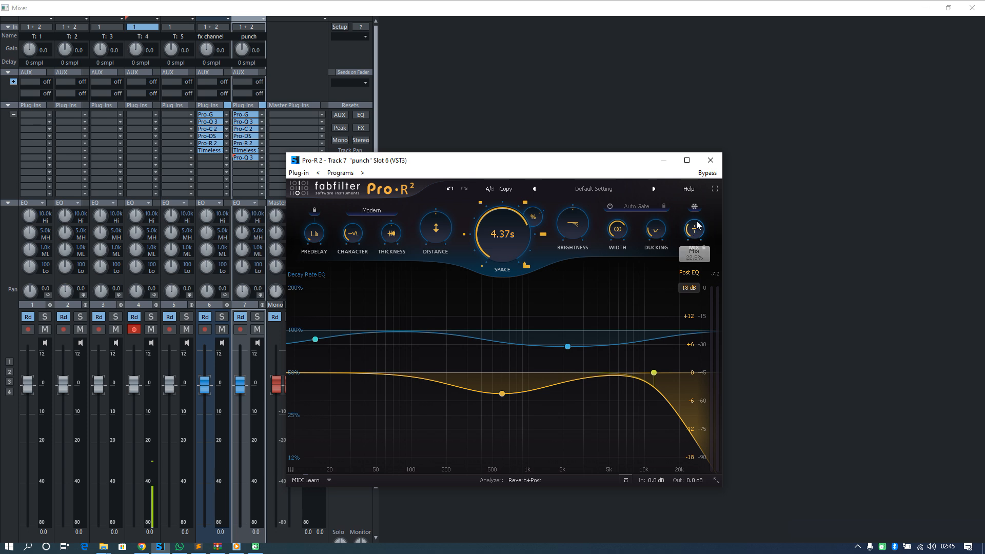
pyautogui.press('space')
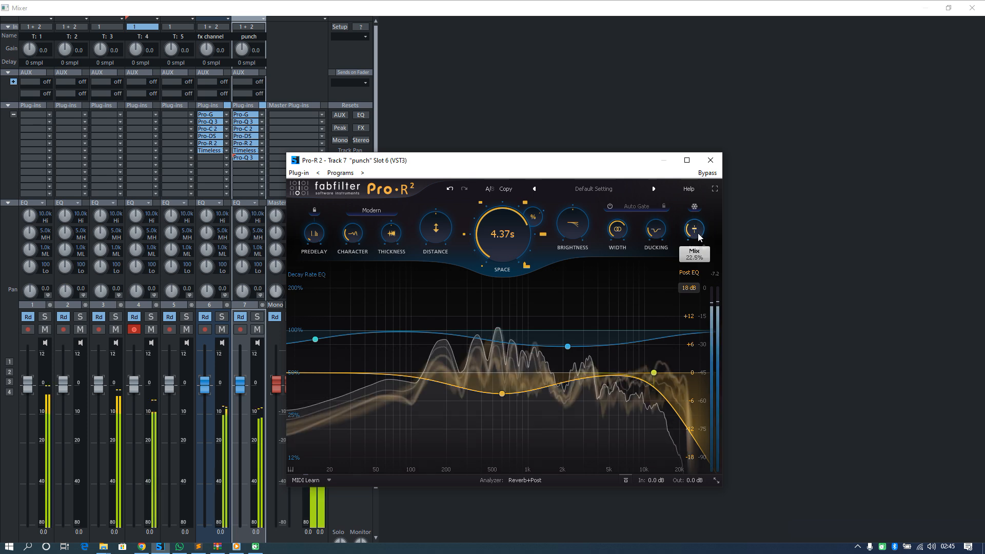
pyautogui.click(710, 160)
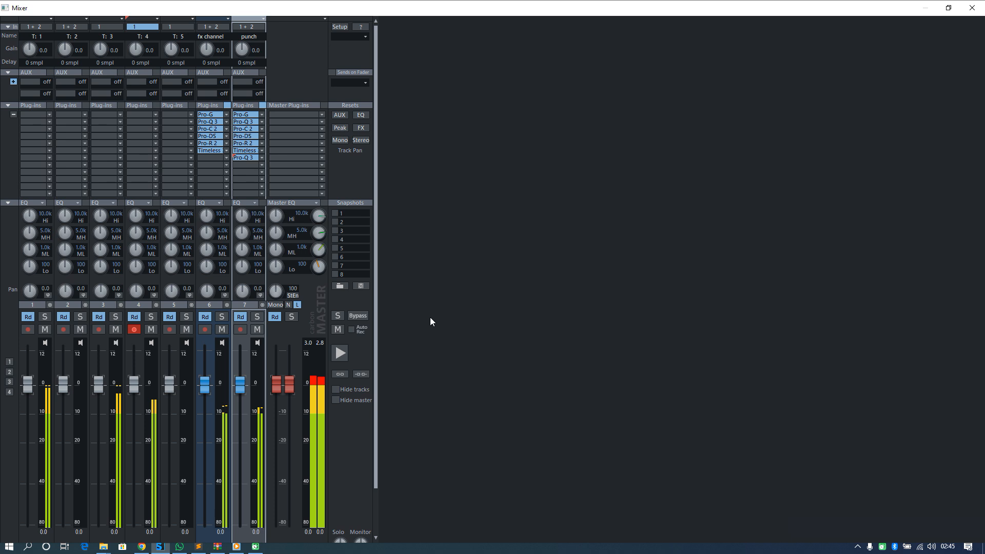
pyautogui.press('space')
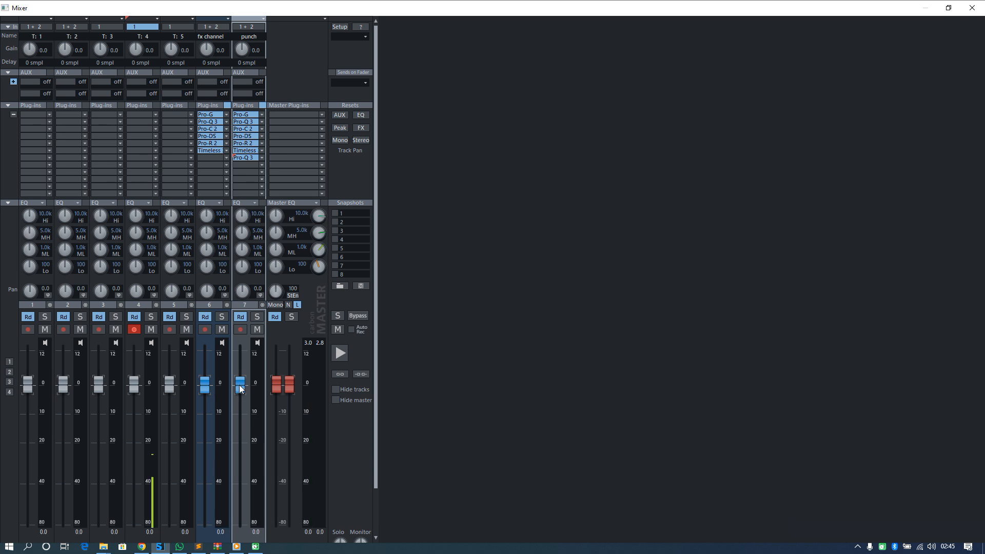
# Lower the punch bus volume to -6.4 dB and play the mix briefly from the arrangement
pyautogui.moveTo(239, 385); pyautogui.dragTo(236, 408)
pyautogui.press('m')
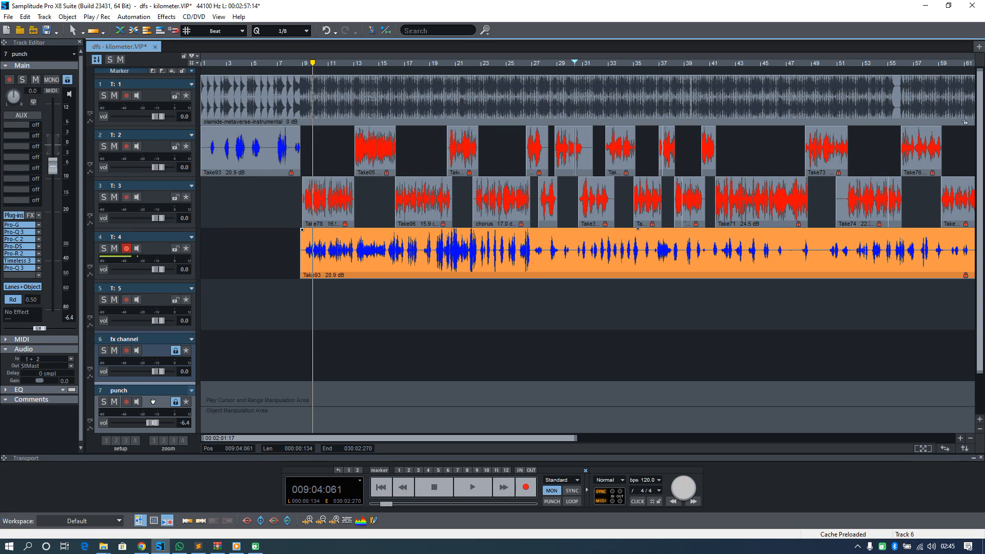
pyautogui.press('space')
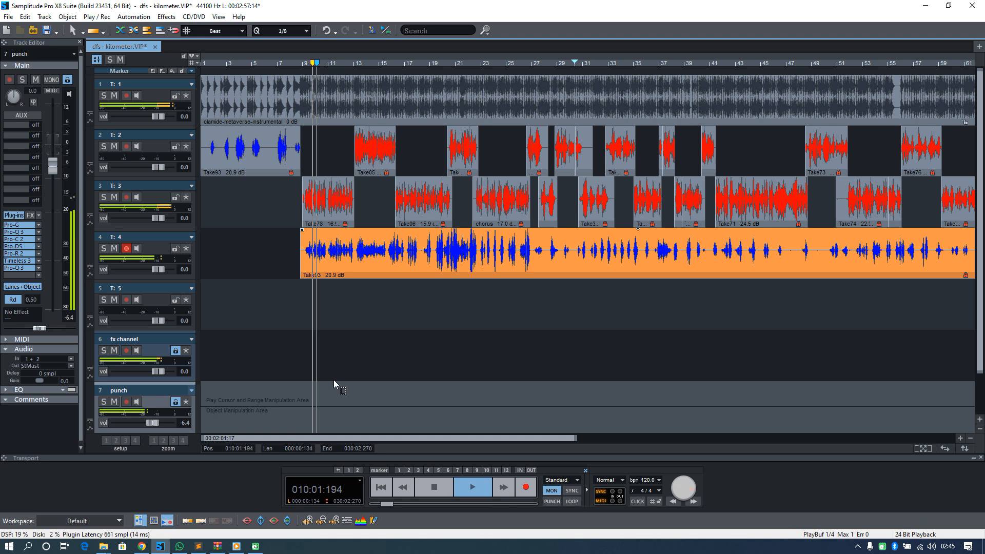
pyautogui.press('space')
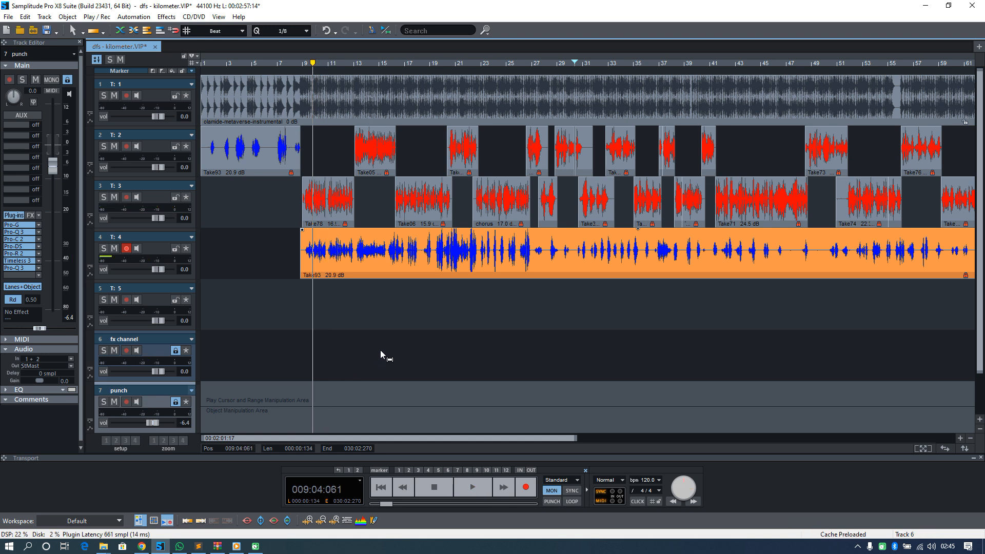
# Audition the opening of the track 4 take once more with all buses and save the project
pyautogui.hotkey('ctrl', 'Down')
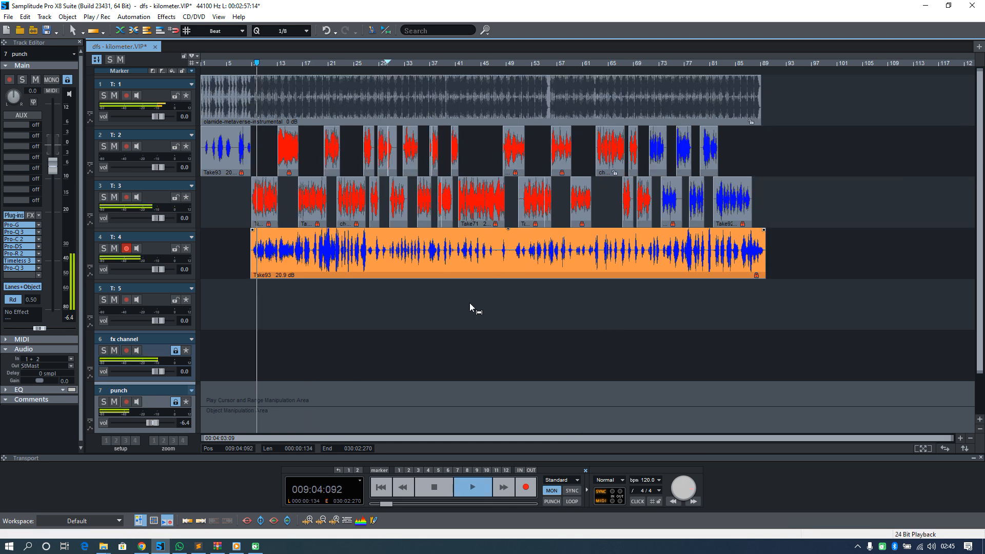
pyautogui.press('space')
pyautogui.hotkey('ctrl', 'Up')
pyautogui.hotkey('ctrl', 'Up')
pyautogui.hotkey('ctrl', 'Up')
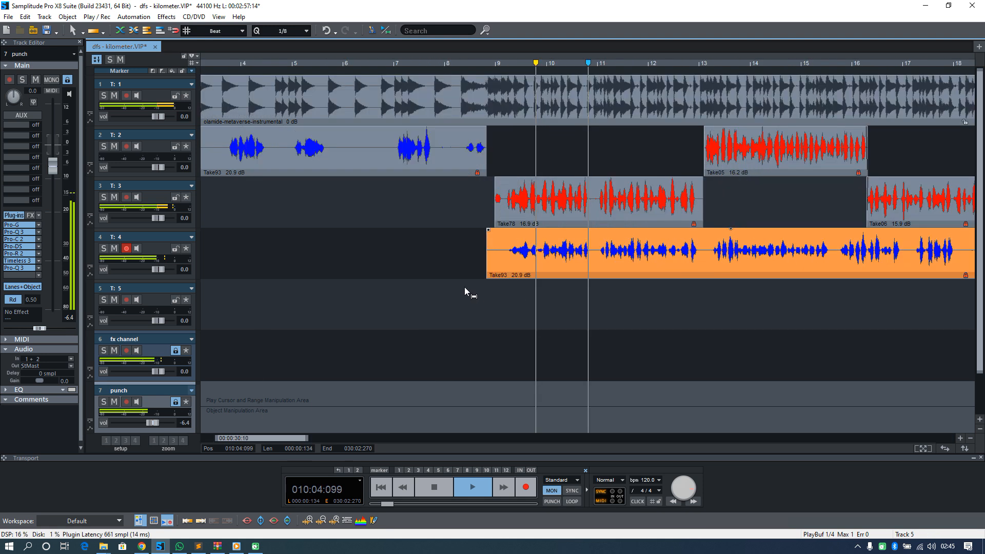
pyautogui.hotkey('ctrl', 's')
pyautogui.press('space')
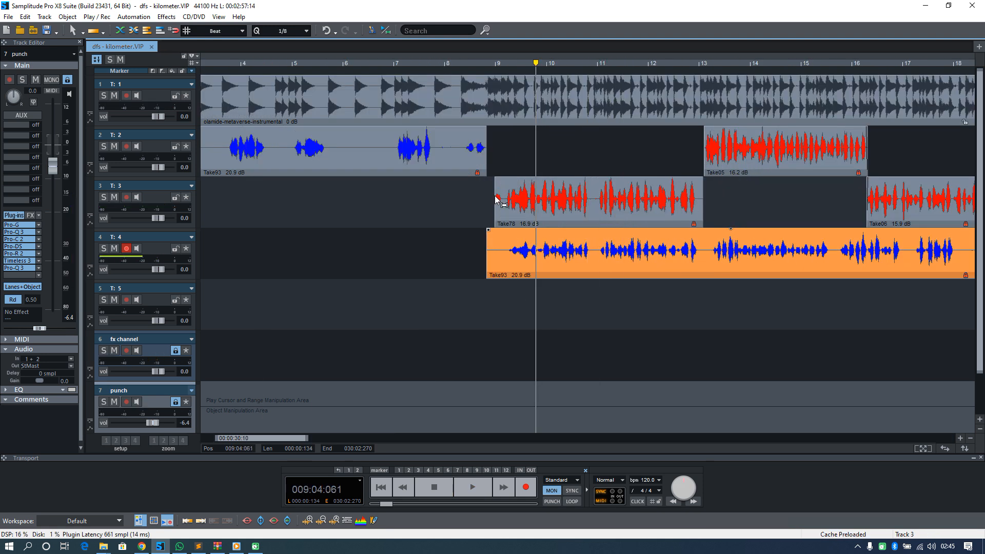
# Trim the silent start of the track 4 take and the silent end of Take78 on track 3
pyautogui.click(495, 198)
pyautogui.moveTo(489, 276); pyautogui.dragTo(508, 275)
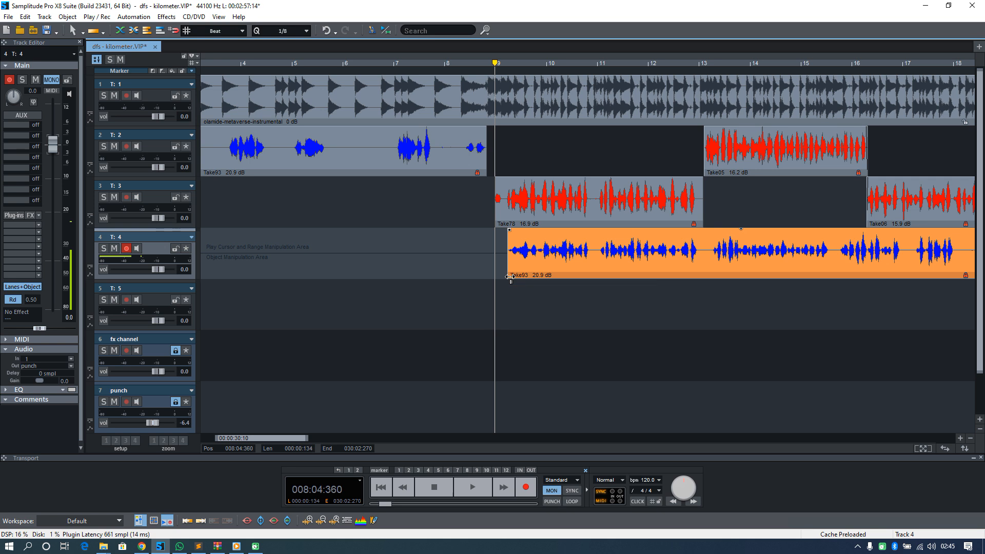
pyautogui.hscroll(5, 499, 227)
pyautogui.click(442, 198)
pyautogui.hotkey('ctrl', 'Up')
pyautogui.hotkey('ctrl', 'Up')
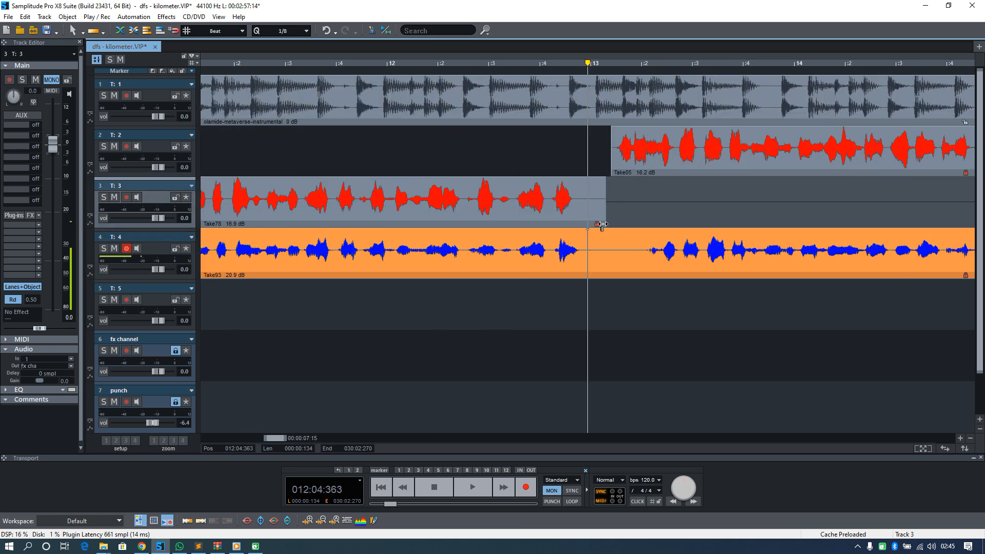
pyautogui.moveTo(605, 222); pyautogui.dragTo(573, 222)
pyautogui.hotkey('ctrl', 'Down')
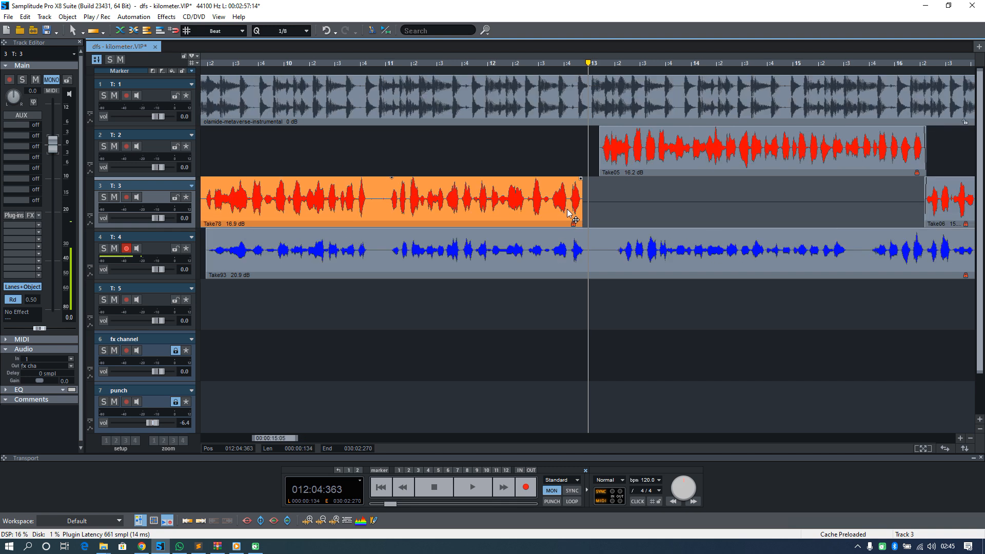
# Play the end of Take78 and trim the start of Take05 on track 2 to where its vocal begins
pyautogui.click(472, 134)
pyautogui.press('space')
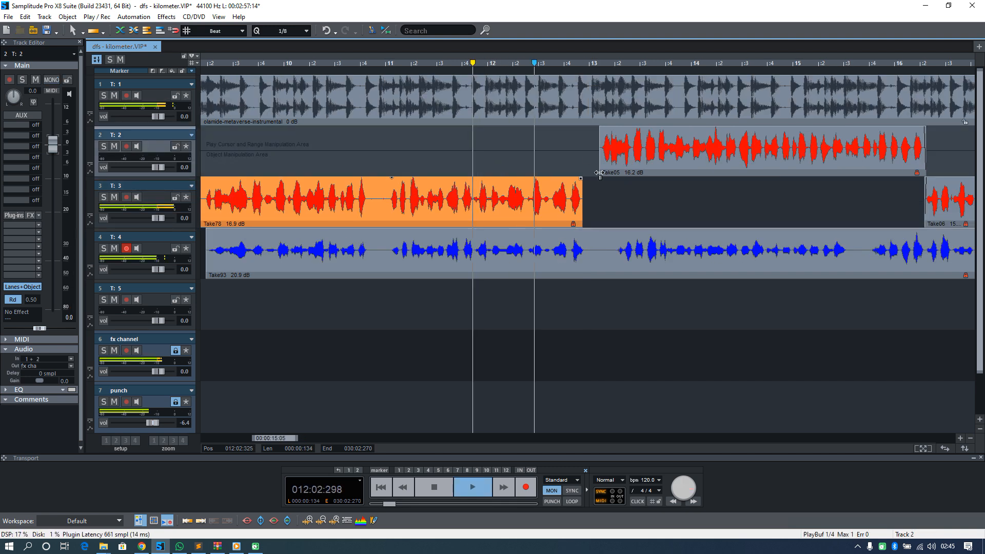
pyautogui.moveTo(599, 173); pyautogui.dragTo(605, 173)
pyautogui.press('space')
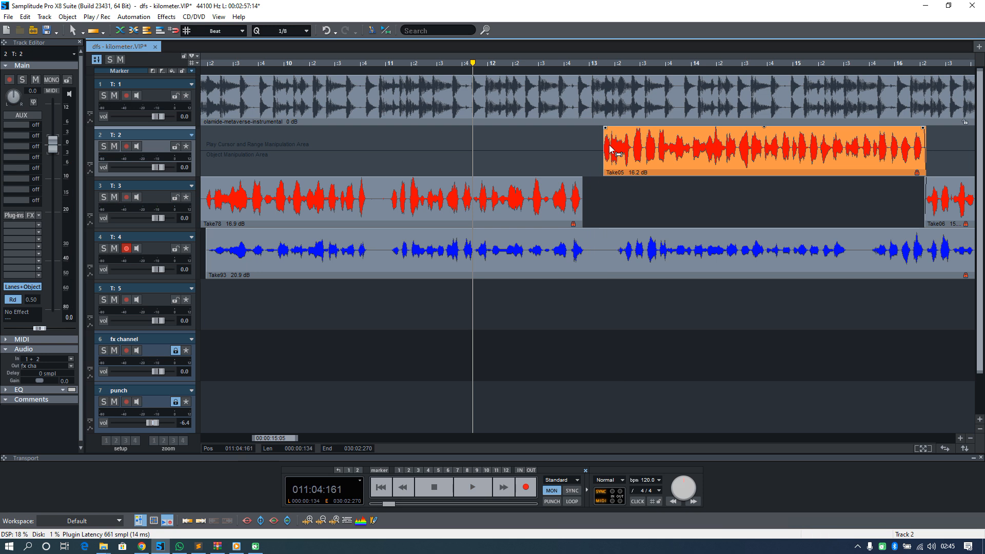
# Split Take05 at 013:01:263 and place two copies of its short first fragment ahead of it, lined up with the beats
pyautogui.click(609, 149)
pyautogui.hotkey('ctrl', 'Up')
pyautogui.hotkey('ctrl', 'Up')
pyautogui.hotkey('ctrl', 'Up')
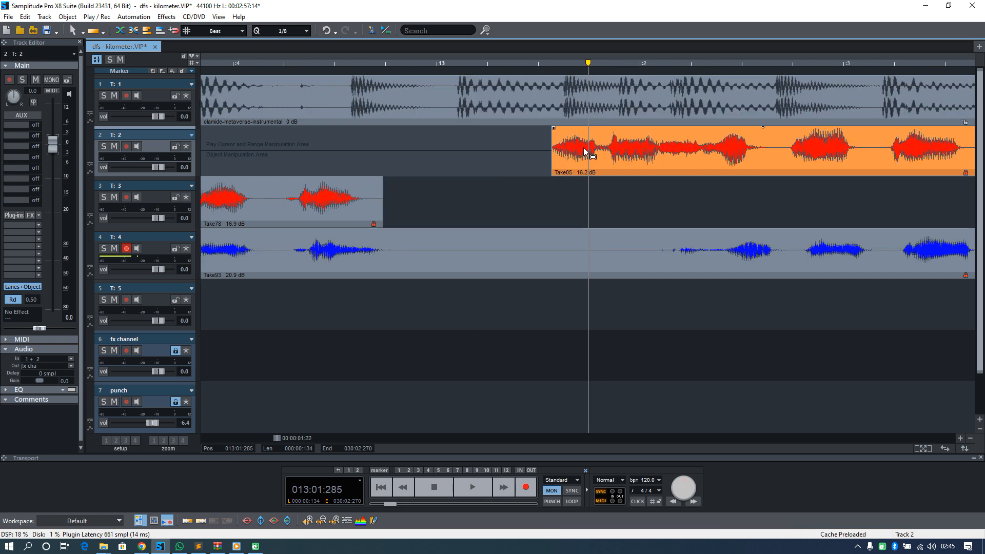
pyautogui.press('t')
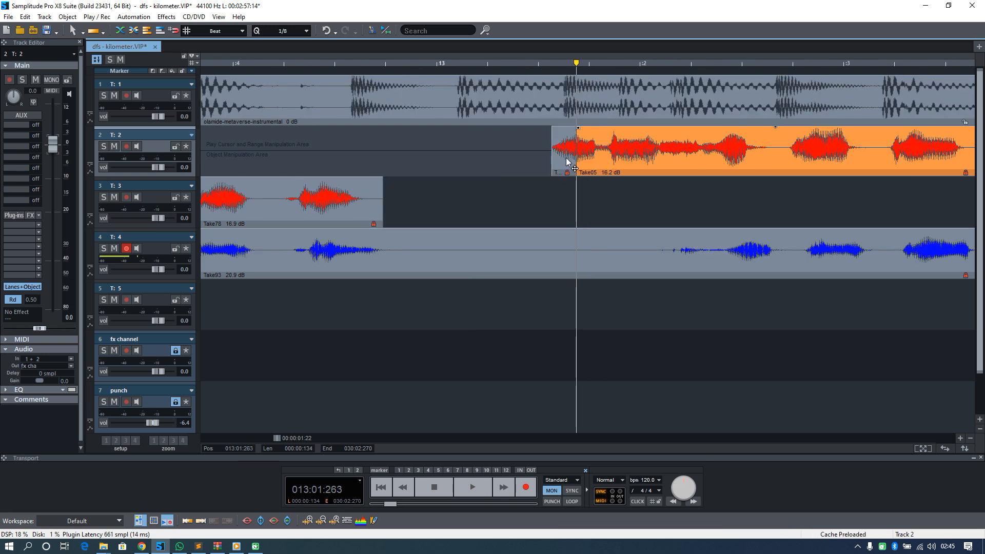
pyautogui.click(565, 166)
pyautogui.moveTo(564, 162); pyautogui.dragTo(359, 154)
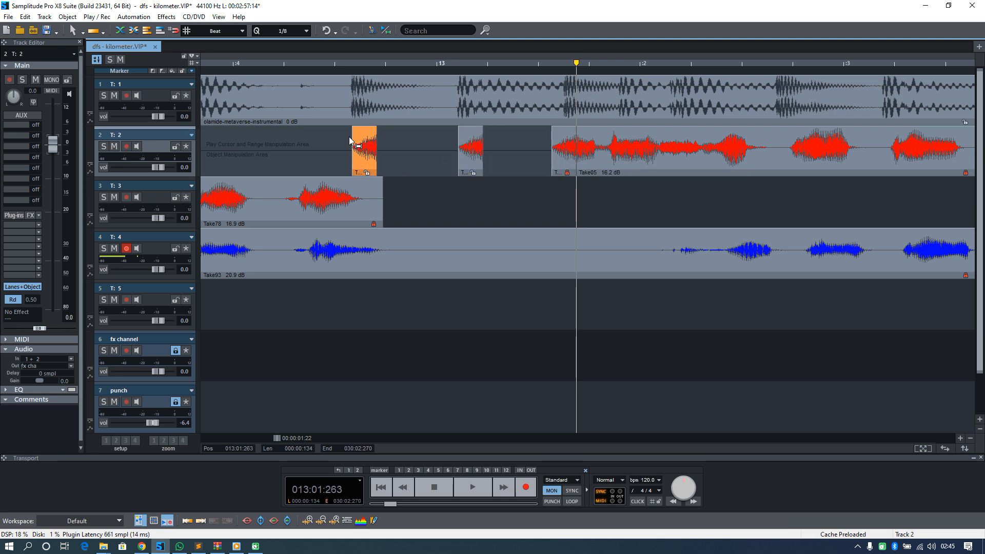
# Play through the copied fragments into Take05 to check the vocal stutter
pyautogui.press('space')
pyautogui.scroll(-2, 484, 202)
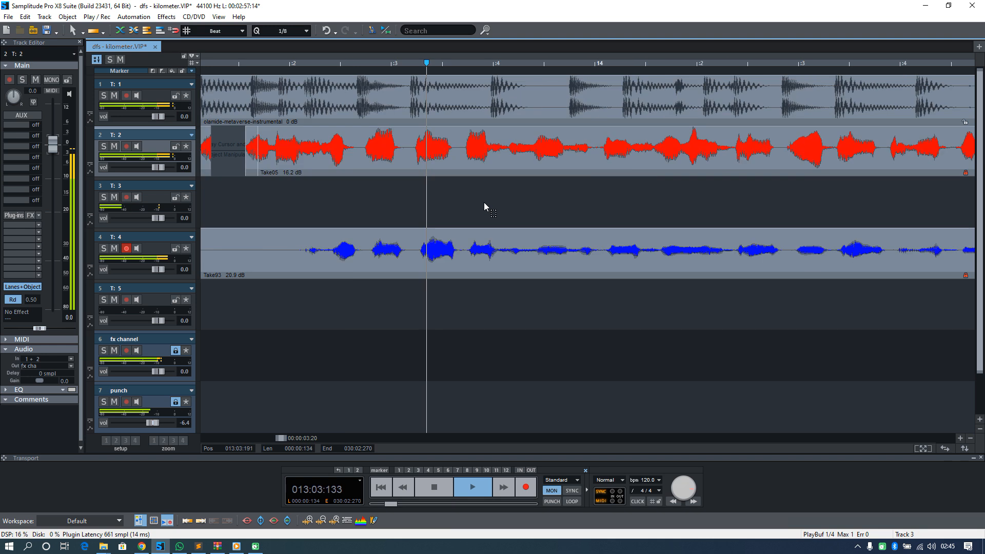
pyautogui.press('space')
pyautogui.press('space')
pyautogui.scroll(-2, 491, 215)
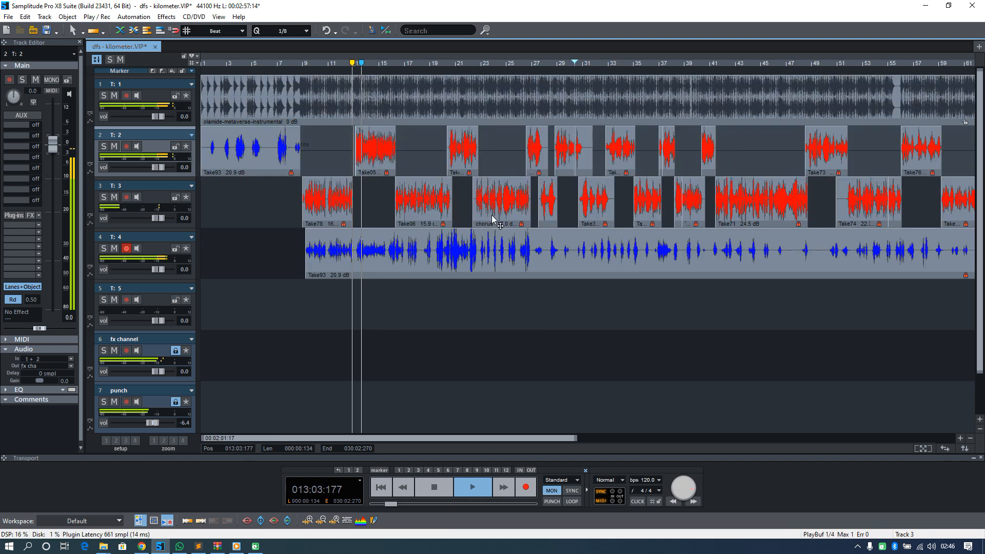
pyautogui.scroll(1, 604, 201)
pyautogui.press('space')
# Cut the track 1 instrumental over 013:01:033 to 013:01:089, beneath the second short Take05 fragment, and play the passage
pyautogui.scroll(4, 523, 122)
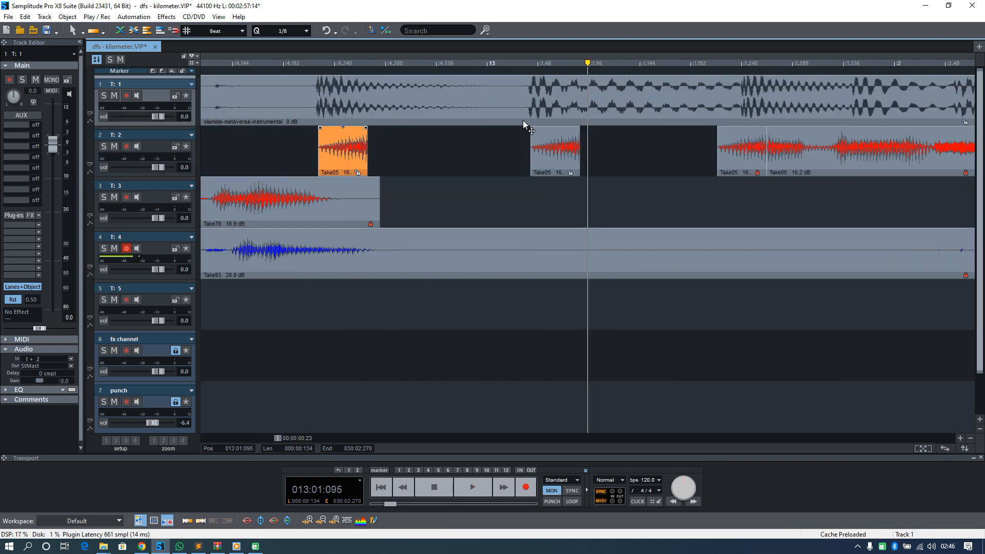
pyautogui.moveTo(522, 89); pyautogui.dragTo(580, 105)
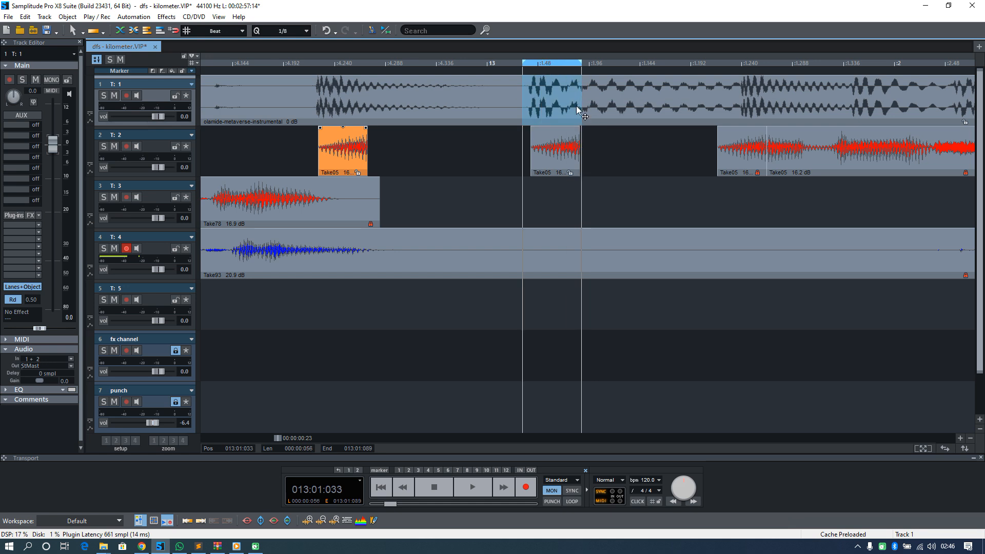
pyautogui.click(303, 84)
pyautogui.press('space')
pyautogui.scroll(-4, 509, 170)
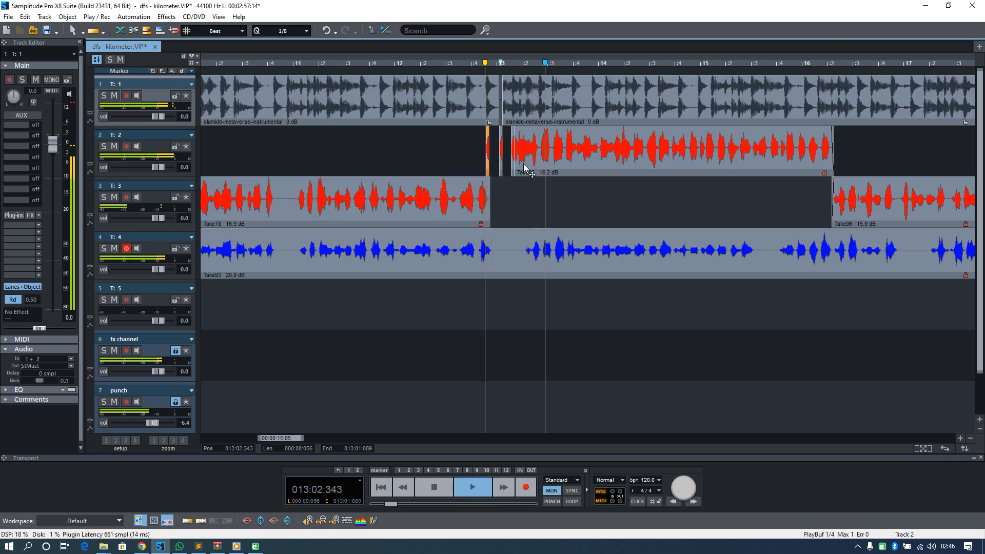
# Listen on through Take05 and Take06 to check how the vocals sit against the instrumental
pyautogui.scroll(-3, 631, 172)
pyautogui.scroll(1, 631, 172)
pyautogui.scroll(2, 631, 173)
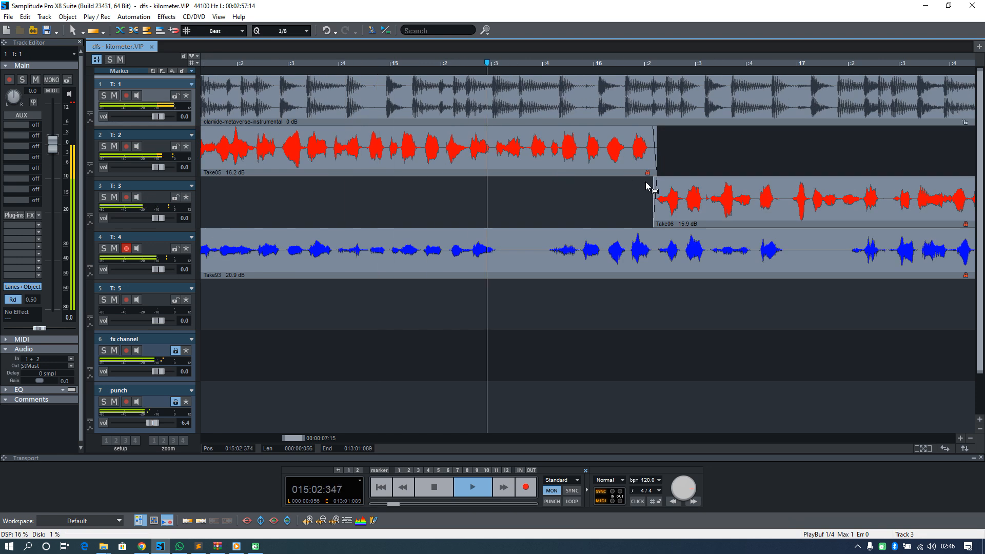
pyautogui.scroll(-2, 646, 189)
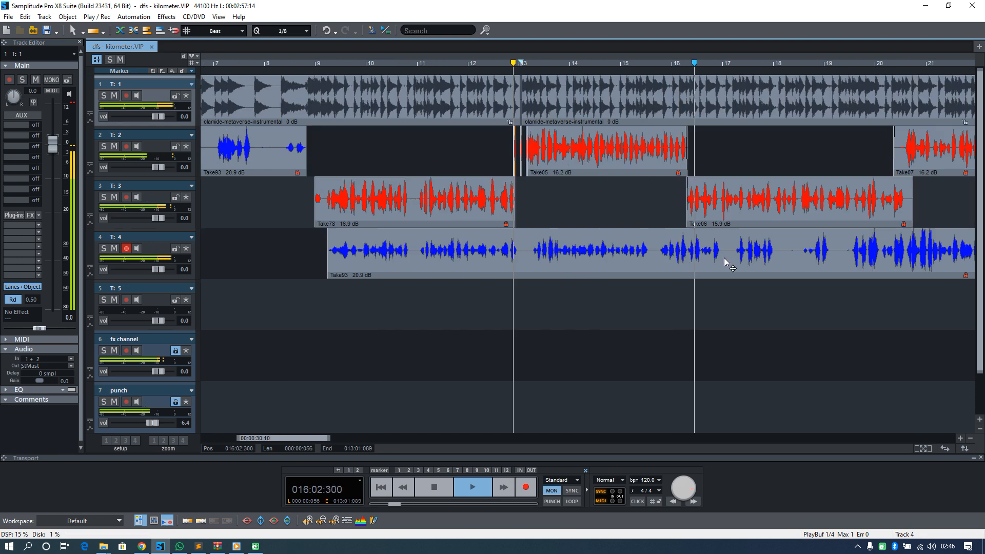
pyautogui.scroll(-2, 724, 258)
pyautogui.scroll(2, 645, 237)
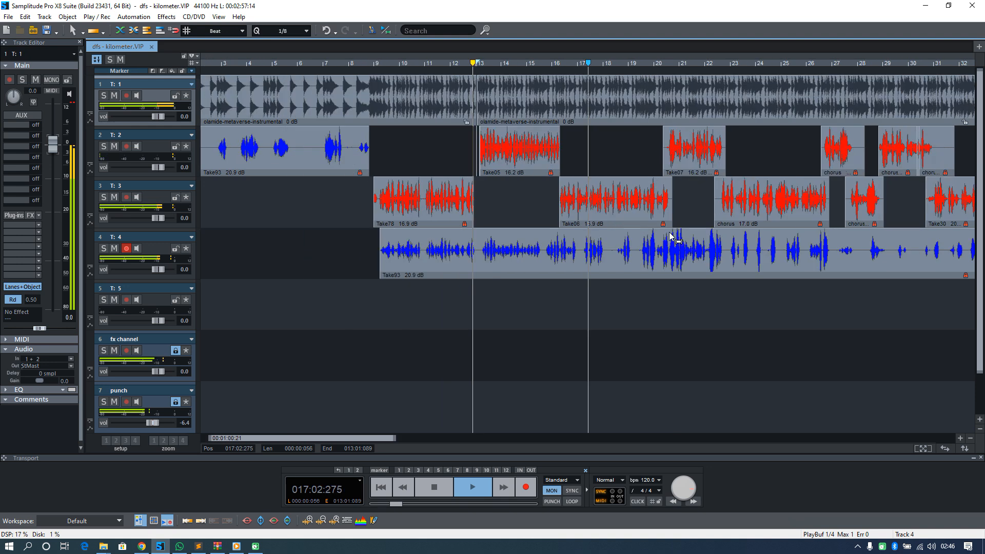
pyautogui.hscroll(2, 659, 231)
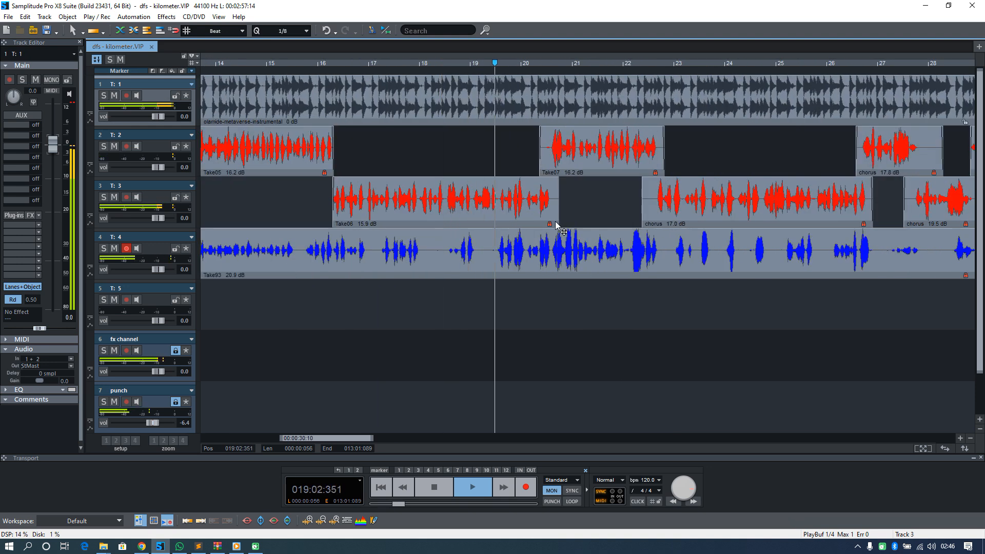
# Stop playback and lower the volume of the instrumental on track 1 to -2.0 dB
pyautogui.click(470, 113)
pyautogui.press('space')
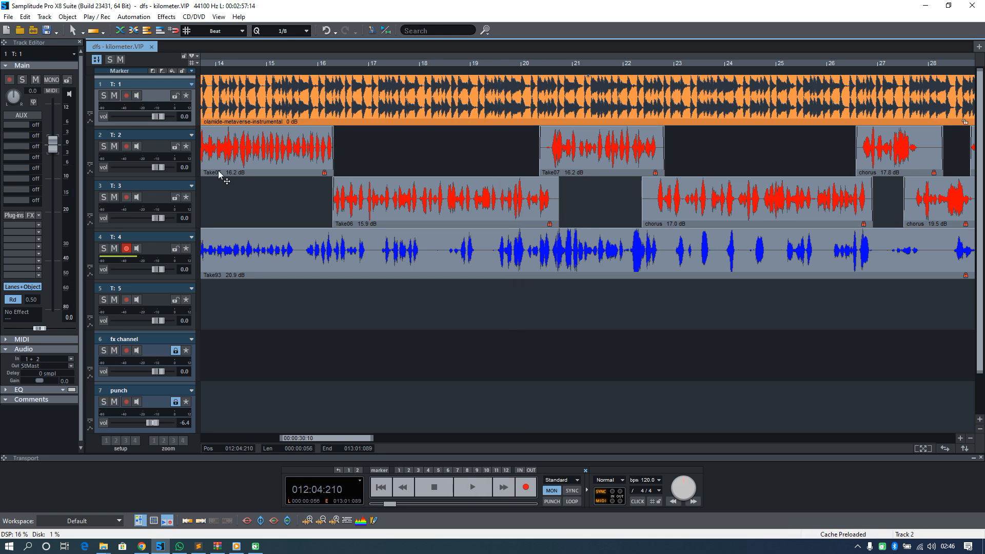
pyautogui.moveTo(50, 149); pyautogui.dragTo(50, 156)
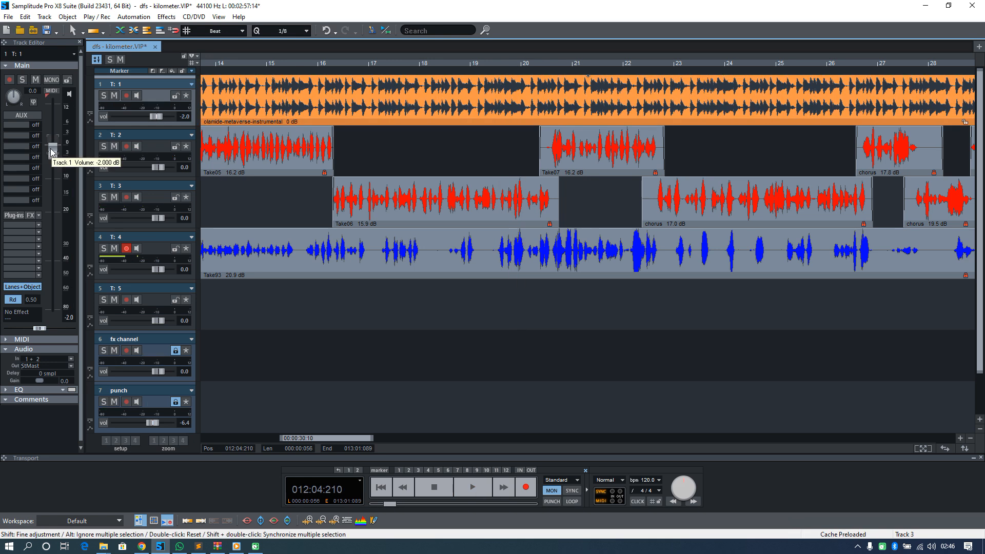
# Play the mix from bar 19 through the chorus takes up to bar 31 to check the vocal balance
pyautogui.click(493, 92)
pyautogui.press('space')
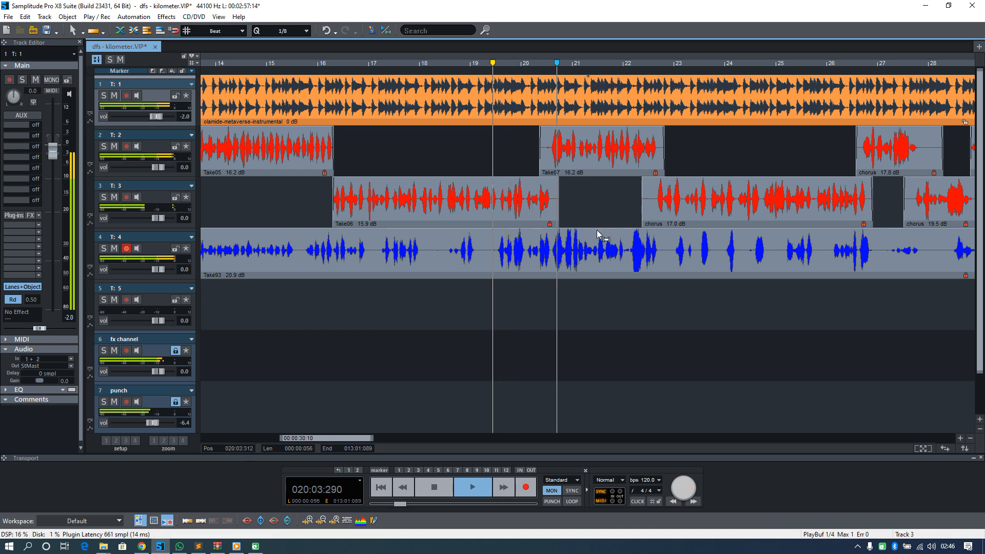
pyautogui.scroll(2, 614, 216)
pyautogui.hscroll(2, 421, 202)
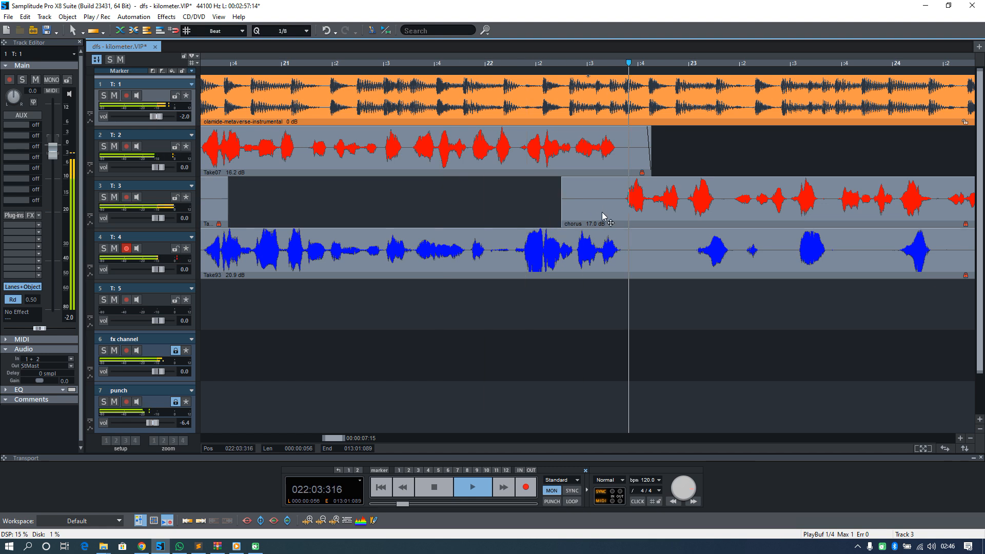
pyautogui.scroll(-1, 602, 214)
pyautogui.scroll(-1, 601, 214)
pyautogui.scroll(-1, 713, 232)
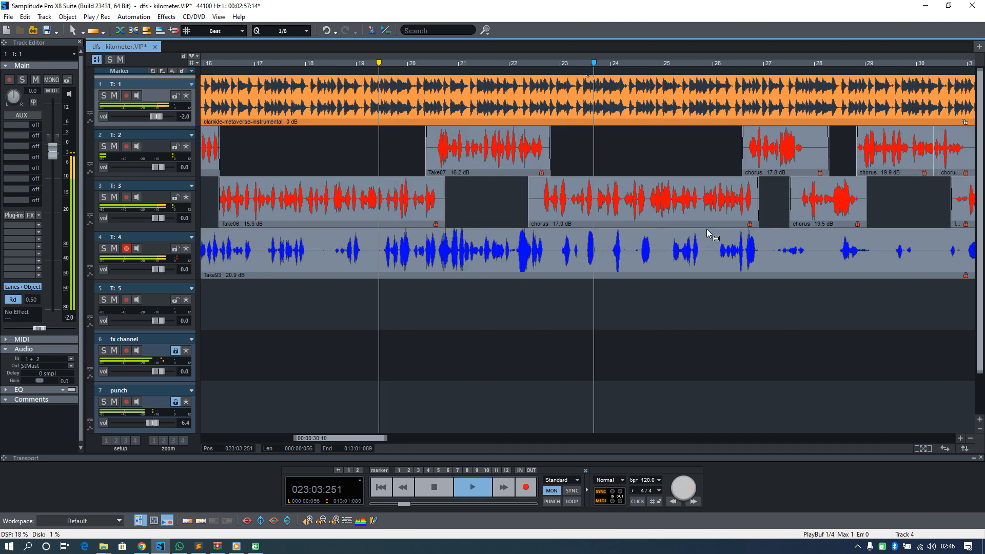
pyautogui.scroll(-1, 622, 218)
pyautogui.click(513, 214)
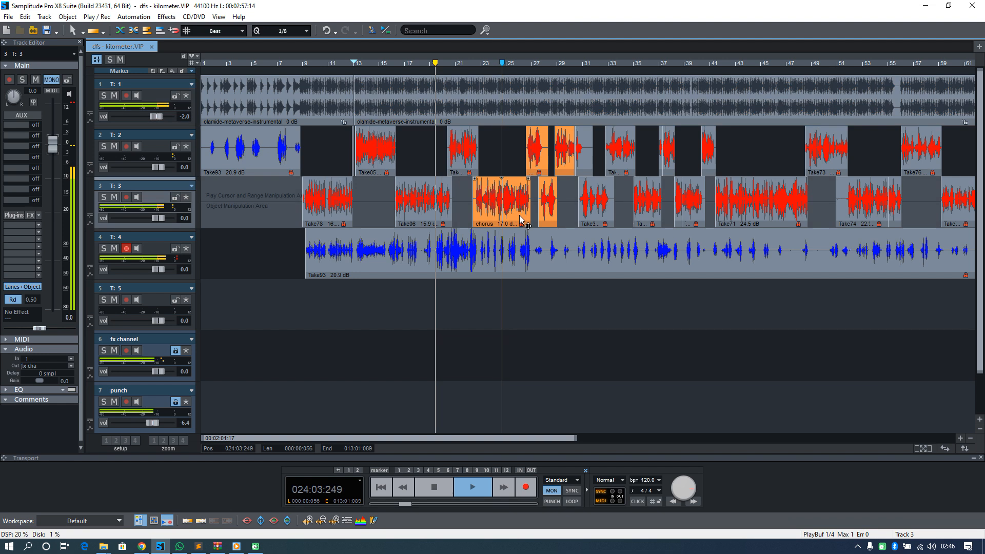
pyautogui.scroll(-1, 519, 214)
pyautogui.scroll(3, 550, 255)
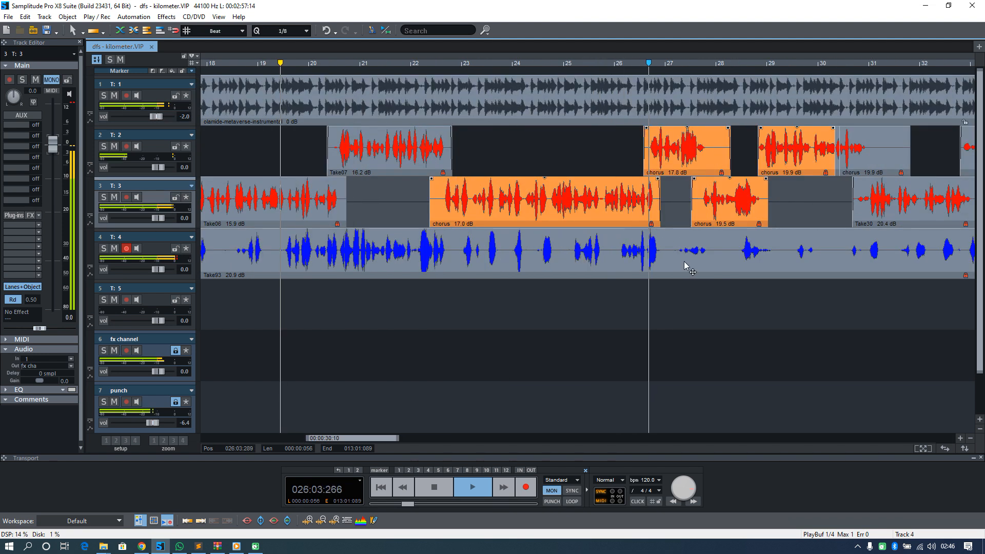
pyautogui.scroll(-2, 684, 264)
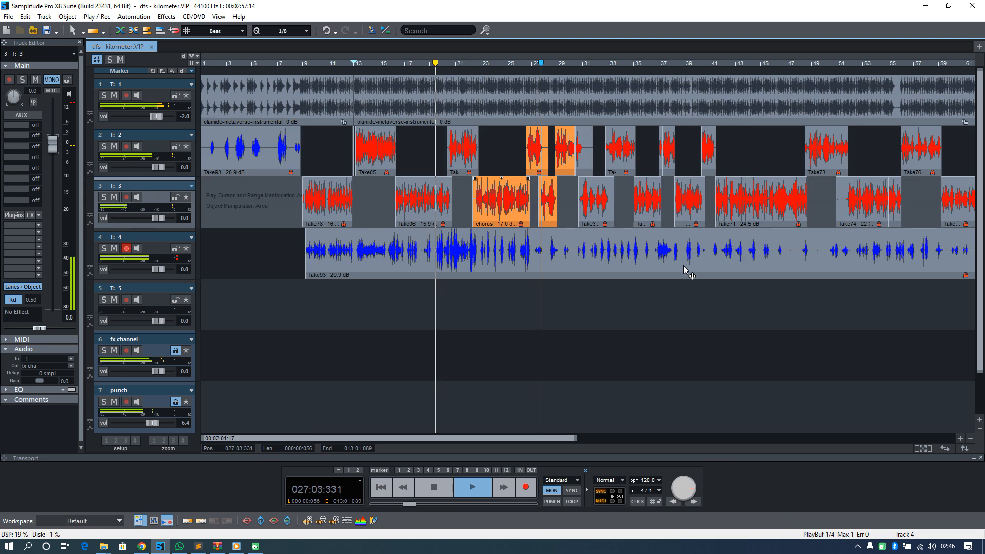
pyautogui.scroll(1, 683, 266)
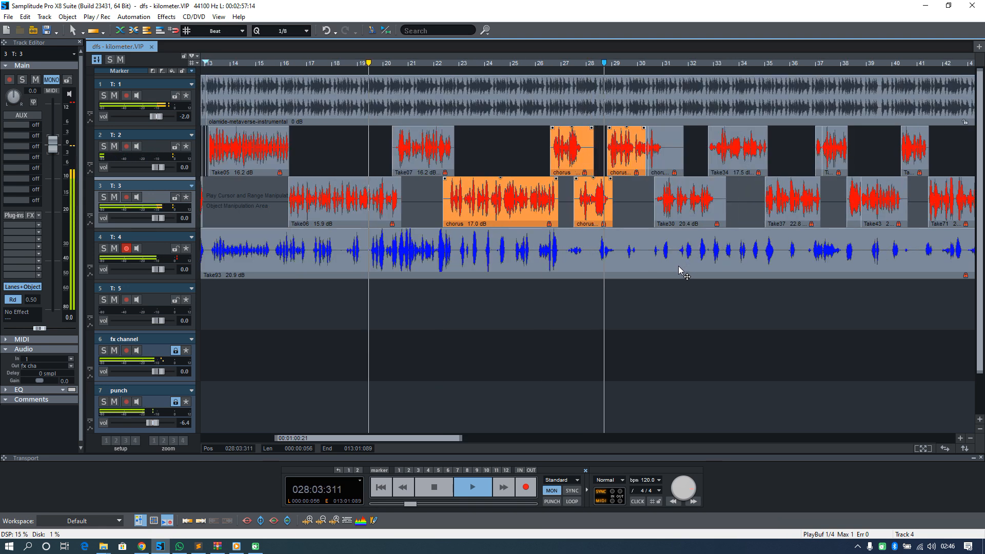
pyautogui.scroll(2, 683, 264)
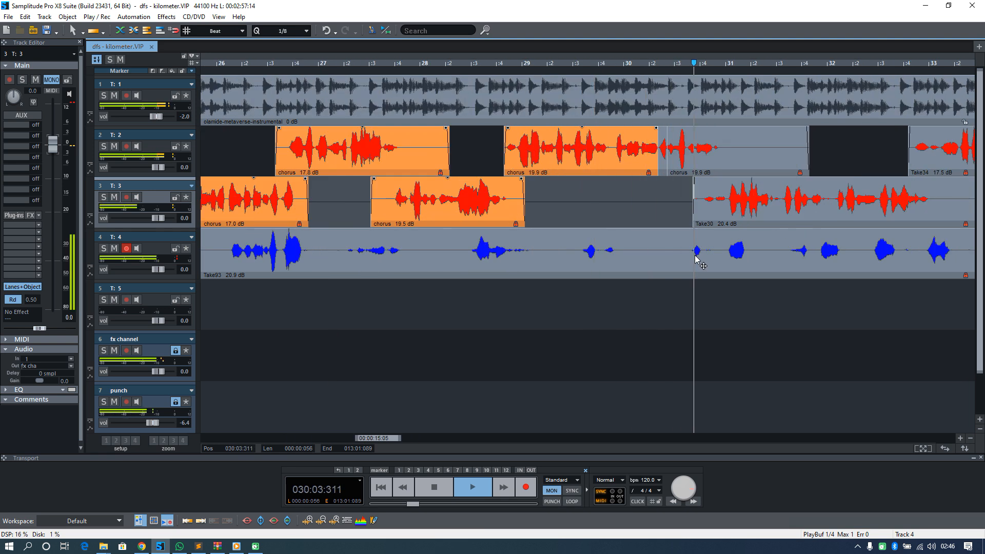
pyautogui.scroll(-3, 693, 259)
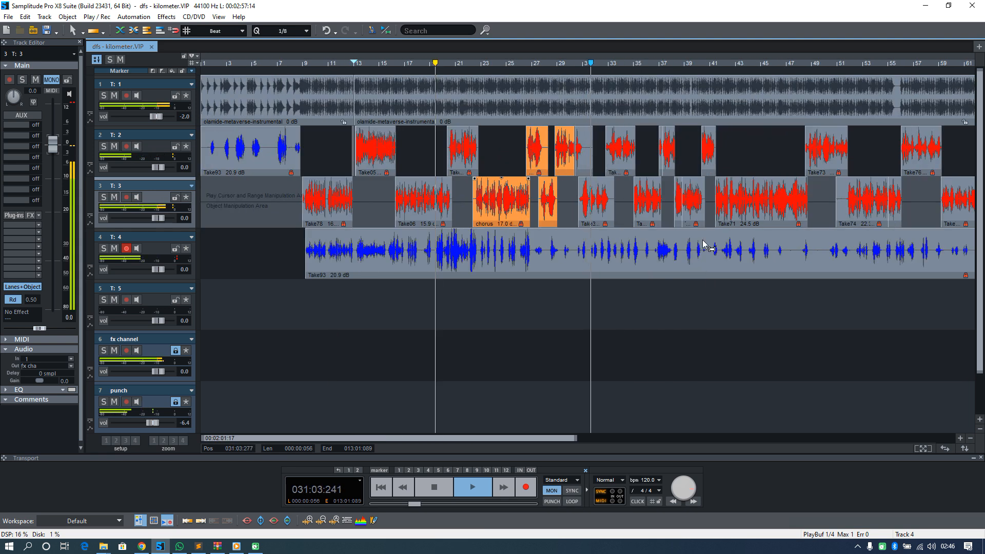
pyautogui.press('space')
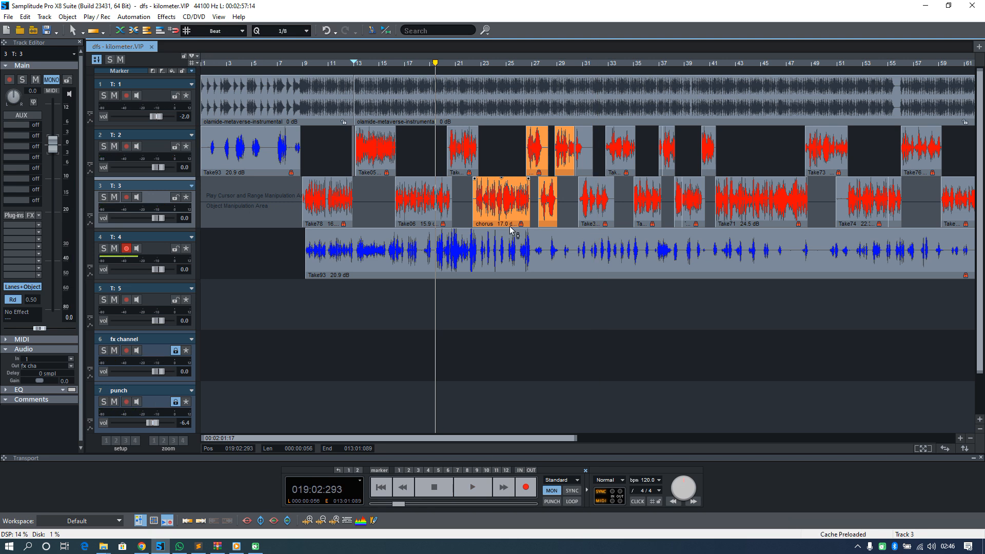
# Split Take06 on track 3 from 019:01:084 to 019:03:029 and raise that section's gain to 18.0 dB
pyautogui.scroll(1, 509, 226)
pyautogui.click(577, 218)
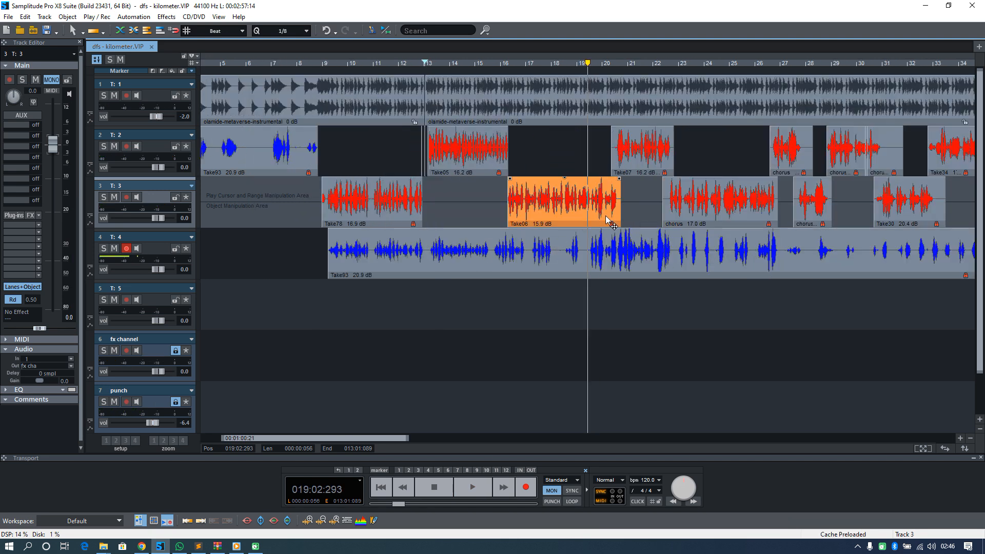
pyautogui.scroll(2, 609, 220)
pyautogui.moveTo(549, 194); pyautogui.dragTo(596, 199)
pyautogui.press('t')
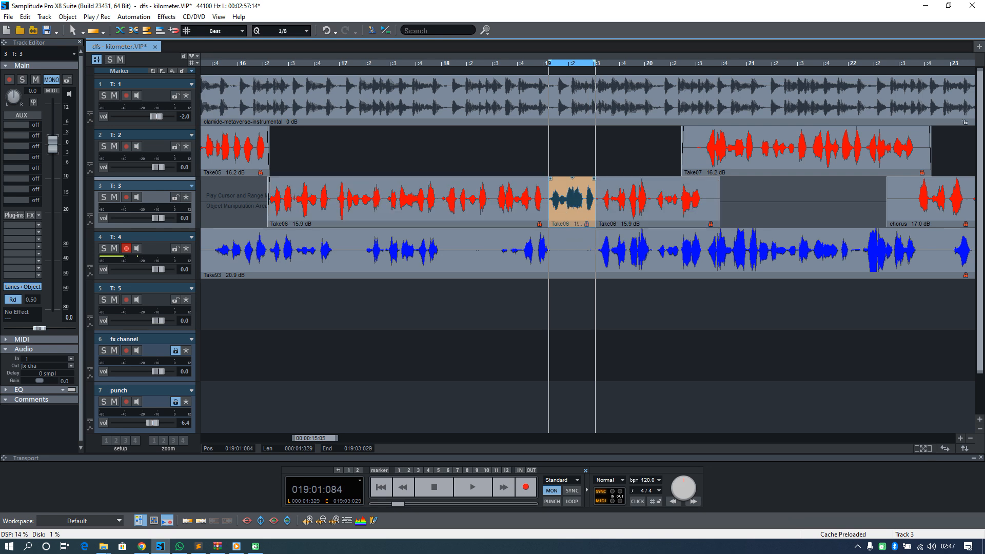
# Split off Take06 from 017:04:262 to 018:03:024, raise that section's gain to 16.6 dB, and save the project
pyautogui.click(441, 201)
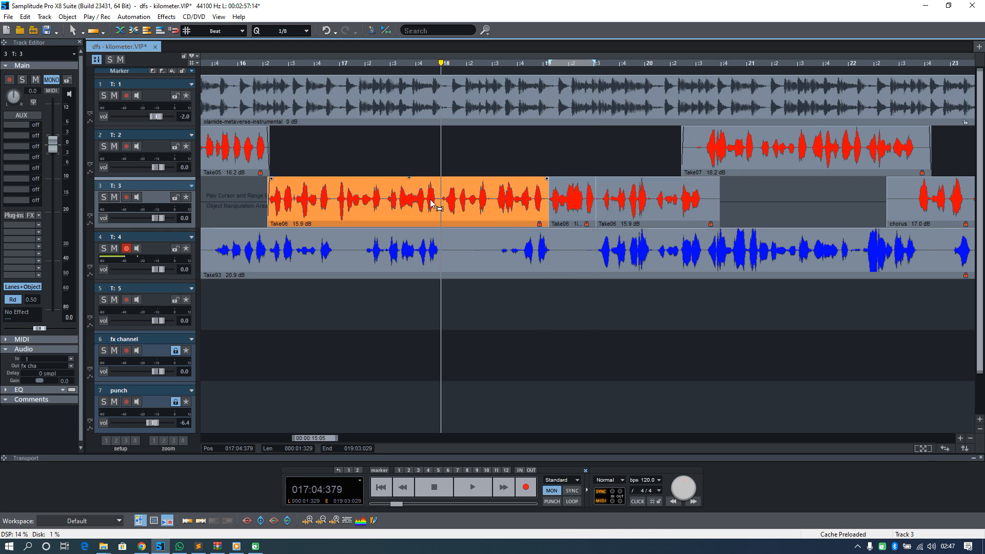
pyautogui.moveTo(433, 204); pyautogui.dragTo(471, 221)
pyautogui.press('t')
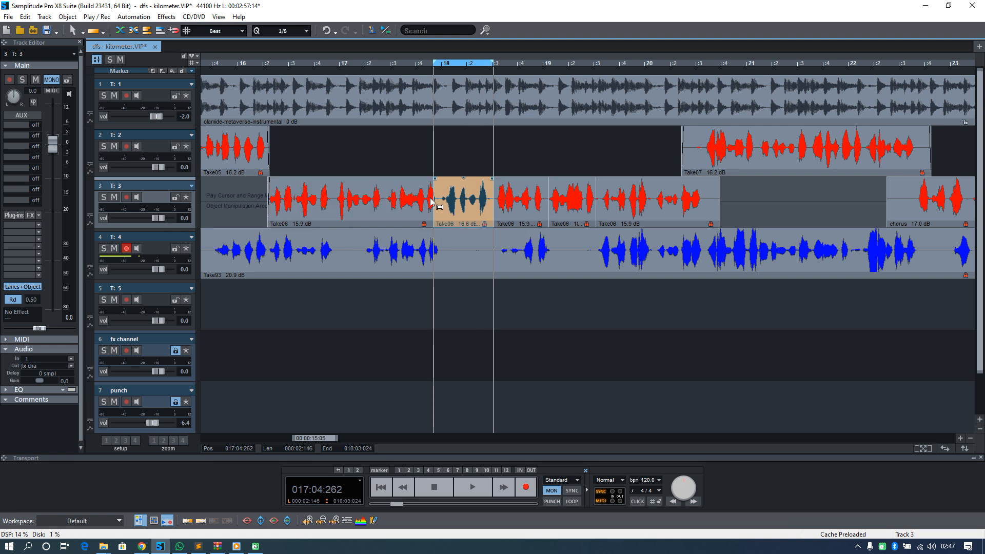
pyautogui.click(380, 197)
pyautogui.scroll(-2, 384, 220)
pyautogui.hotkey('ctrl', 's')
pyautogui.click(586, 206)
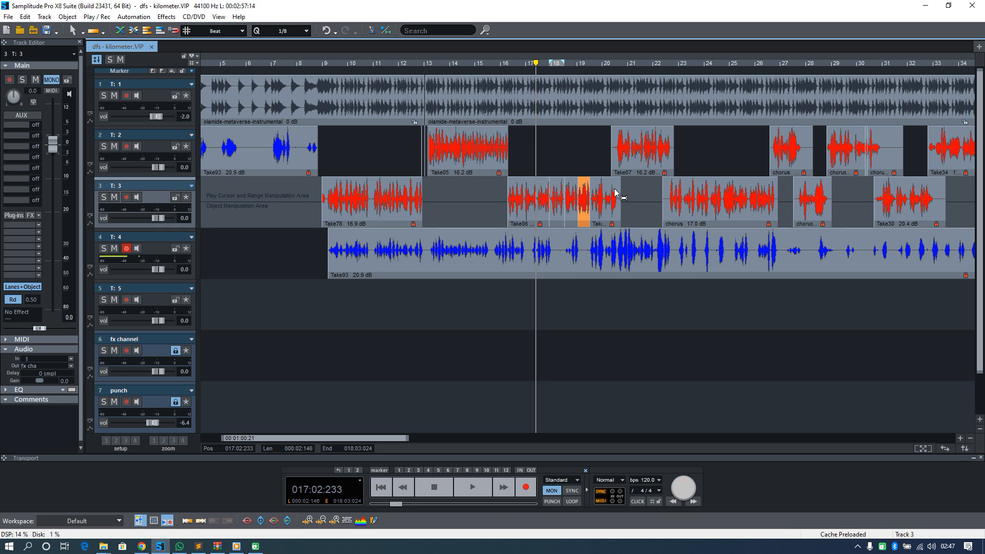
# Split off the quiet middle phrase of Take07 on track 2, ending at 021:03:001, and raise its gain to 21.1 dB
pyautogui.click(630, 162)
pyautogui.scroll(3, 551, 163)
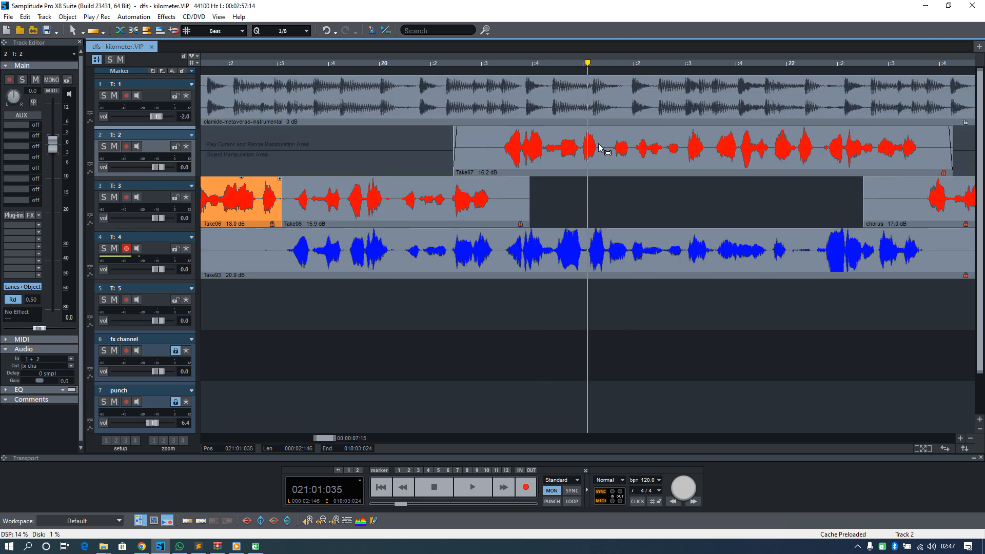
pyautogui.moveTo(602, 150); pyautogui.dragTo(647, 151)
pyautogui.press('t')
# Trim the silent start of Take07 to 020:03:103 while playing it back, and save the project
pyautogui.click(505, 147)
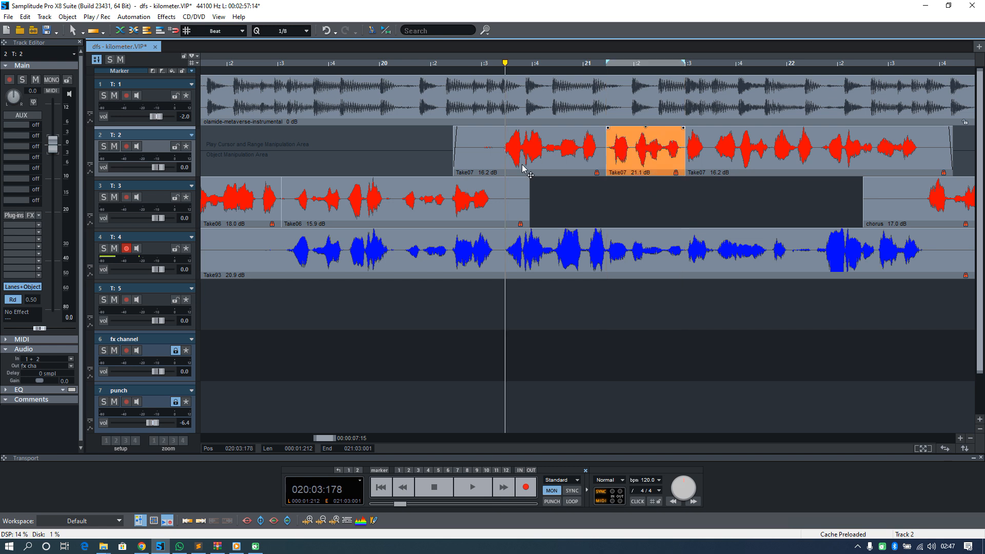
pyautogui.press('space')
pyautogui.moveTo(454, 174); pyautogui.dragTo(501, 173)
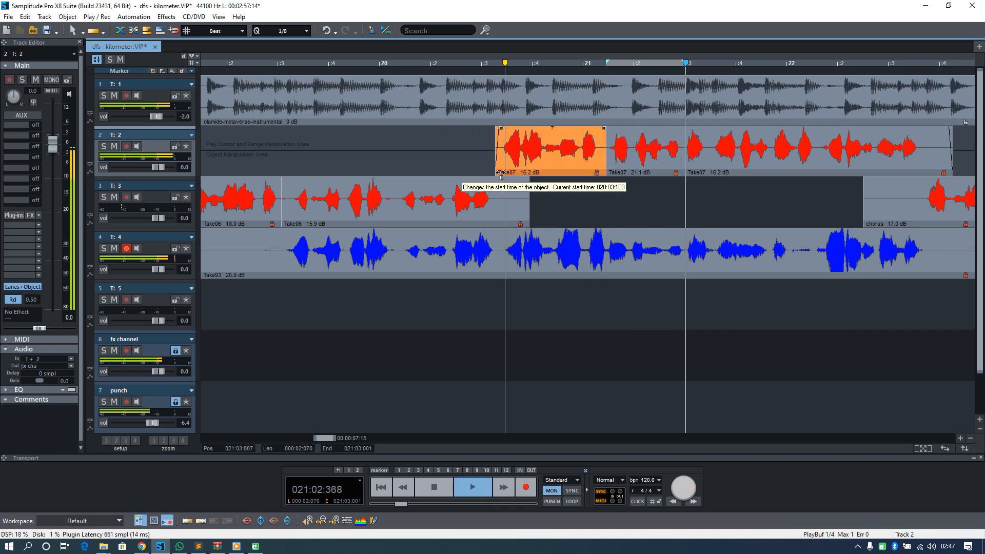
pyautogui.scroll(-3, 586, 224)
pyautogui.scroll(3, 592, 206)
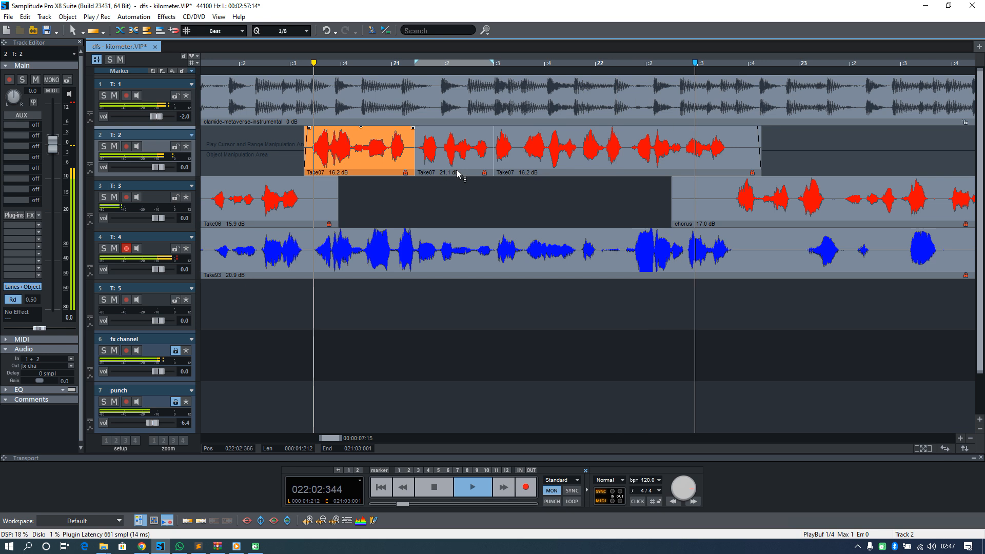
pyautogui.scroll(-3, 508, 215)
pyautogui.hotkey('ctrl', 's')
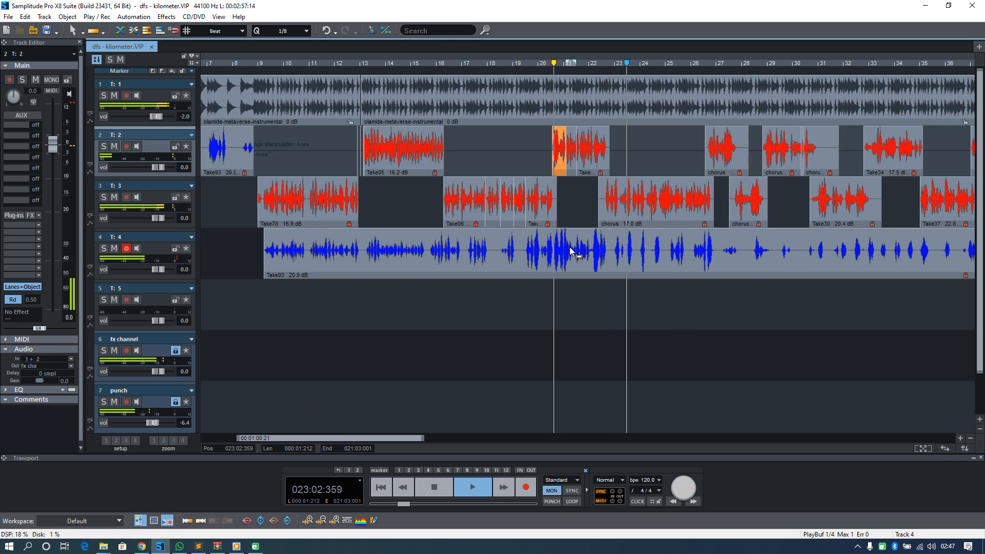
pyautogui.press('space')
pyautogui.scroll(-2, 531, 280)
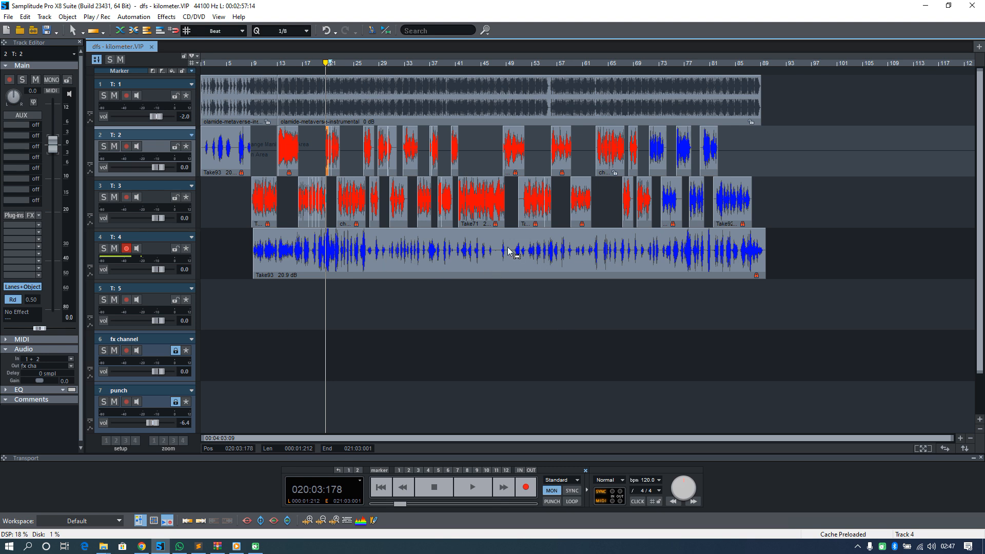
# Split Take93 on track 4 at 029:01:097, 047:04:281 and 058:02:380, with gains of 24.1 dB for the second section and 18.8 dB for the last
pyautogui.moveTo(502, 252); pyautogui.dragTo(380, 250)
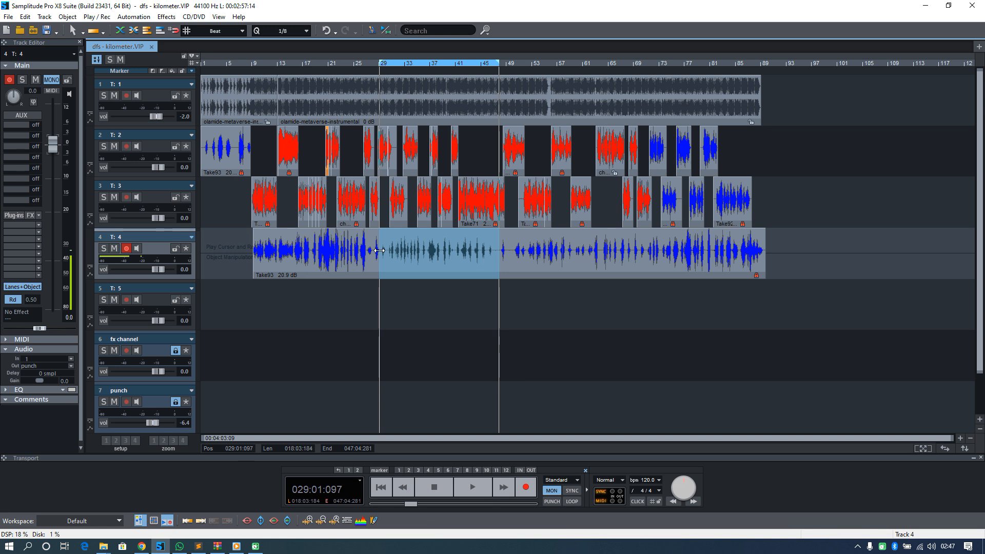
pyautogui.press('t')
pyautogui.click(584, 251)
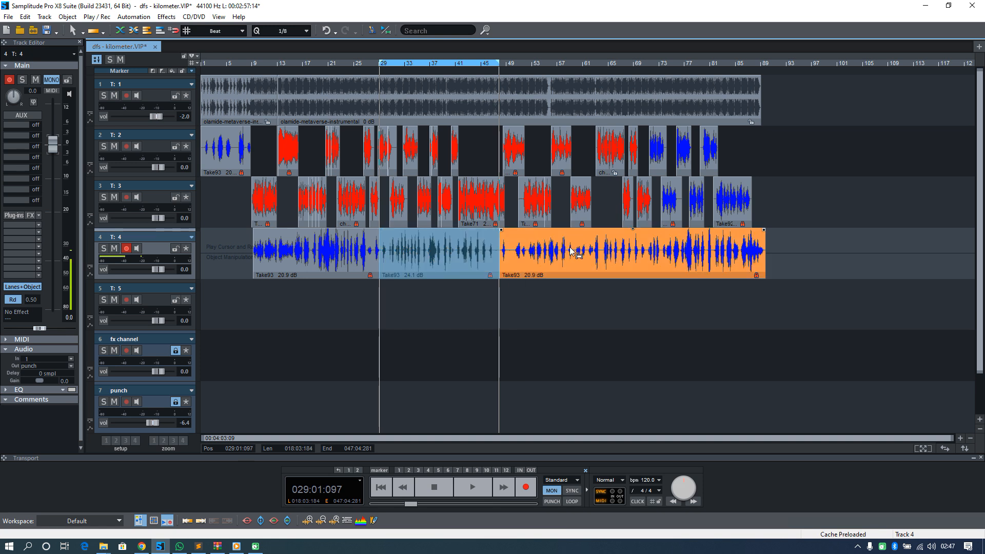
pyautogui.click(567, 251)
pyautogui.press('t')
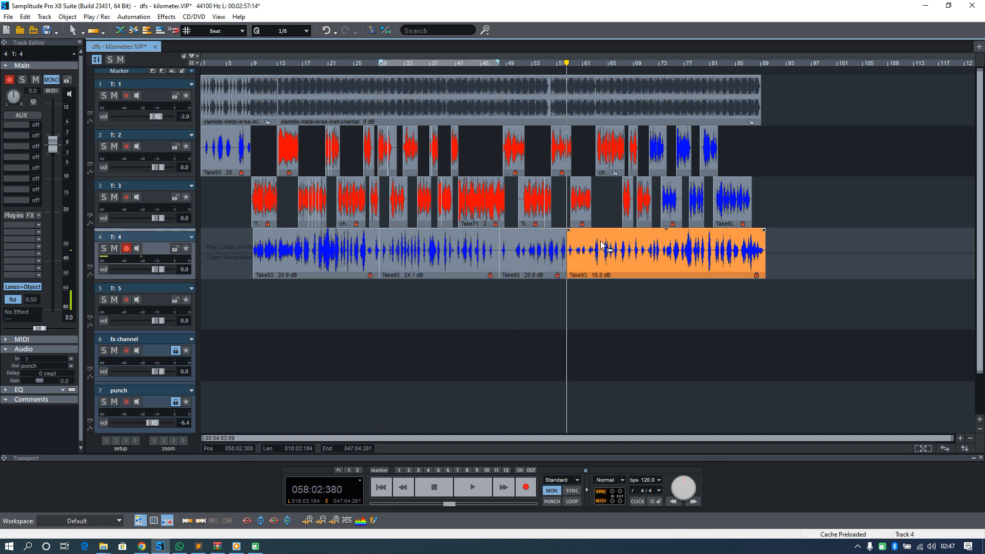
# Split Take93 near bar 63 and at 062:03:370, and raise the section starting at 058:02:380 to 21.8 dB
pyautogui.click(600, 248)
pyautogui.press('t')
pyautogui.click(593, 264)
pyautogui.click(586, 250)
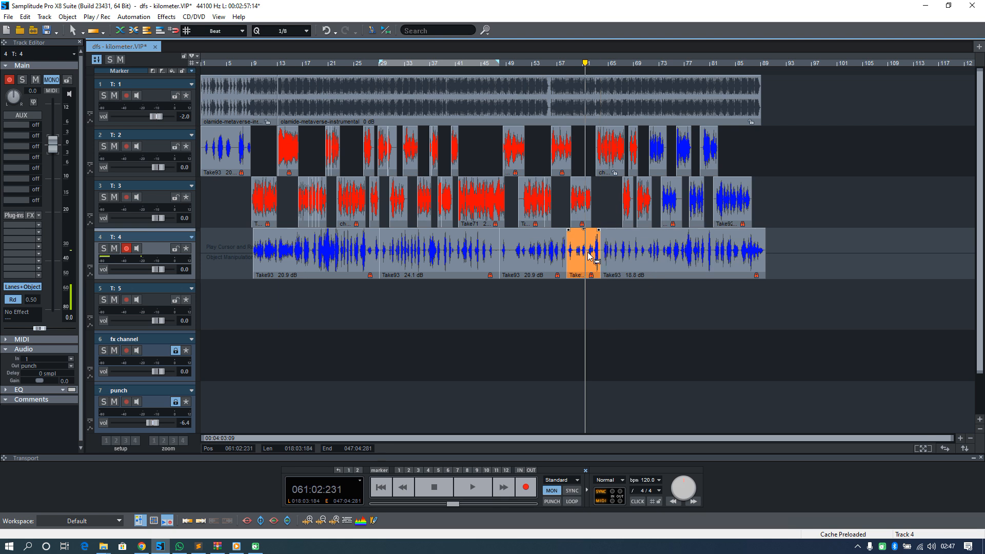
pyautogui.scroll(2, 586, 250)
pyautogui.click(622, 251)
pyautogui.press('t')
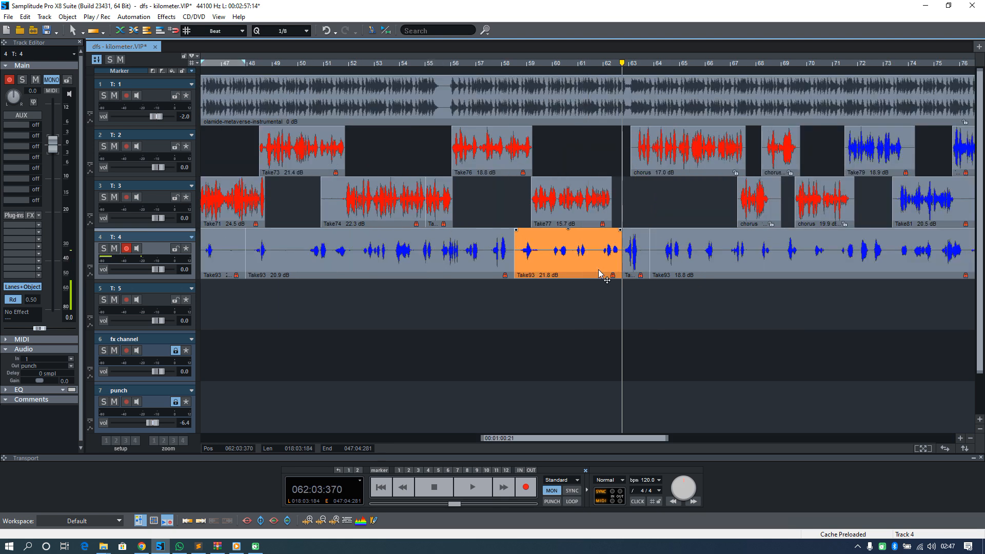
# Split Take93 on track 4 at 050:01:232 and near bar 53, and raise the section between the splits to 28.3 dB
pyautogui.hscroll(-3, 398, 262)
pyautogui.click(434, 252)
pyautogui.press('t')
pyautogui.click(514, 263)
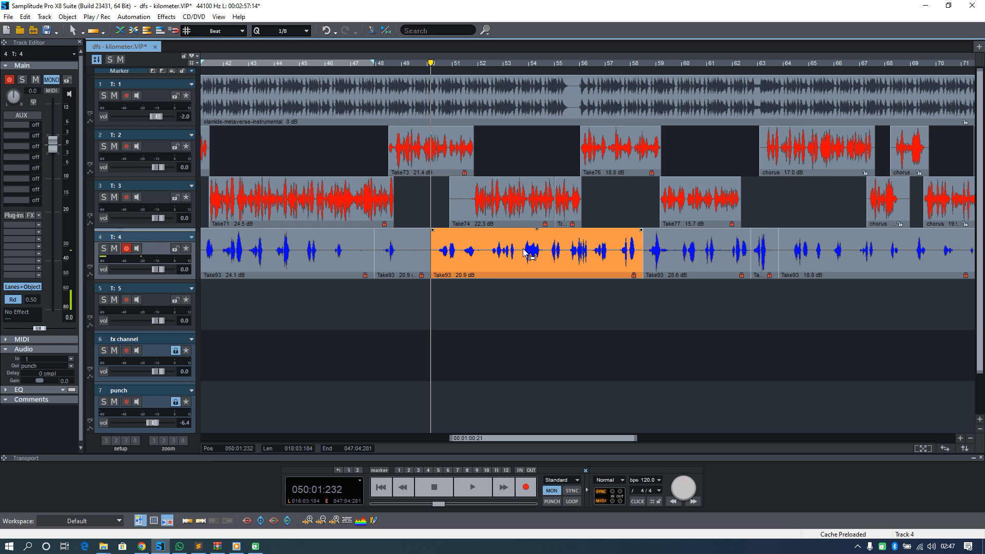
pyautogui.click(522, 251)
pyautogui.press('t')
pyautogui.click(506, 265)
pyautogui.hotkey('shift', 'n')
# Split Take93 on track 4 at 055:02:374 and raise the section starting there to 23.0 dB
pyautogui.click(567, 252)
pyautogui.click(586, 271)
pyautogui.press('t')
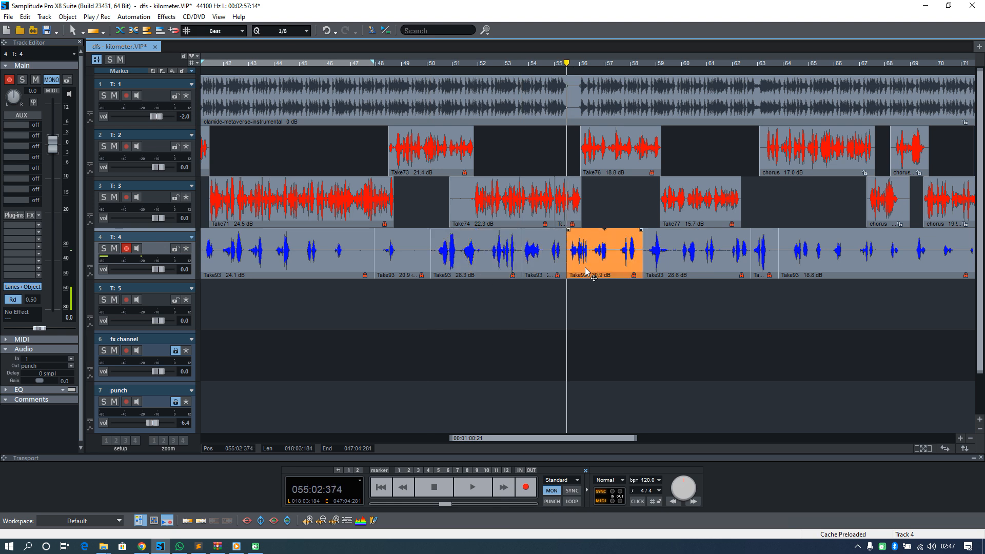
pyautogui.hotkey('shift', 'n')
# Raise the Take93 section starting at 047:04:281 to 26.9 dB, and split the preceding section at 046:02:077
pyautogui.click(390, 263)
pyautogui.hotkey('shift', 'n')
pyautogui.click(354, 261)
pyautogui.click(333, 235)
pyautogui.press('t')
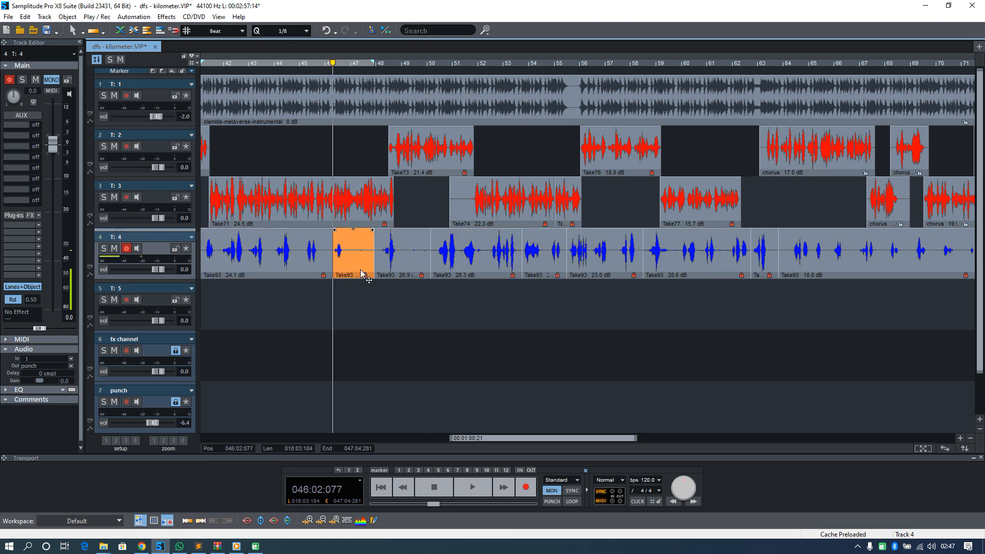
# Split Take93 around the ranges 067:04:179 to 070:04:340 and 073:01:259 to 076:01:358, and raise the gain of both sections
pyautogui.hscroll(4, 574, 286)
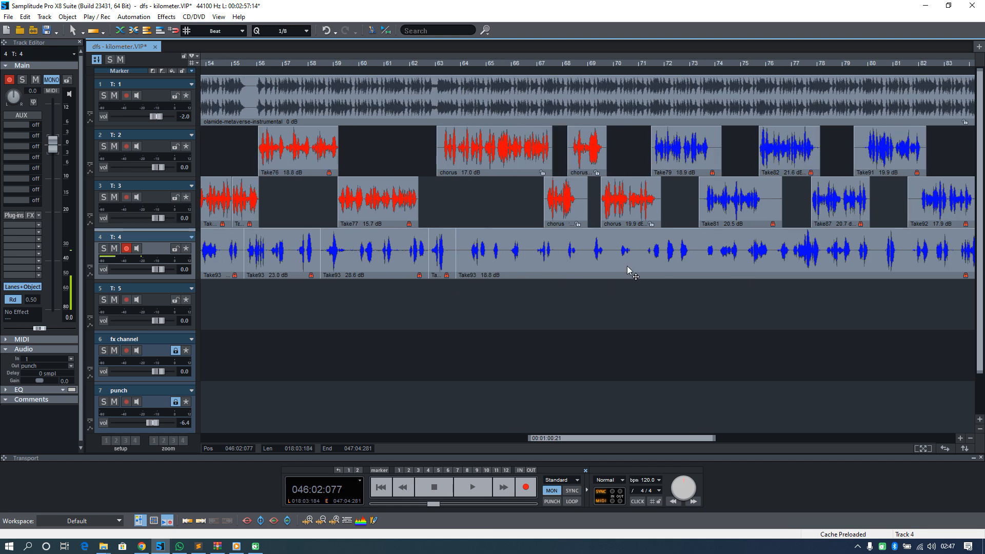
pyautogui.click(628, 271)
pyautogui.moveTo(559, 248); pyautogui.dragTo(635, 260)
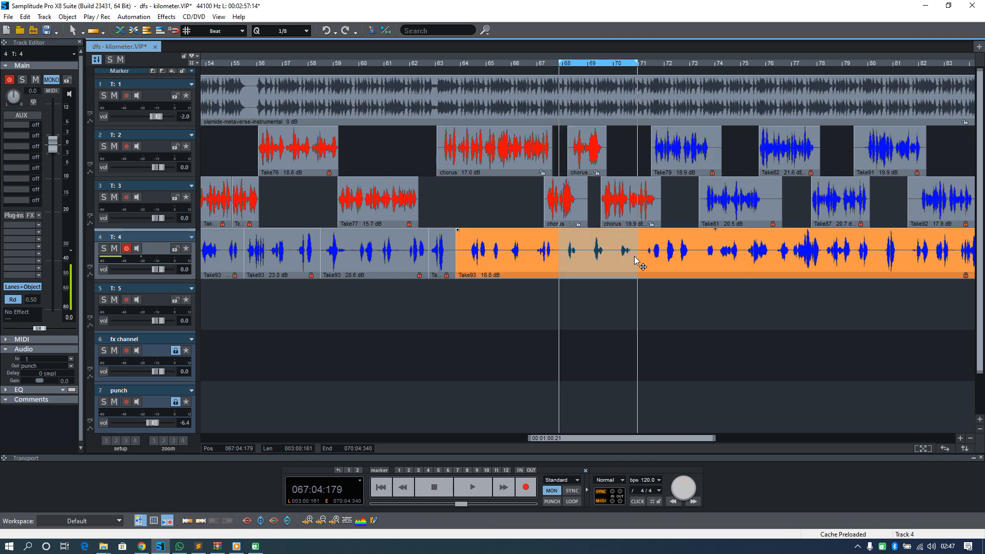
pyautogui.press('t')
pyautogui.hotkey('shift', 'n')
pyautogui.moveTo(696, 245); pyautogui.dragTo(758, 259)
pyautogui.press('t')
pyautogui.hotkey('shift', 'n')
# Split the first Take93 section on track 4 at 015:03:108 and raise the part before it to 24.8 dB
pyautogui.scroll(-5, 755, 264)
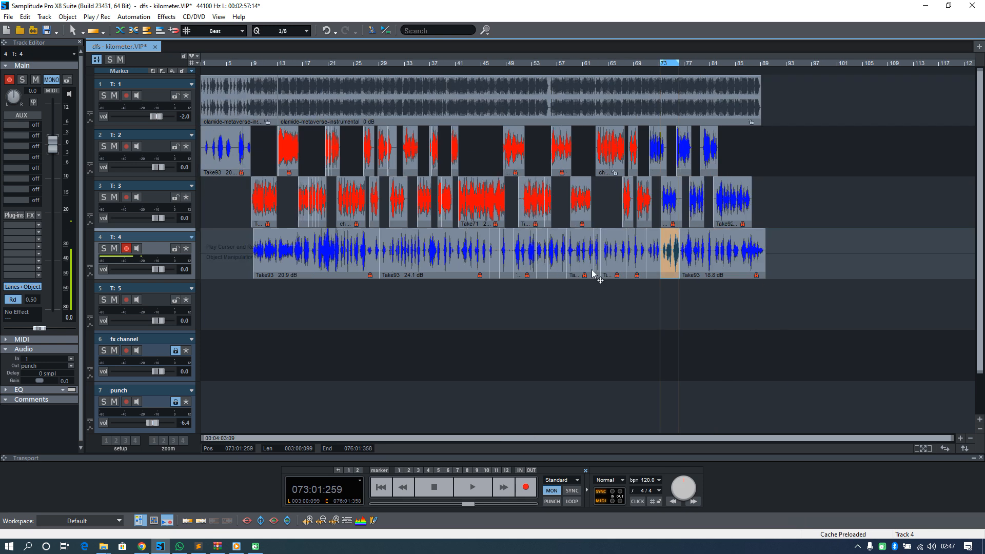
pyautogui.click(591, 270)
pyautogui.click(433, 247)
pyautogui.click(281, 249)
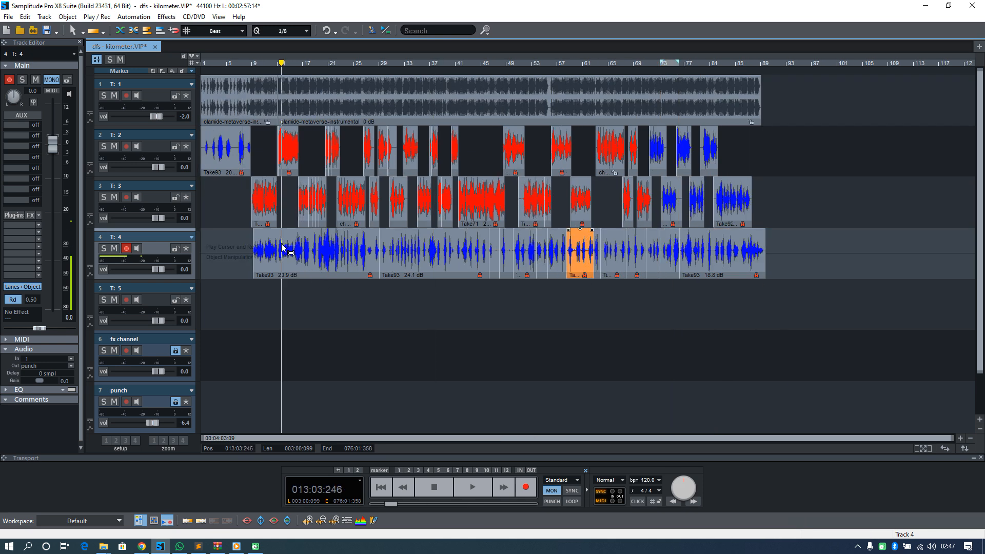
pyautogui.scroll(2, 483, 261)
pyautogui.scroll(3, 415, 262)
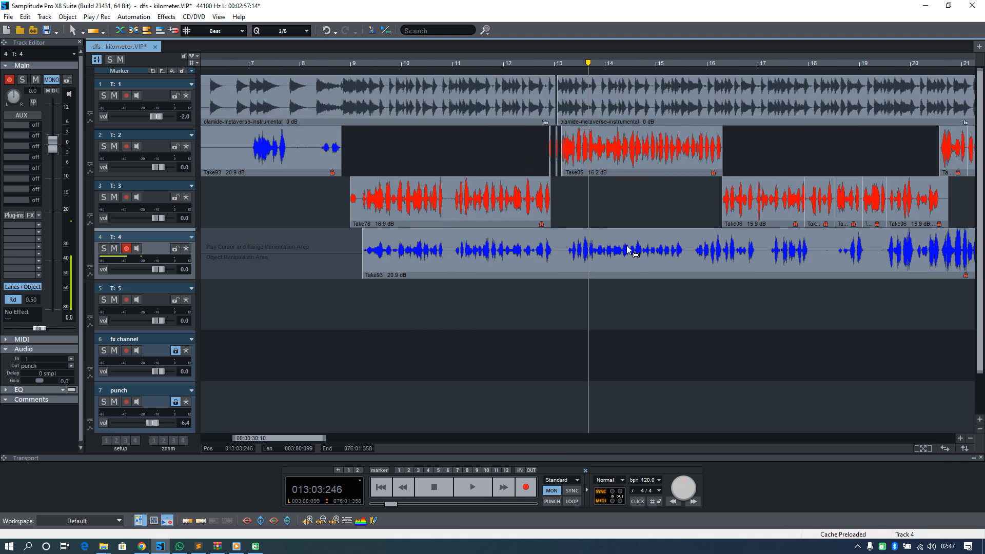
pyautogui.click(685, 241)
pyautogui.press('t')
pyautogui.click(648, 263)
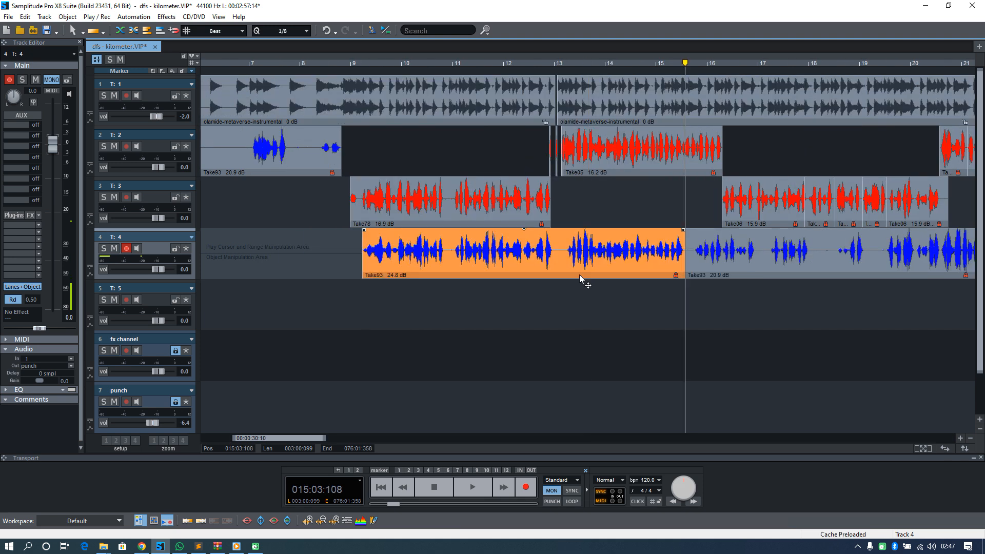
# Split the opening of Take93 near bar 13 and at 010:04:236, with gains of 25.9 dB and 25.8 dB for the first two sections
pyautogui.click(556, 249)
pyautogui.press('t')
pyautogui.click(521, 267)
pyautogui.click(446, 251)
pyautogui.press('t')
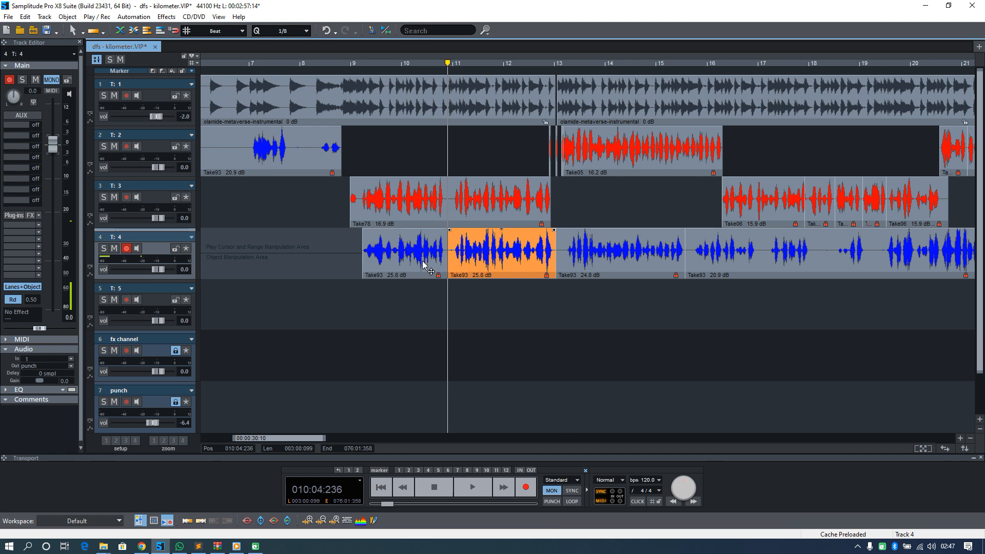
pyautogui.click(426, 267)
# Close the object editor and save the project
pyautogui.doubleClick(492, 276)
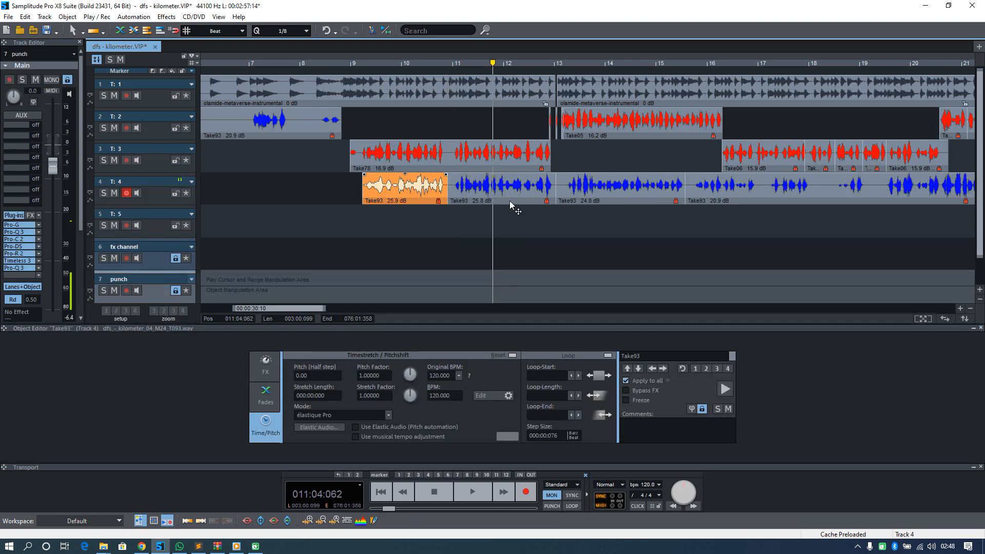
pyautogui.click(981, 329)
pyautogui.hotkey('ctrl', 's')
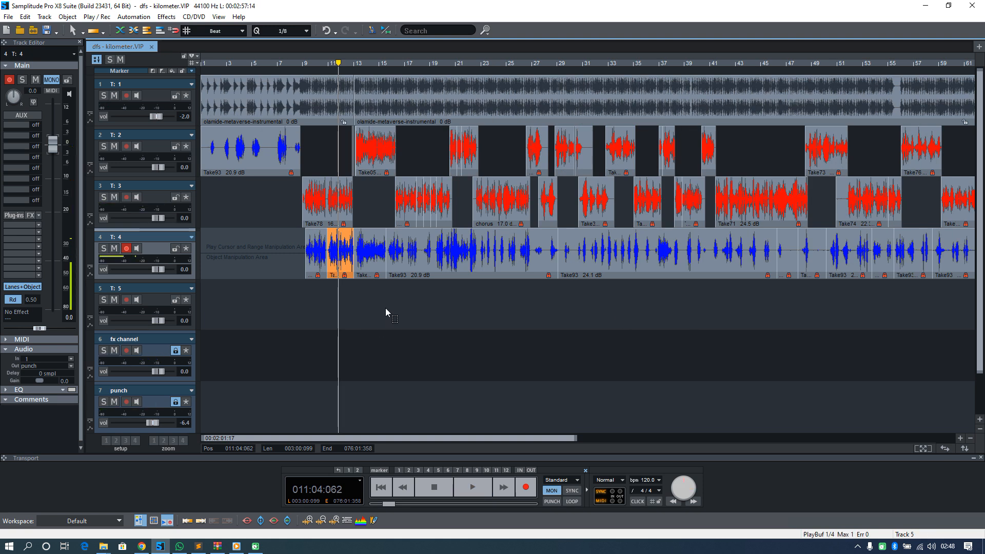
# Open the mixer and add Pro-Q 3 to the first master plug-in slot
pyautogui.press('m')
pyautogui.press('m')
pyautogui.press('m')
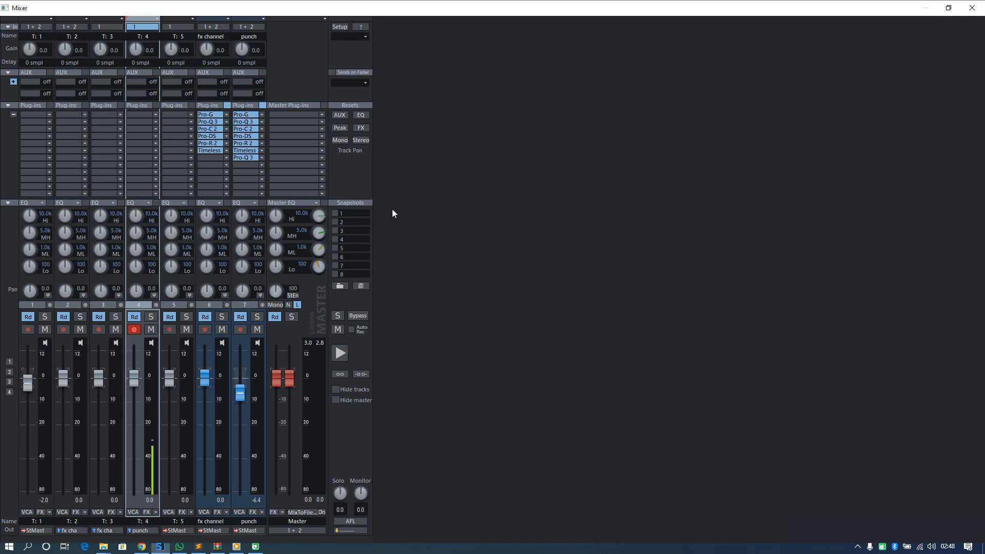
pyautogui.click(300, 116)
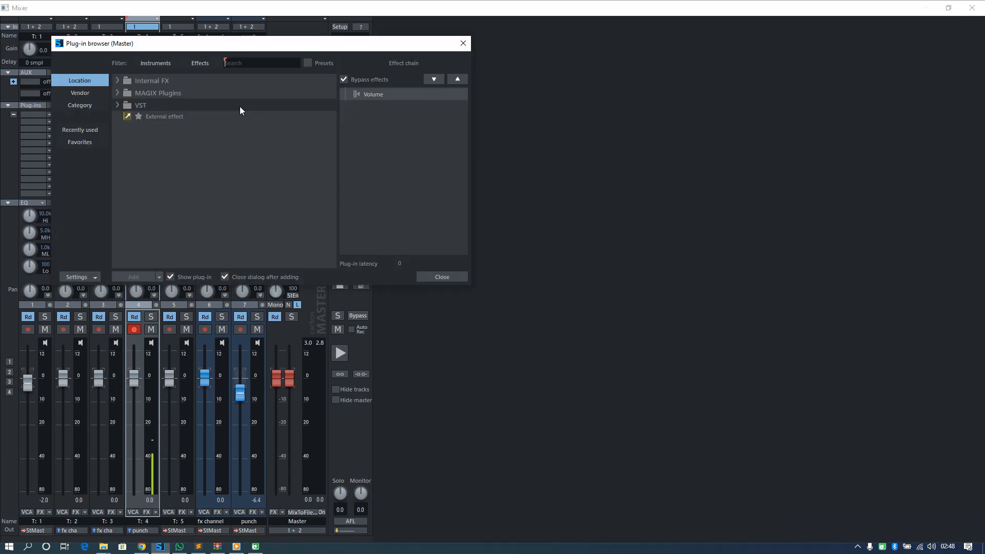
pyautogui.write('eq')
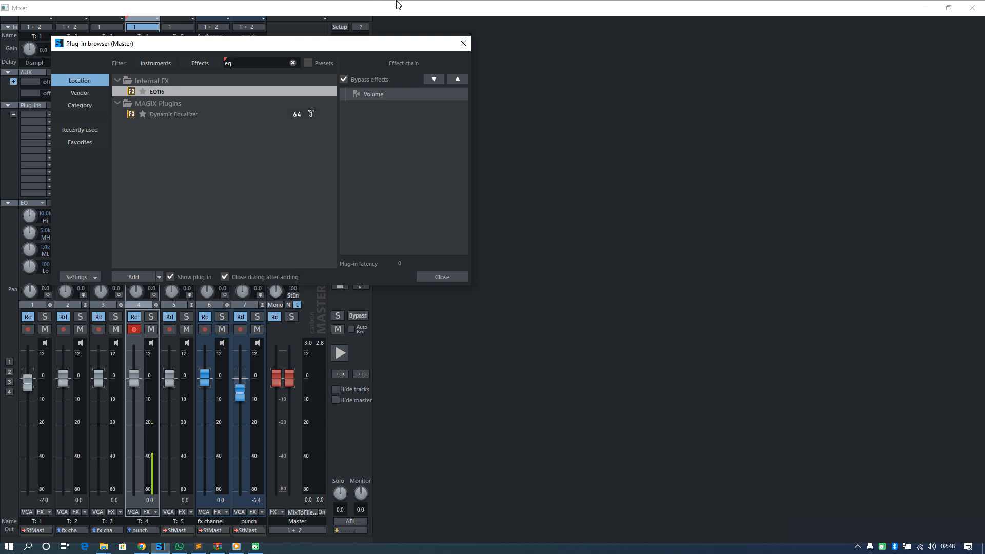
pyautogui.click(173, 114)
pyautogui.click(228, 63)
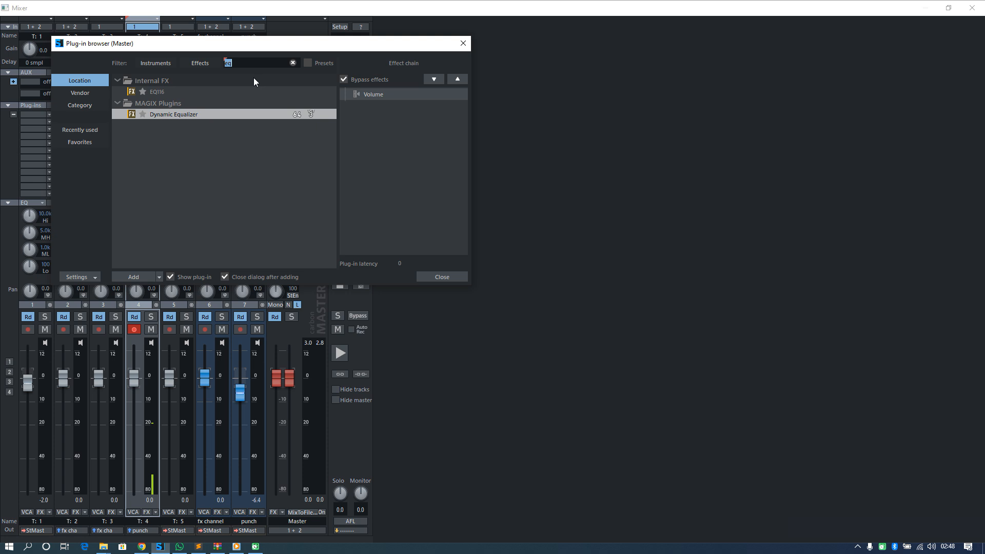
pyautogui.write('e')
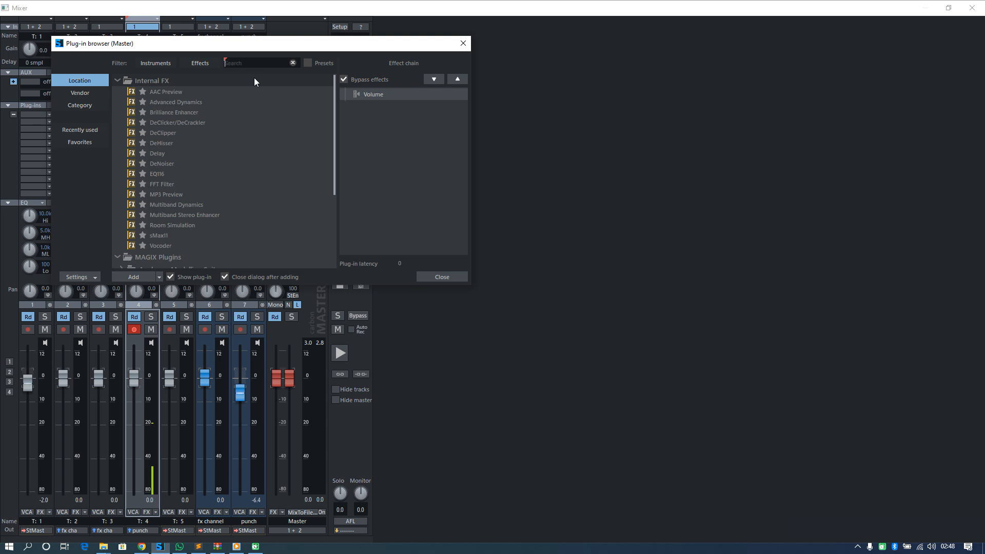
pyautogui.press('BackSpace')
pyautogui.write('q 3')
pyautogui.press('Return')
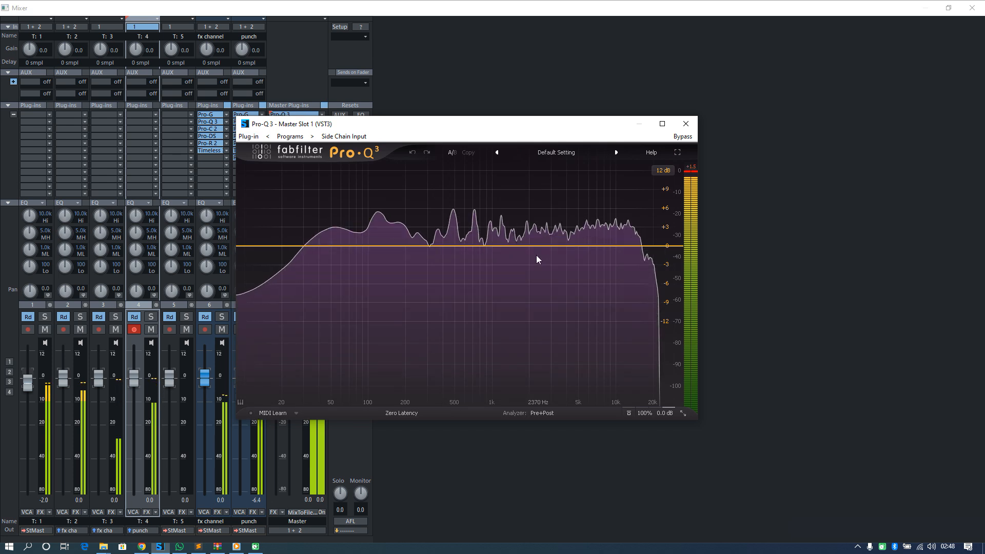
# Add a +1.39 dB bell at 1995.8 Hz with Q 2.072 and a -0.98 dB bell at 59.566 Hz with Q 2.486 on the master EQ
pyautogui.press('space')
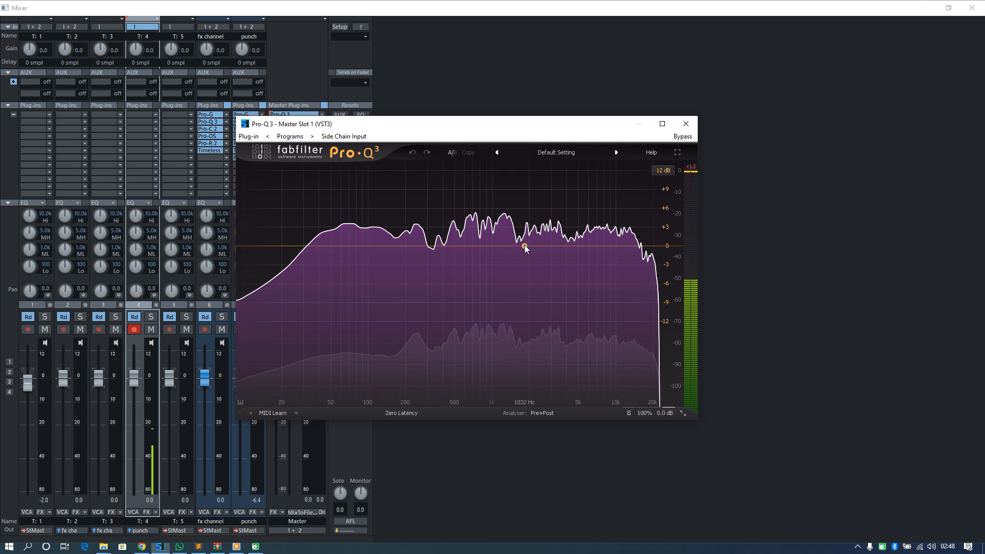
pyautogui.moveTo(525, 245)
pyautogui.mouseDown()
pyautogui.moveTo(530, 231)
pyautogui.moveTo(530, 239)
pyautogui.mouseUp()
pyautogui.scroll(10, 531, 235)
pyautogui.press('space')
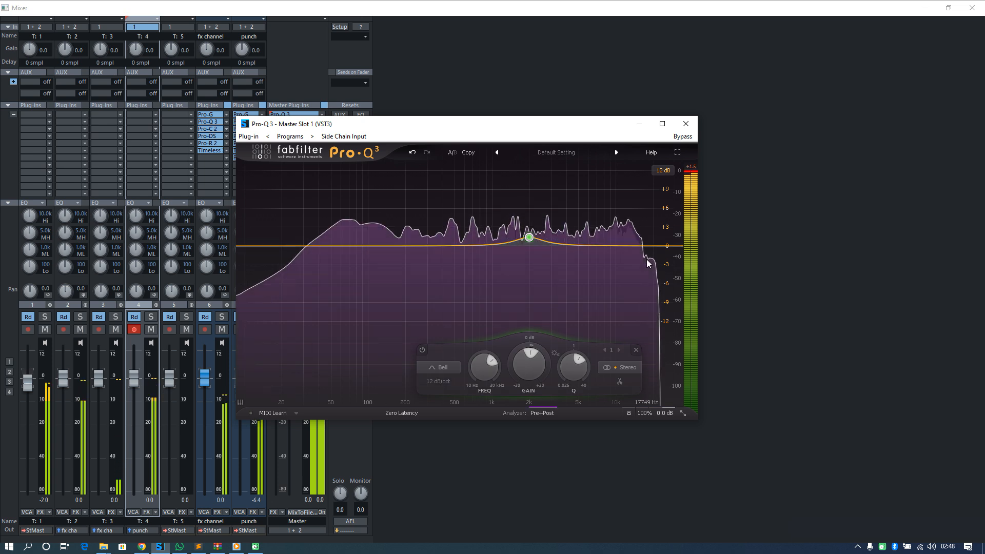
pyautogui.moveTo(645, 259); pyautogui.dragTo(342, 252)
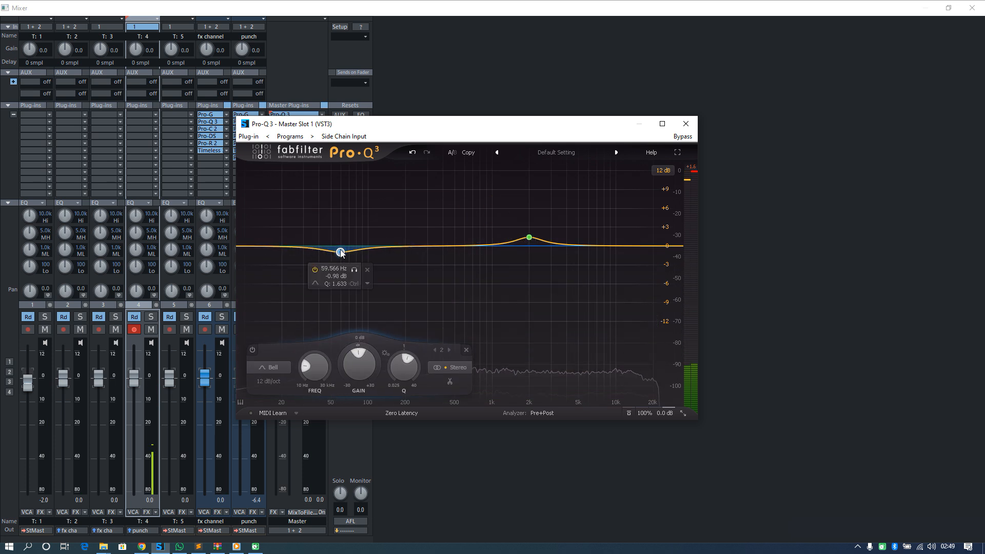
pyautogui.scroll(-1, 531, 238)
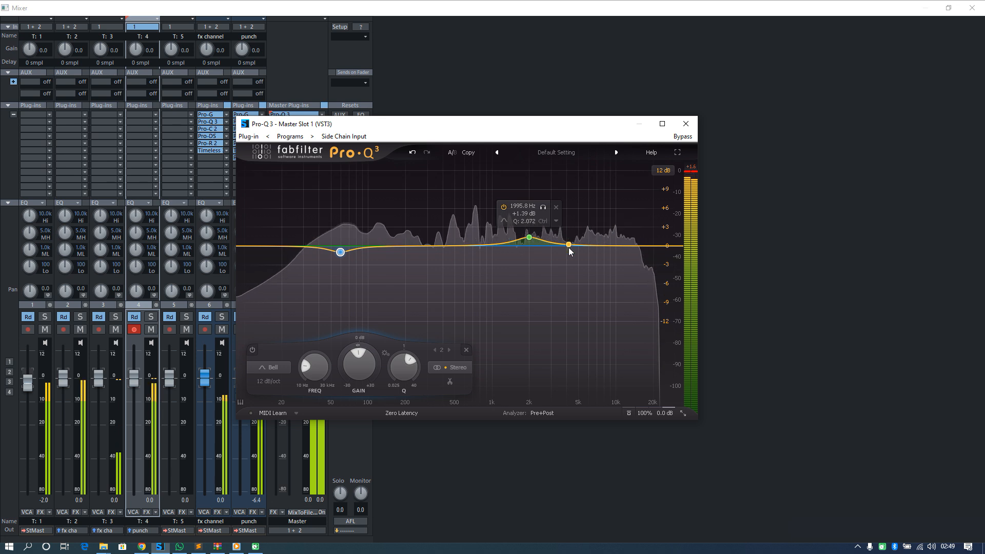
# Add a bell band at about 429 Hz with -0.24 dB gain, make it dynamic and narrow its width
pyautogui.click(450, 246)
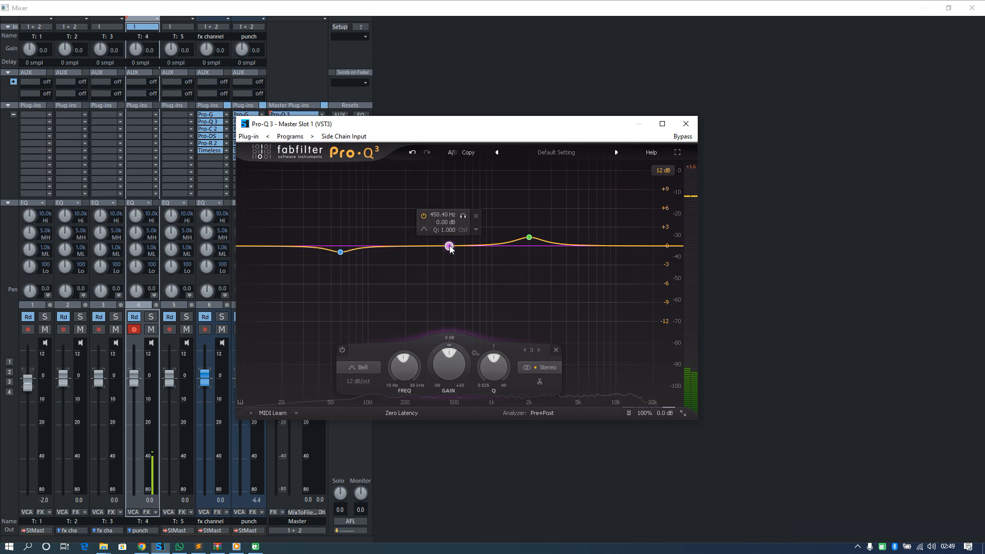
pyautogui.rightClick(447, 247)
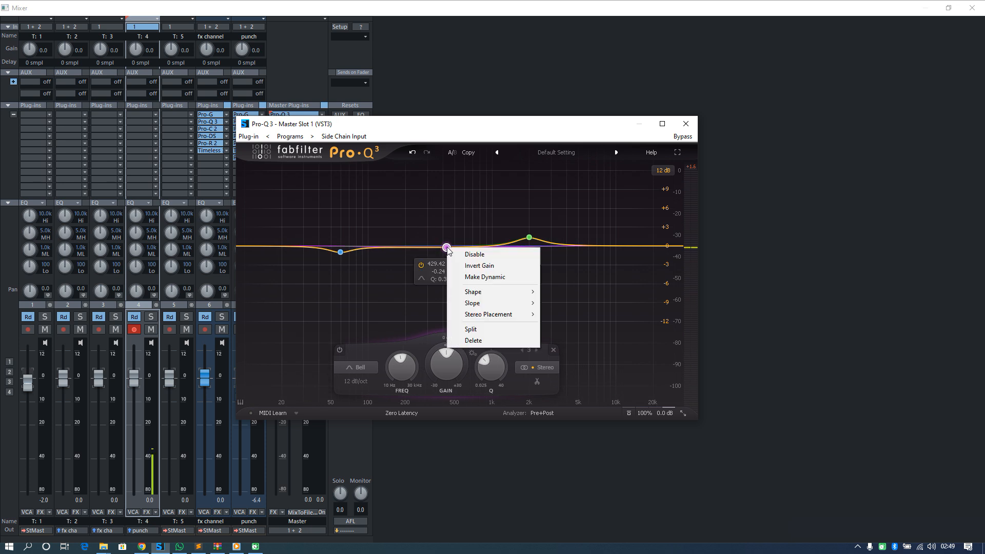
pyautogui.click(475, 277)
pyautogui.scroll(5, 447, 249)
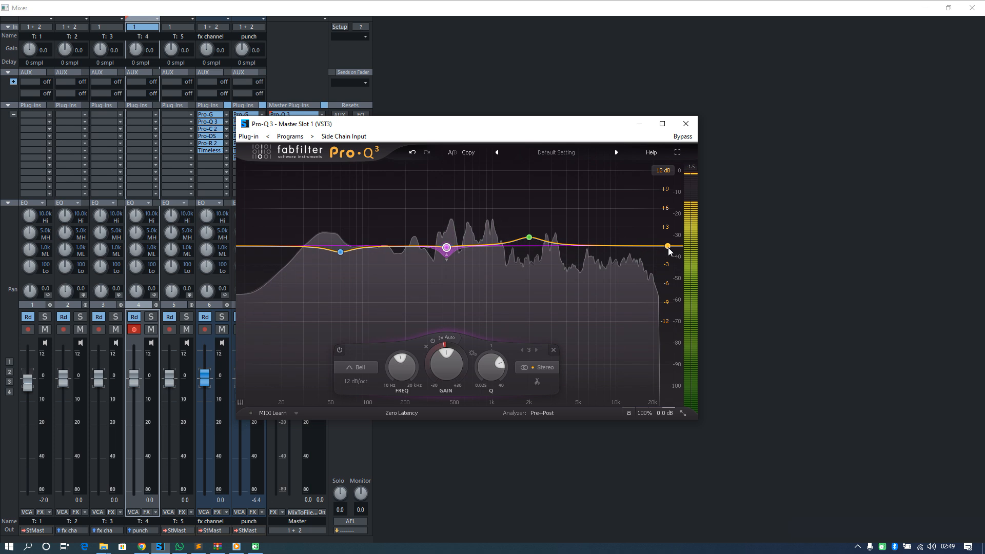
# Add a 96 dB/oct high cut above 20 kHz on the master EQ, play the mix and close Pro-Q 3
pyautogui.click(672, 247)
pyautogui.scroll(2, 673, 249)
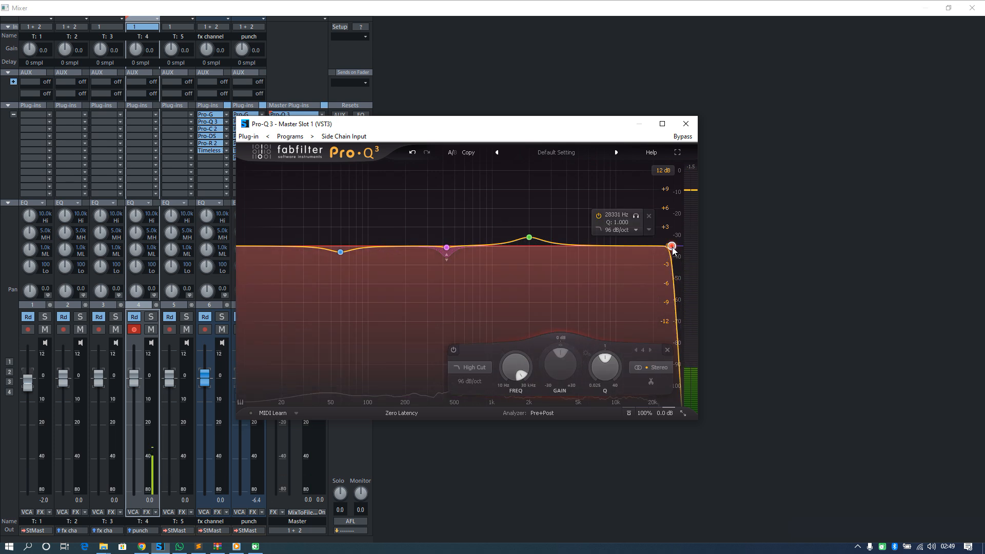
pyautogui.moveTo(672, 248); pyautogui.dragTo(665, 249)
pyautogui.press('space')
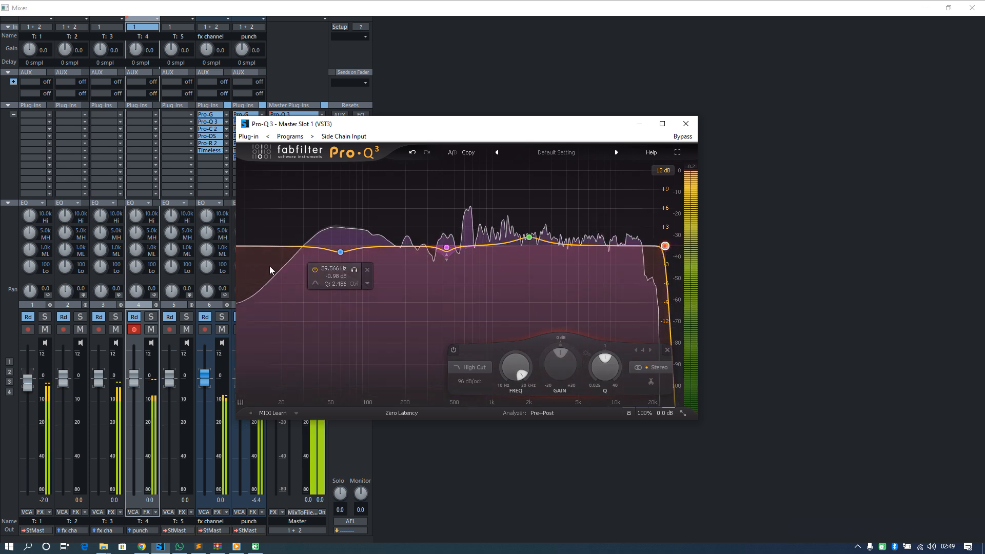
pyautogui.click(686, 124)
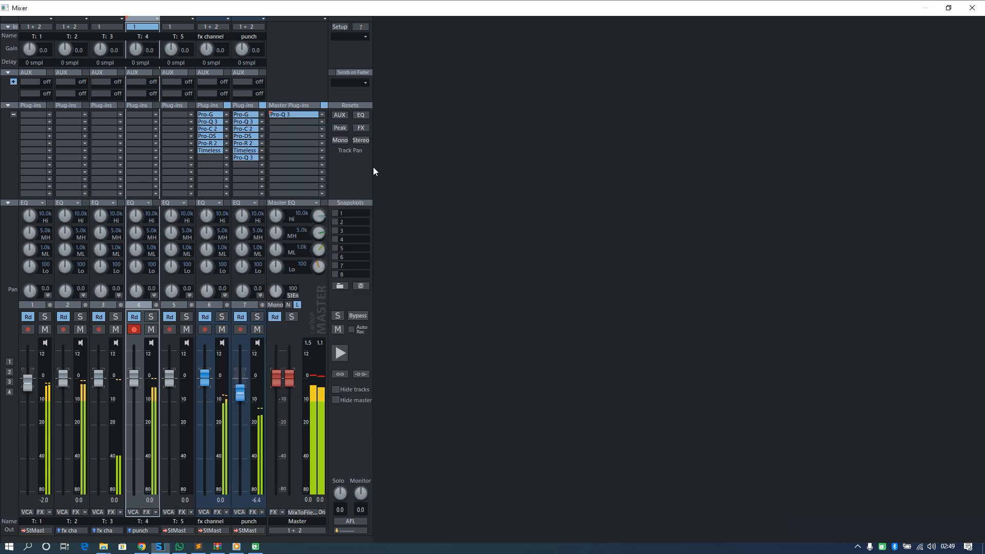
# Add Pro-MB to the second master slot, load the mastering preset Basic 4-band punch and balance 01 bM, and close the plug-in
pyautogui.click(299, 123)
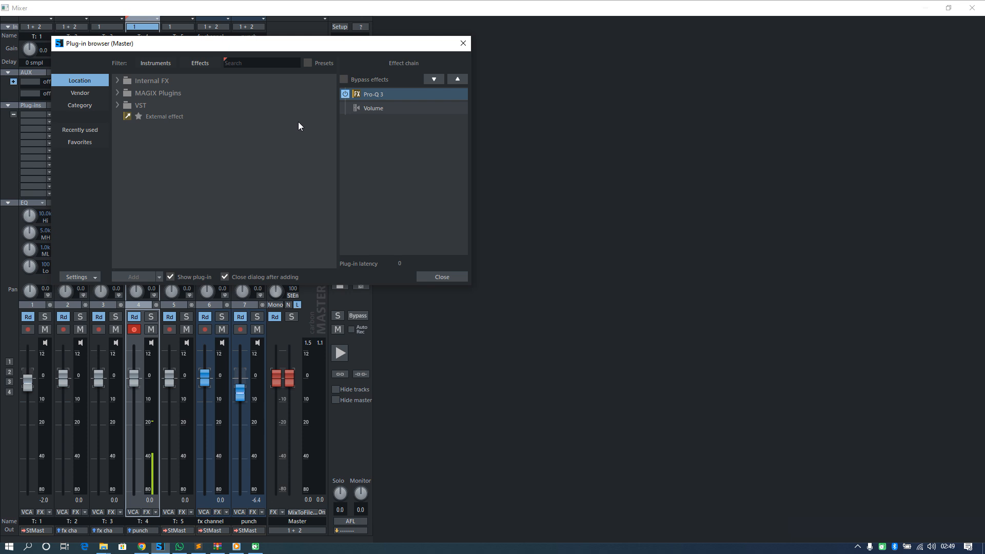
pyautogui.write('mb')
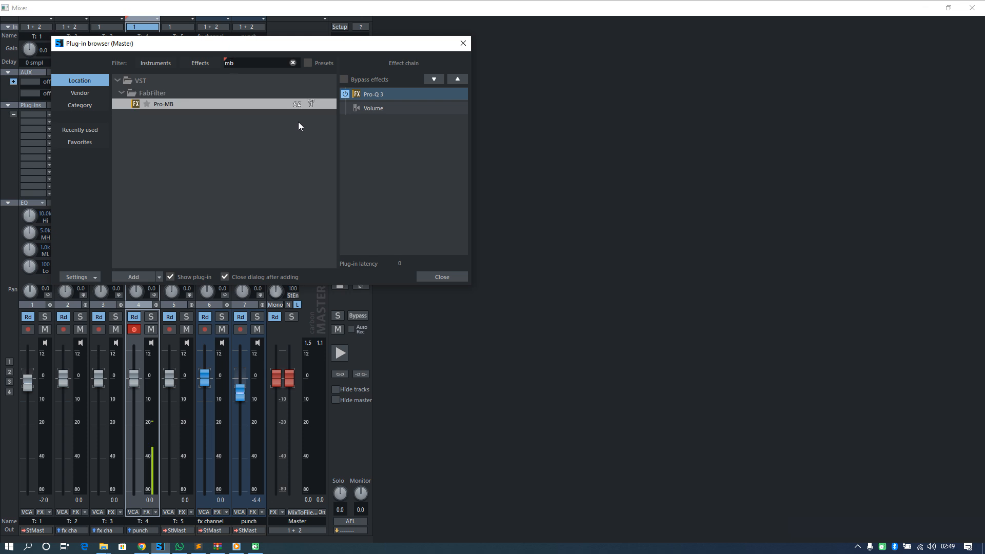
pyautogui.press('Return')
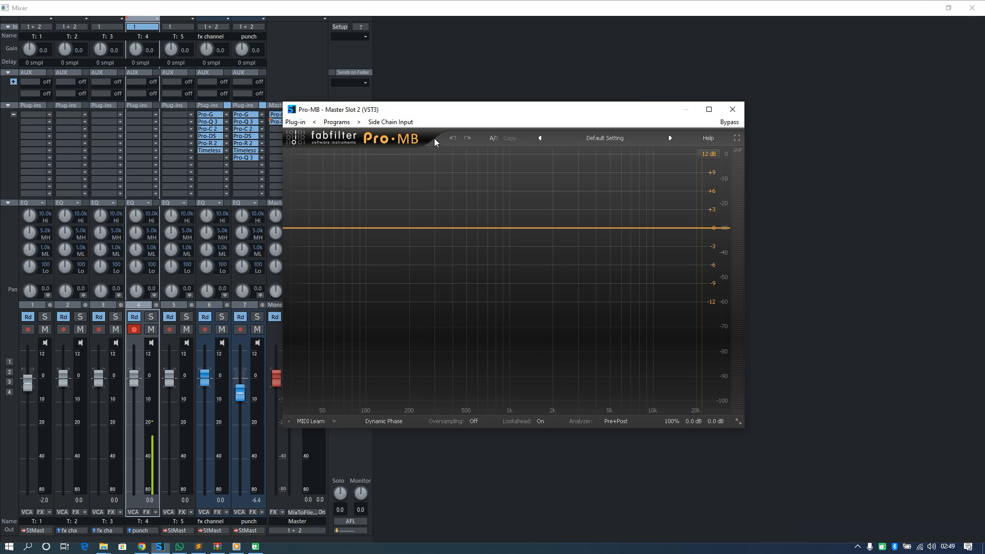
pyautogui.click(608, 138)
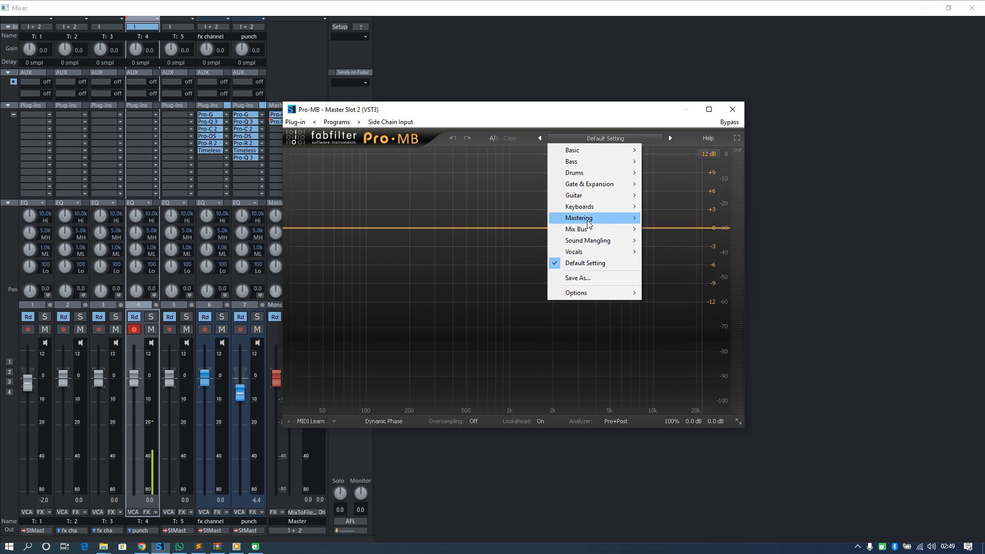
pyautogui.moveTo(621, 222)
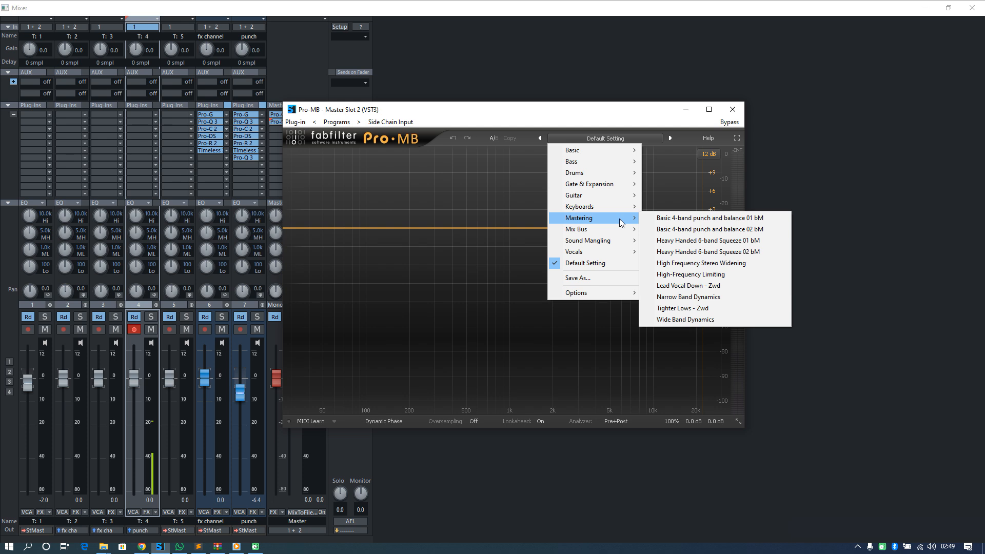
pyautogui.click(670, 221)
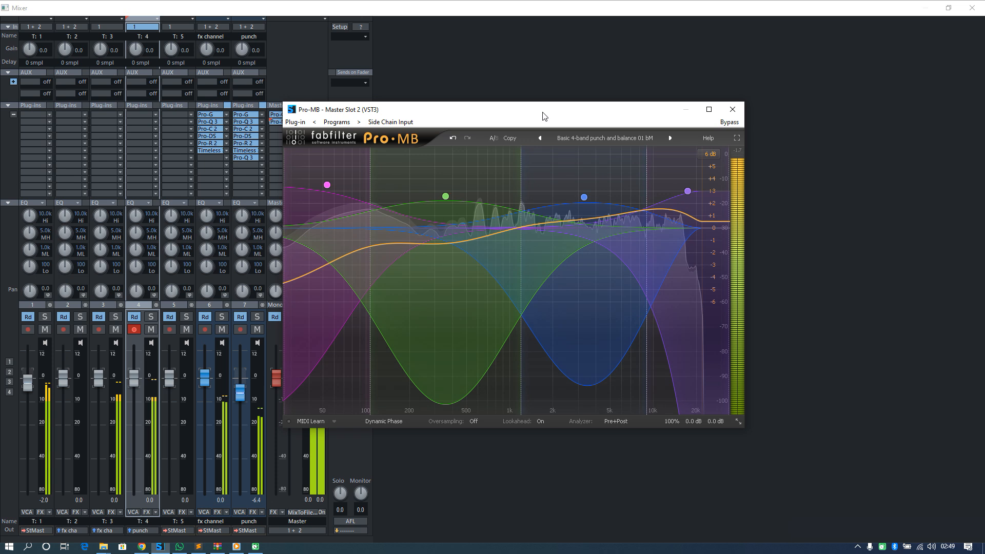
pyautogui.click(728, 110)
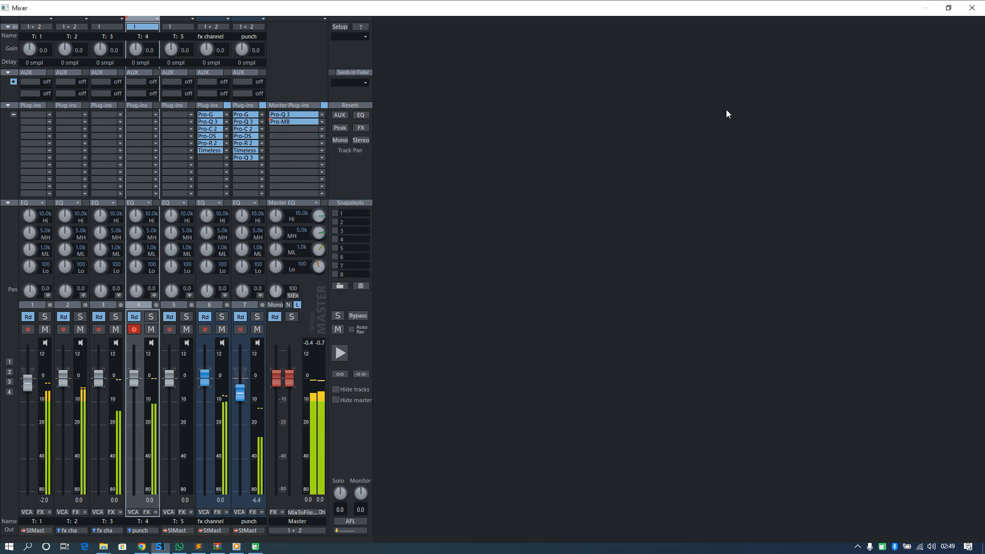
# Toggle the whole master plug-in chain off and on during playback to compare the processed and unprocessed mix
pyautogui.click(324, 106)
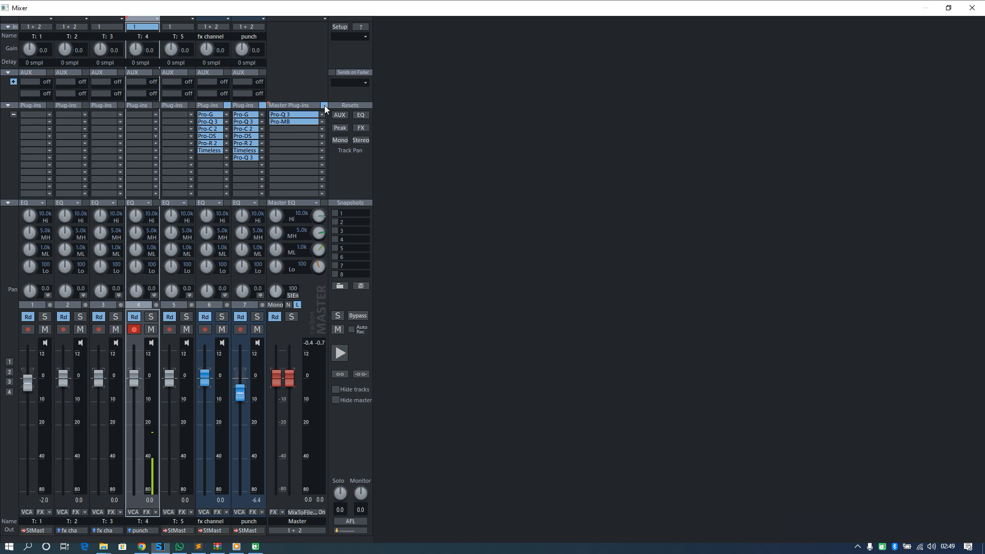
pyautogui.click(324, 106)
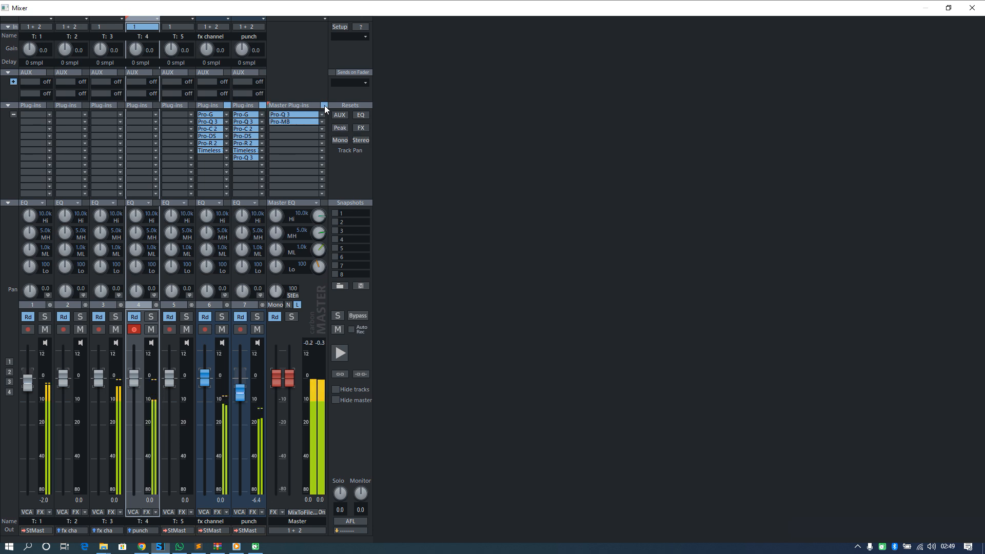
pyautogui.click(324, 106)
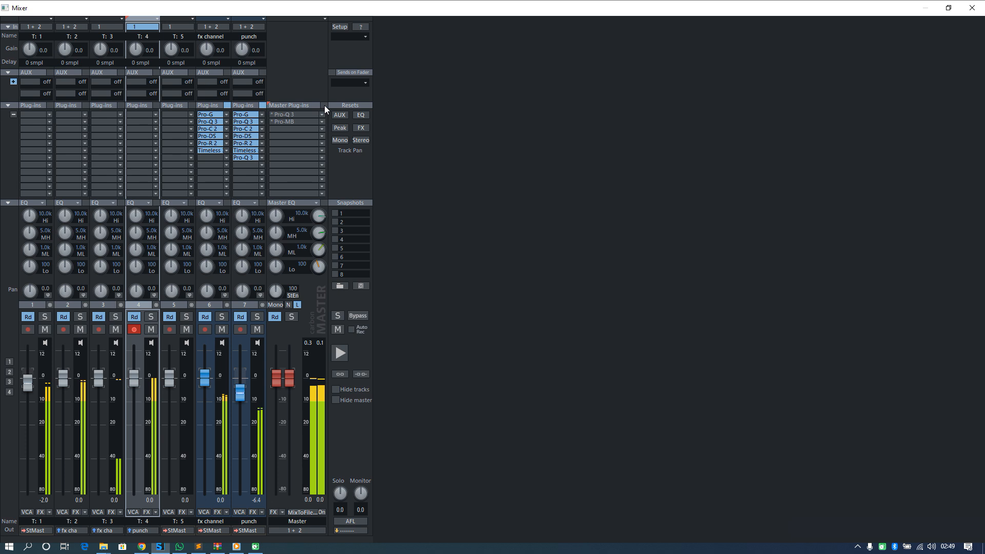
pyautogui.click(324, 105)
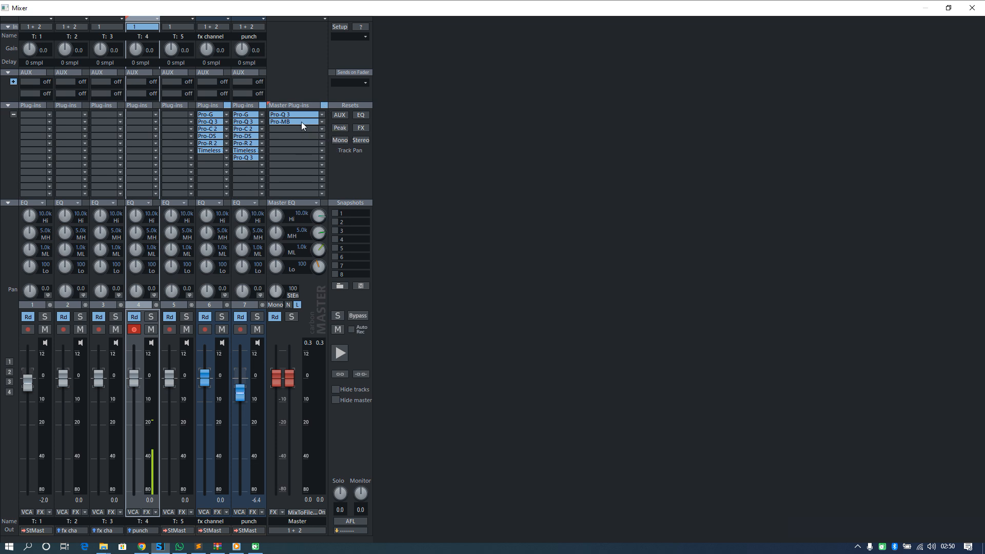
pyautogui.press('space')
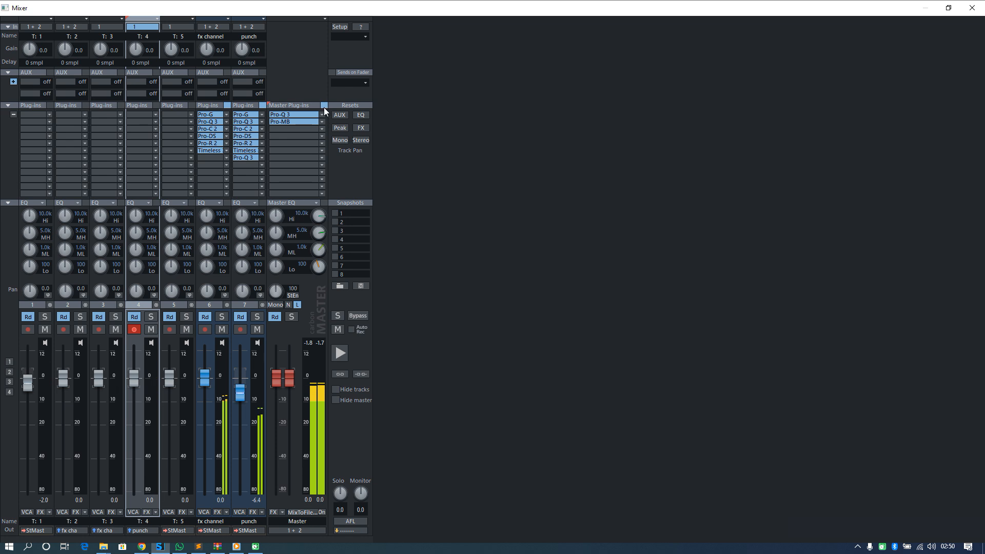
pyautogui.click(324, 105)
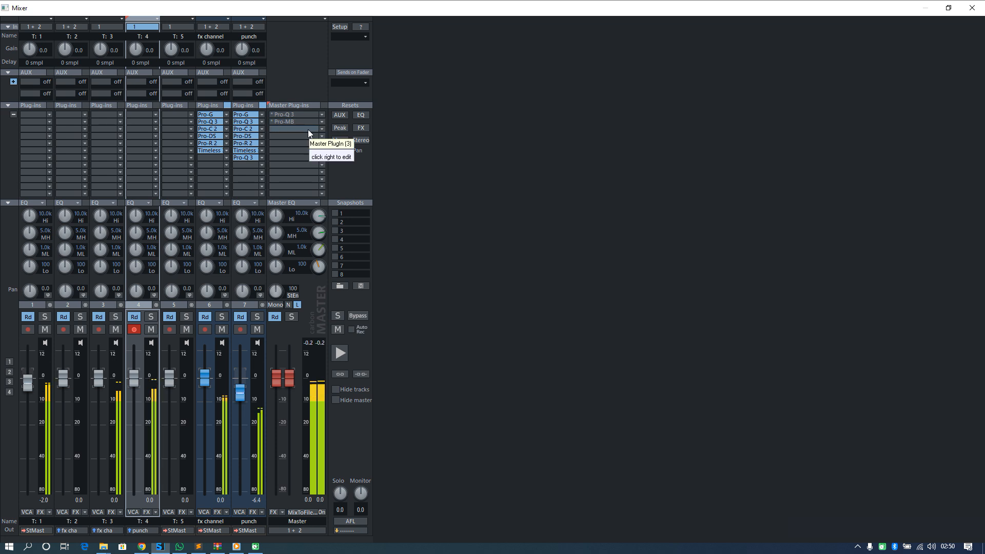
pyautogui.click(323, 105)
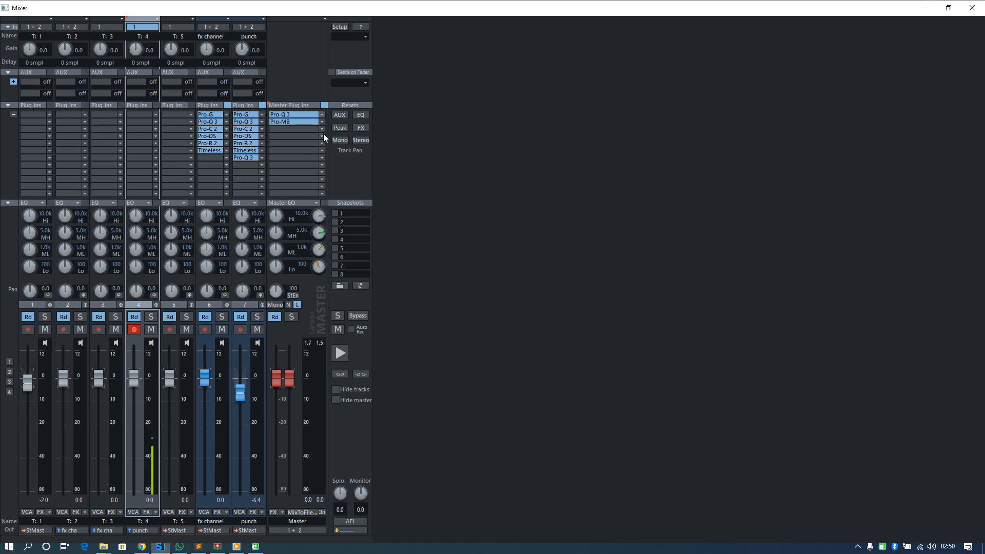
# Add FabFilter's Saturn 2 to the third master plug-in slot and play the mix through it
pyautogui.click(291, 128)
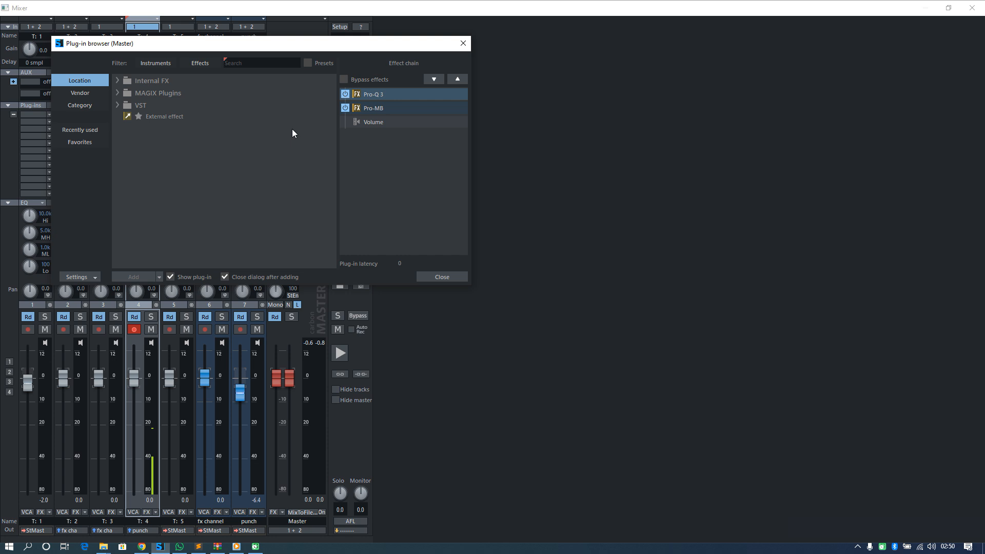
pyautogui.click(464, 44)
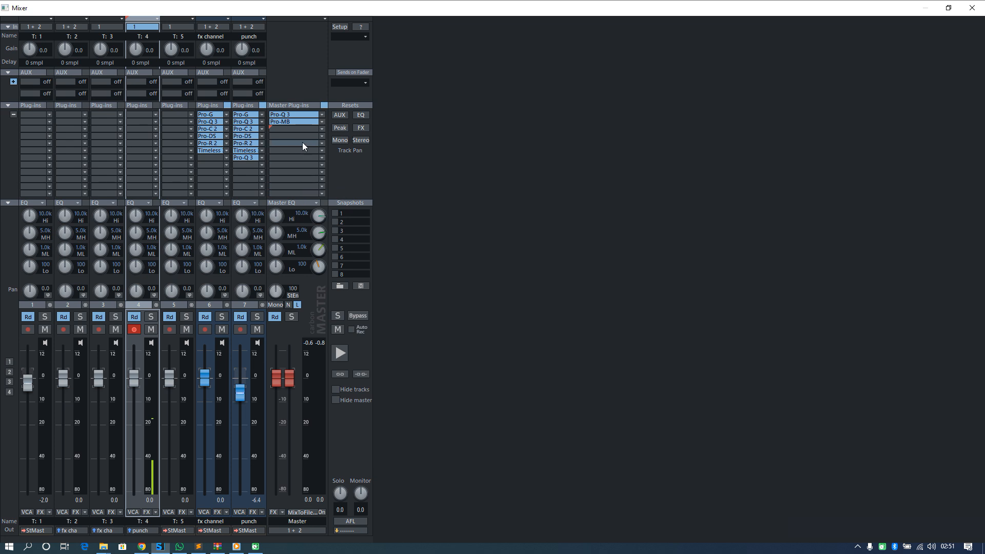
pyautogui.click(279, 129)
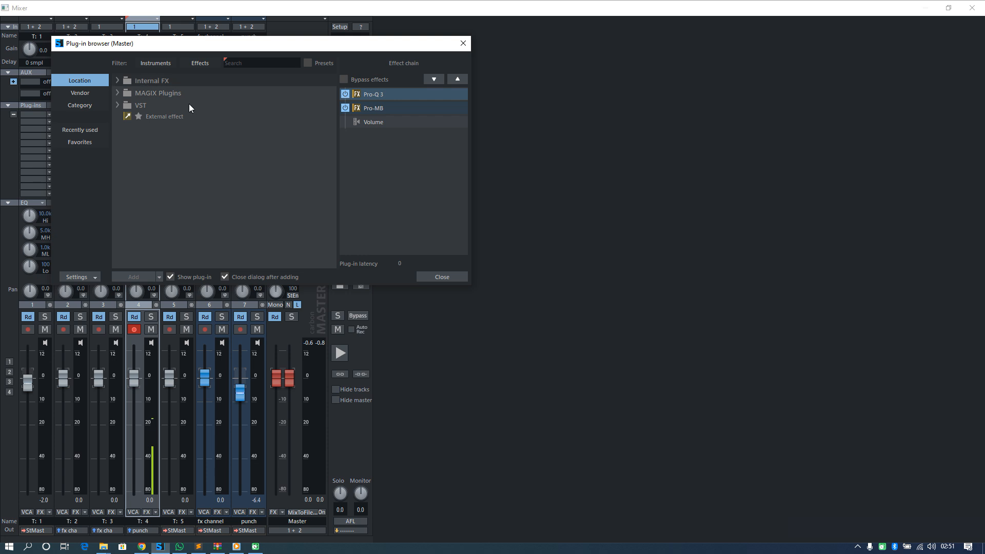
pyautogui.click(128, 106)
pyautogui.click(127, 131)
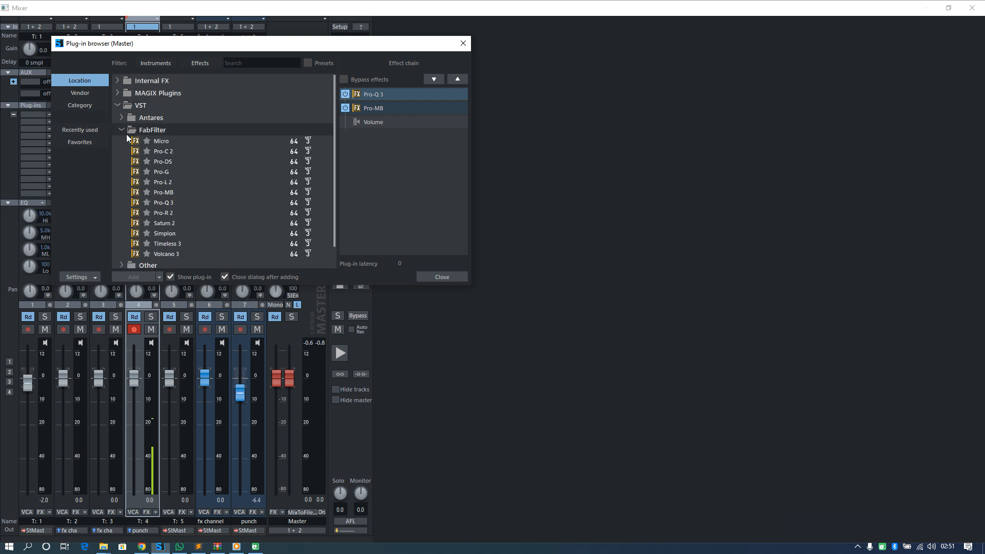
pyautogui.click(193, 224)
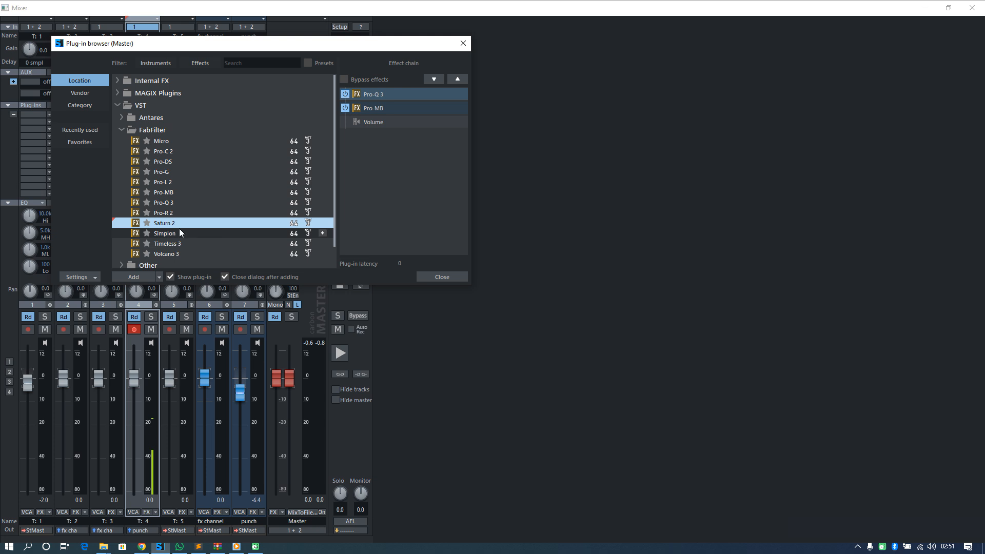
pyautogui.doubleClick(176, 225)
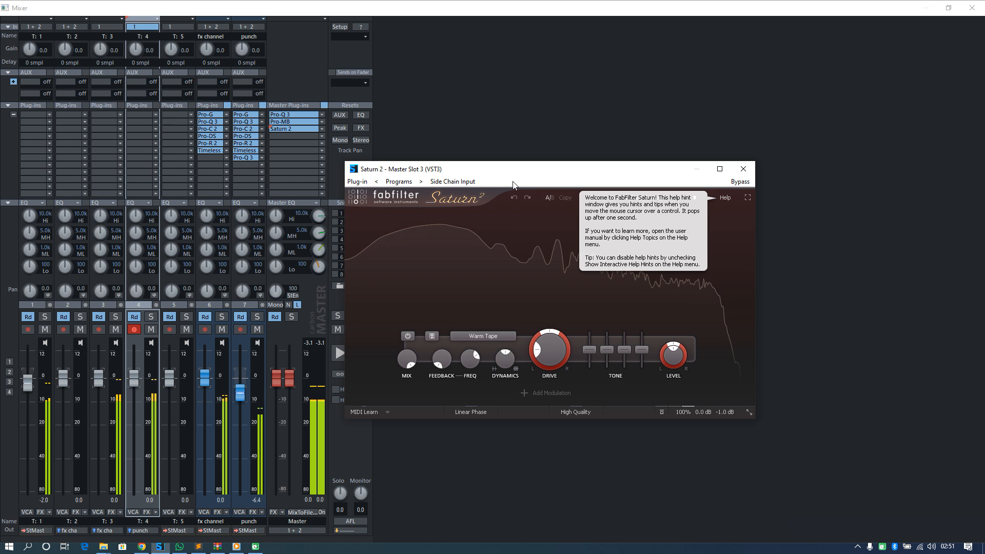
pyautogui.press('space')
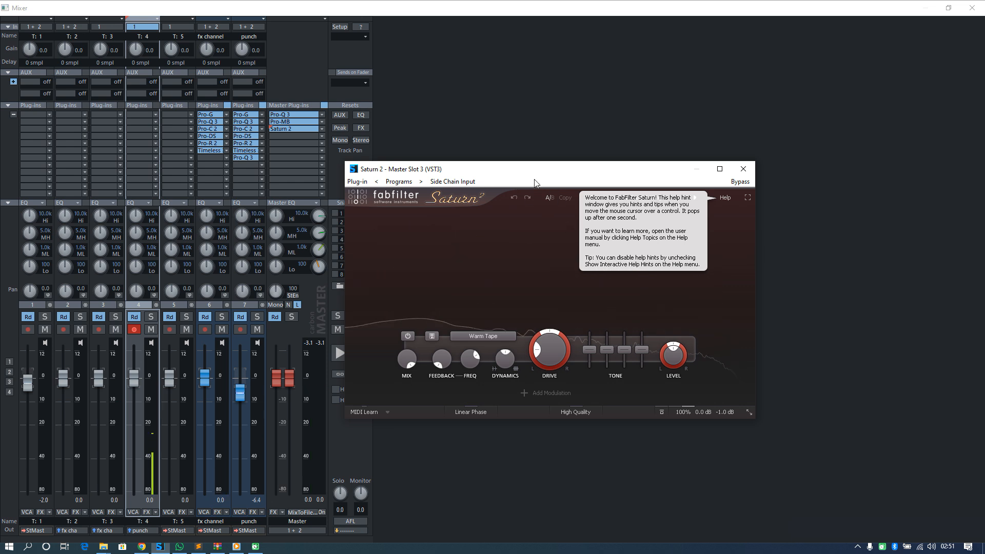
pyautogui.moveTo(522, 174); pyautogui.dragTo(358, 157)
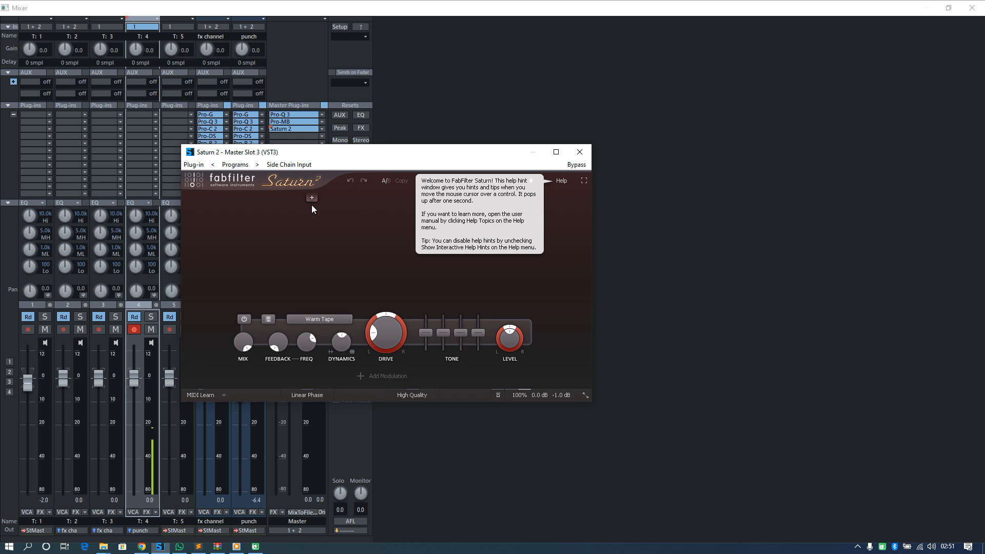
# Split Saturn 2 into five frequency bands, with the lowest crossover slightly above 40 Hz
pyautogui.click(226, 202)
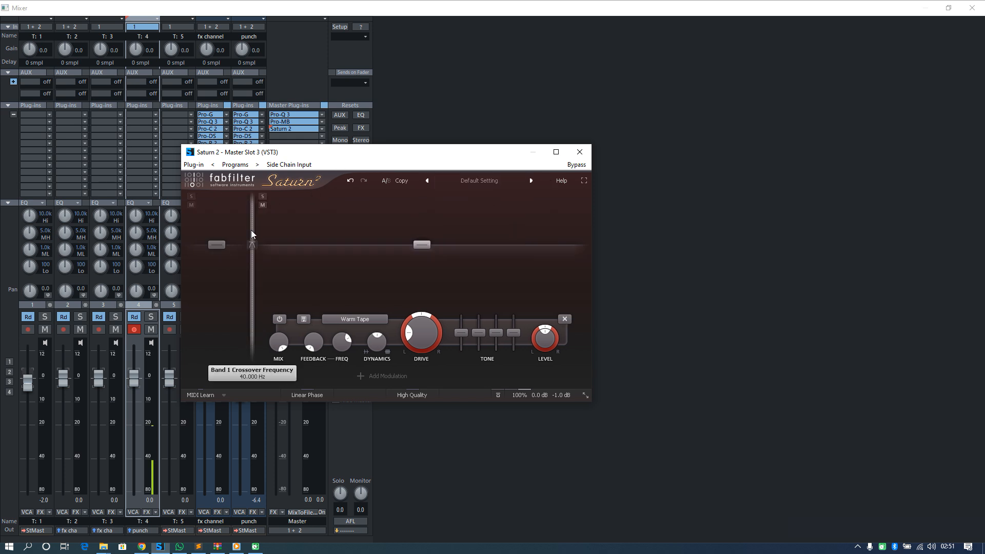
pyautogui.moveTo(251, 230); pyautogui.dragTo(256, 232)
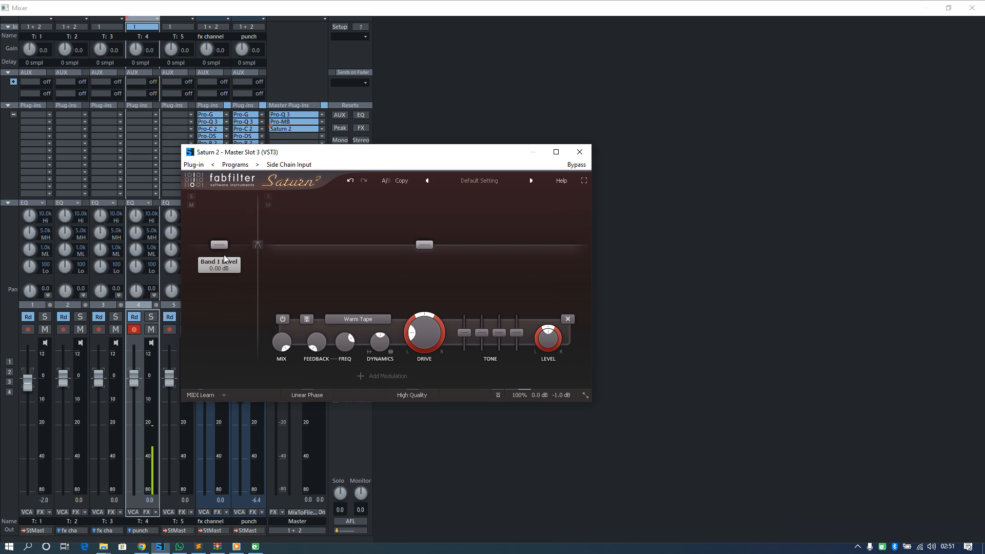
pyautogui.moveTo(316, 197); pyautogui.dragTo(330, 204)
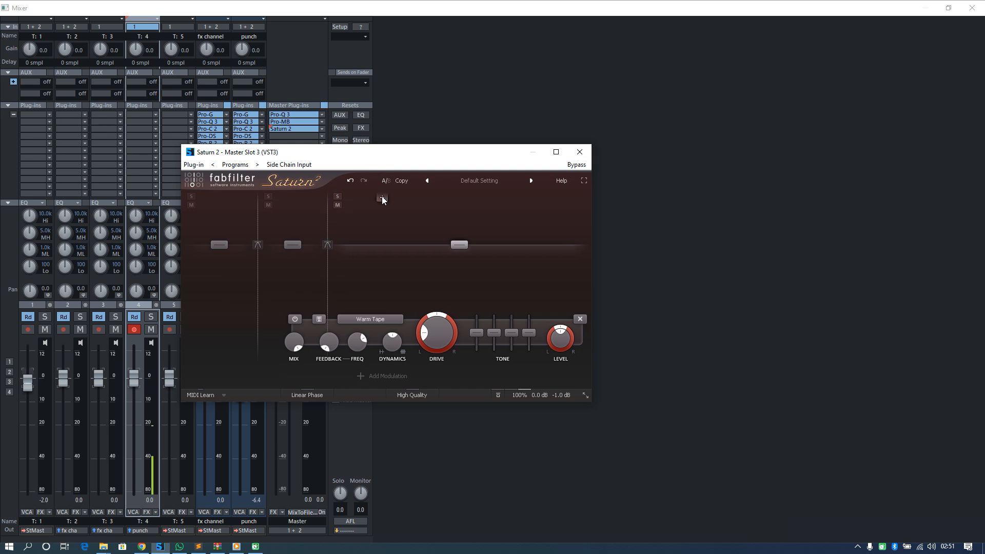
pyautogui.moveTo(386, 196); pyautogui.dragTo(512, 217)
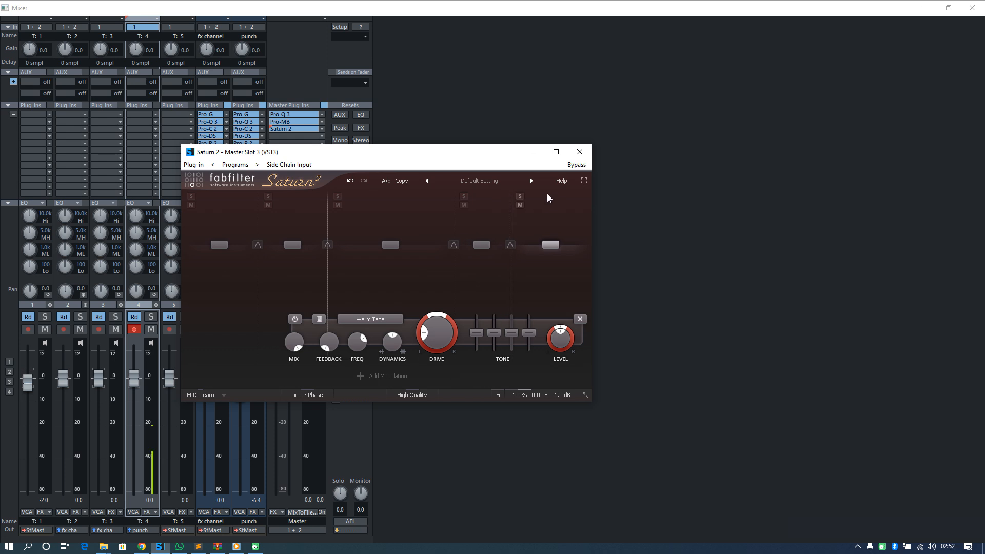
# Move the second, third and fourth crossovers higher and add a sixth band with a split at about 806 Hz
pyautogui.moveTo(509, 207); pyautogui.dragTo(529, 207)
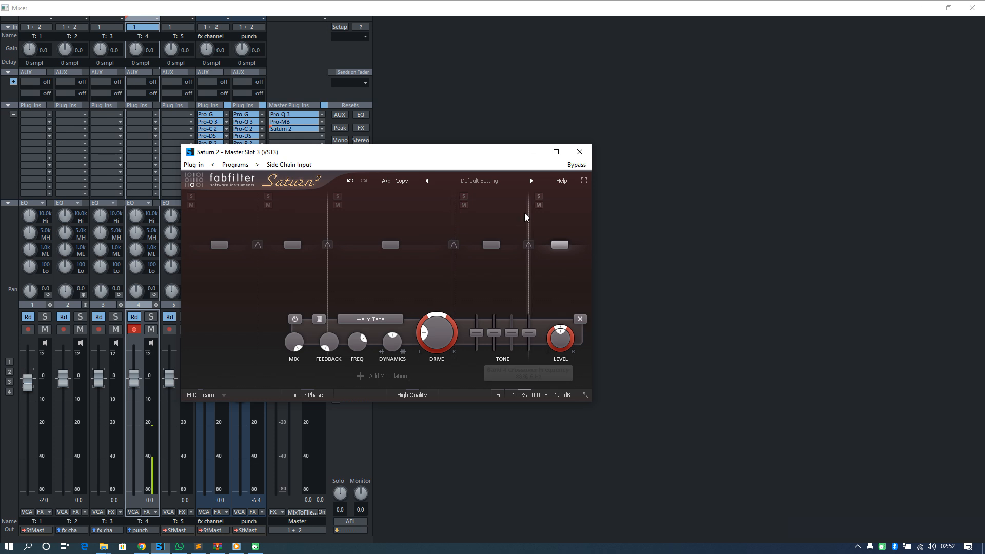
pyautogui.moveTo(528, 213); pyautogui.dragTo(535, 220)
pyautogui.moveTo(455, 224); pyautogui.dragTo(476, 223)
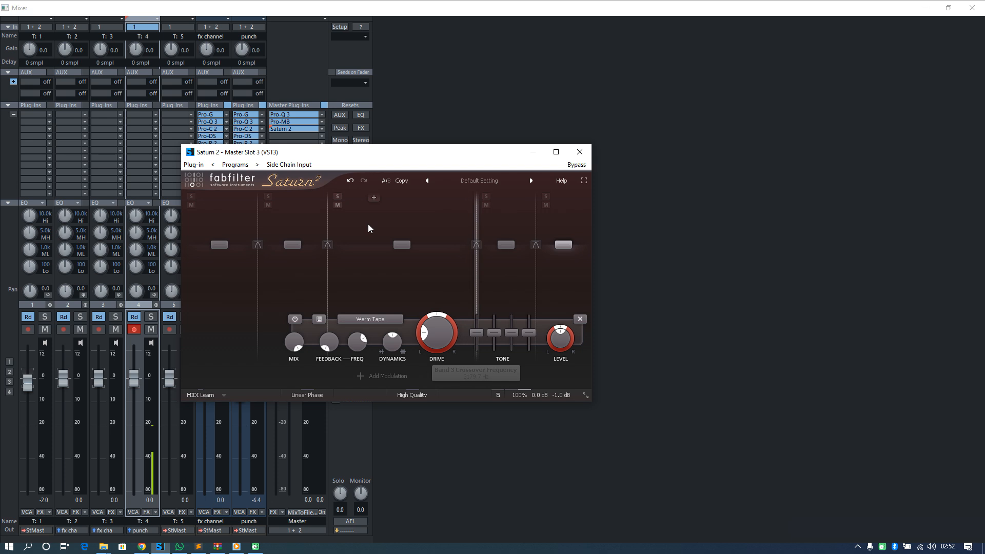
pyautogui.moveTo(327, 224)
pyautogui.mouseDown()
pyautogui.moveTo(350, 225)
pyautogui.moveTo(337, 224)
pyautogui.mouseUp()
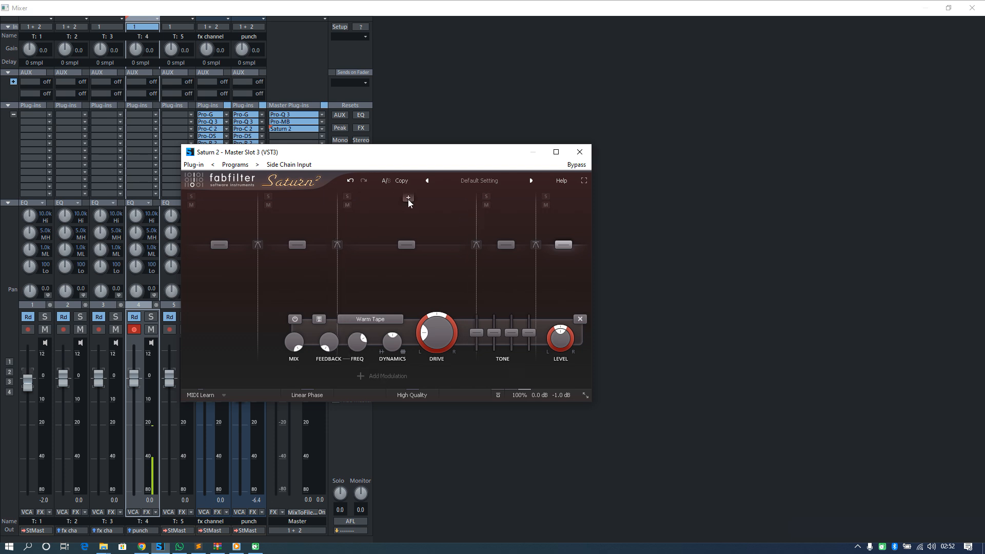
pyautogui.click(406, 198)
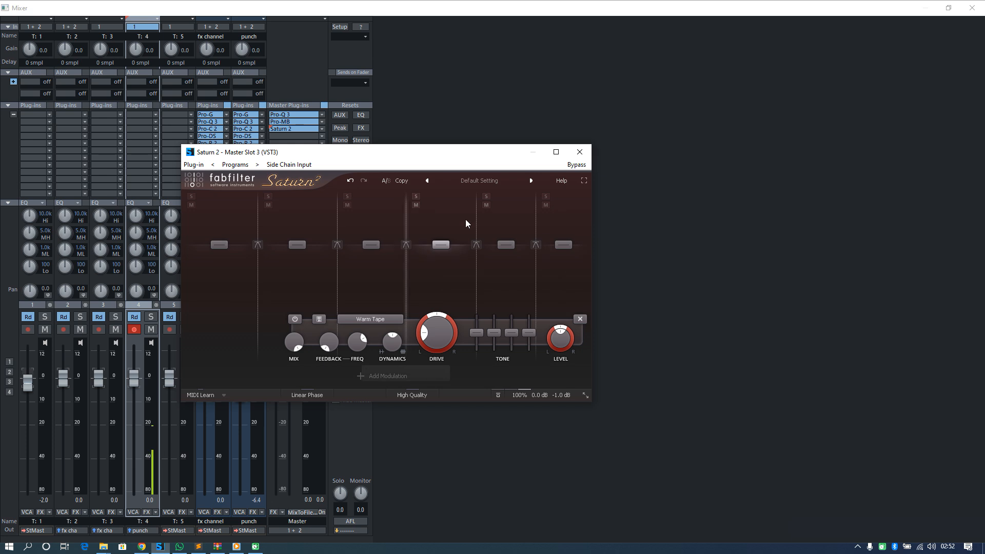
# Raise the Band 4 and Band 5 crossover frequencies slightly and lower those of Band 2 and Band 3
pyautogui.moveTo(475, 223)
pyautogui.mouseDown()
pyautogui.moveTo(447, 224)
pyautogui.moveTo(473, 226)
pyautogui.mouseUp()
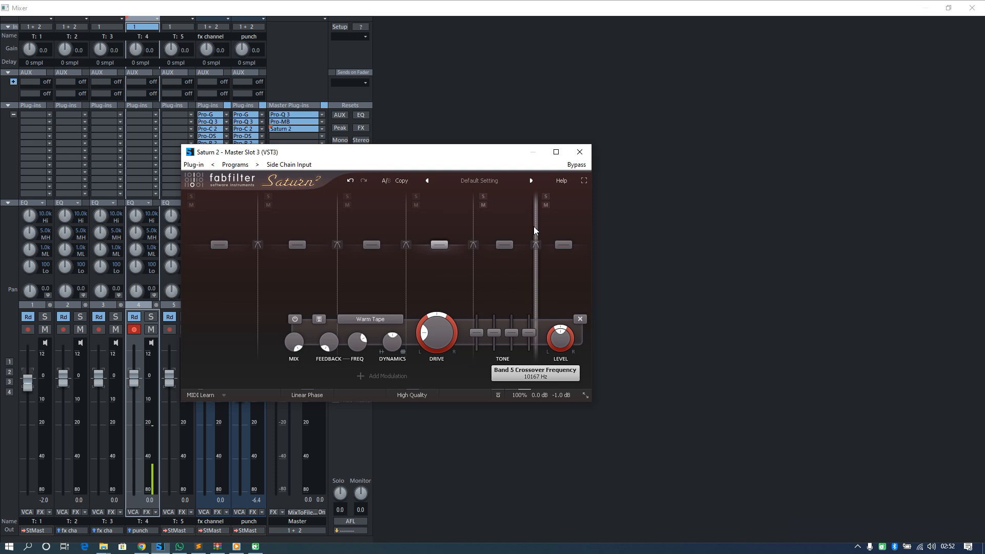
pyautogui.moveTo(533, 226); pyautogui.dragTo(542, 226)
pyautogui.moveTo(472, 220)
pyautogui.mouseDown()
pyautogui.moveTo(539, 225)
pyautogui.moveTo(481, 230)
pyautogui.mouseUp()
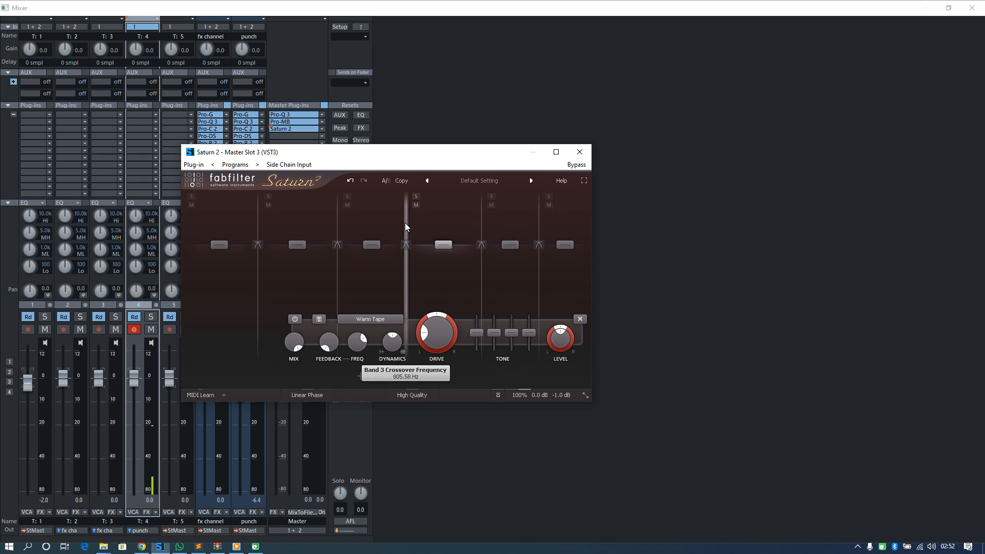
pyautogui.moveTo(338, 226); pyautogui.dragTo(317, 226)
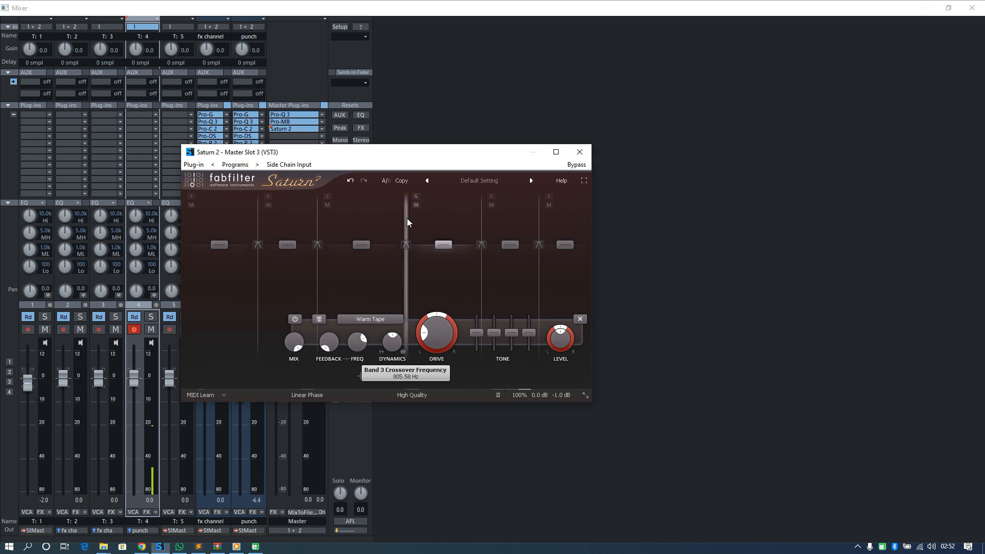
pyautogui.moveTo(407, 217)
pyautogui.mouseDown()
pyautogui.moveTo(318, 214)
pyautogui.moveTo(381, 216)
pyautogui.moveTo(384, 299)
pyautogui.moveTo(382, 223)
pyautogui.moveTo(393, 227)
pyautogui.mouseUp()
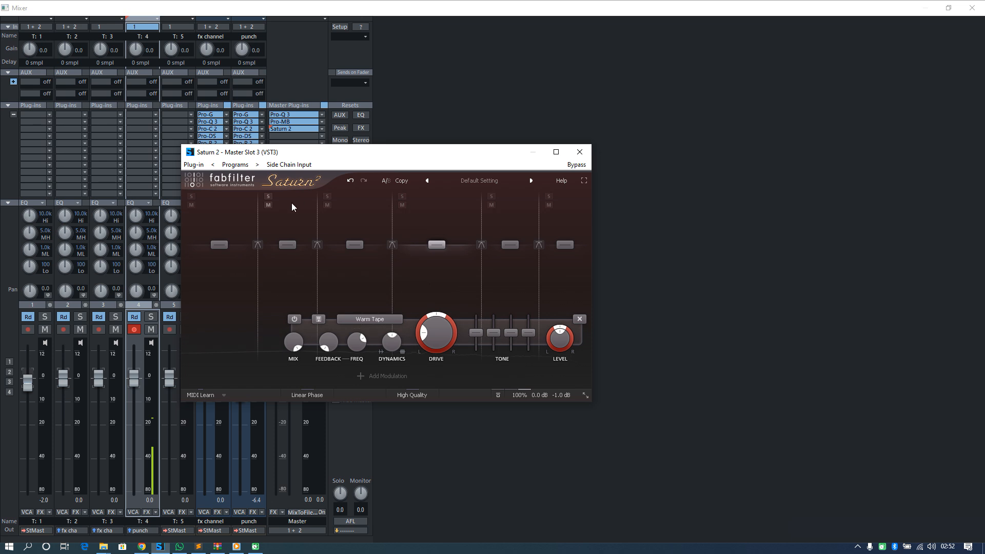
# Nudge the Band 3 crossover slightly higher and open its slope options
pyautogui.moveTo(391, 229)
pyautogui.mouseDown()
pyautogui.moveTo(402, 229)
pyautogui.moveTo(395, 247)
pyautogui.mouseUp()
pyautogui.click(395, 245)
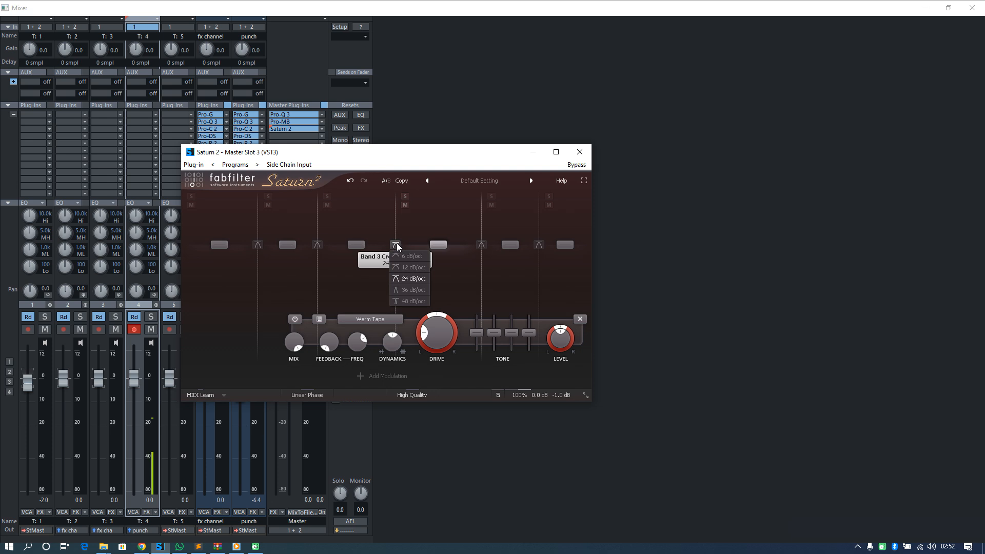
pyautogui.click(395, 247)
pyautogui.click(395, 245)
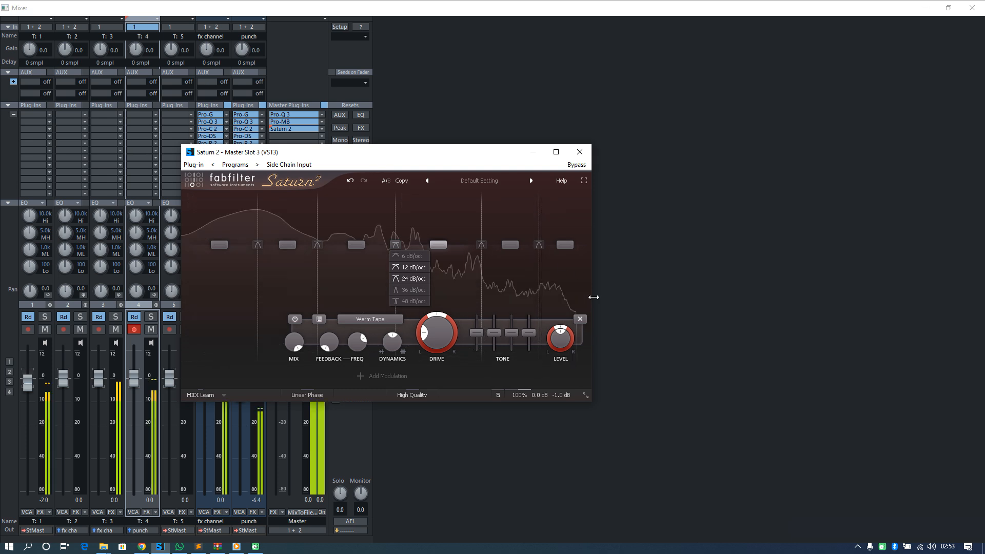
# Raise the level of Band 6 a little and lower the level of Band 3 slightly in Saturn 2
pyautogui.moveTo(565, 245); pyautogui.dragTo(565, 234)
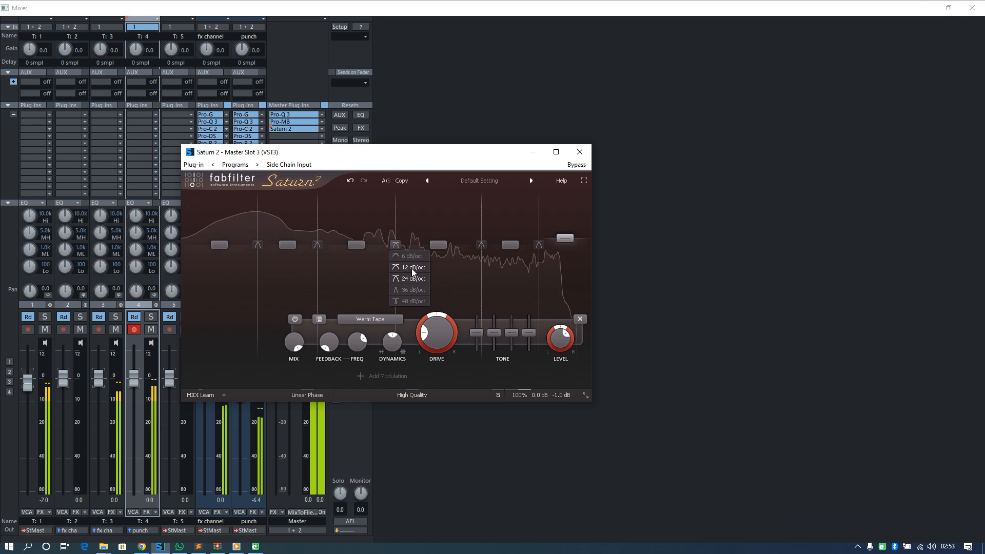
pyautogui.click(358, 246)
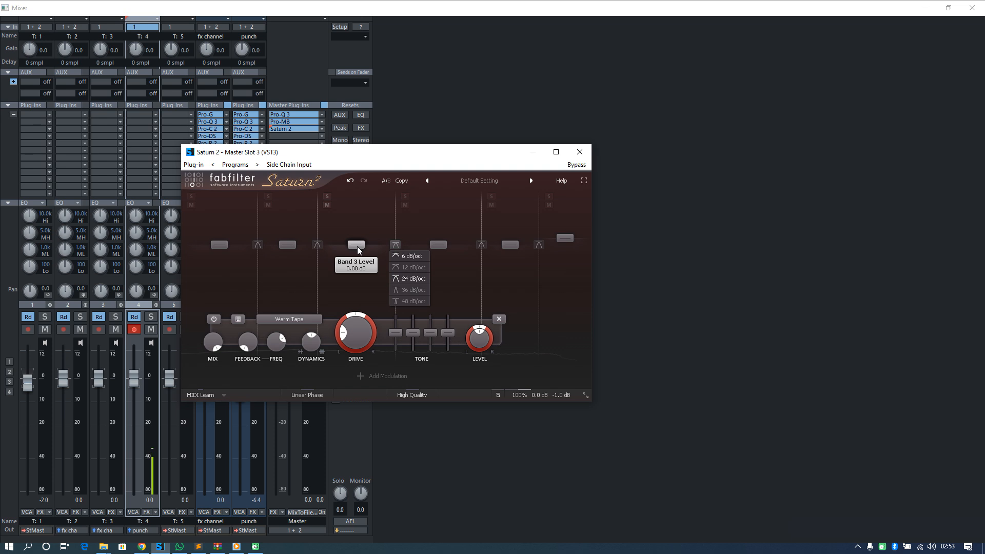
pyautogui.moveTo(357, 246); pyautogui.dragTo(357, 249)
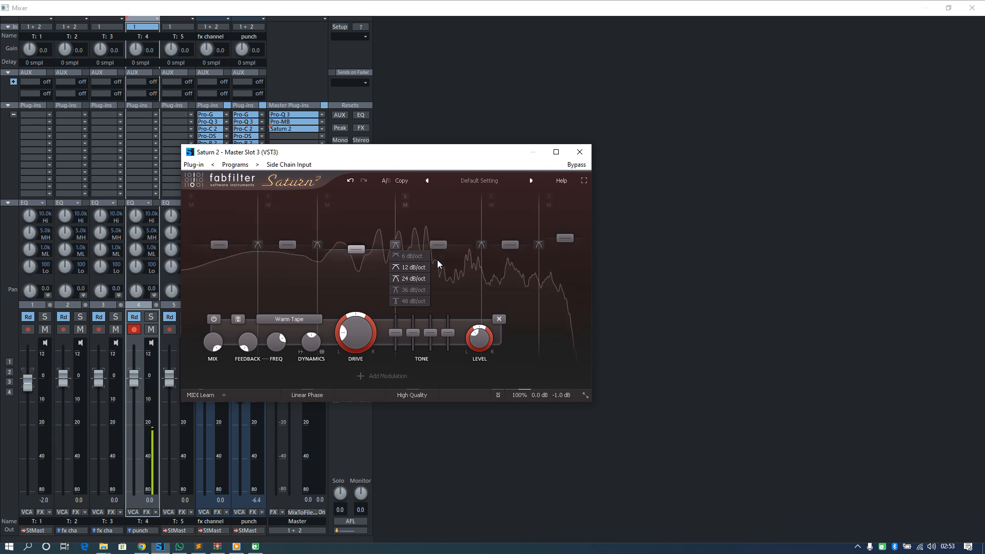
# Pull the Band 2 level down to -INF dB, and bring it back up to about -2.83 dB
pyautogui.click(289, 250)
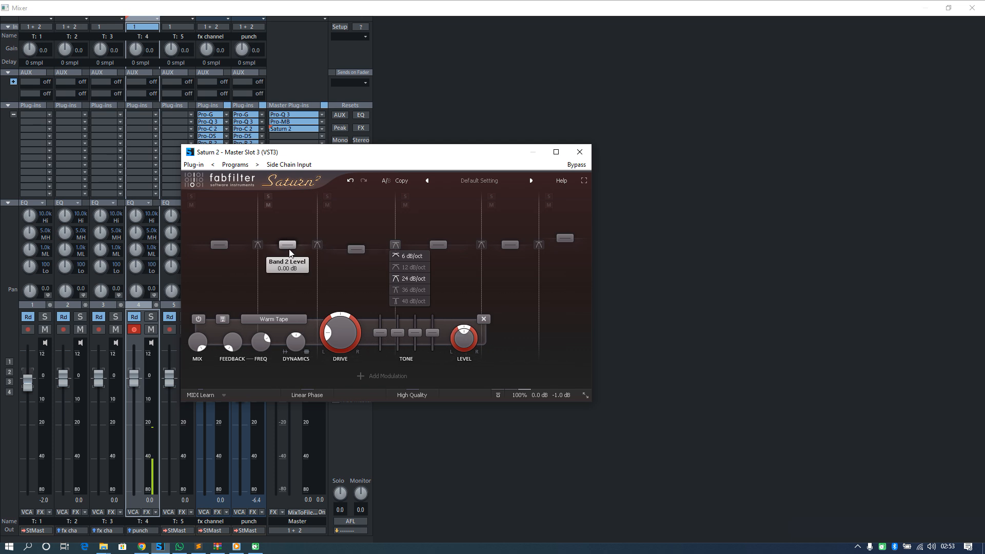
pyautogui.moveTo(291, 254); pyautogui.dragTo(291, 304)
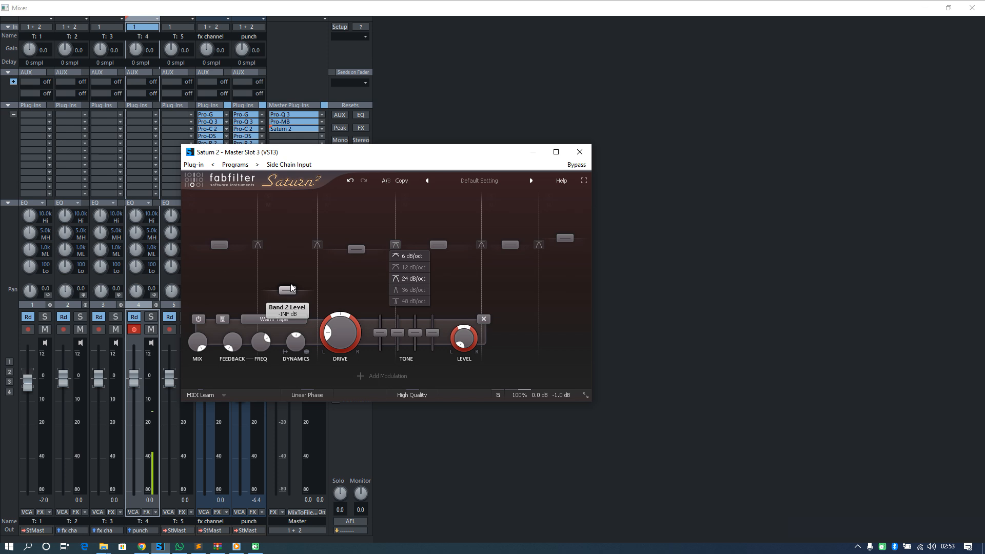
pyautogui.moveTo(290, 289); pyautogui.dragTo(294, 245)
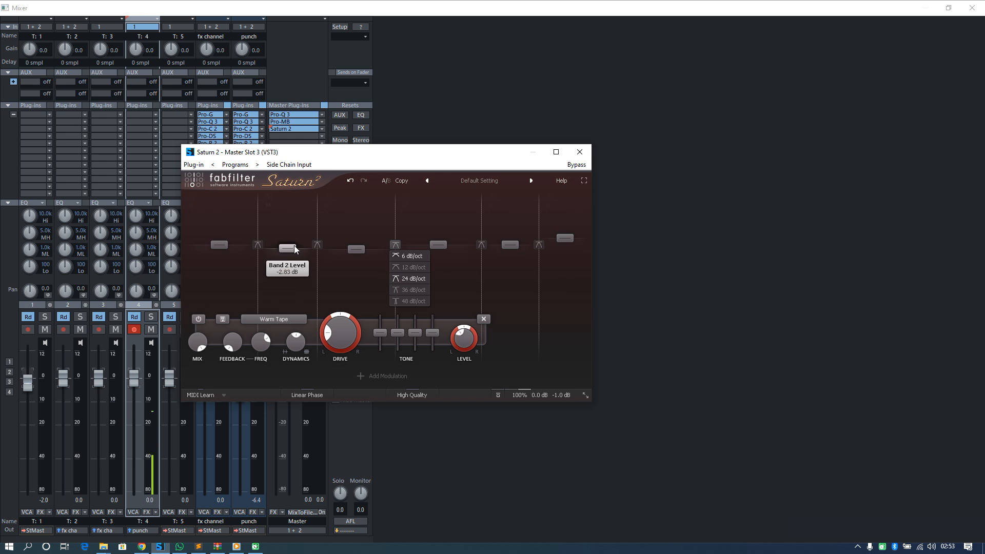
# During playback, try Band 2 at about +29.93 dB in Saturn 2, return its level to 0.00 dB, and close the plug-in
pyautogui.press('space')
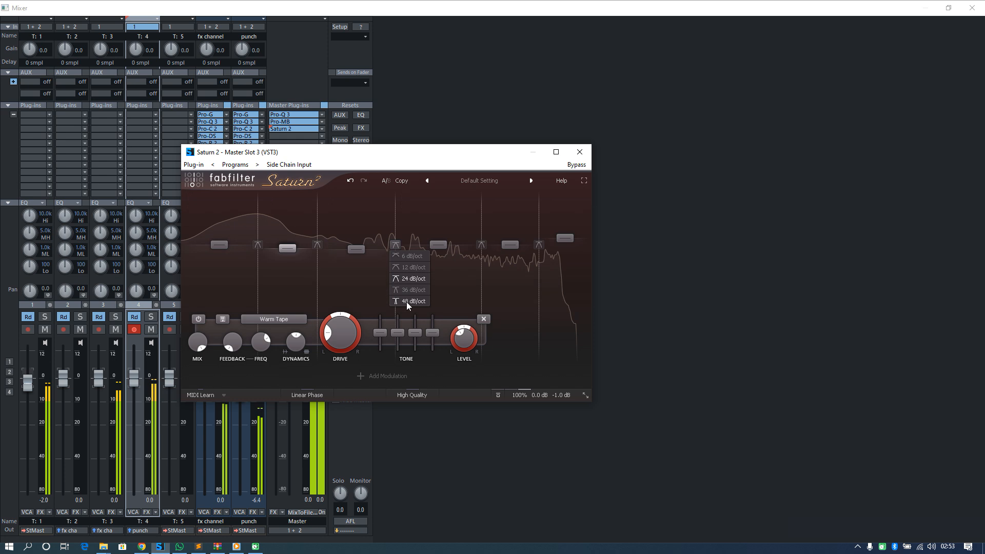
pyautogui.moveTo(290, 249); pyautogui.dragTo(292, 210)
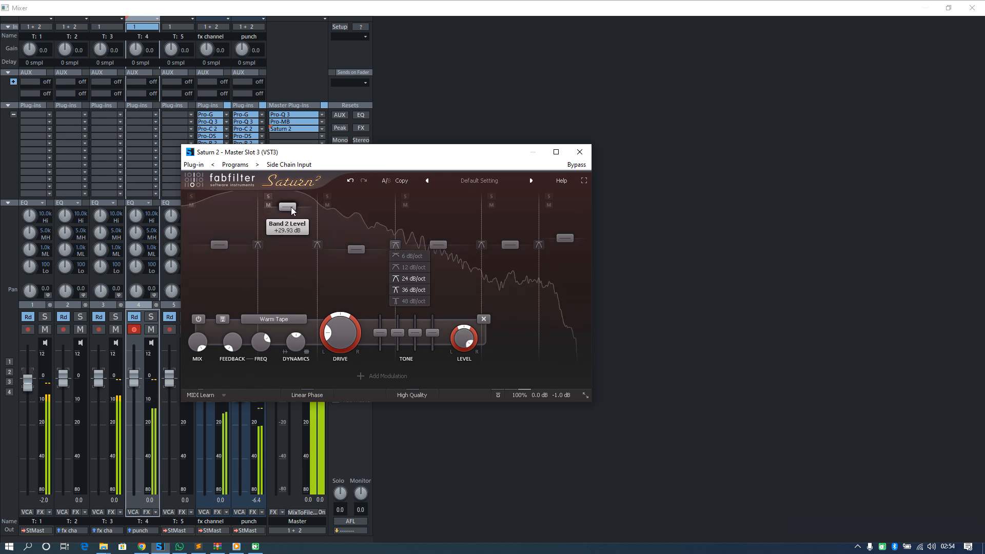
pyautogui.moveTo(291, 208); pyautogui.dragTo(291, 246)
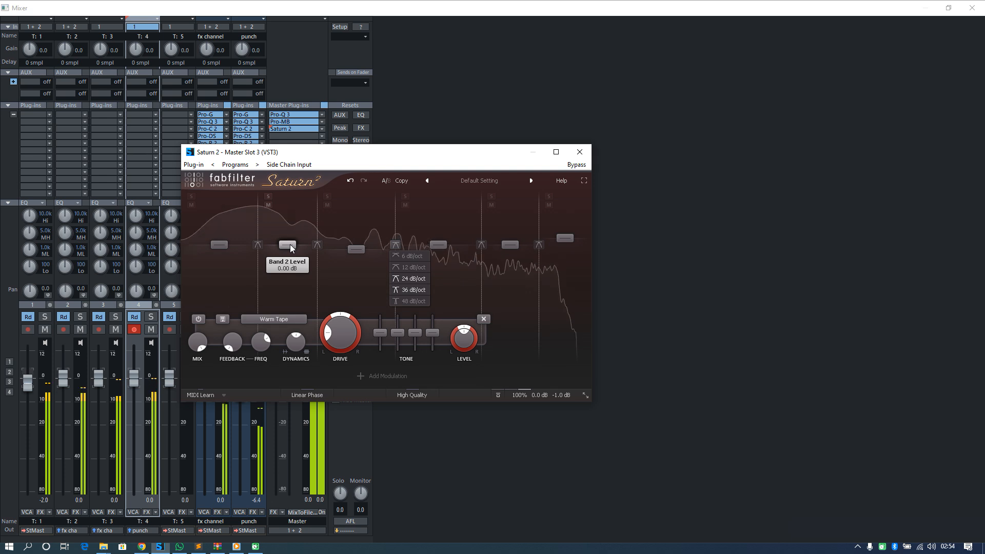
pyautogui.click(575, 152)
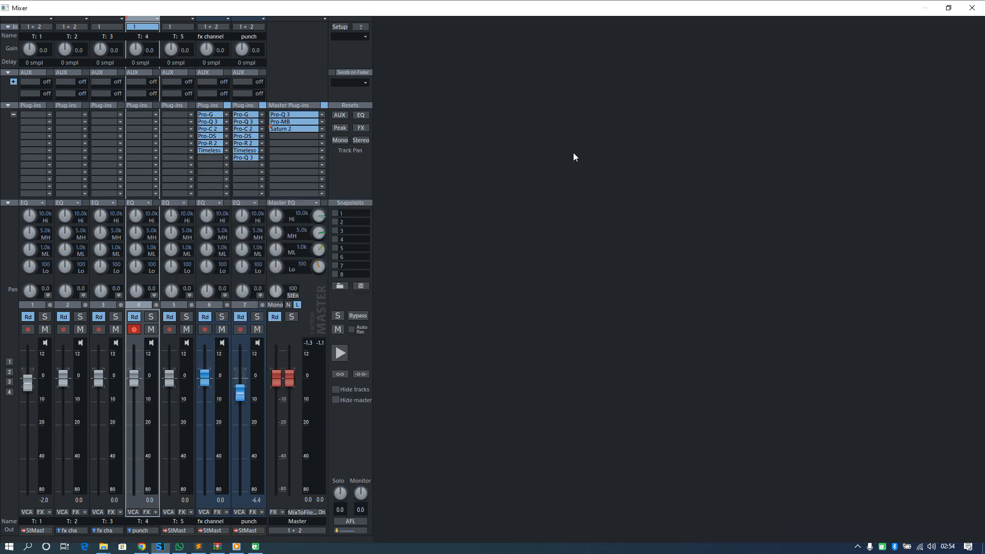
# Play the mix with the master plug-ins bypassed and with them active to compare the sound, ending with them active
pyautogui.click(324, 105)
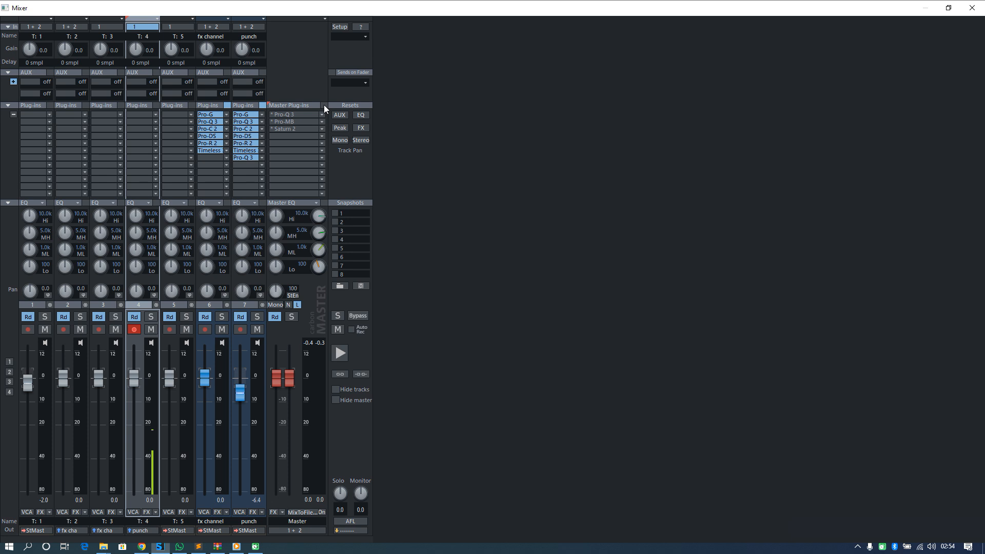
pyautogui.moveTo(159, 546)
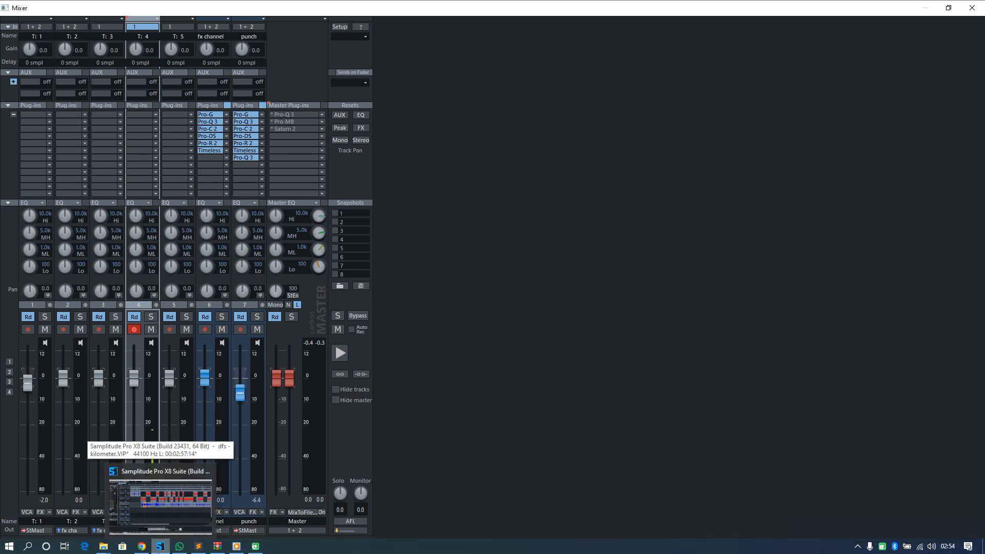
pyautogui.press('space')
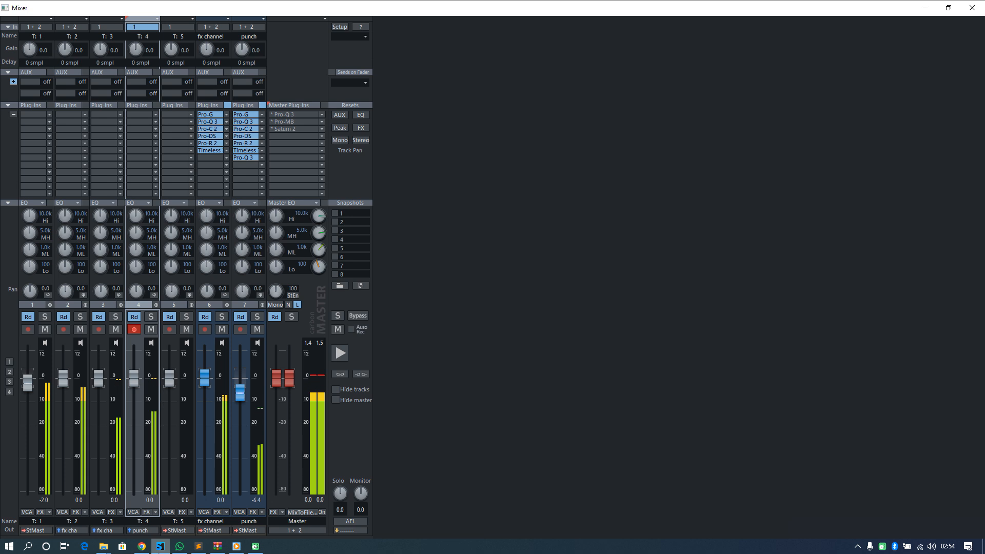
pyautogui.press('space')
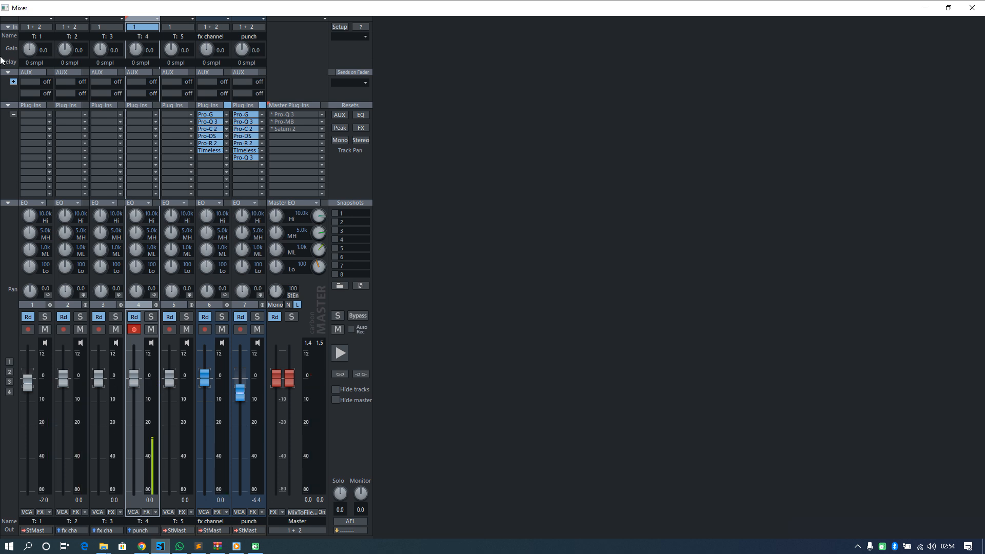
pyautogui.click(320, 105)
pyautogui.press('space')
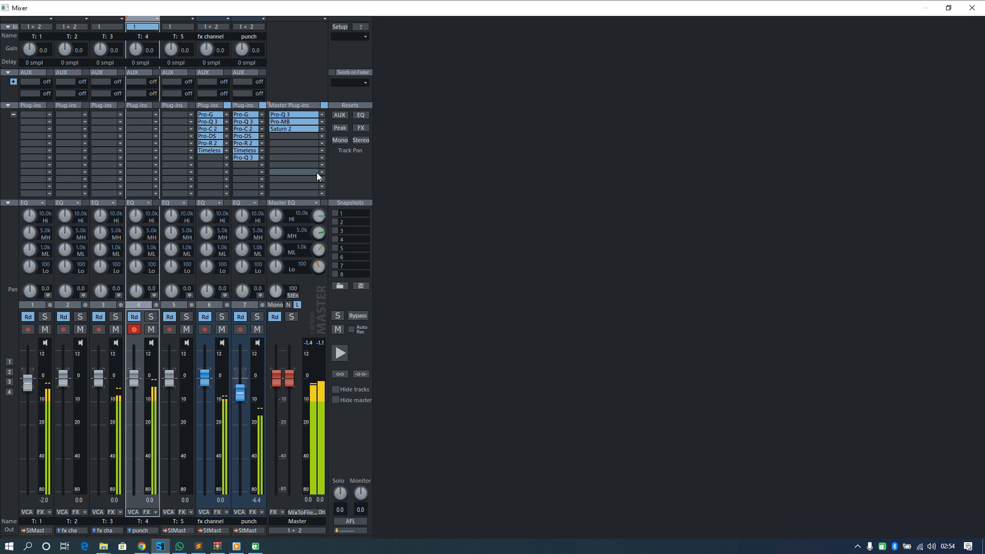
pyautogui.click(323, 104)
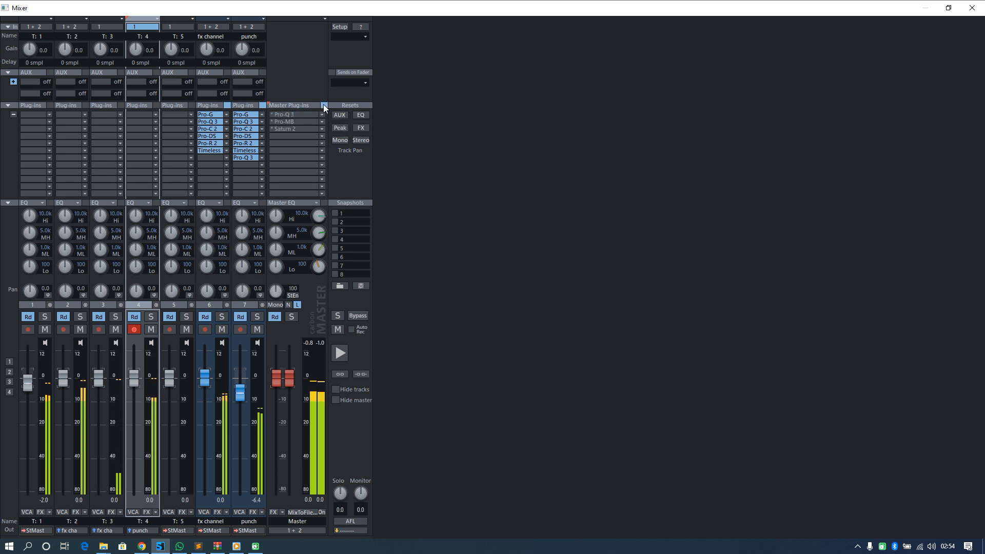
pyautogui.click(323, 104)
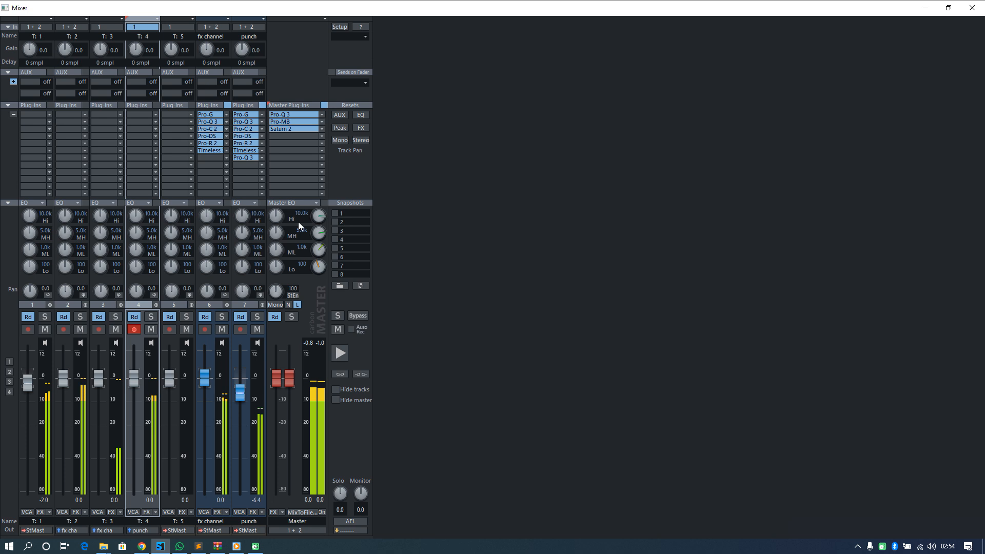
pyautogui.press('space')
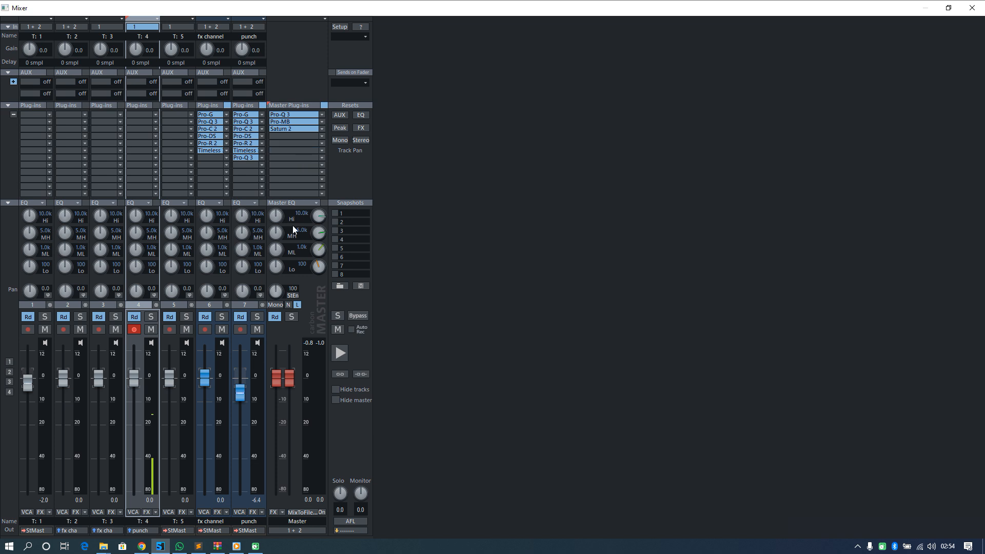
# Raise the master faders to 3.0 dB and compare the playback with the master plug-ins bypassed and active
pyautogui.scroll(2, 290, 374)
pyautogui.scroll(1, 289, 373)
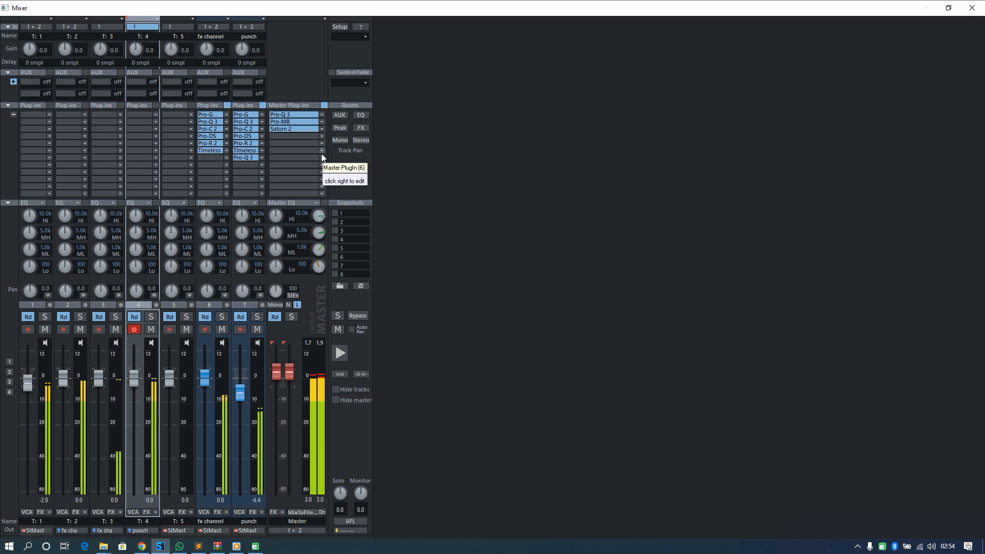
pyautogui.click(325, 106)
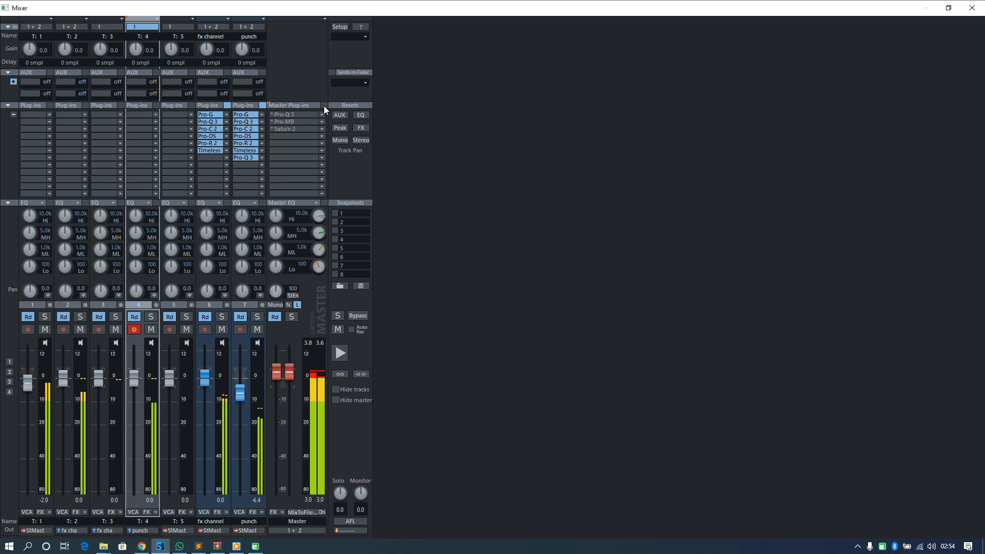
pyautogui.click(324, 106)
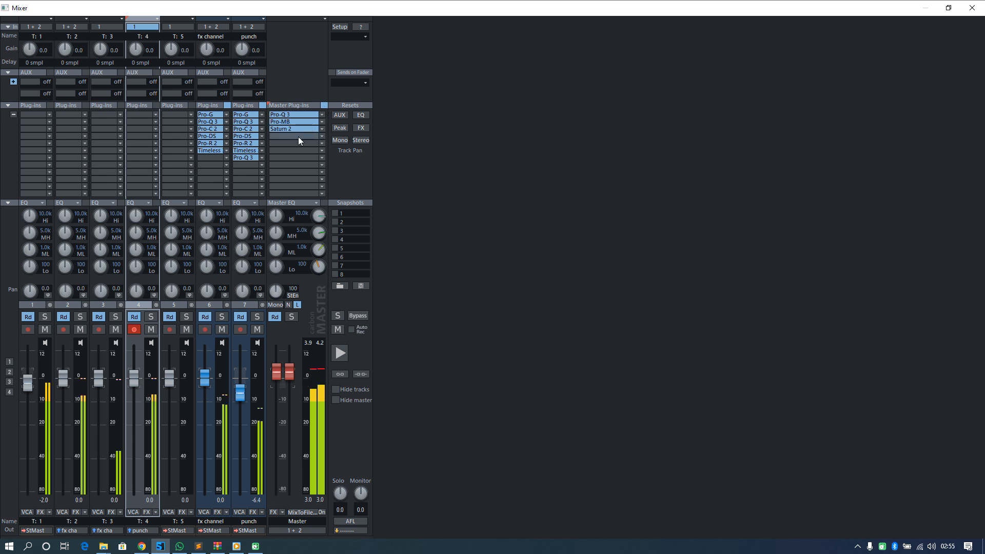
# In the master channel's Saturn 2, raise the Band 1 level to about +7.28 dB and the Band 2 level slightly
pyautogui.click(280, 131)
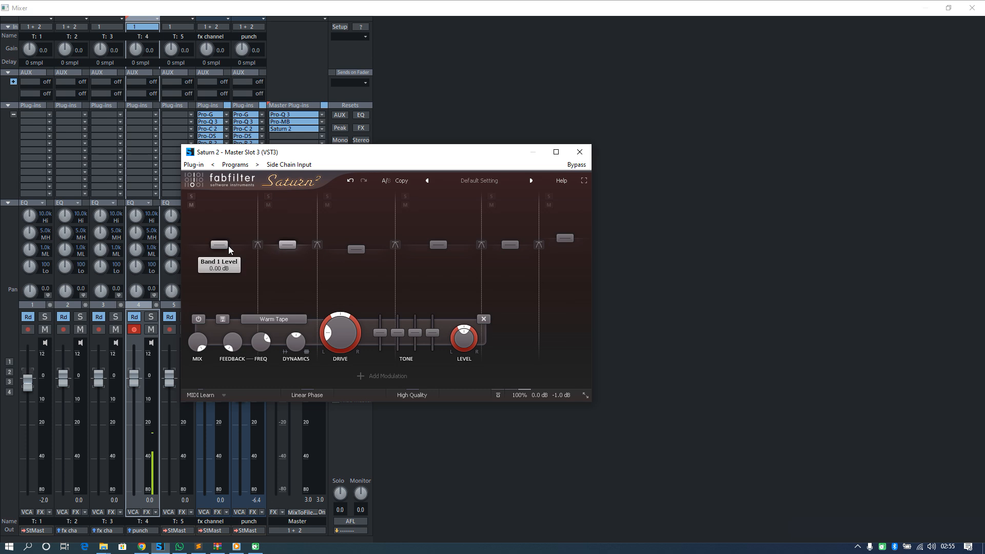
pyautogui.moveTo(220, 244); pyautogui.dragTo(222, 237)
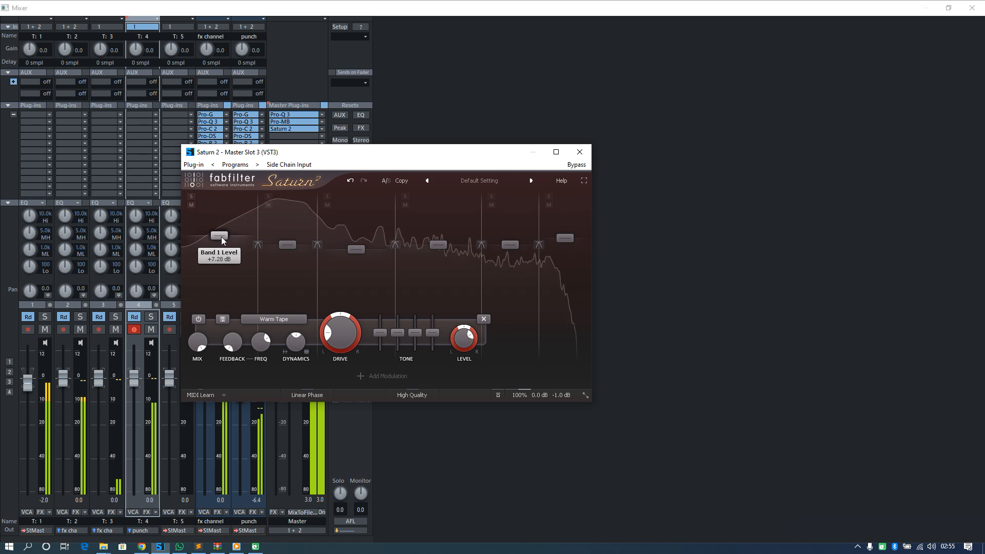
pyautogui.moveTo(294, 251)
pyautogui.mouseDown()
pyautogui.moveTo(291, 230)
pyautogui.moveTo(290, 242)
pyautogui.mouseUp()
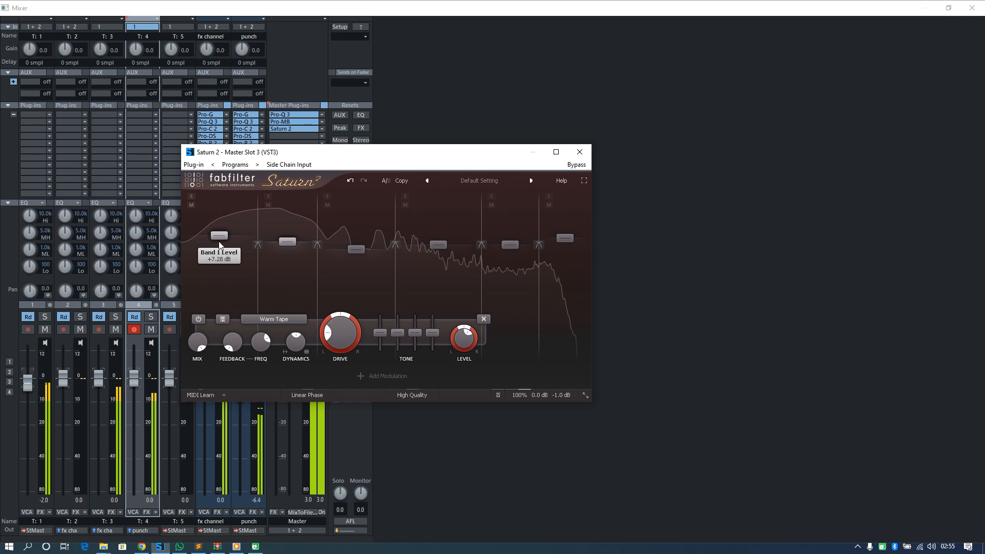
pyautogui.click(324, 106)
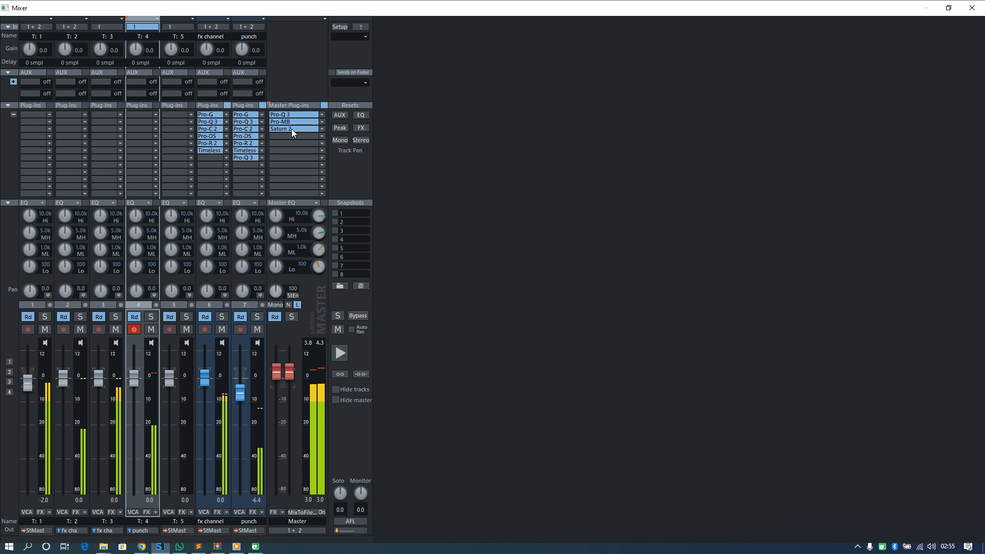
# Lower the Band 5 and Band 6 levels slightly in Saturn 2, and compare the mix with the master plug-ins bypassed and active
pyautogui.rightClick(291, 129)
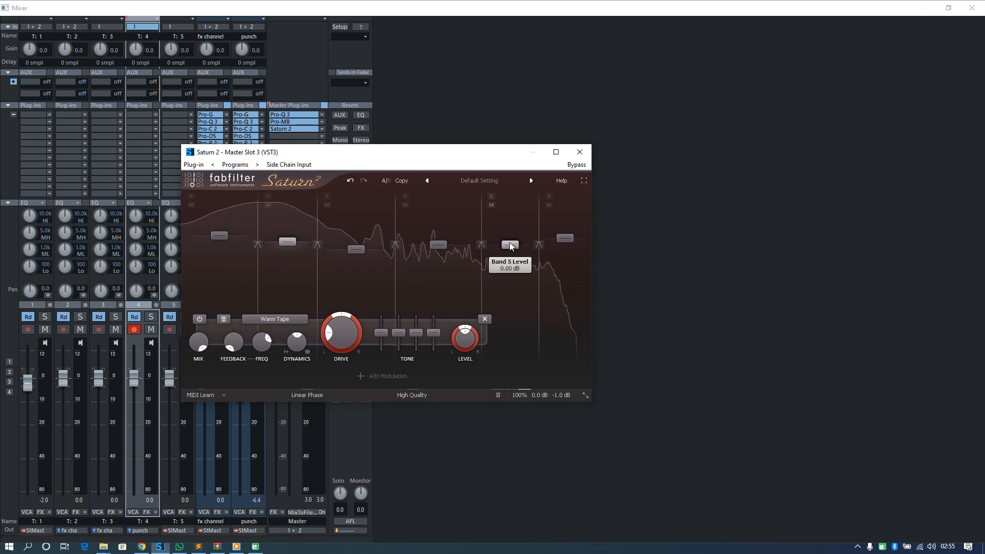
pyautogui.moveTo(510, 242)
pyautogui.mouseDown()
pyautogui.moveTo(509, 210)
pyautogui.moveTo(510, 249)
pyautogui.mouseUp()
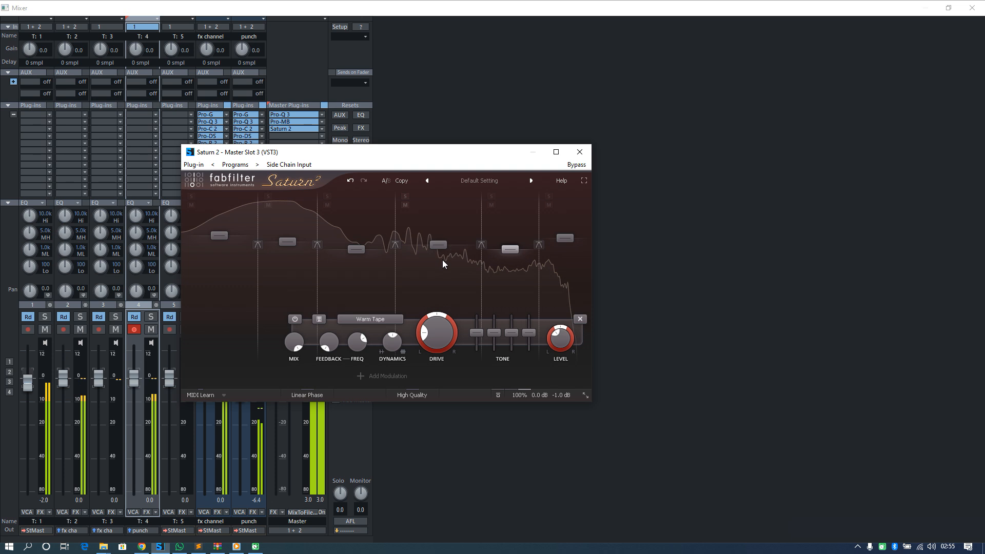
pyautogui.moveTo(560, 240); pyautogui.dragTo(560, 243)
pyautogui.click(481, 184)
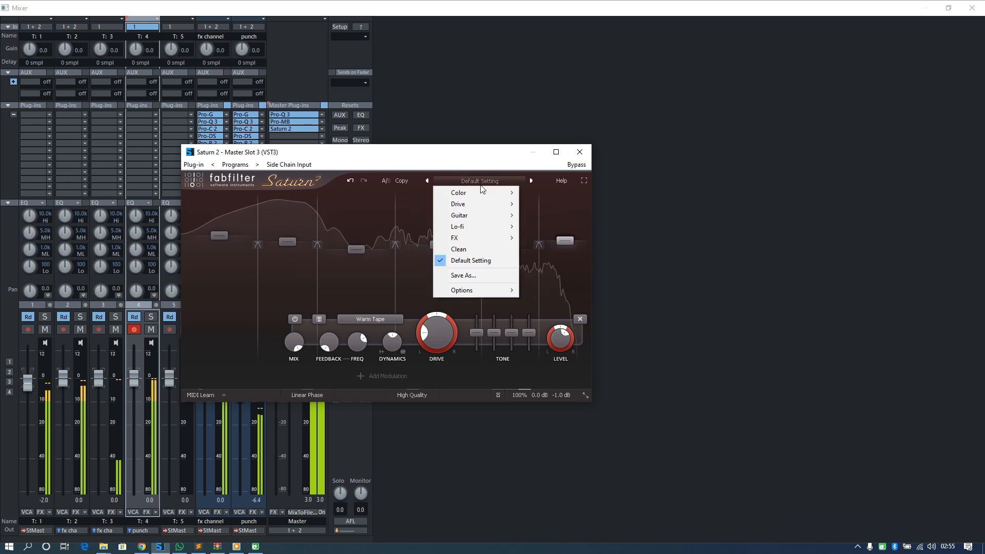
pyautogui.click(469, 155)
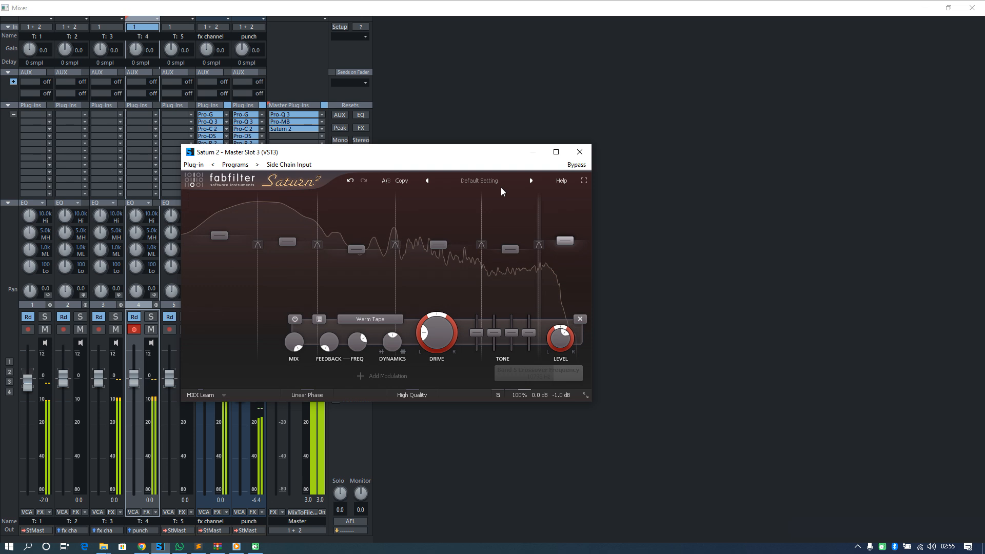
pyautogui.click(324, 107)
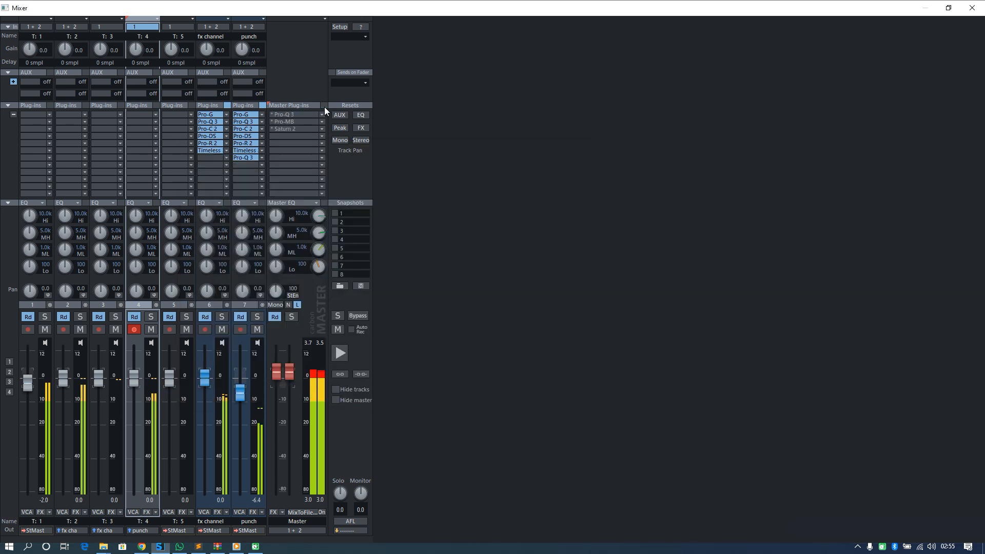
pyautogui.click(324, 107)
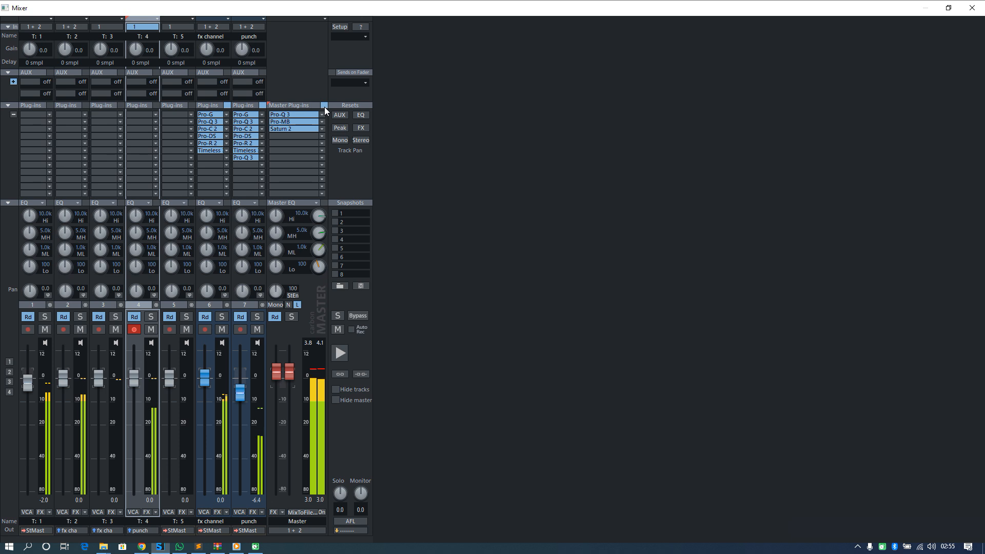